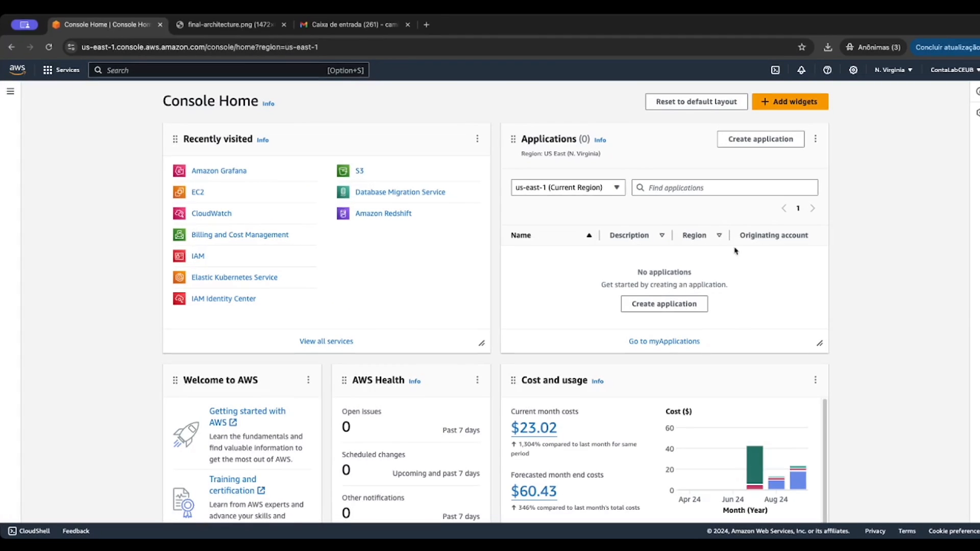
Find the VPC service and start creating a new VPC
left_click(202, 74)
type("vpc")
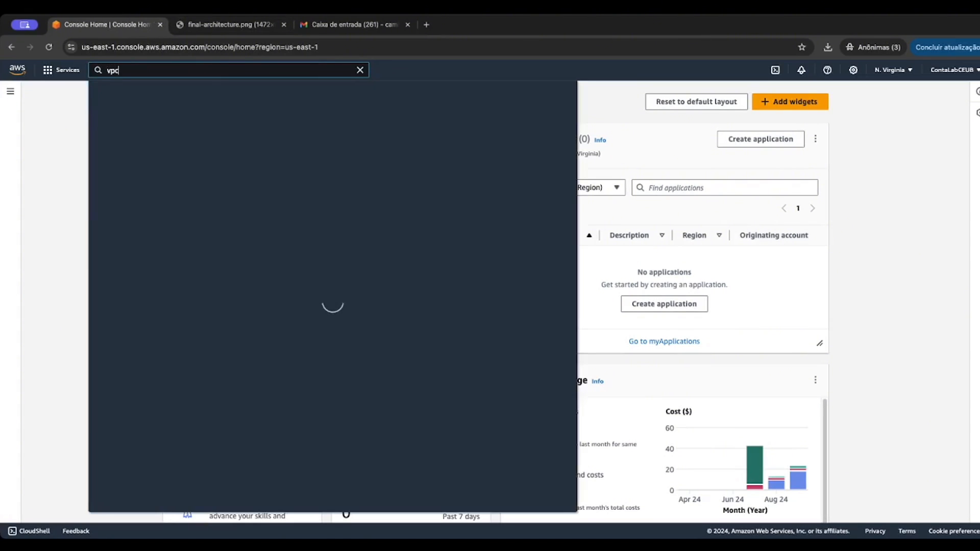
left_click(262, 149)
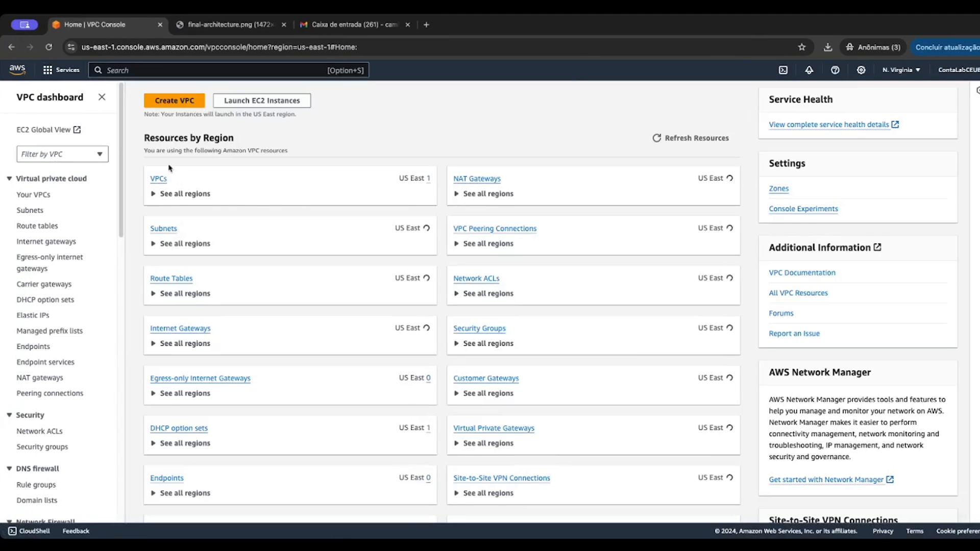
left_click(175, 103)
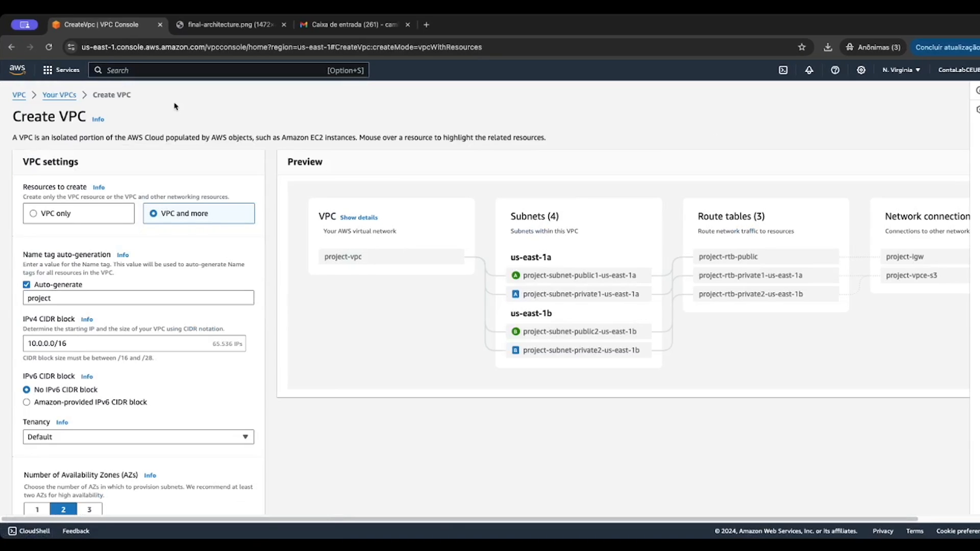
Choose to create the VPC only and name it WebServerVPC
left_click(57, 213)
left_click(80, 260)
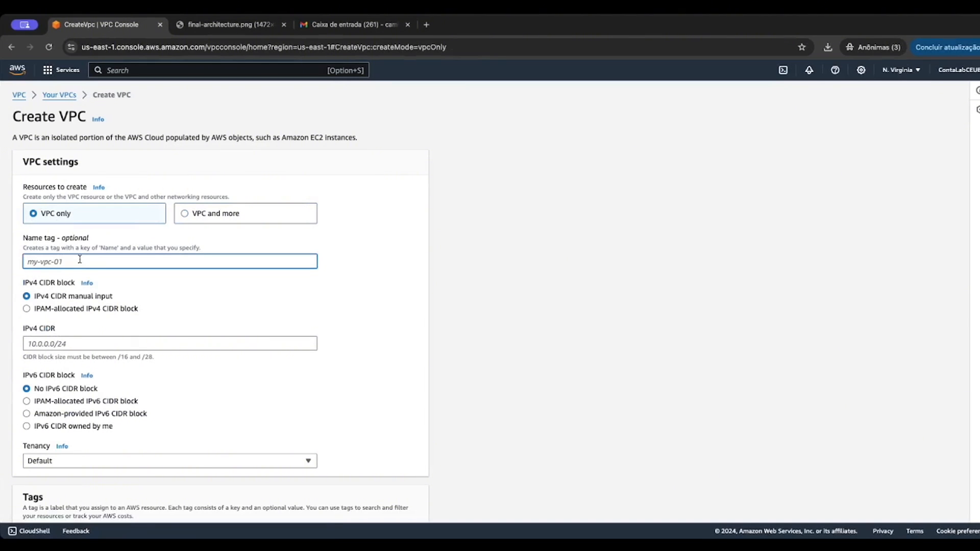
type("WebServerVPC")
Set the VPC's IPv4 CIDR to 10.0.0.0/16 and create it
left_click(102, 345)
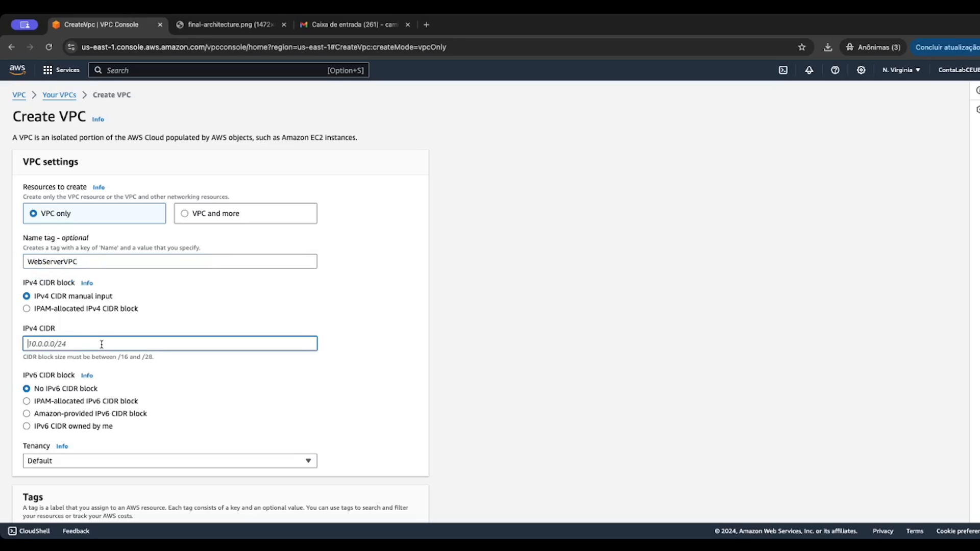
type("10.0.0")
type("0/16")
left_click(47, 344)
type(".")
left_click(344, 366)
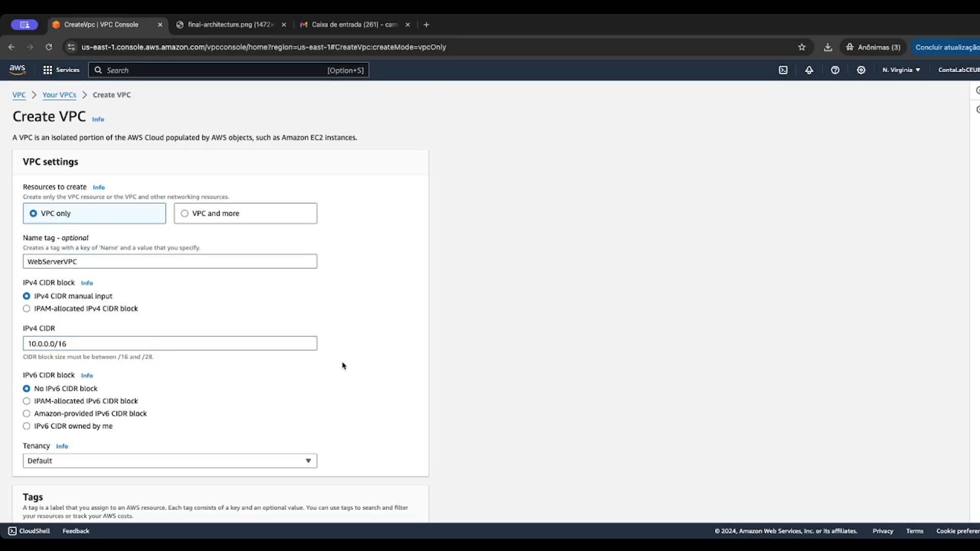
scroll(343, 365, "down", 3)
scroll(343, 365, "down", 1)
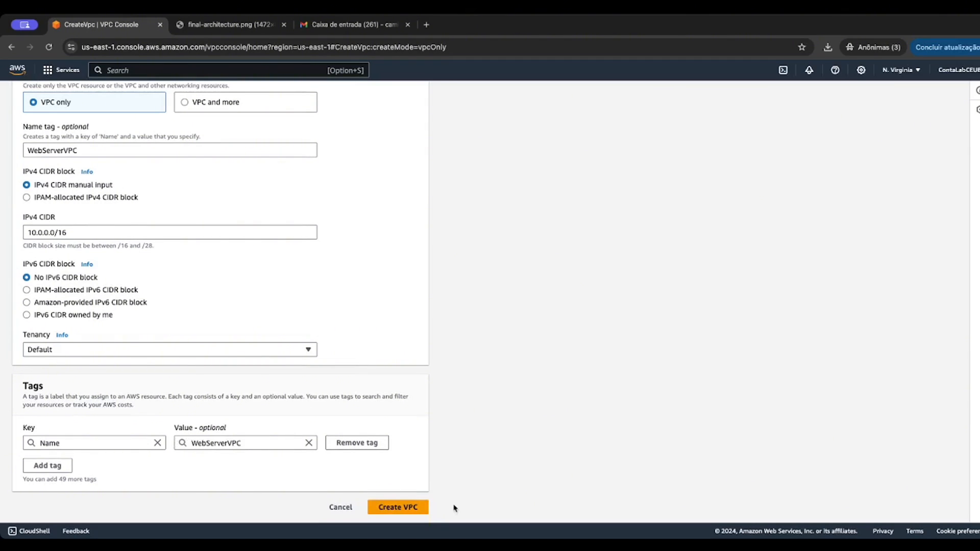
left_click(412, 512)
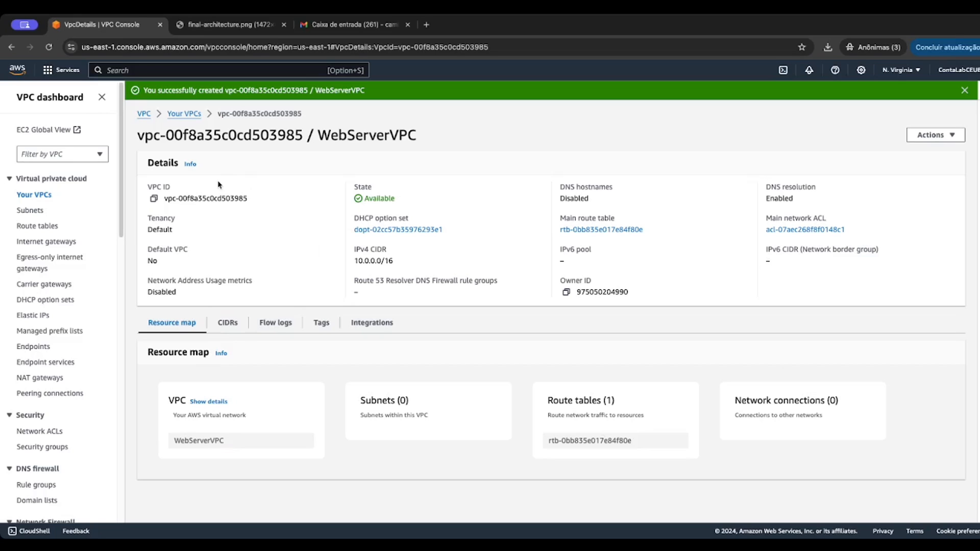
Start creating subnets in the WebServerVPC network
left_click(25, 212)
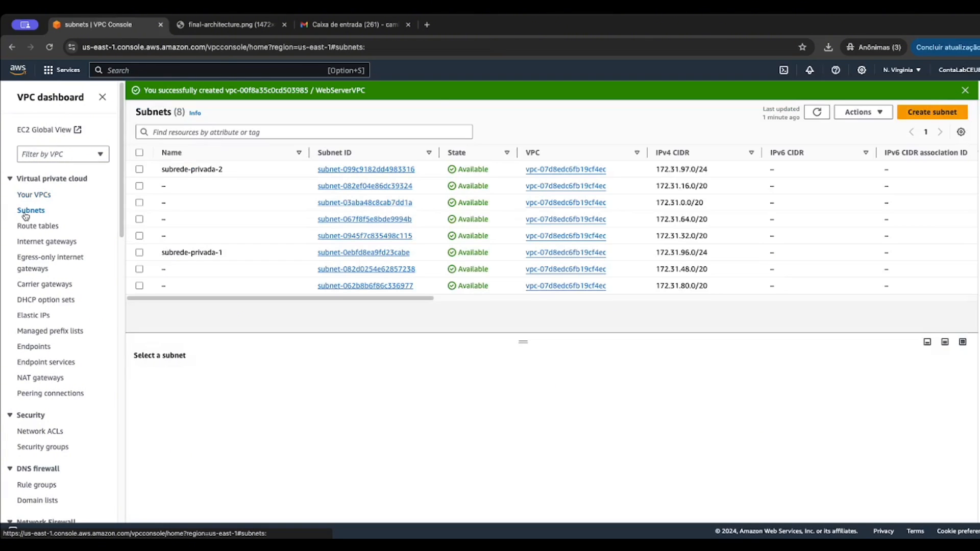
left_click(925, 117)
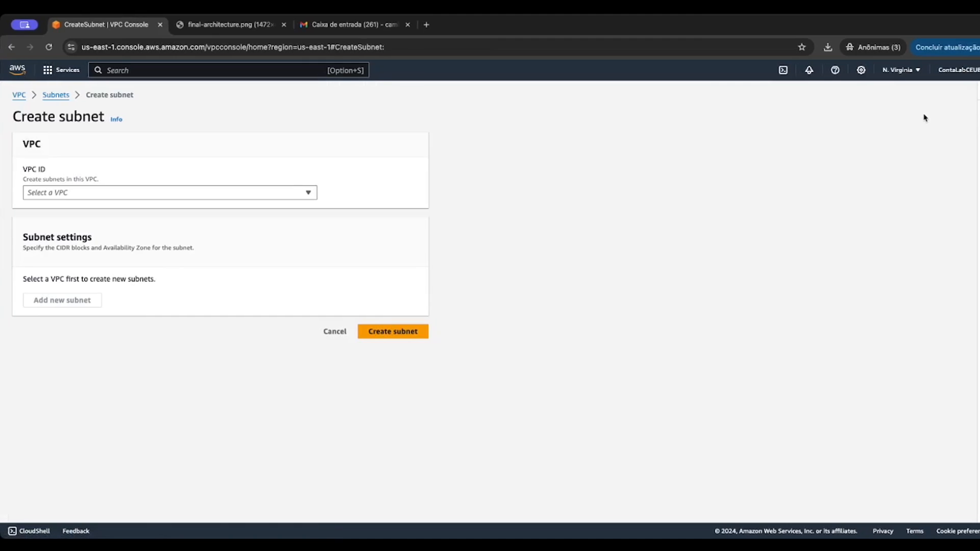
left_click(294, 194)
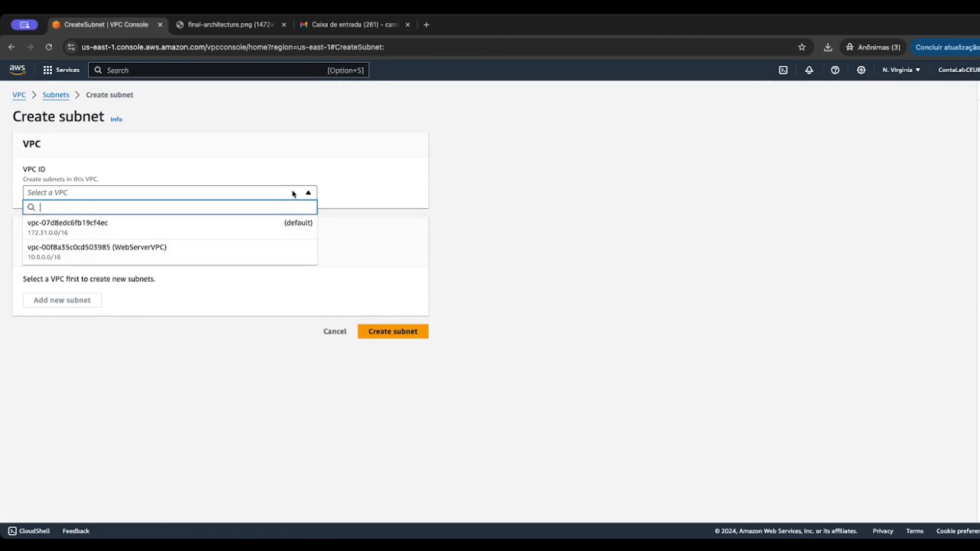
left_click(138, 261)
Name the first subnet PublicSubnet1 and place it in availability zone us-east-1a
scroll(263, 232, "down", 5)
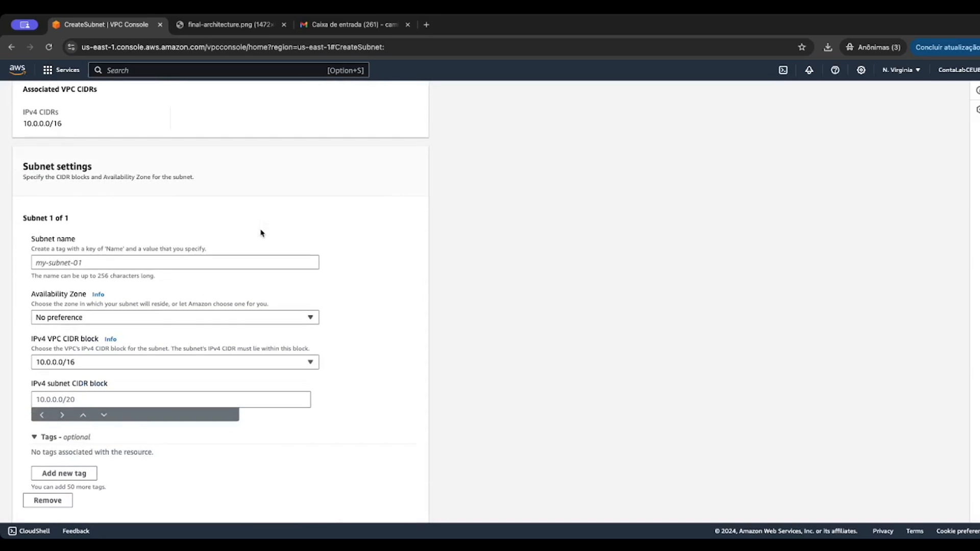
scroll(261, 233, "down", 1)
left_click(262, 244)
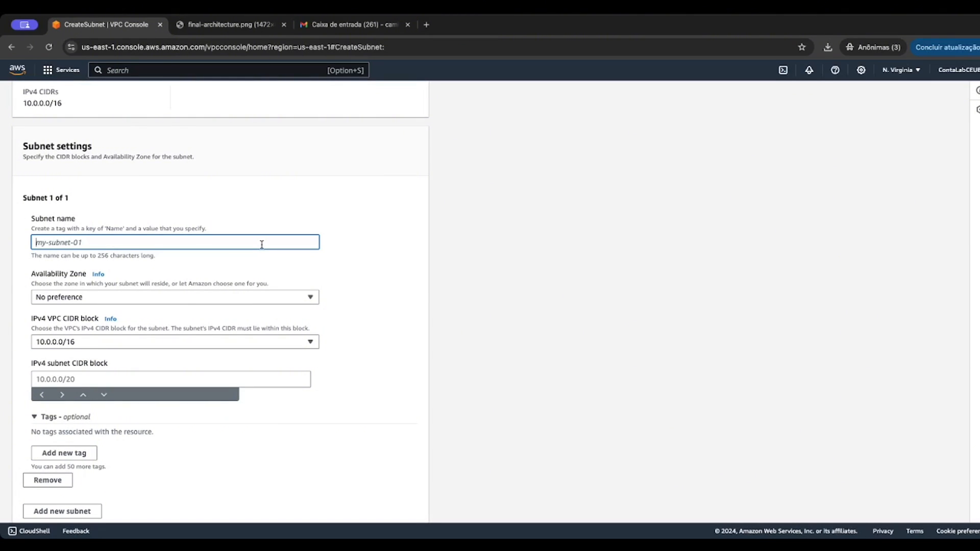
type("Public")
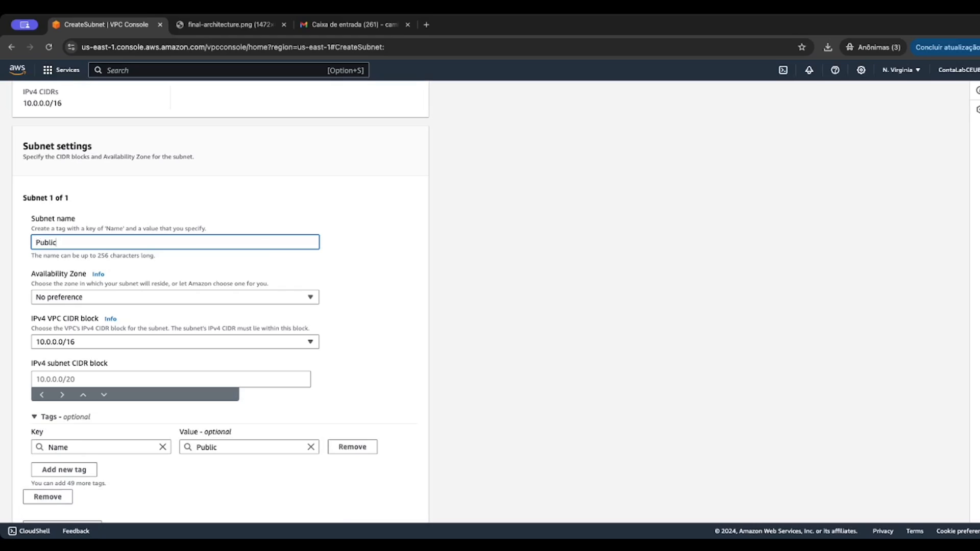
type("Subnet1")
left_click(578, 270)
left_click(309, 296)
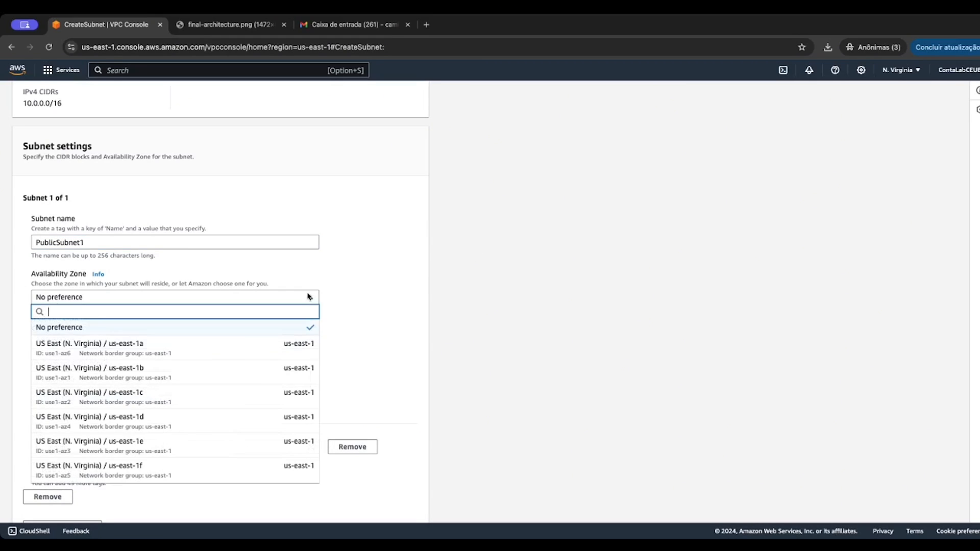
left_click(207, 345)
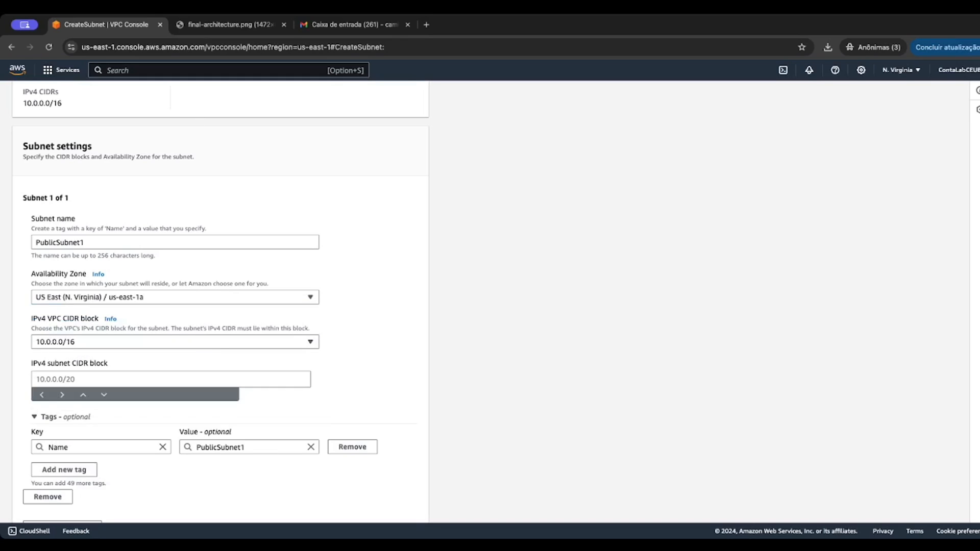
Set PublicSubnet1's IPv4 subnet CIDR block to 10.0.0.0/24, following the final-architecture.png diagram
left_click(230, 24)
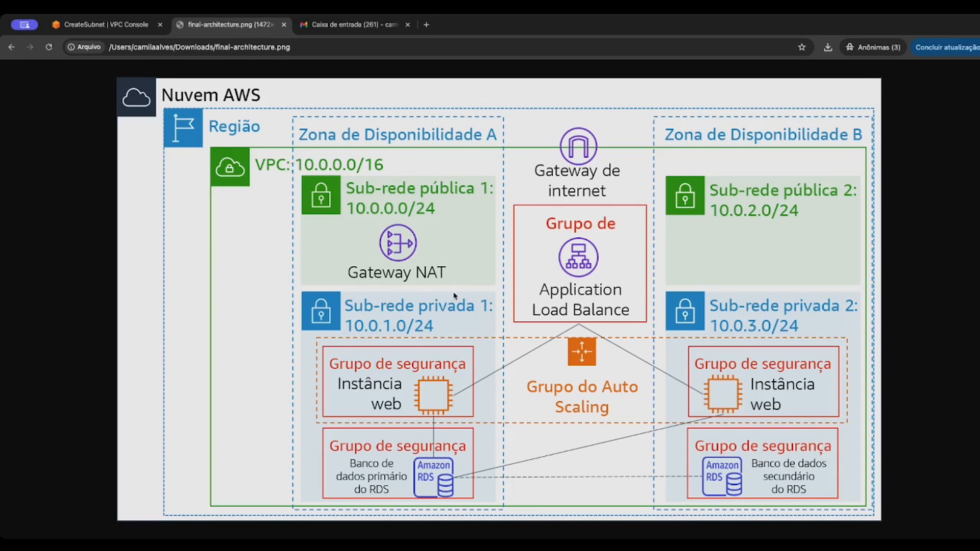
left_click(127, 28)
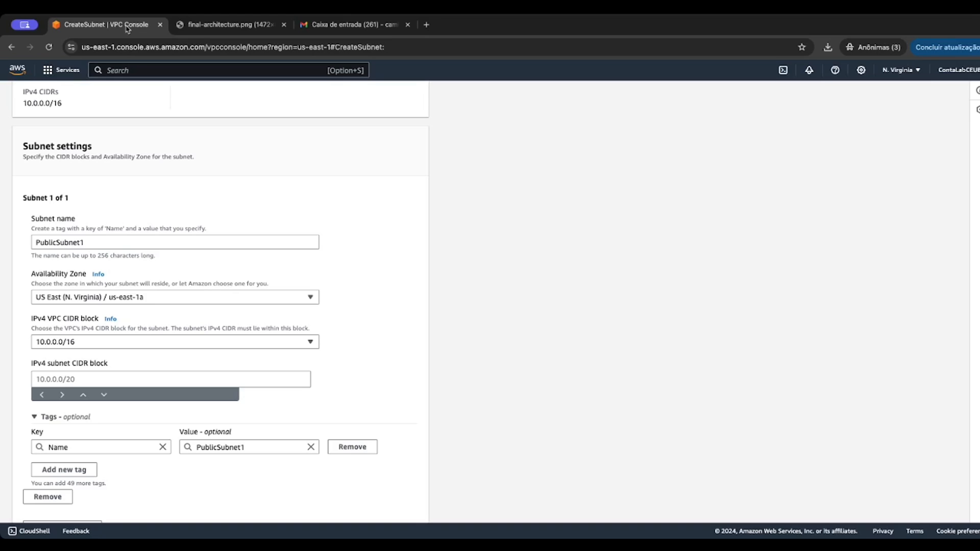
left_click(57, 343)
left_click(439, 337)
left_click(75, 378)
type("10.0.")
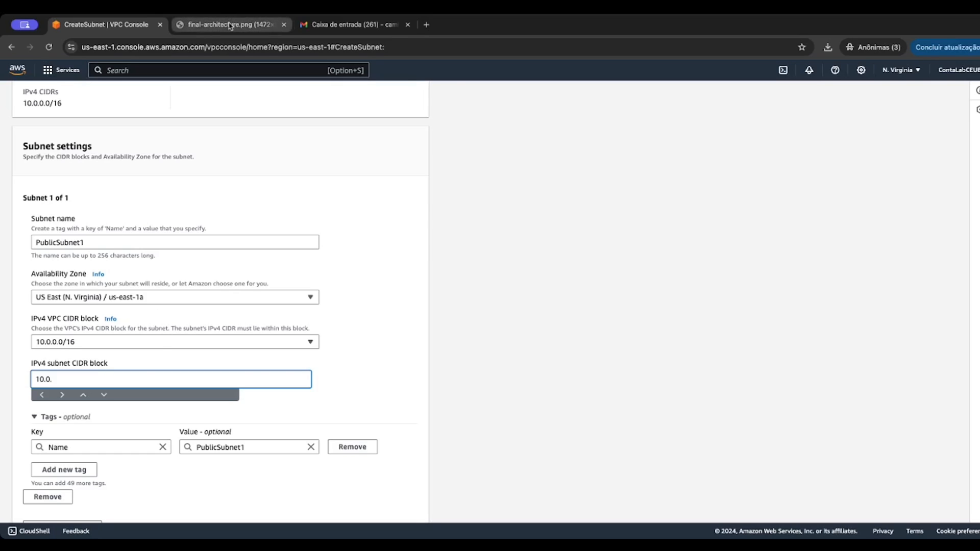
left_click(229, 25)
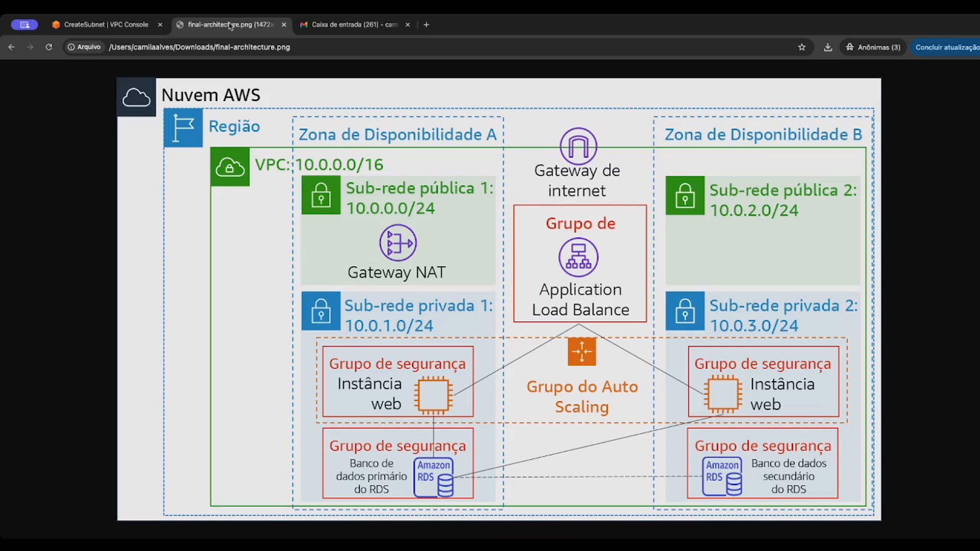
left_click(122, 26)
type("0.0/24")
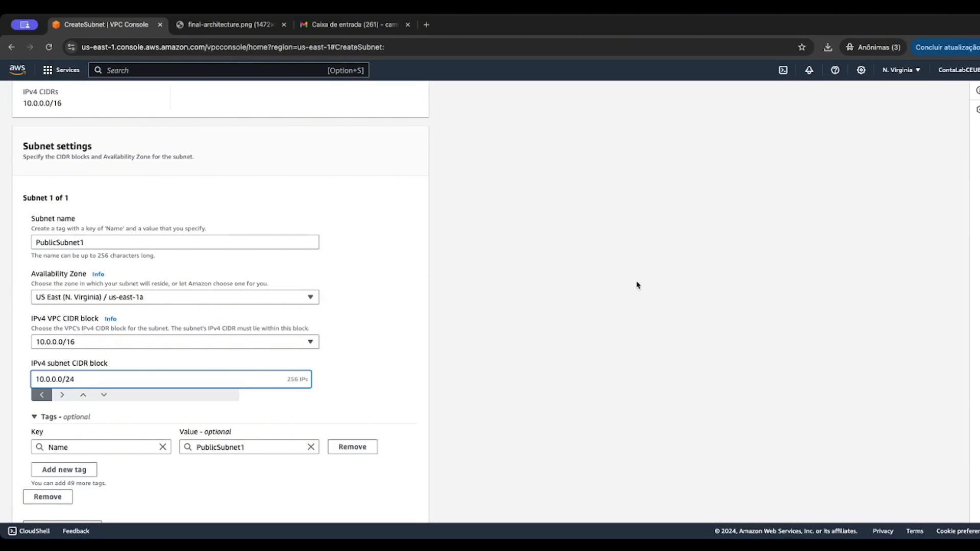
left_click(531, 304)
Add a second subnet named PublicSubnet2 in availability zone us-east-1b
scroll(531, 305, "down", 2)
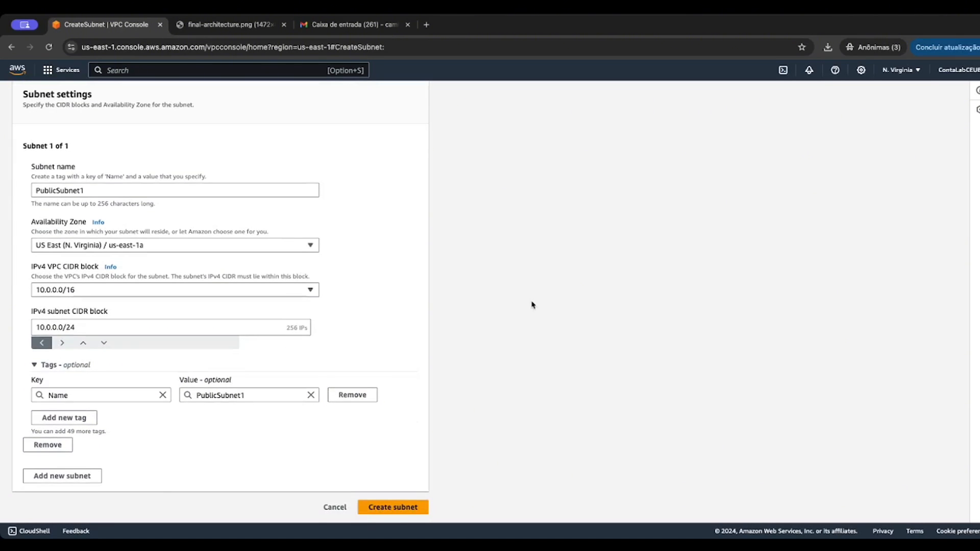
left_click(45, 477)
scroll(199, 296, "down", 5)
left_click(155, 251)
type("Publi")
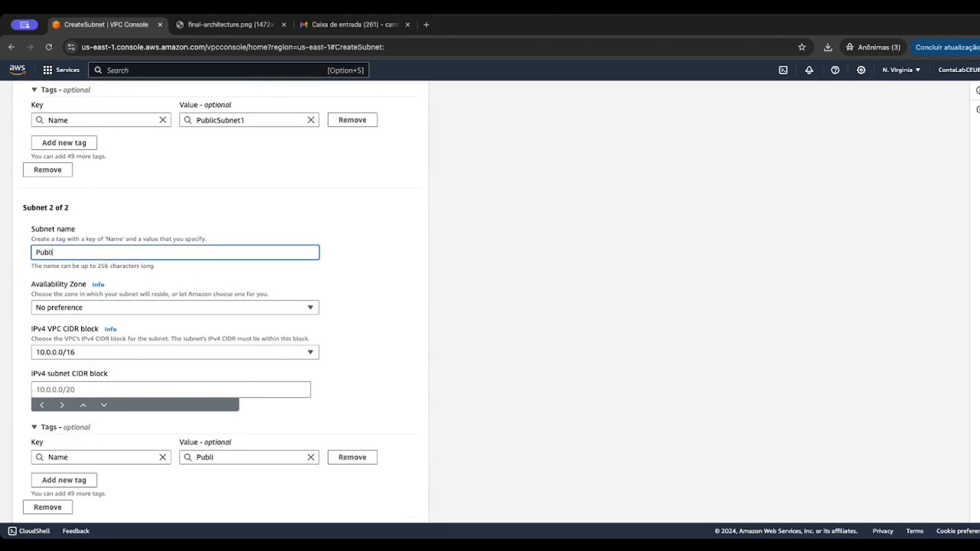
type("cSubnet2")
left_click(186, 309)
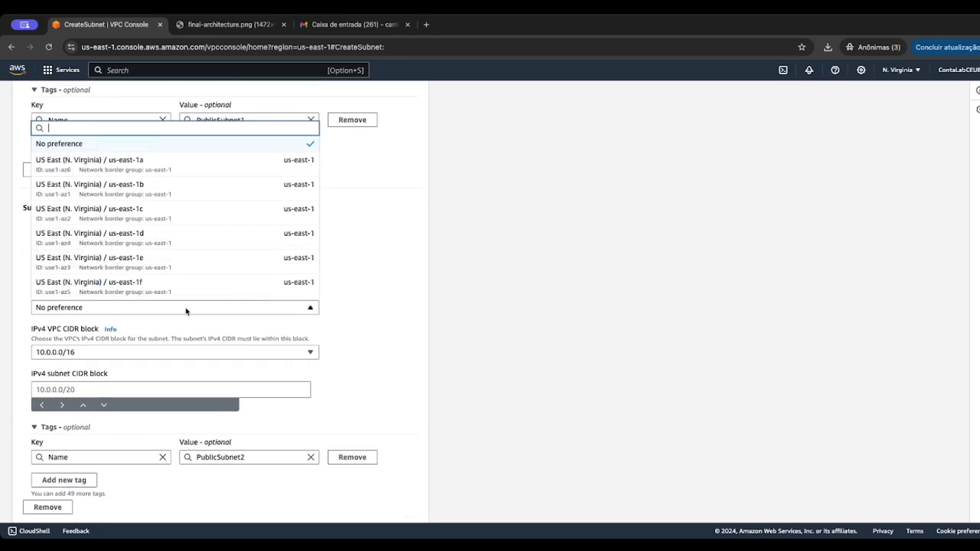
left_click(176, 188)
Set PublicSubnet2's IPv4 subnet CIDR block to 10.0.2.0/24
scroll(346, 267, "down", 2)
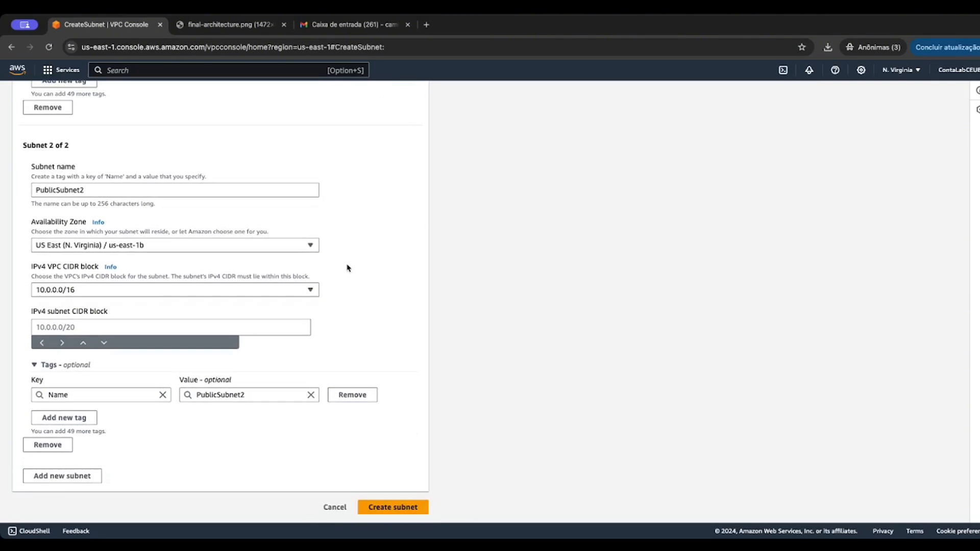
left_click(62, 329)
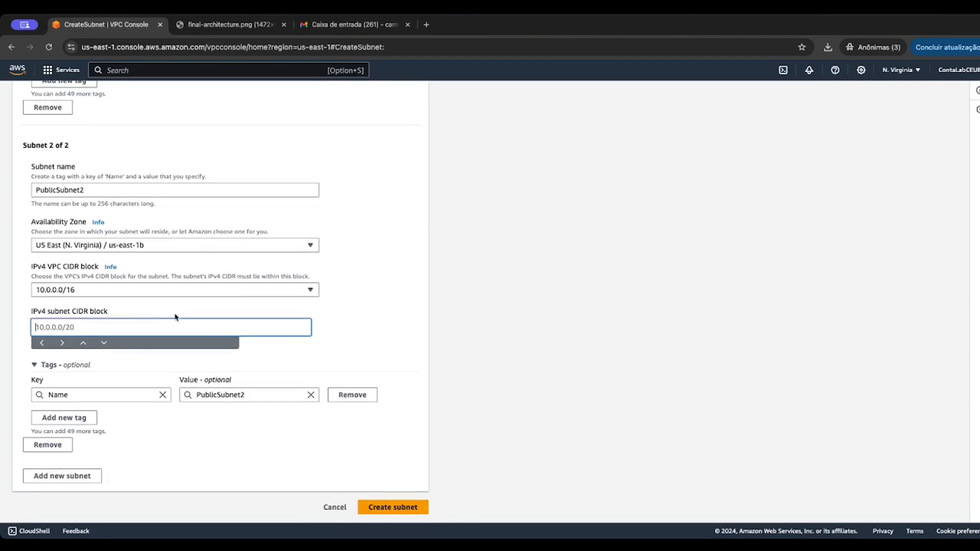
type("10.0.2.0/24")
left_click(475, 299)
Add a third subnet named PrivateSubnet1 in availability zone us-east-1a
left_click(80, 485)
scroll(93, 320, "down", 2)
scroll(113, 304, "down", 5)
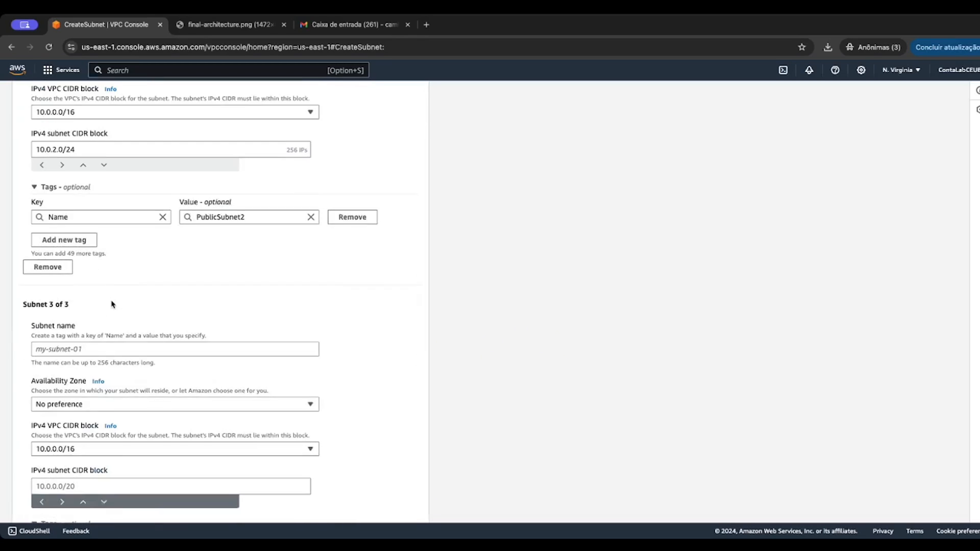
left_click(131, 208)
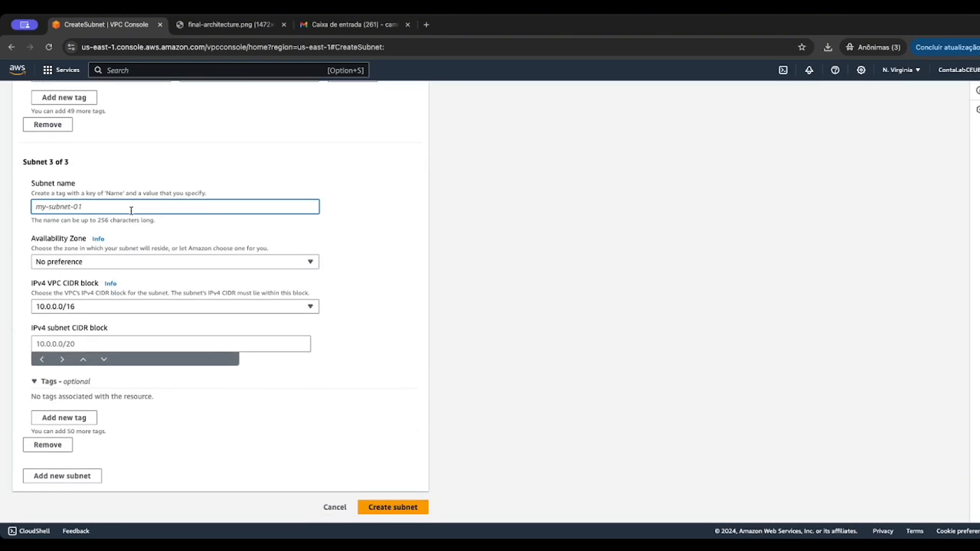
type("PrivateSubnet")
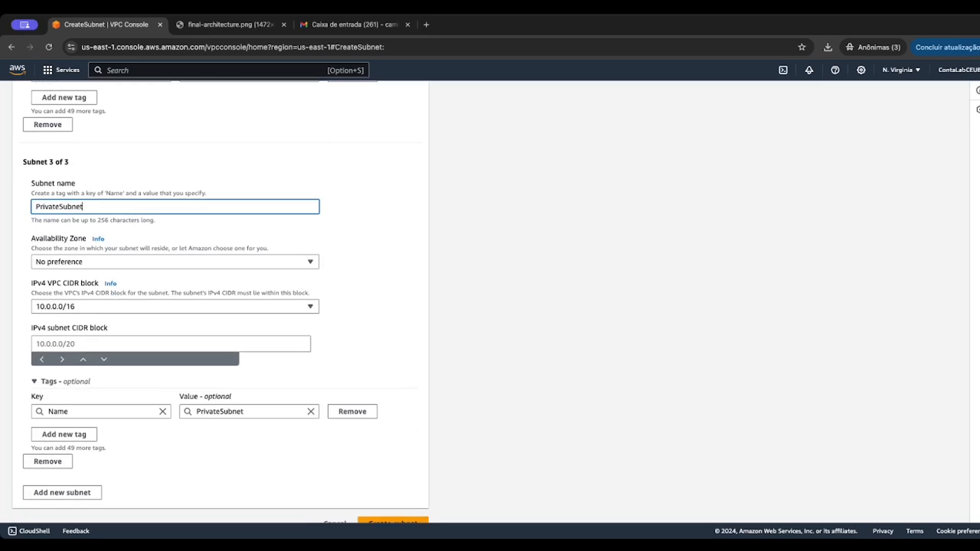
type("1")
left_click(118, 262)
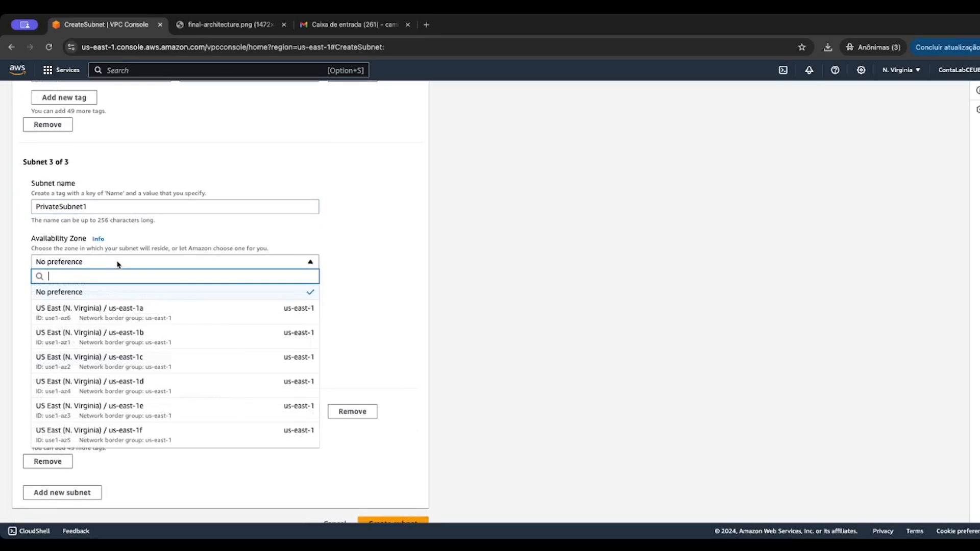
left_click(121, 311)
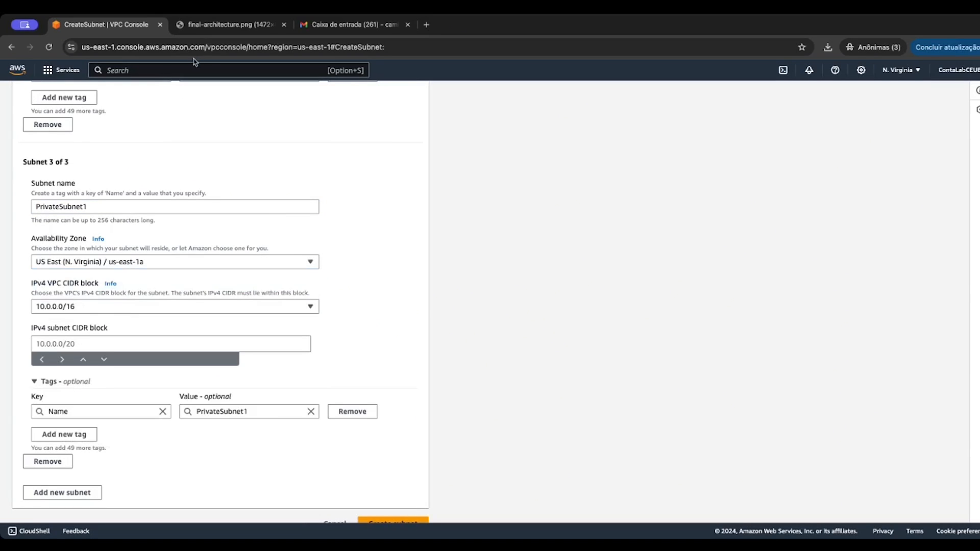
Check the architecture diagram and set PrivateSubnet1's IPv4 subnet CIDR block to 10.0.1.0/24
left_click(209, 26)
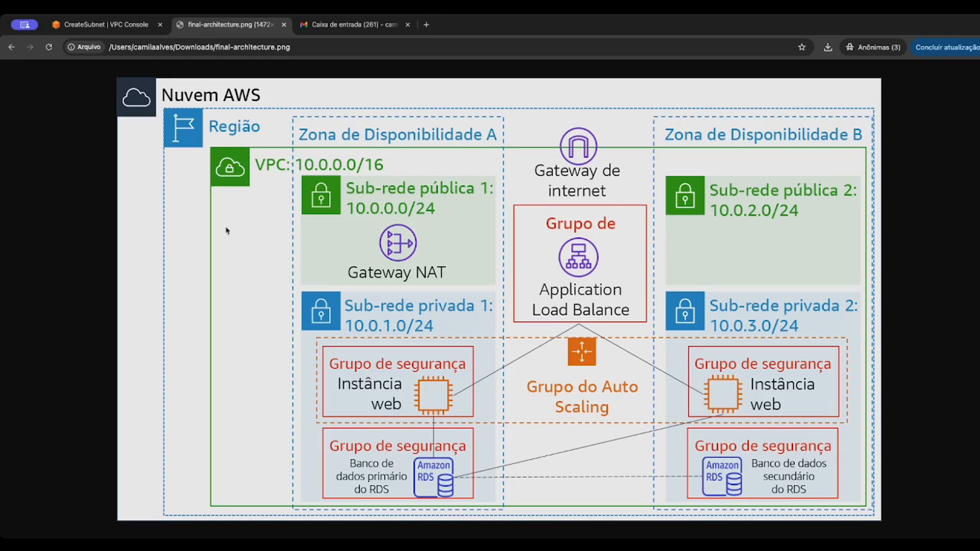
left_click(143, 24)
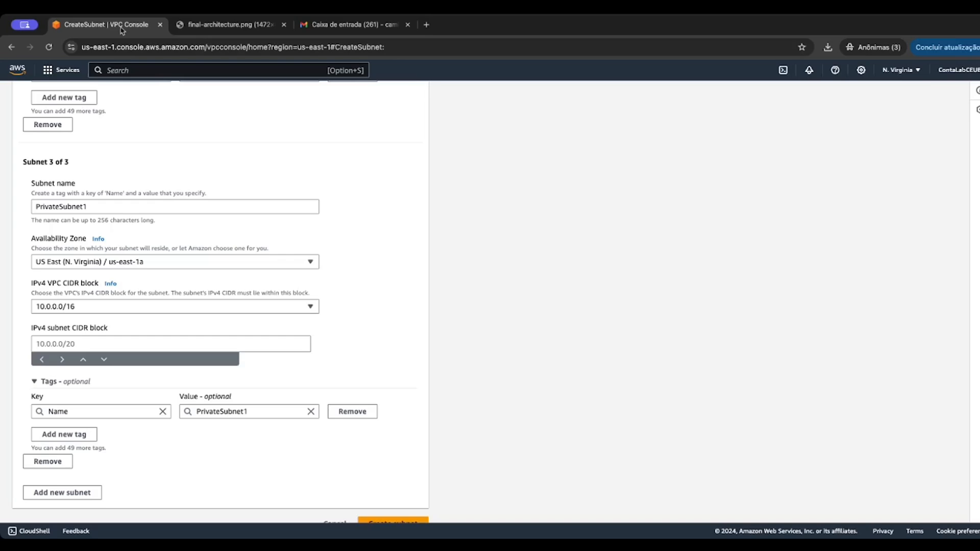
left_click(128, 345)
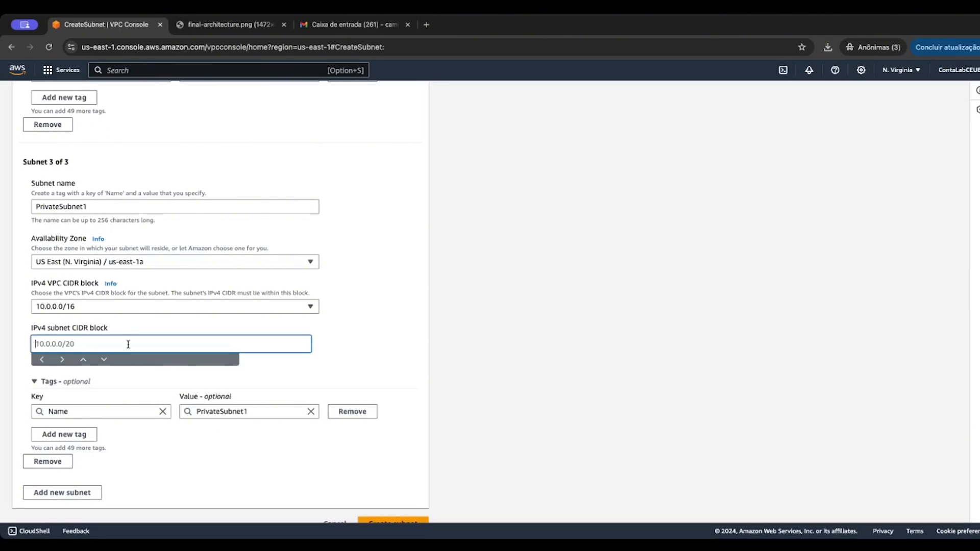
type("10.0.1.0/24")
left_click(556, 309)
scroll(555, 309, "down", 1)
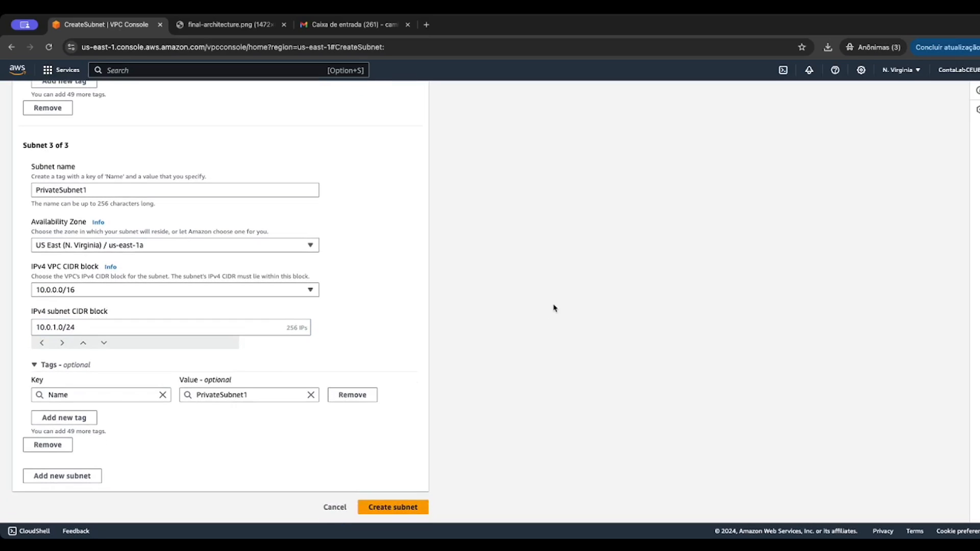
Add a fourth subnet named PrivateSubnet2 in availability zone us-east-1b
left_click(96, 481)
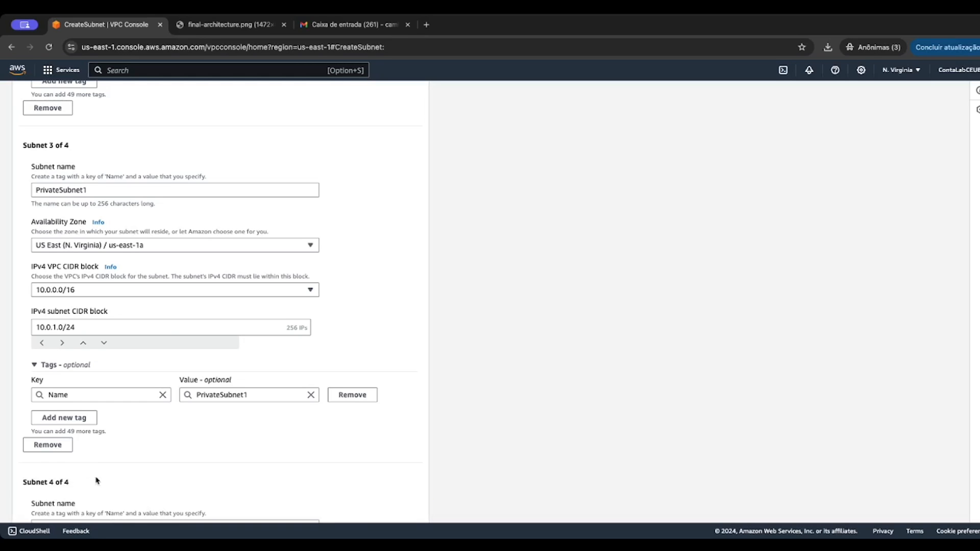
scroll(144, 355, "down", 6)
left_click(168, 224)
type("Privat")
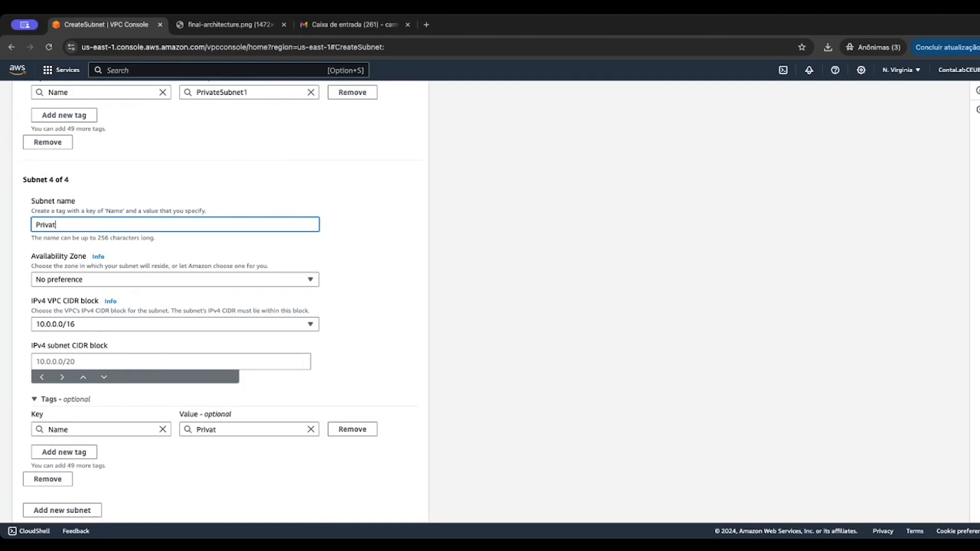
type("eSubnet2")
left_click(267, 284)
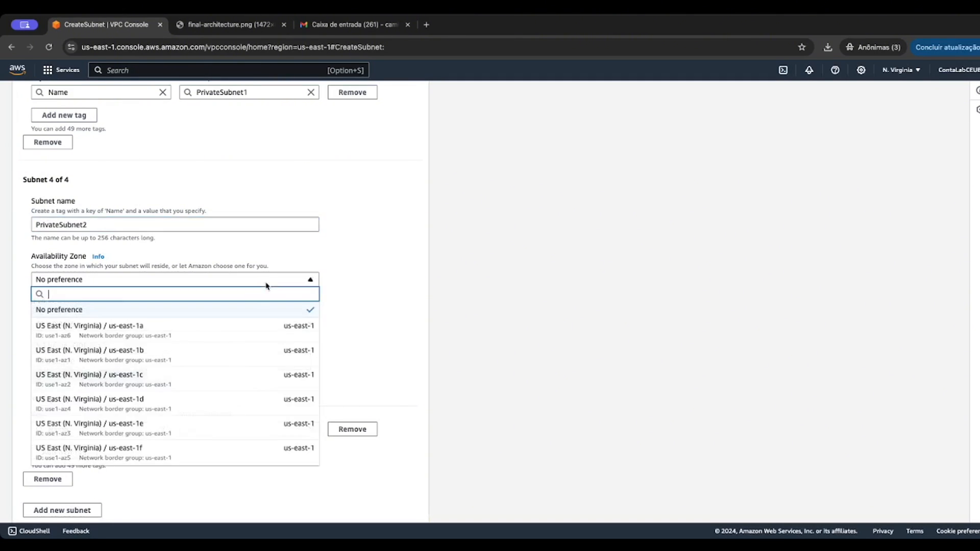
left_click(265, 351)
Check the architecture diagram and set PrivateSubnet2's IPv4 subnet CIDR block to 10.0.3.0/24
scroll(422, 313, "up", 4)
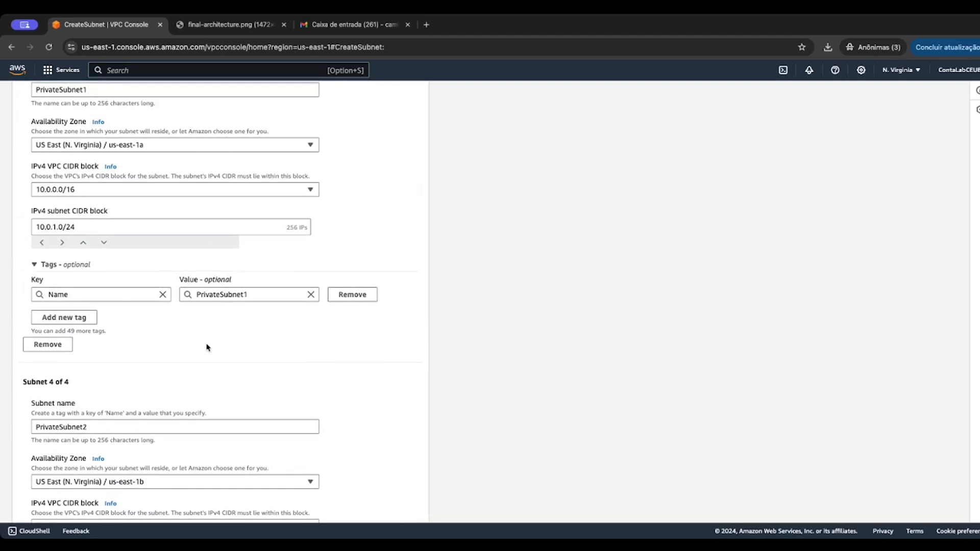
scroll(207, 347, "down", 3)
scroll(207, 346, "down", 2)
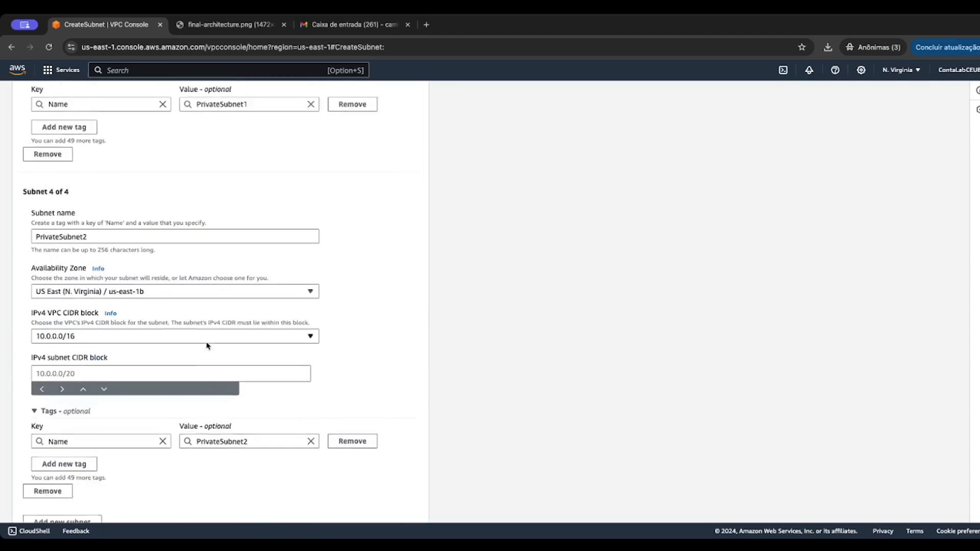
left_click(169, 327)
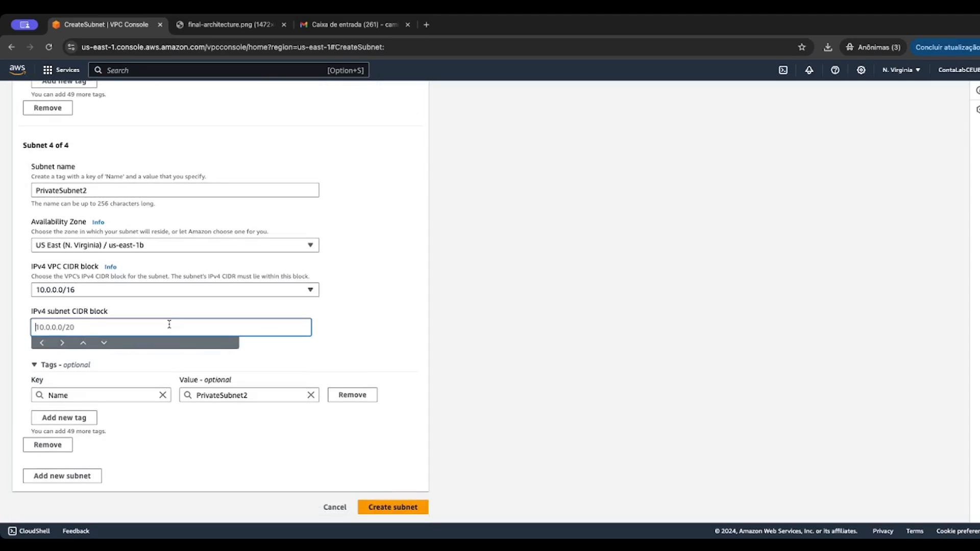
type("10.0.")
left_click(225, 25)
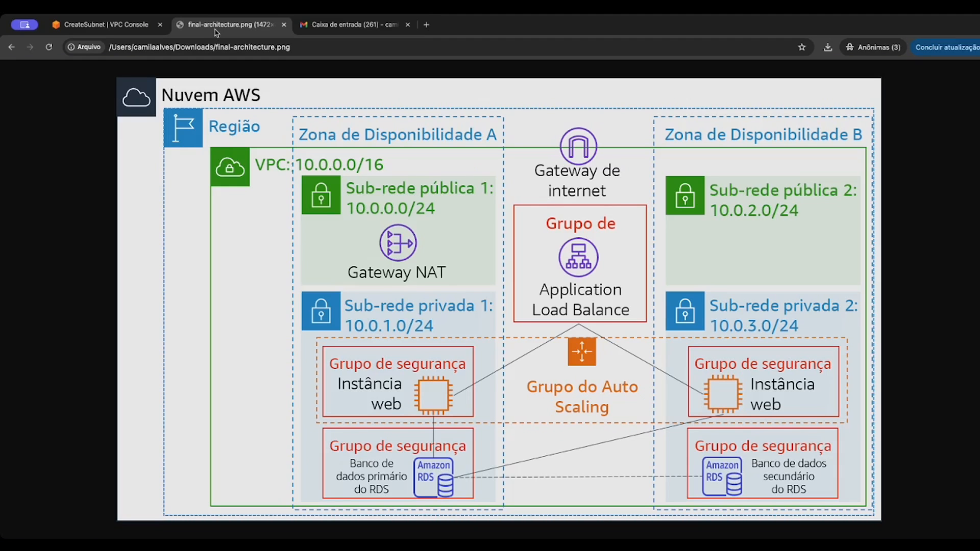
left_click(102, 28)
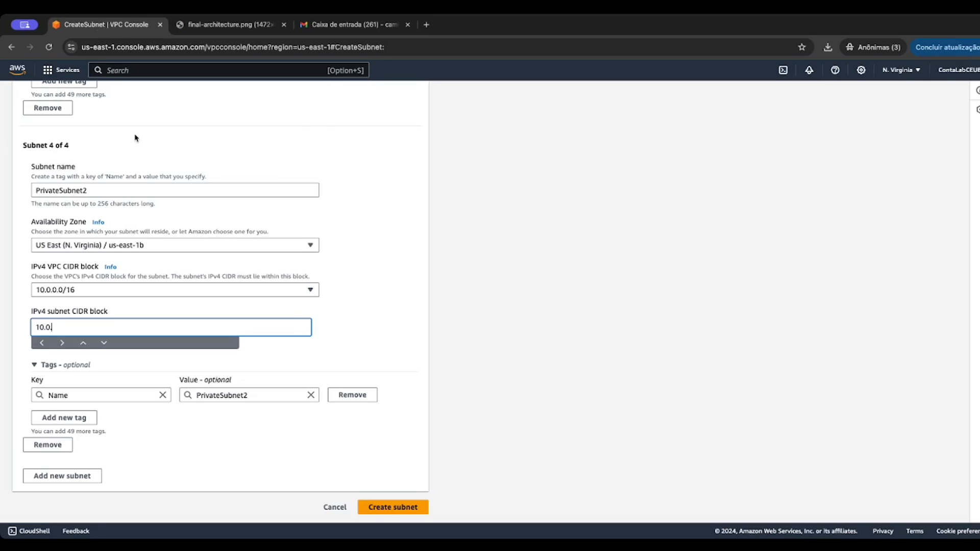
type("3.0/24")
left_click(621, 229)
Review the names, availability zones and CIDR blocks of all four subnets, and create them
scroll(584, 316, "up", 2)
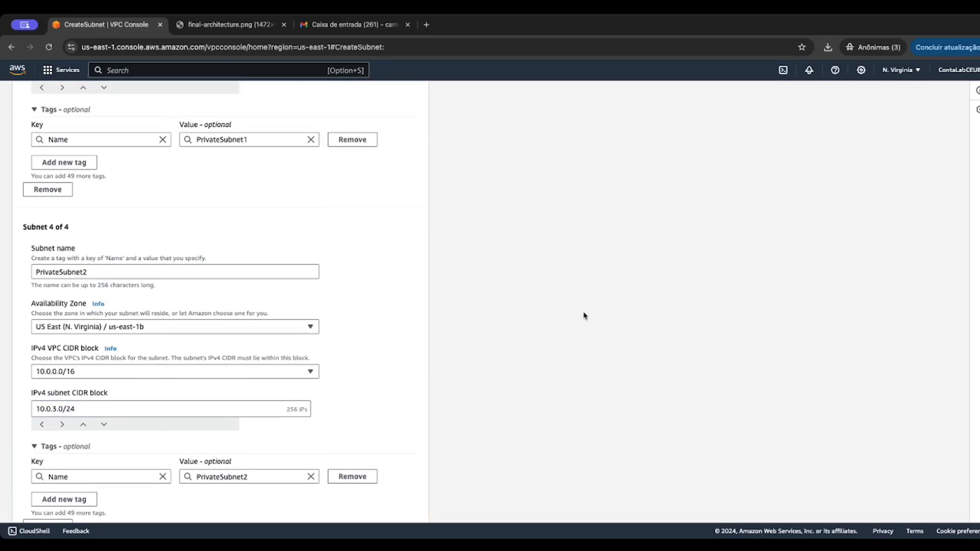
scroll(585, 316, "down", 2)
scroll(585, 316, "up", 20)
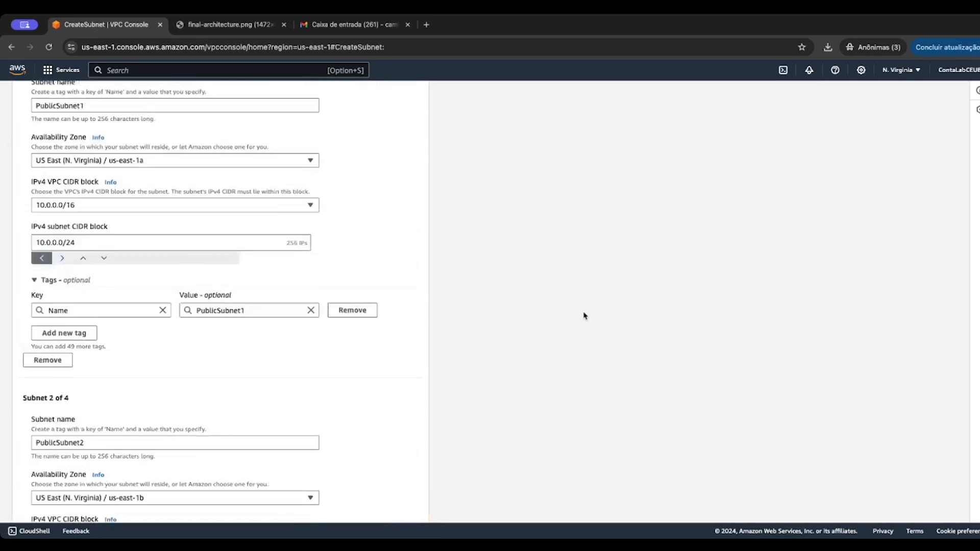
scroll(584, 316, "down", 4)
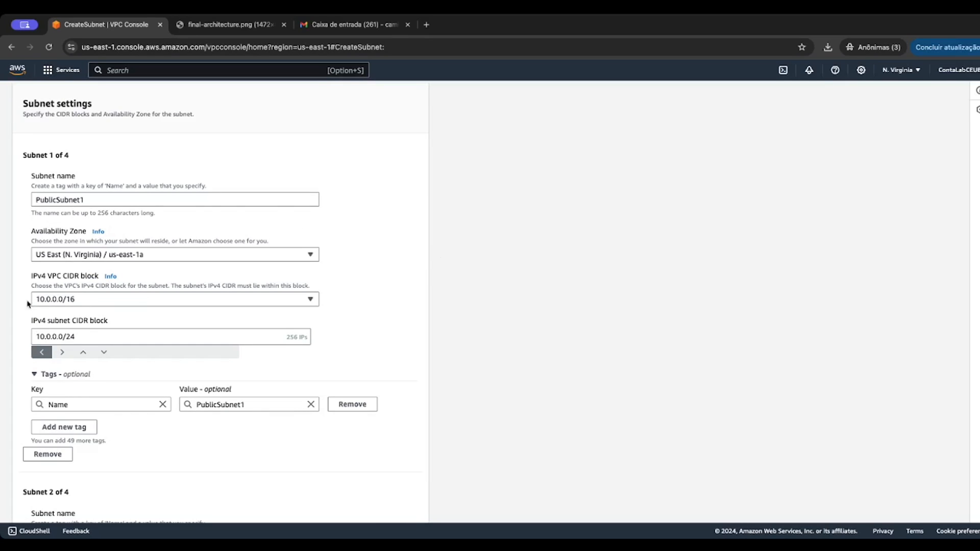
scroll(172, 324, "down", 5)
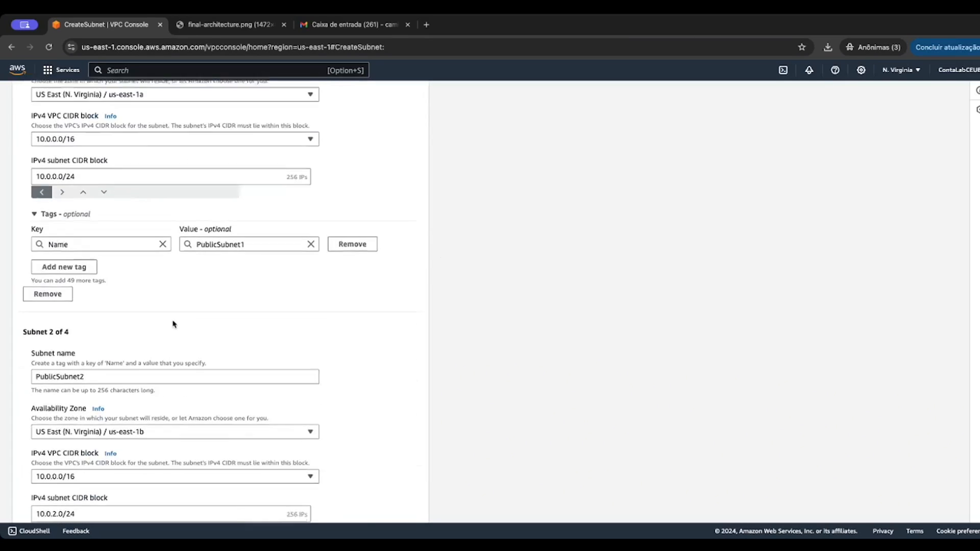
scroll(172, 324, "down", 1)
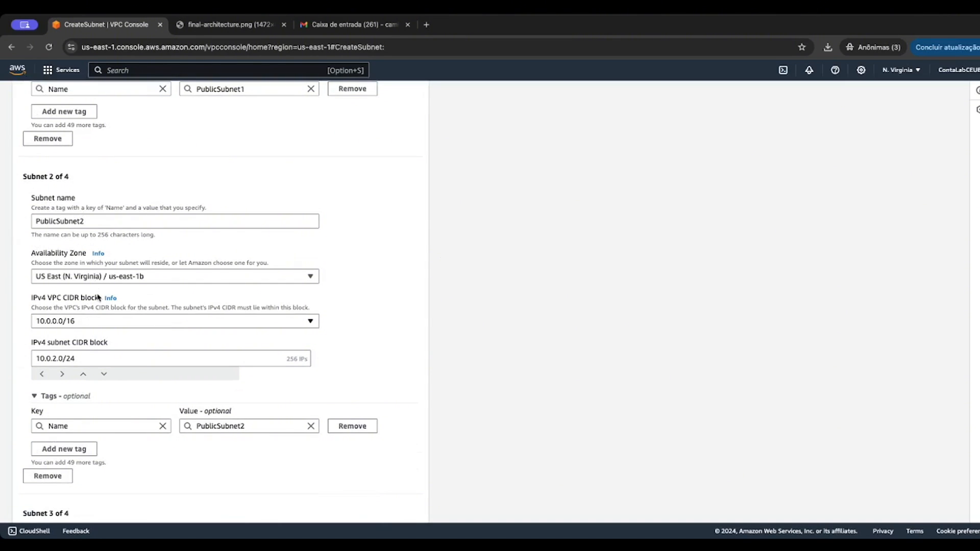
scroll(98, 298, "down", 5)
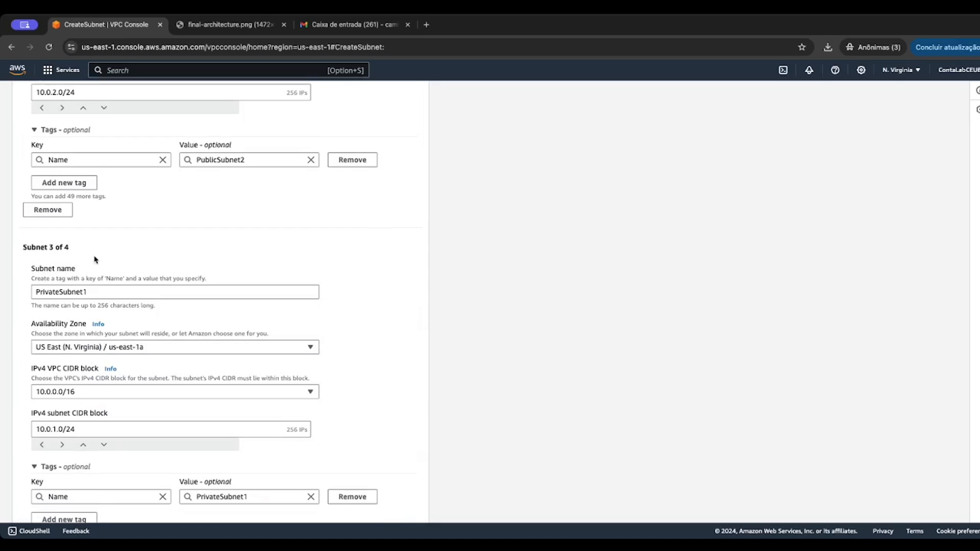
scroll(104, 296, "down", 1)
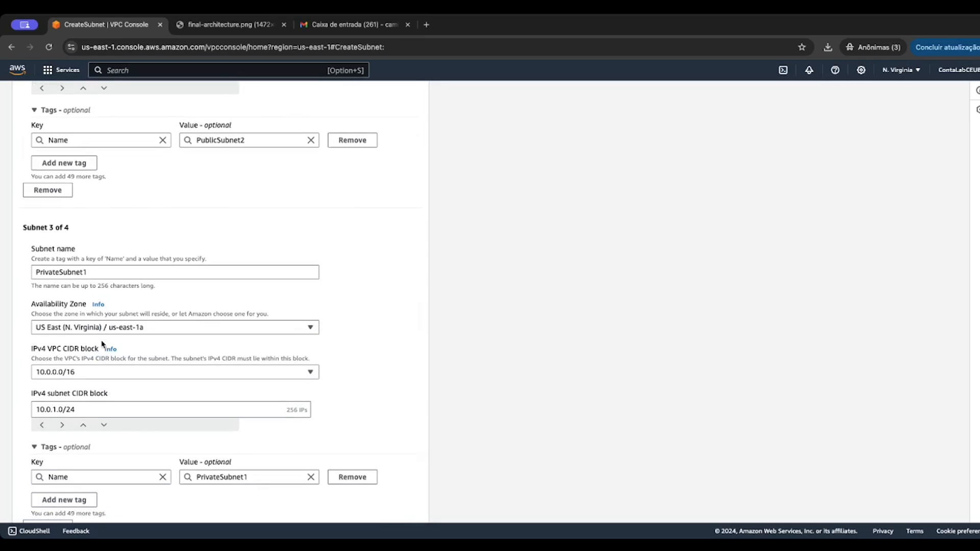
scroll(102, 344, "down", 6)
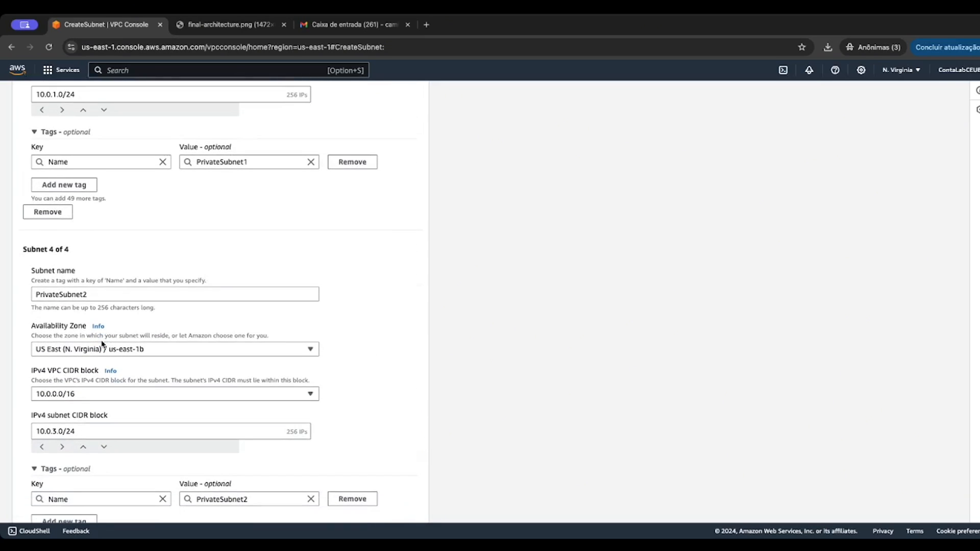
scroll(102, 345, "down", 2)
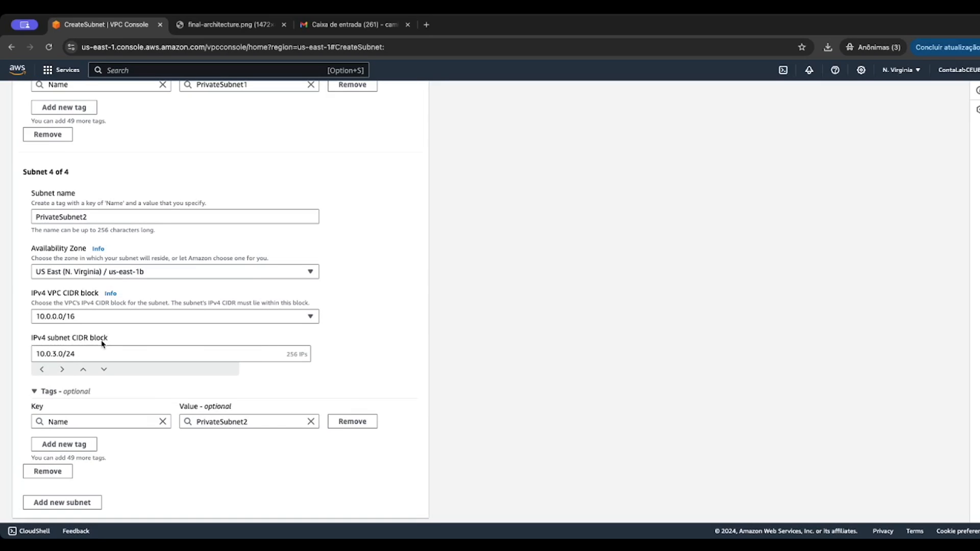
scroll(101, 344, "up", 8)
scroll(103, 342, "down", 7)
scroll(102, 342, "down", 2)
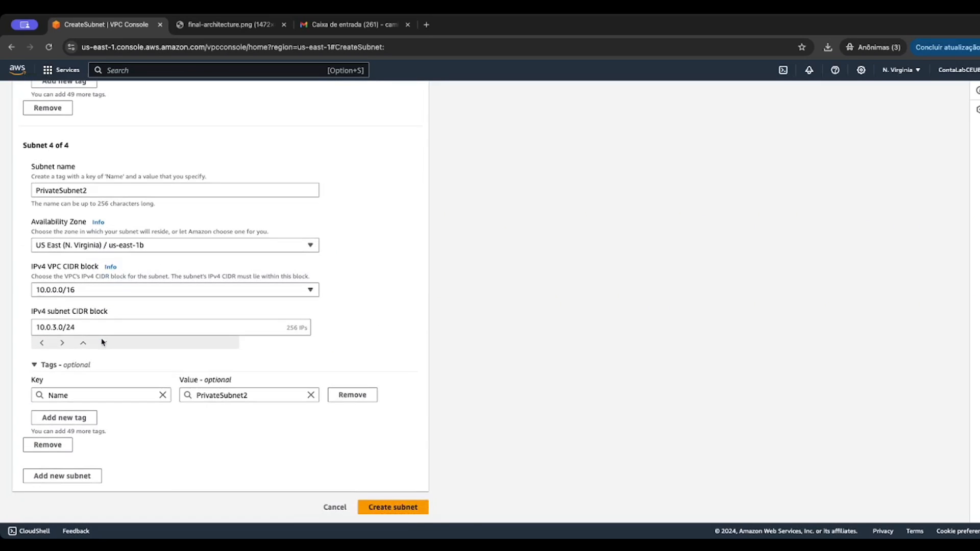
left_click(392, 508)
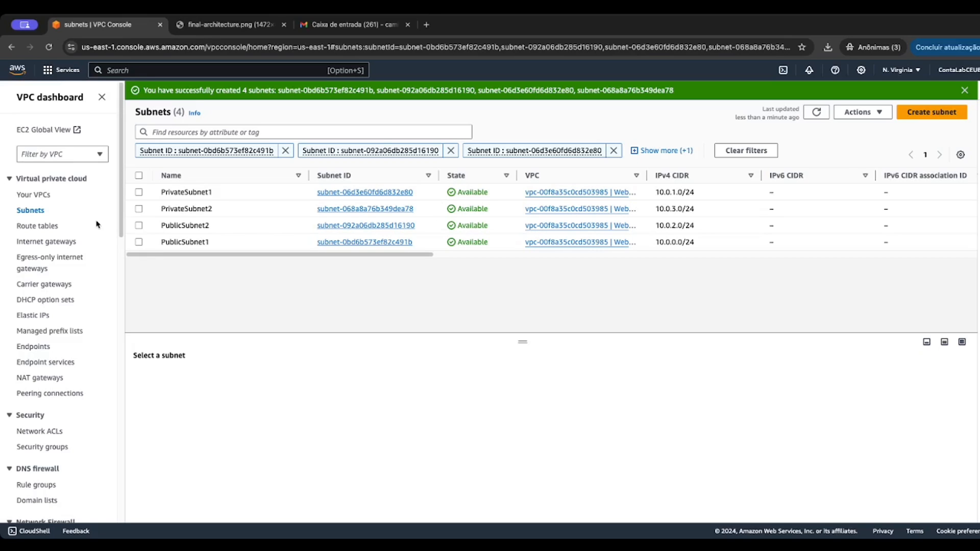
Create an internet gateway named WebServerIGW
left_click(69, 242)
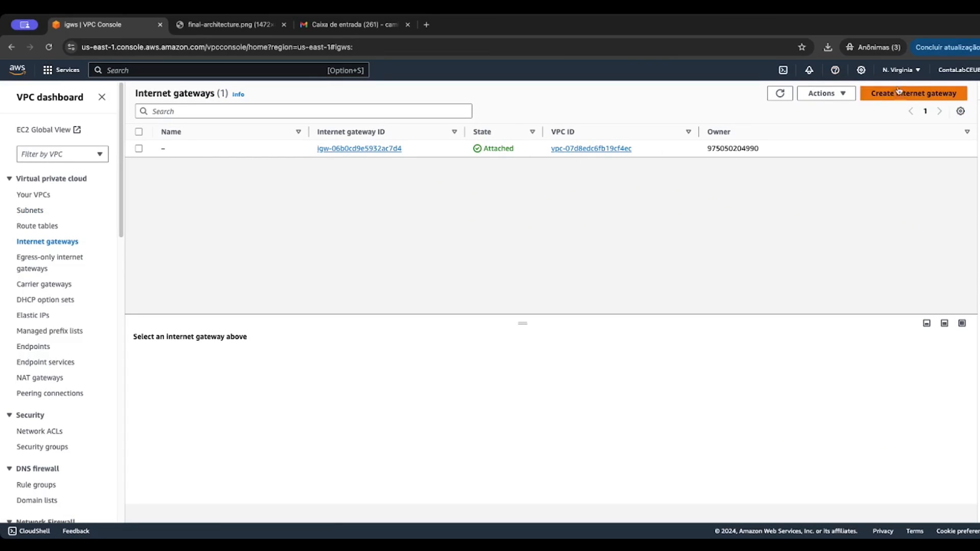
left_click(818, 97)
left_click(913, 93)
left_click(290, 211)
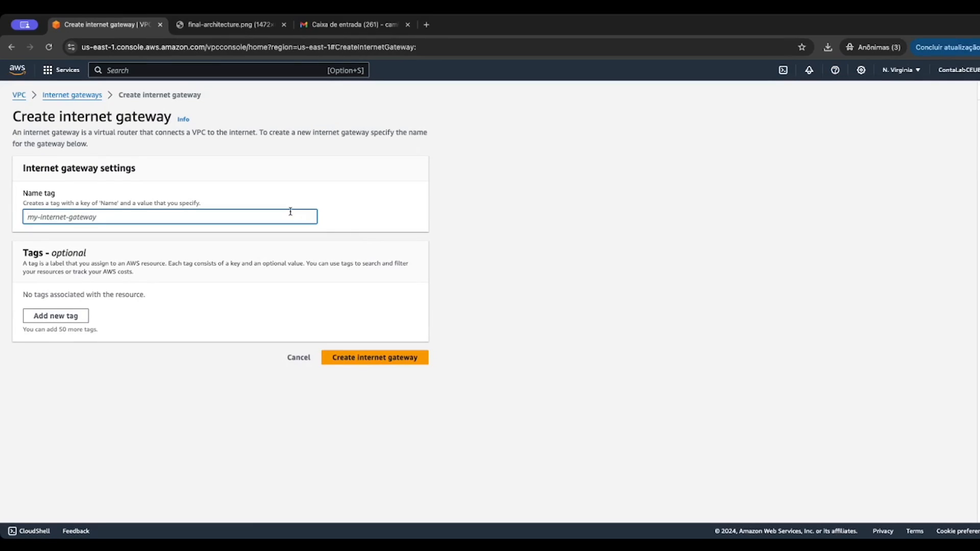
type("WebServer")
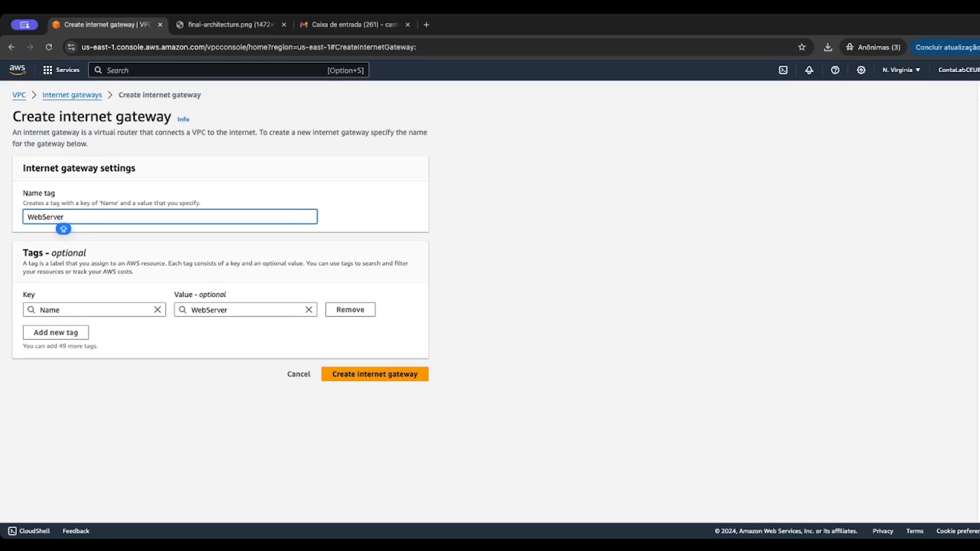
type("IGW")
left_click(357, 380)
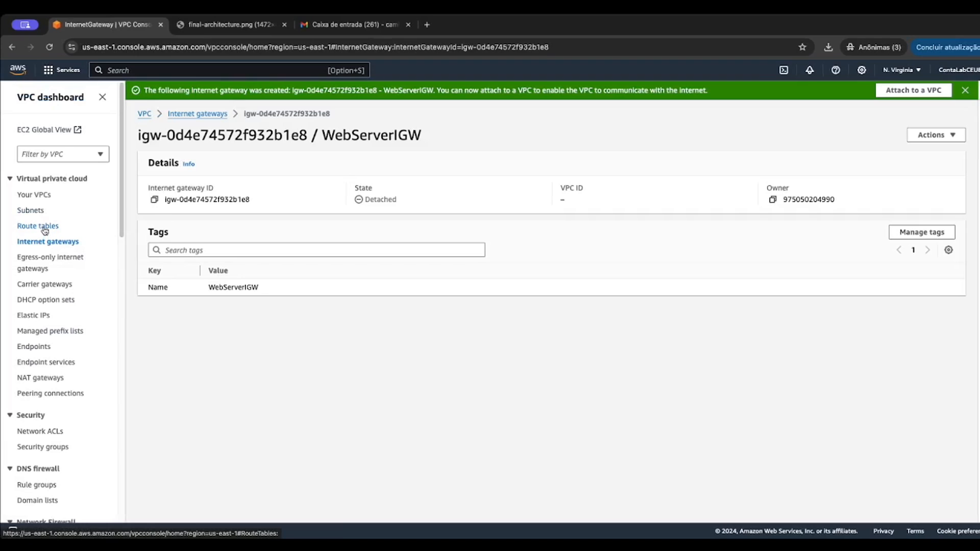
Attach the WebServerIGW internet gateway to WebServerVPC
left_click(933, 135)
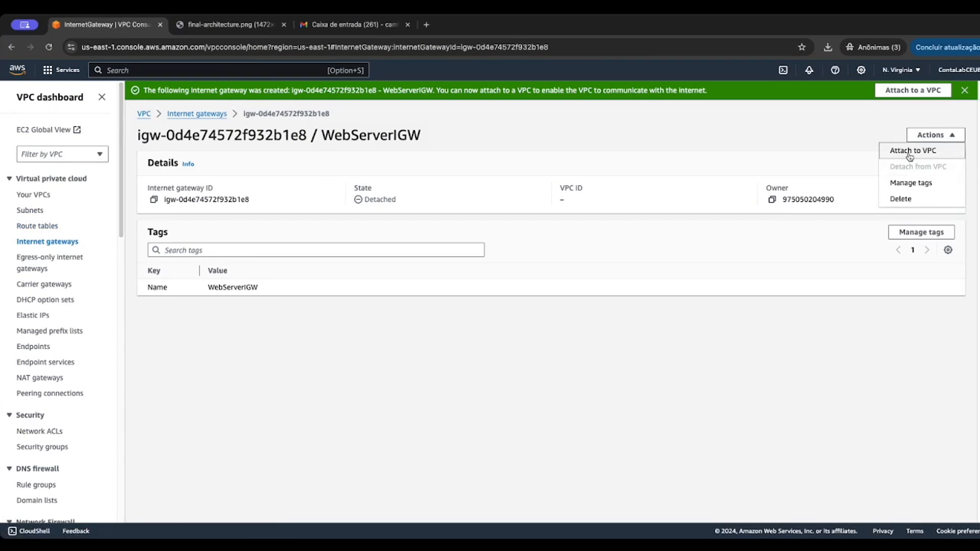
left_click(911, 151)
left_click(165, 200)
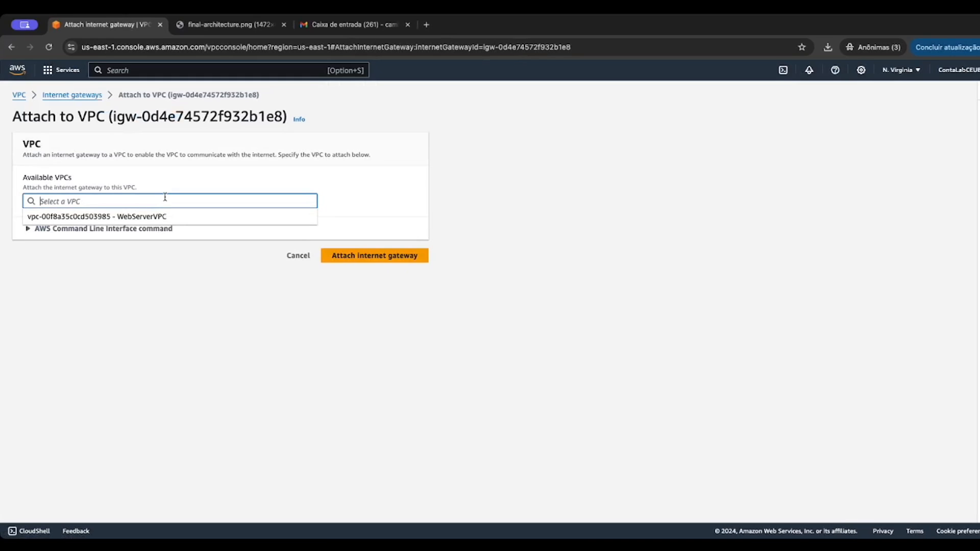
left_click(170, 216)
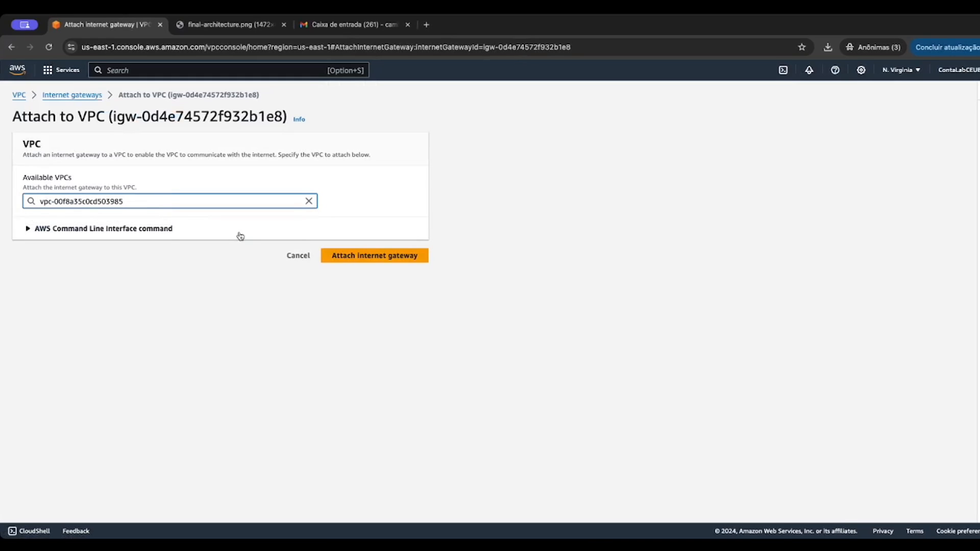
left_click(353, 259)
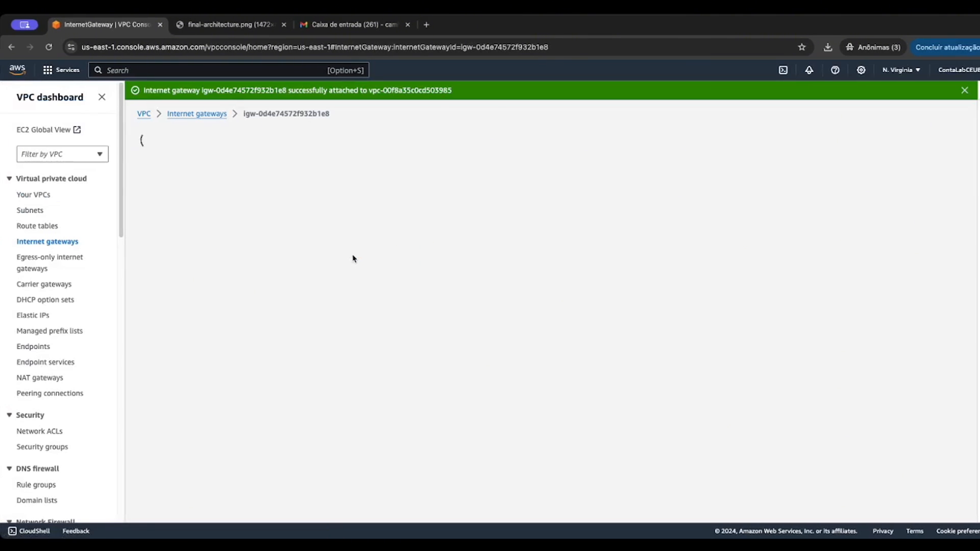
Create a route table named WebServerPublicRT in WebServerVPC
left_click(53, 227)
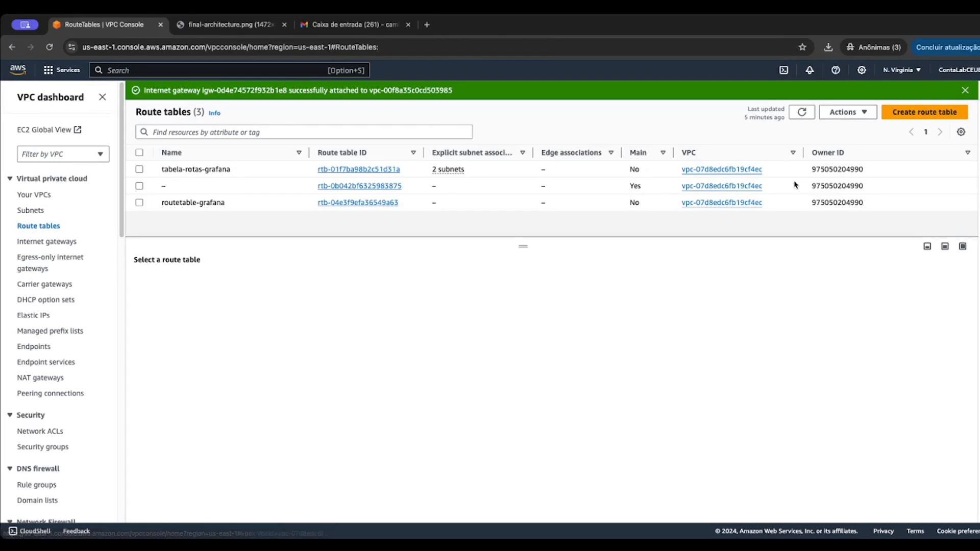
left_click(932, 117)
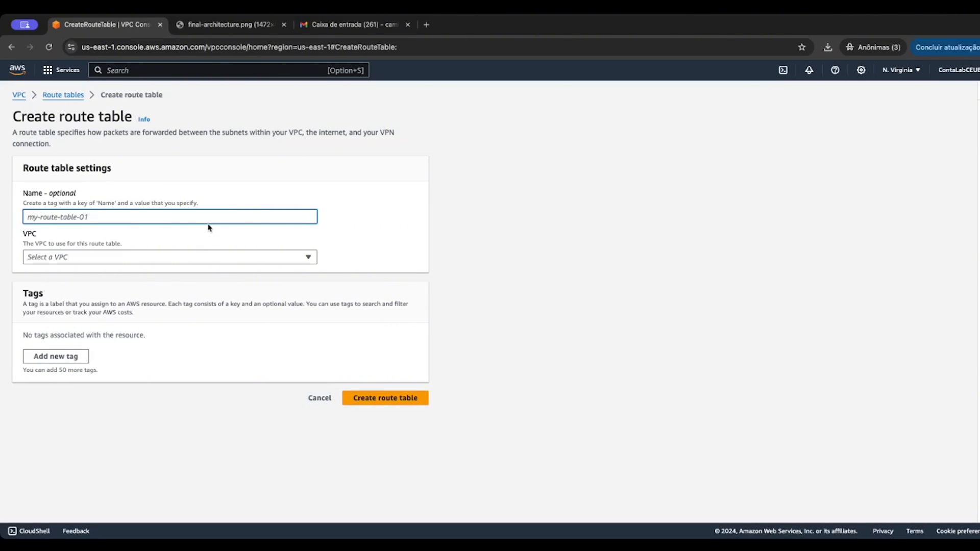
type("WebS")
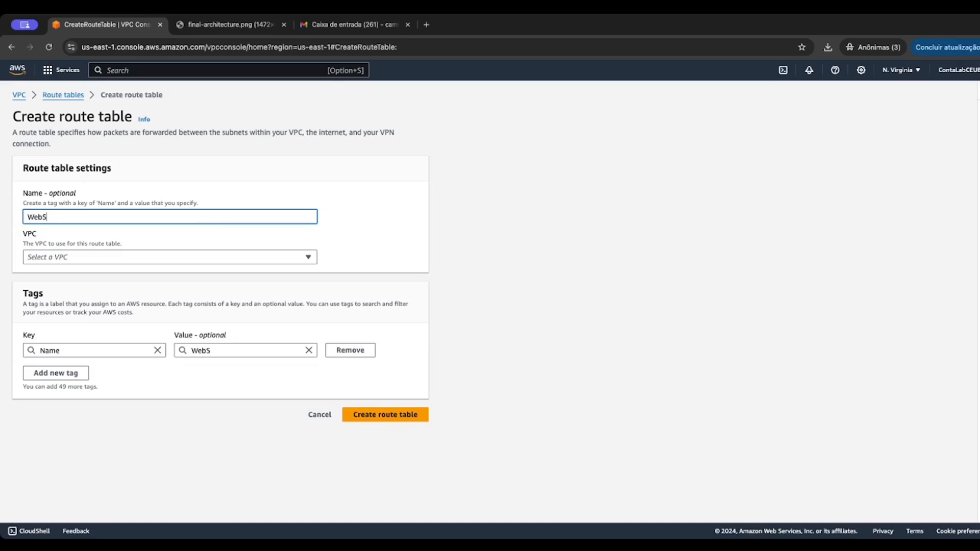
type("erver")
type("PublicRT")
left_click(125, 260)
left_click(122, 302)
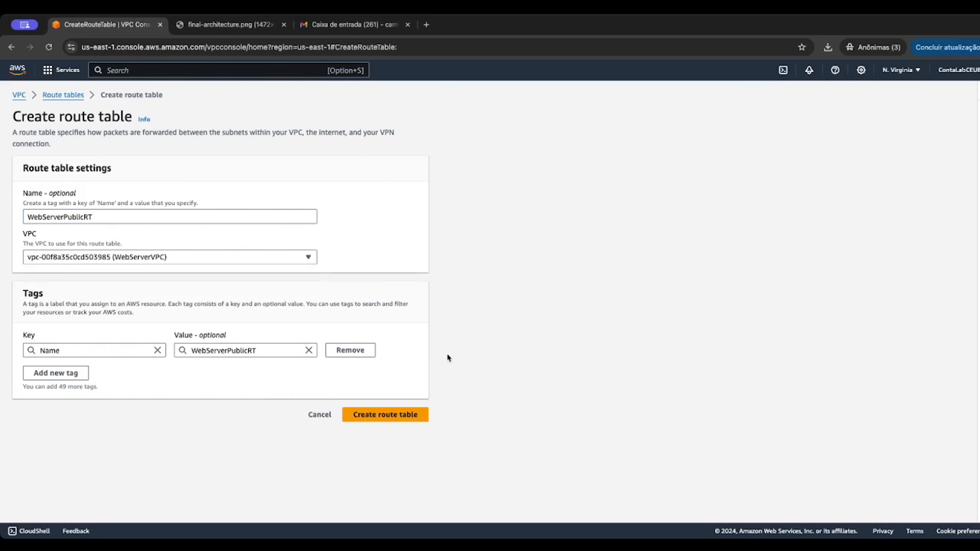
left_click(406, 425)
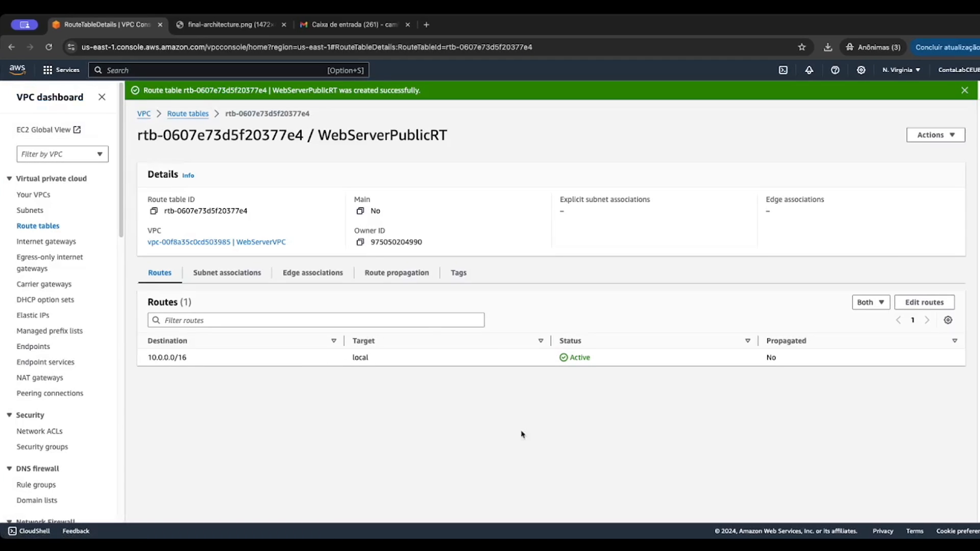
Associate PublicSubnet1 and PublicSubnet2 with the WebServerPublicRT route table and save the associations
left_click(224, 272)
scroll(388, 342, "down", 1)
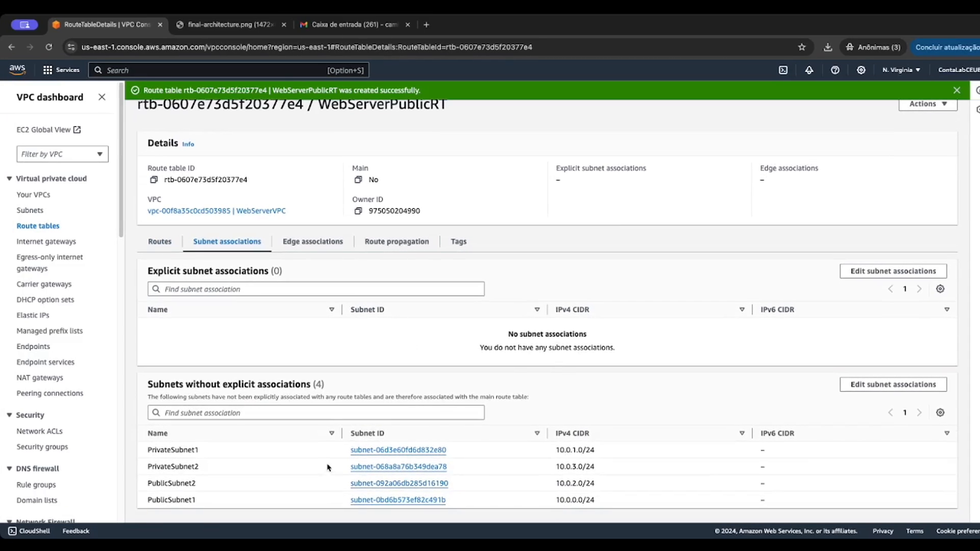
left_click(884, 393)
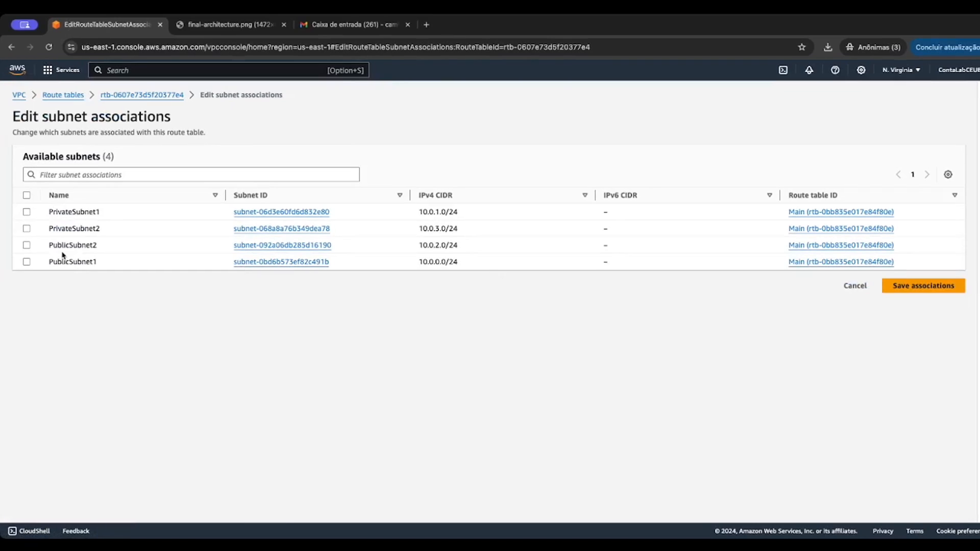
left_click(27, 245)
left_click(26, 261)
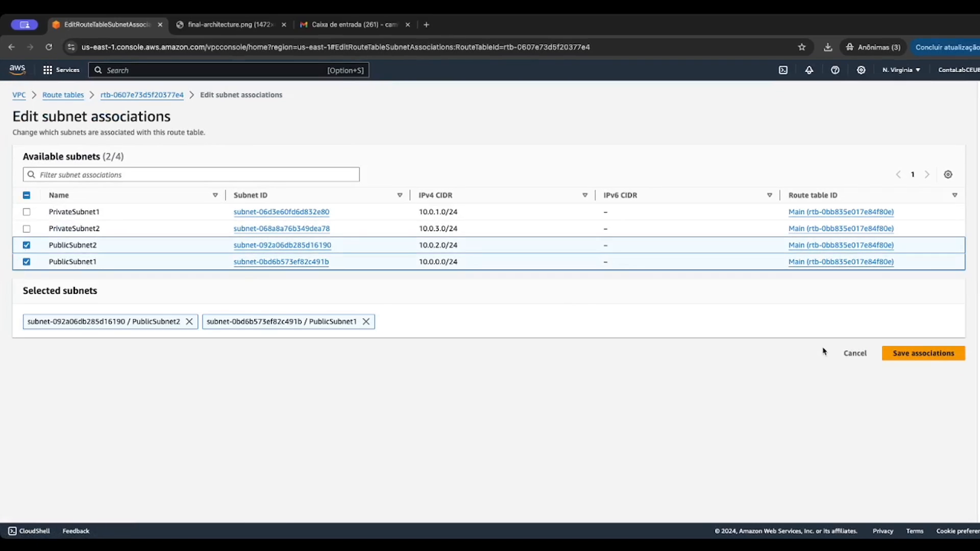
left_click(916, 357)
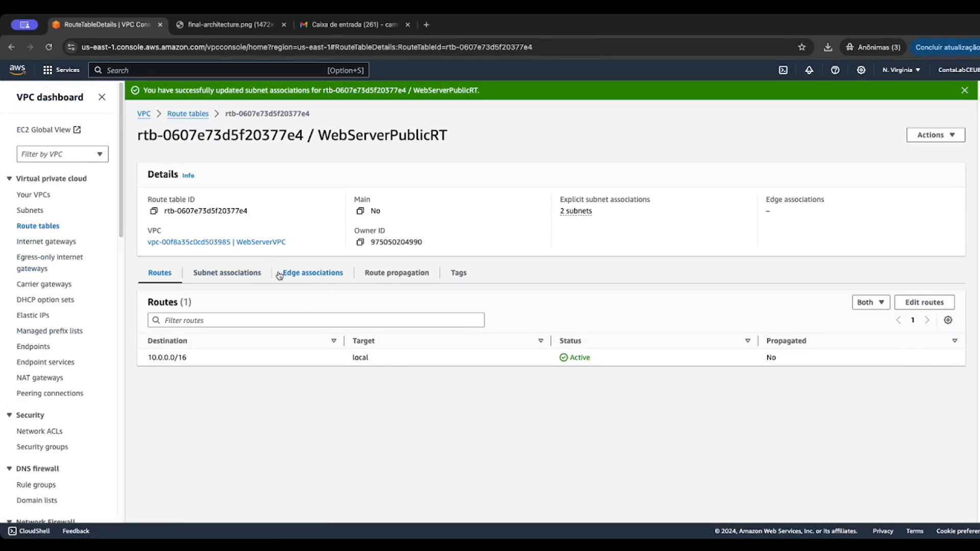
Review the subnet associations, edge associations and route propagation of the WebServerPublicRT route table
left_click(262, 276)
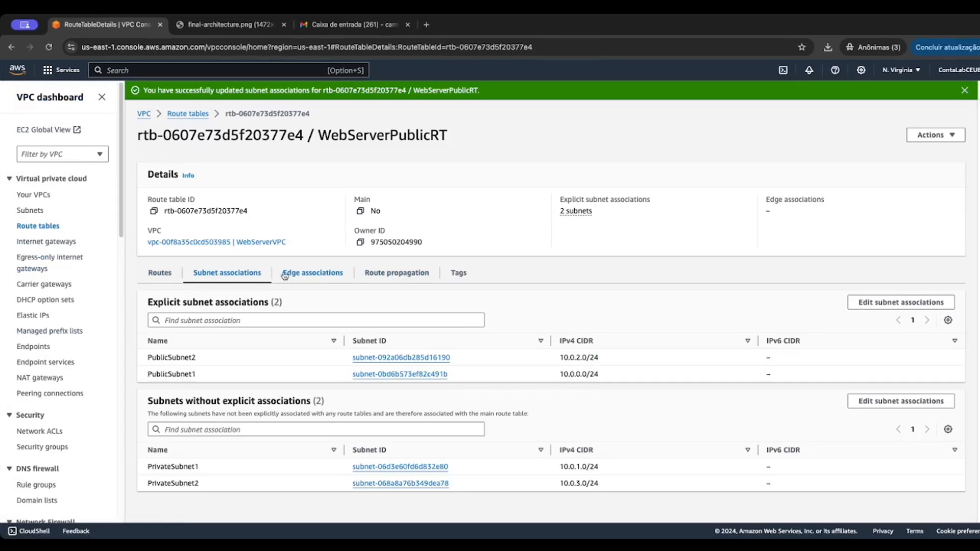
left_click(335, 278)
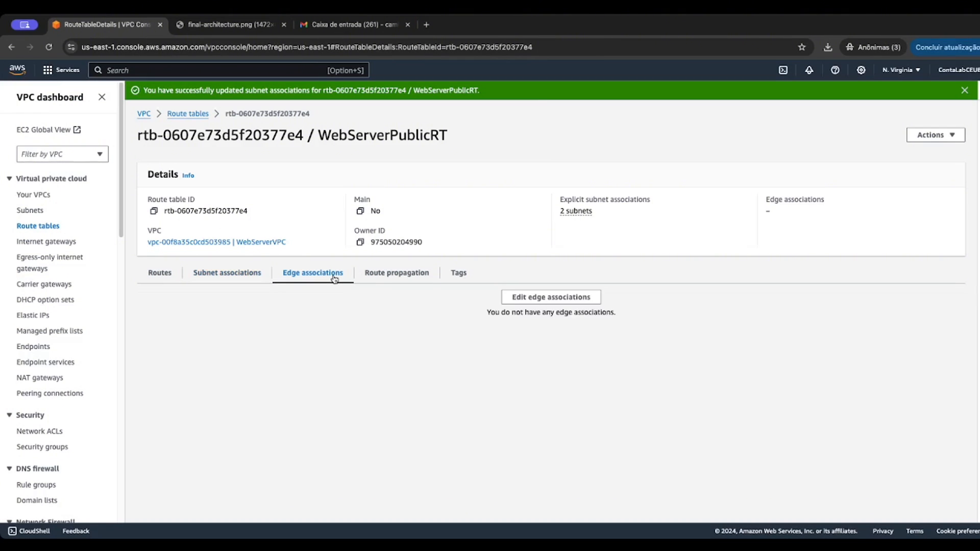
left_click(378, 282)
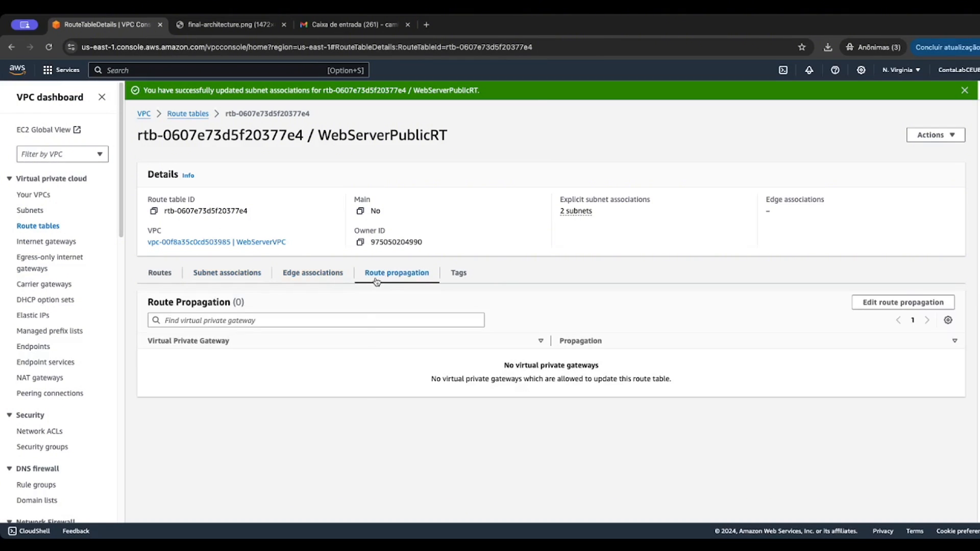
left_click(164, 275)
left_click(232, 271)
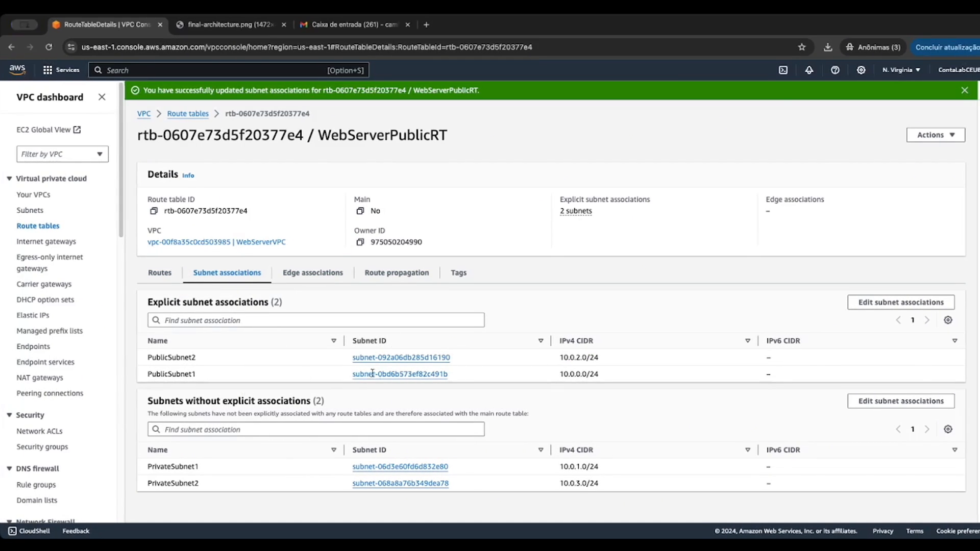
Add a 0.0.0.0/0 route targeting the WebServerIGW internet gateway to WebServerPublicRT and save the changes
left_click(160, 272)
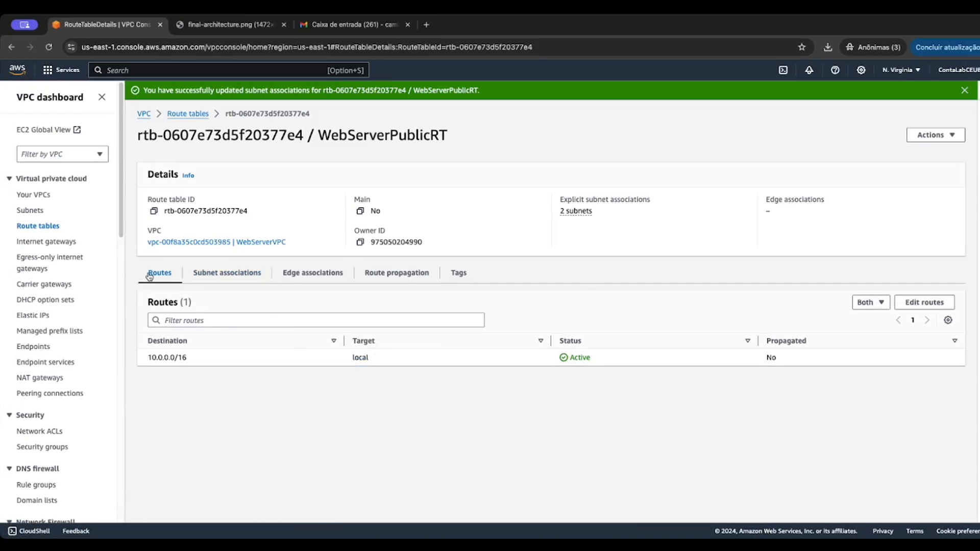
left_click(925, 302)
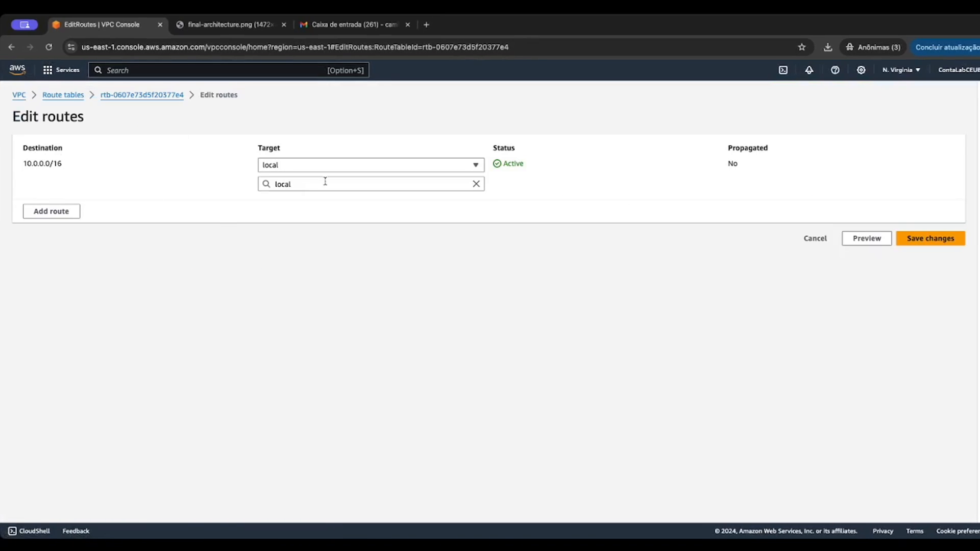
left_click(49, 212)
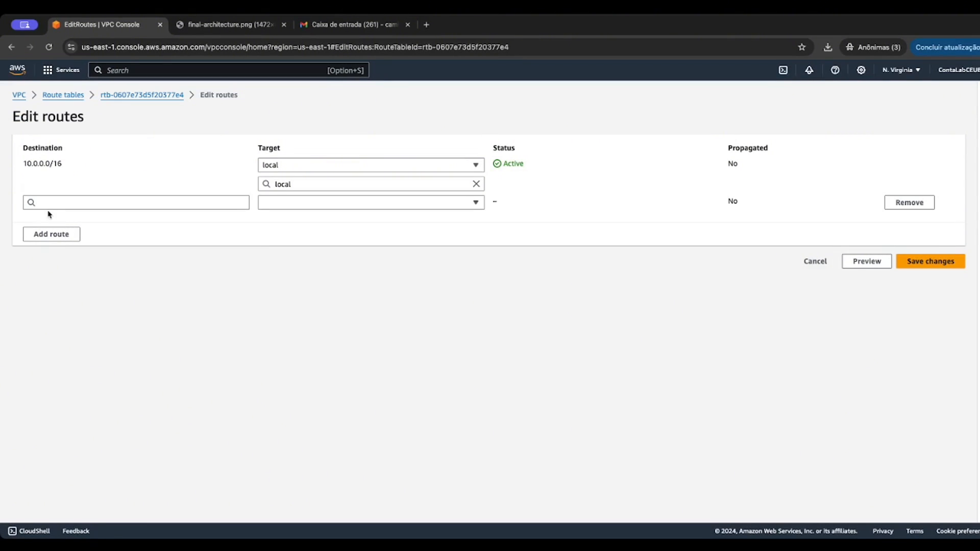
left_click(50, 203)
left_click(55, 219)
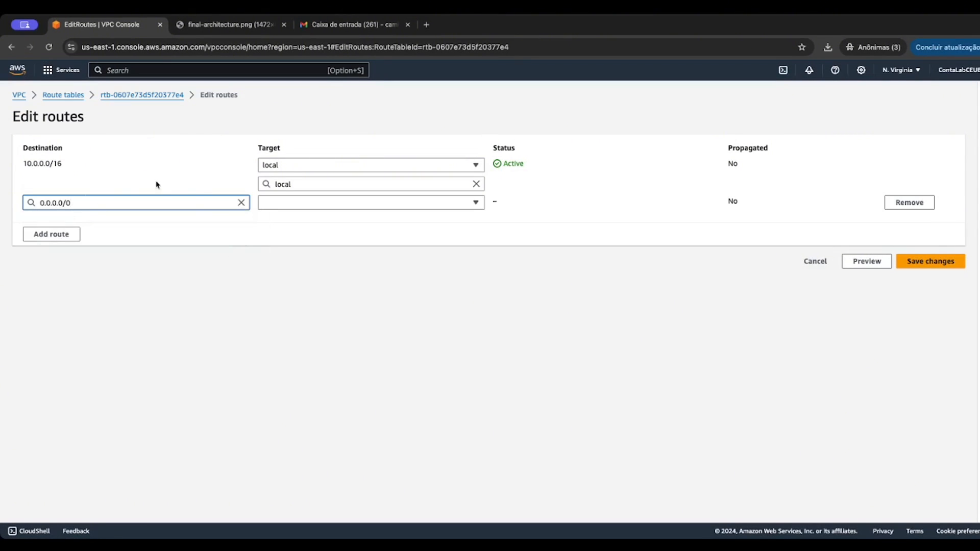
left_click(393, 207)
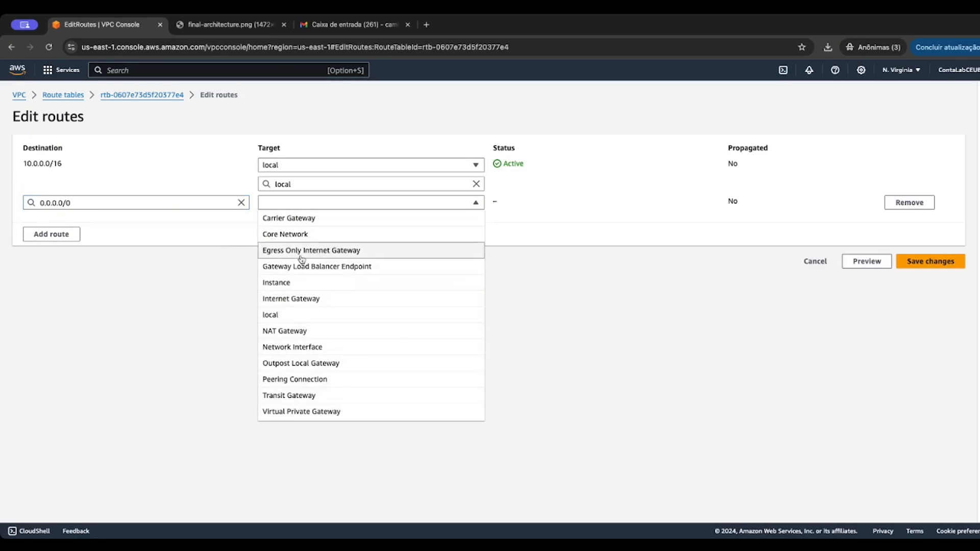
left_click(306, 299)
left_click(302, 223)
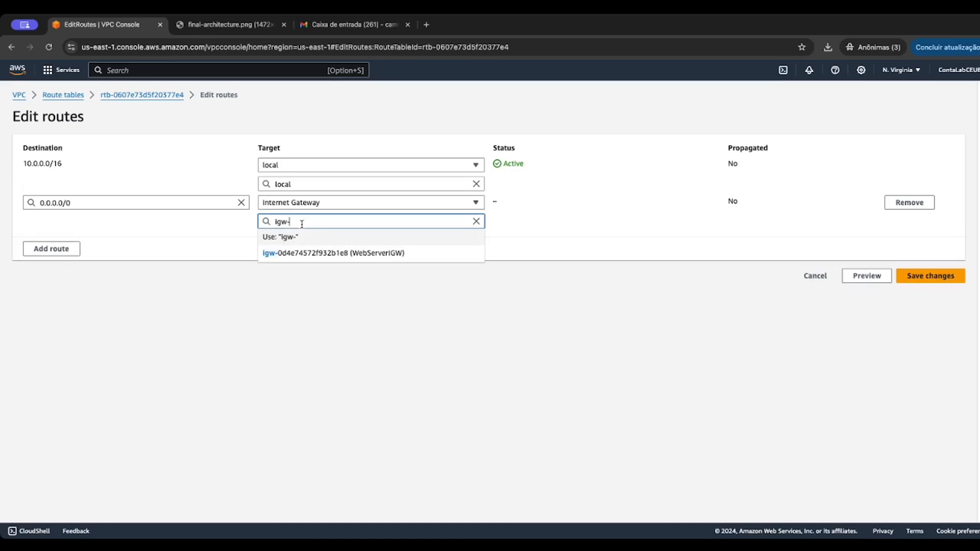
left_click(303, 254)
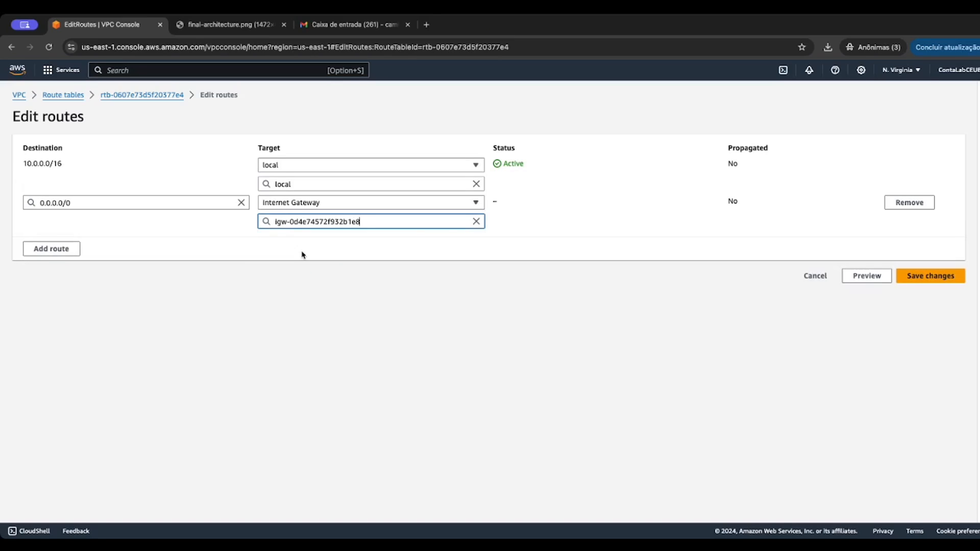
left_click(930, 278)
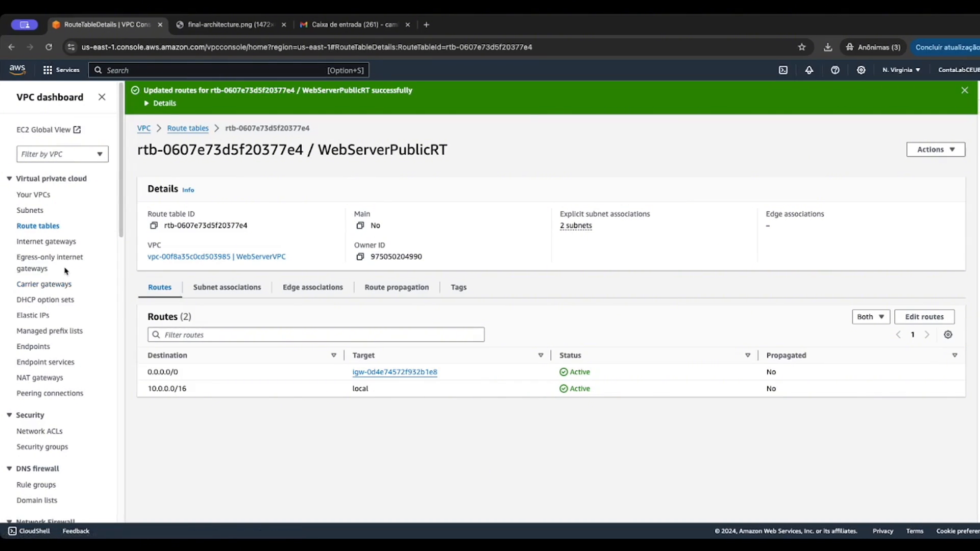
Start a new NAT gateway named WebServerNG in PublicSubnet1 and check its placement against the final-architecture.png diagram
left_click(54, 378)
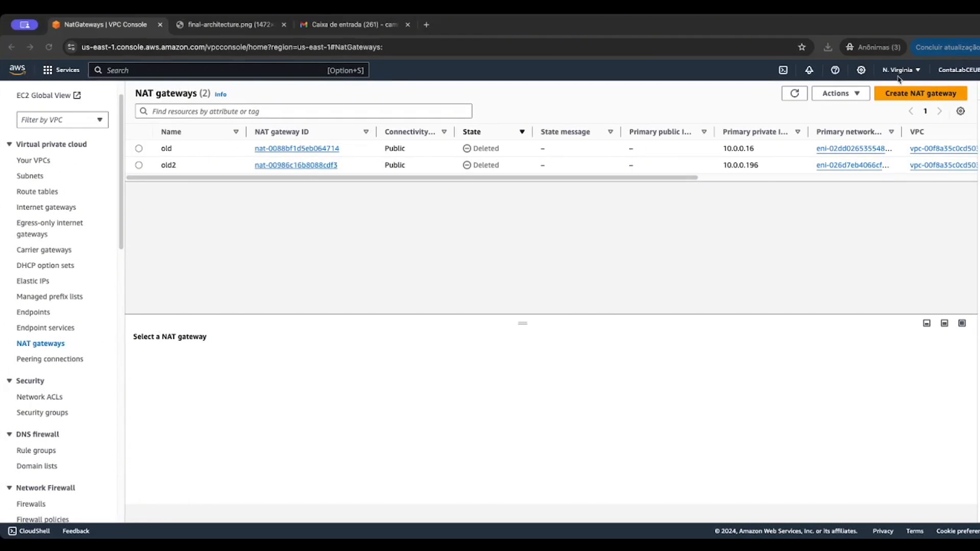
left_click(900, 94)
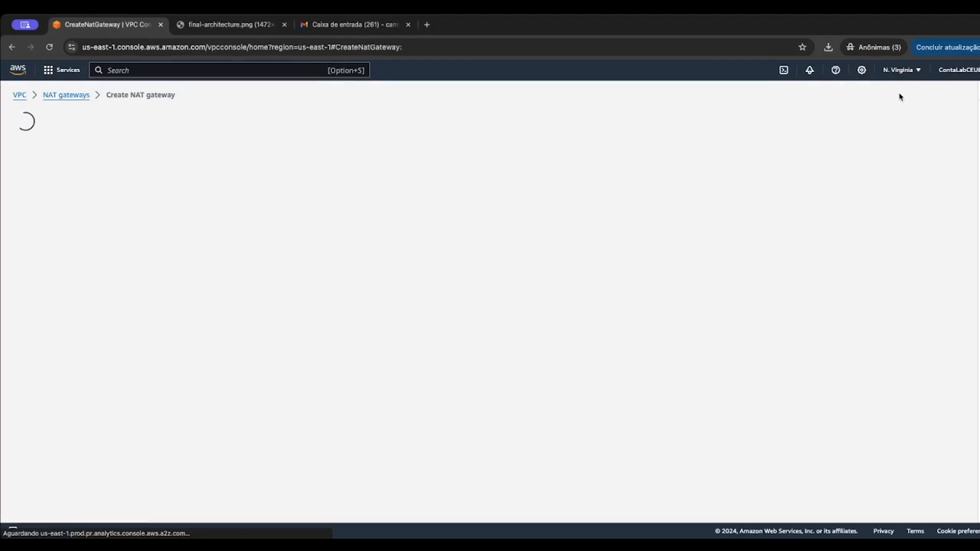
left_click(105, 216)
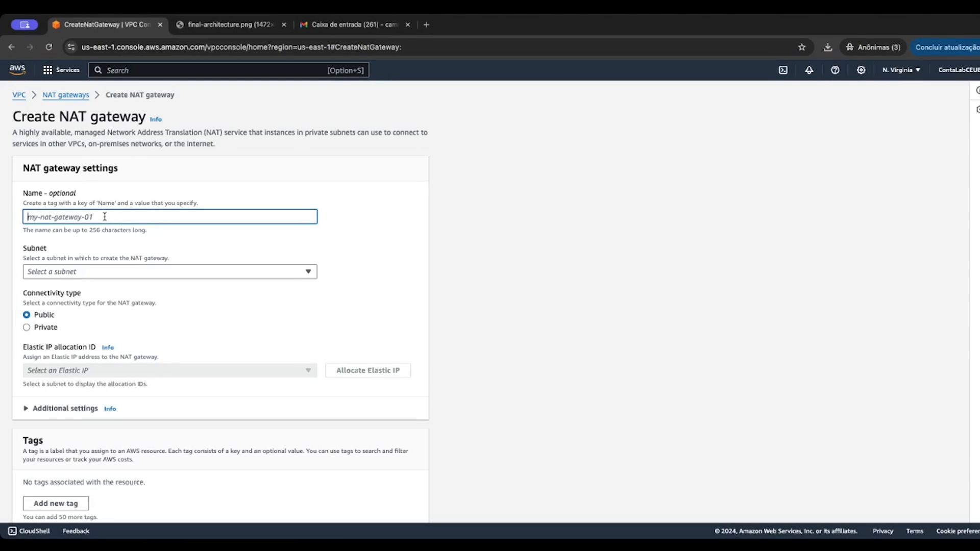
type("We")
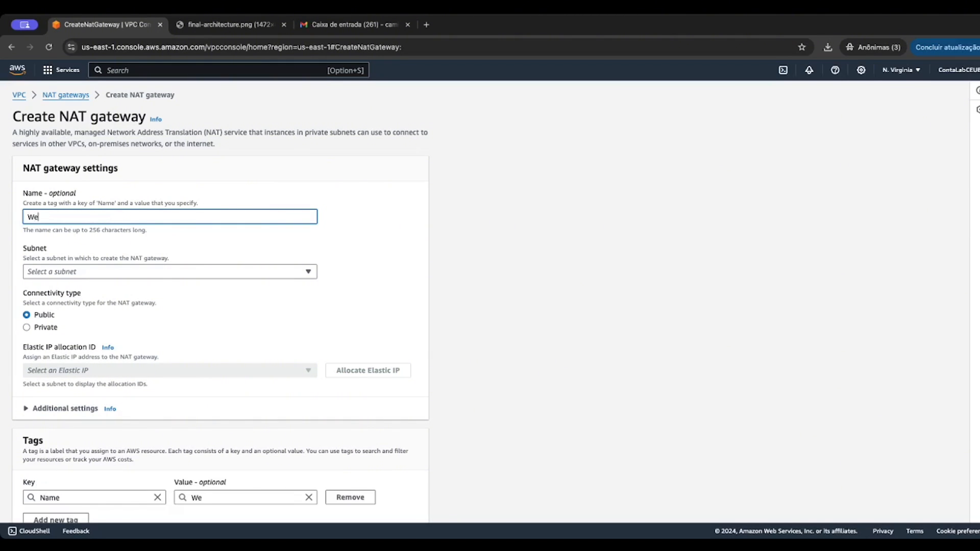
type("bServerNG")
left_click(156, 267)
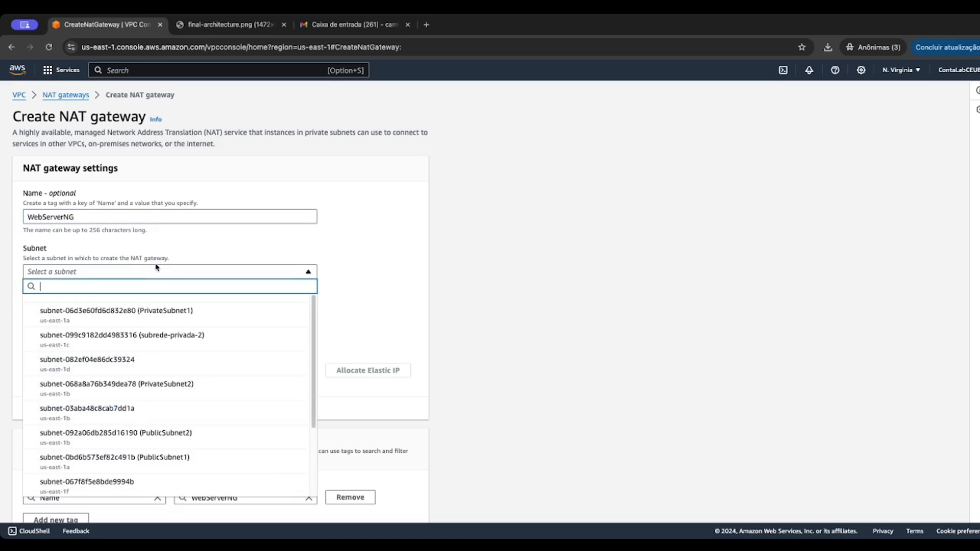
scroll(284, 320, "down", 3)
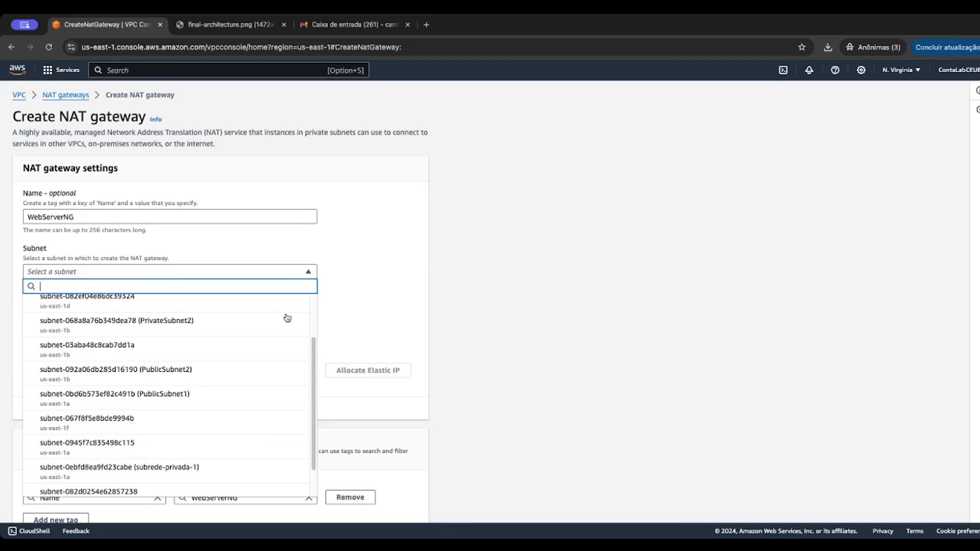
left_click(259, 375)
left_click(230, 24)
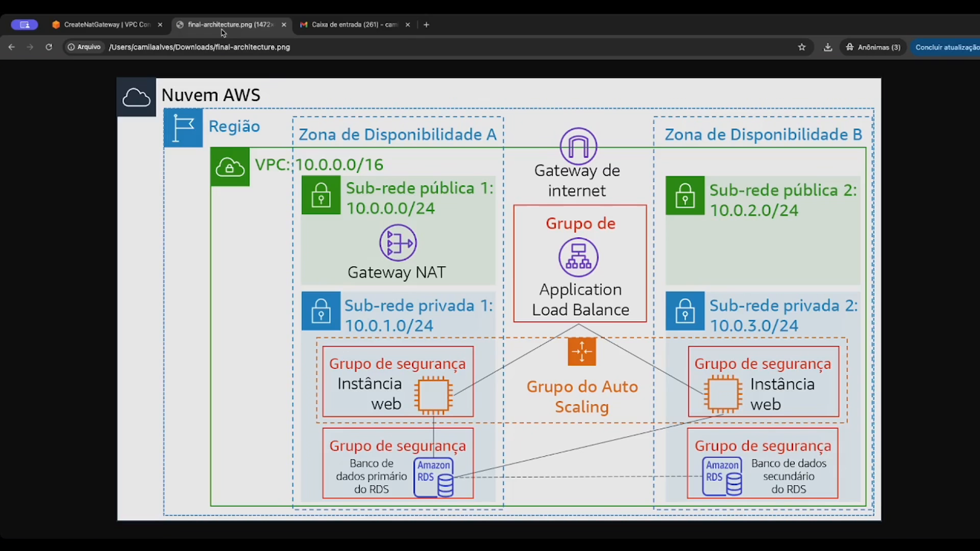
left_click(104, 23)
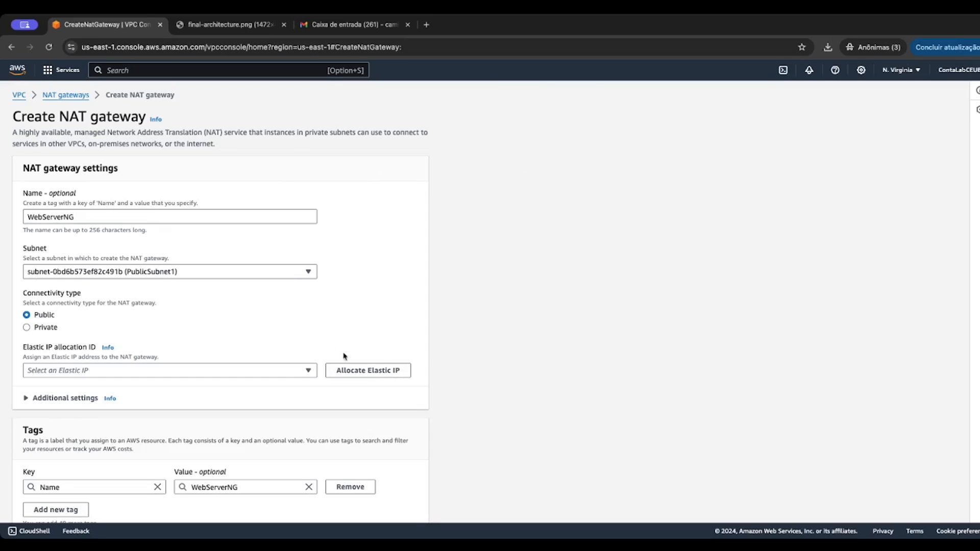
Allocate a new Elastic IP to the WebServerNG gateway with public connectivity, and create the NAT gateway
scroll(238, 262, "down", 2)
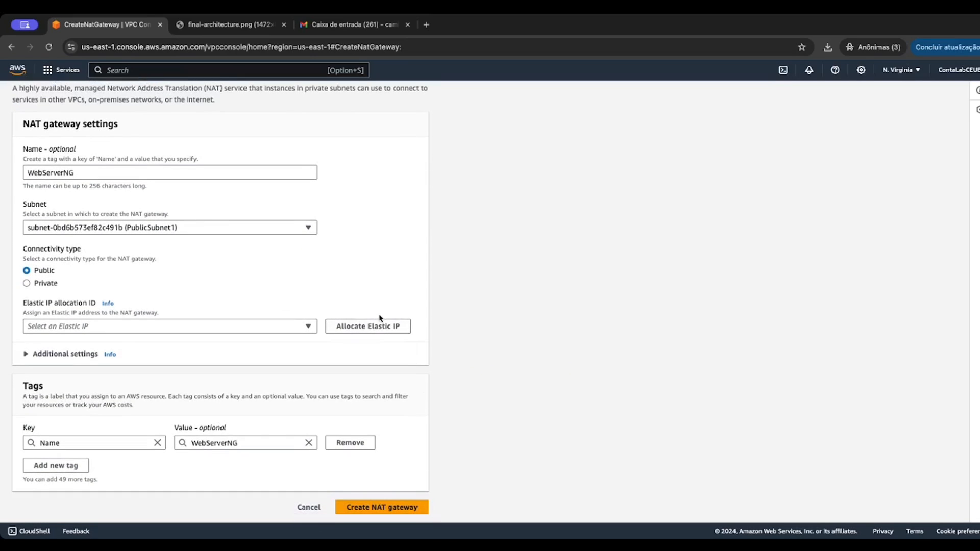
left_click(381, 327)
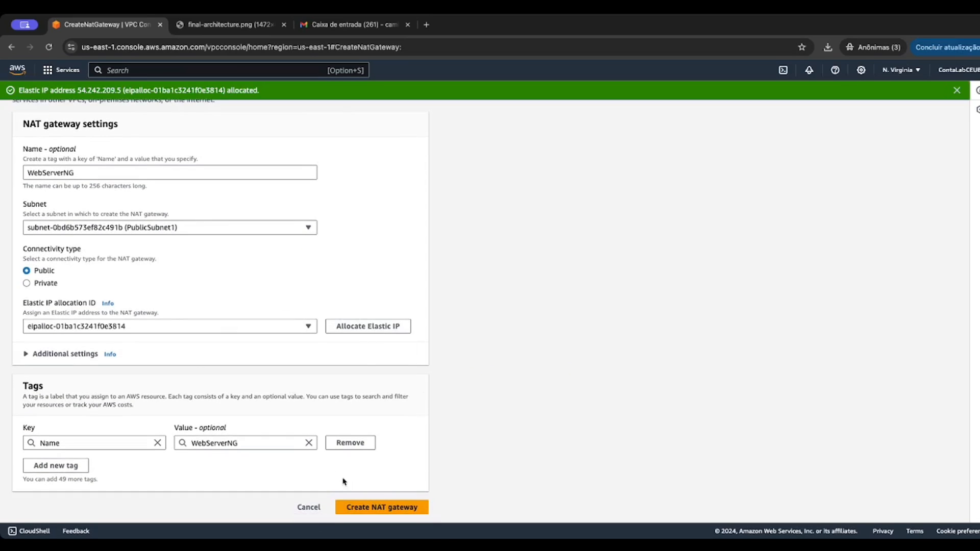
left_click(390, 511)
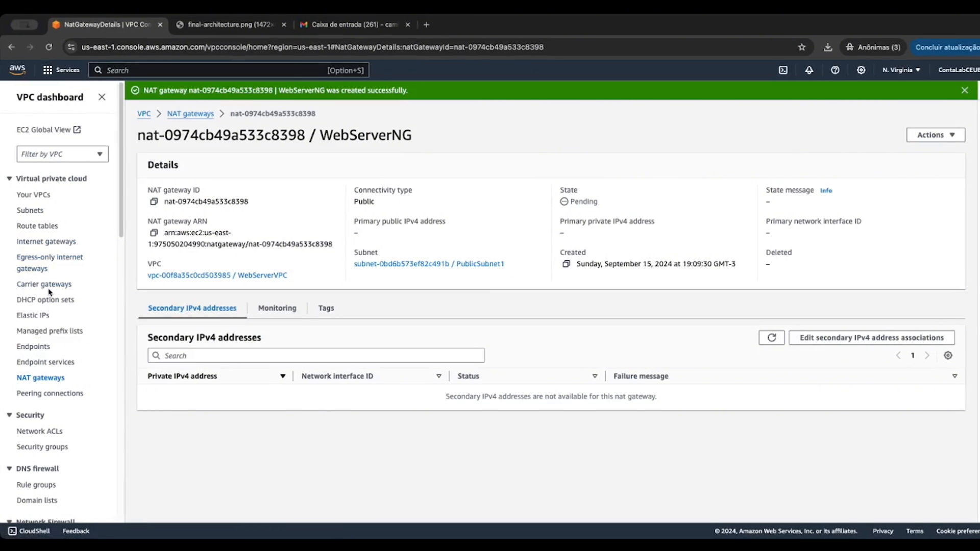
Create a route table named WebServerPrivateRT in WebServerVPC
left_click(55, 228)
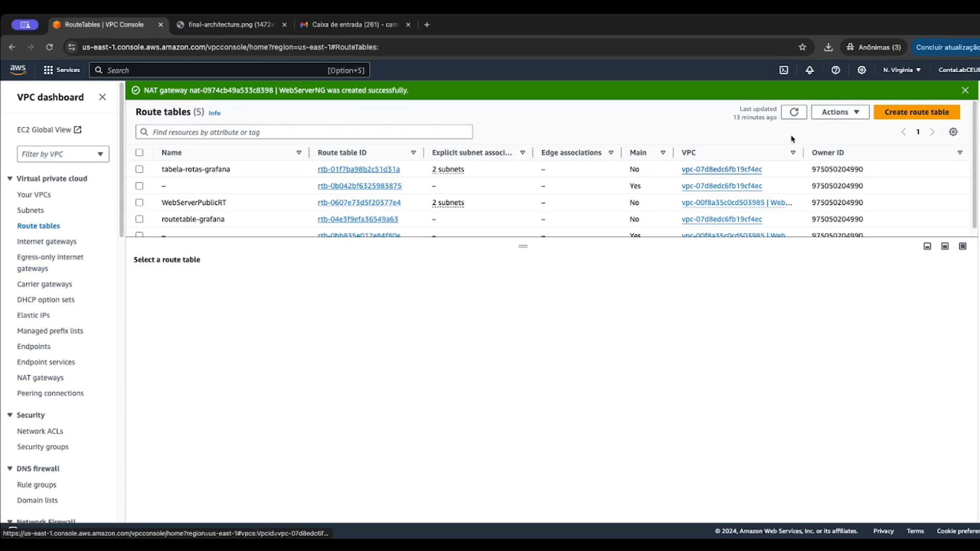
left_click(898, 118)
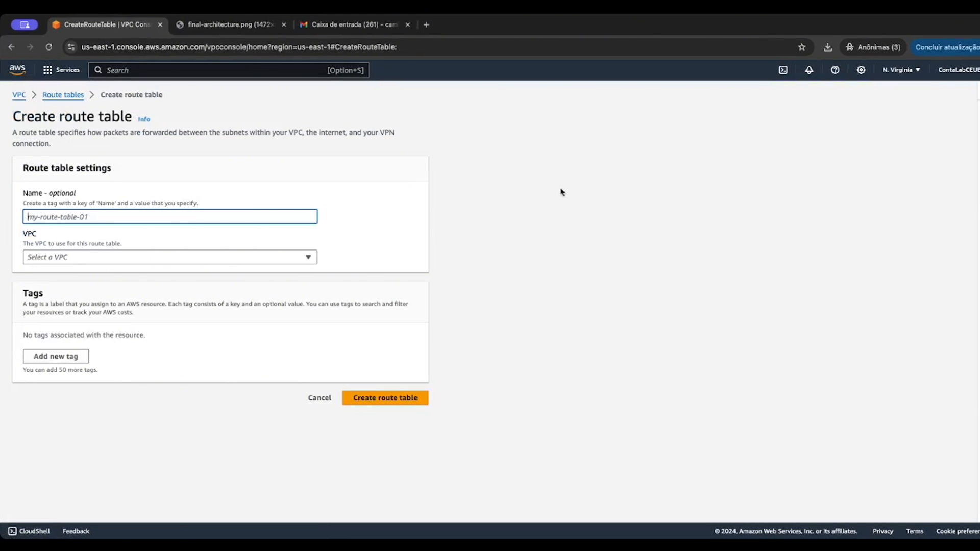
type("WebServerPrivateT")
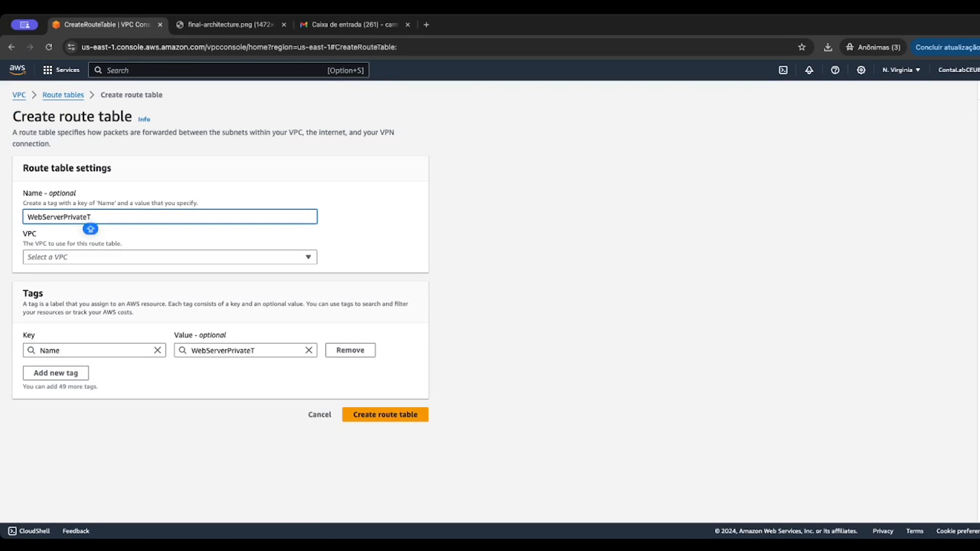
key("BackSpace")
type("RT")
left_click(293, 257)
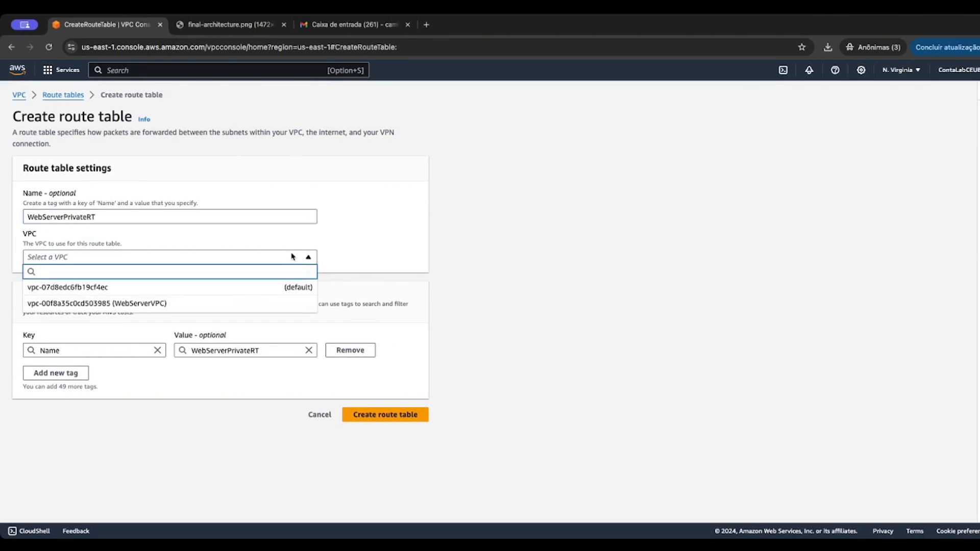
left_click(278, 305)
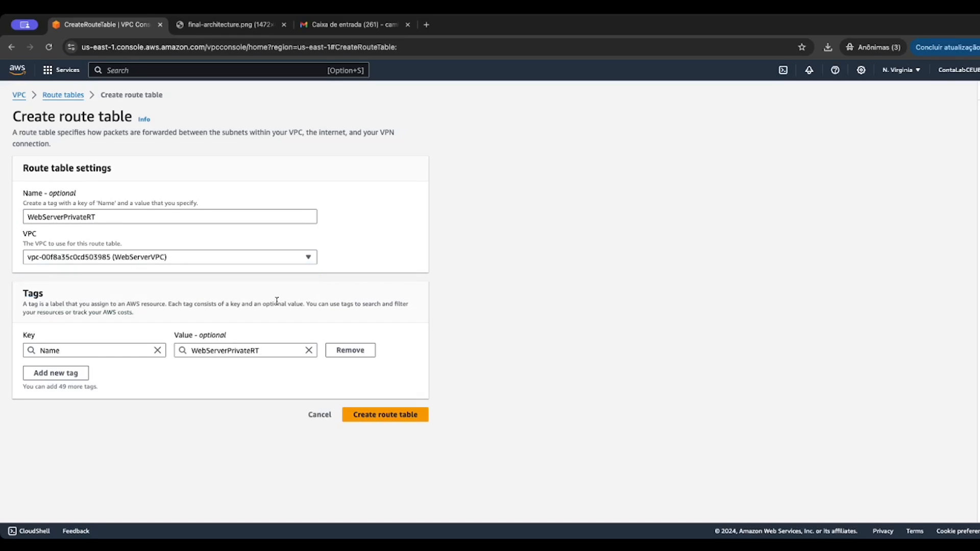
left_click(382, 417)
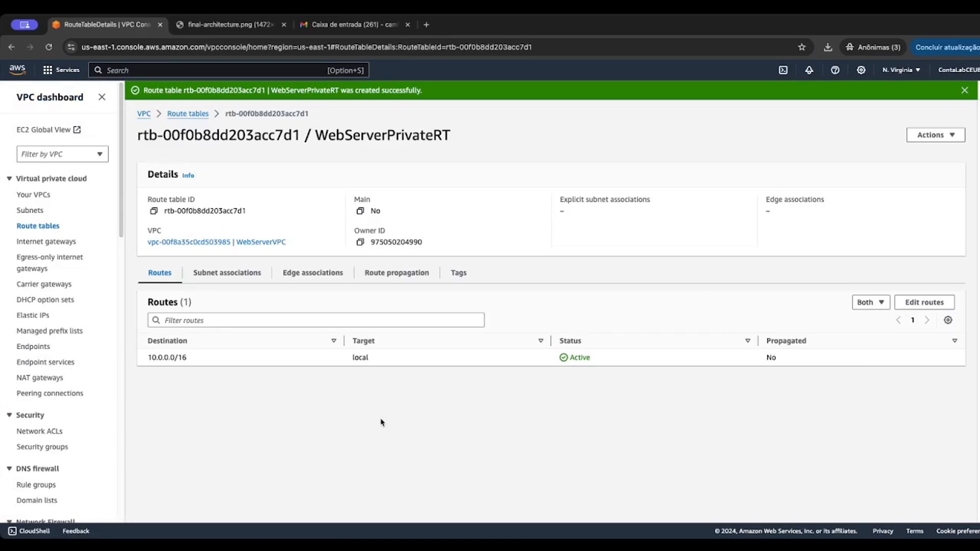
Associate PrivateSubnet1 and PrivateSubnet2 with WebServerPrivateRT, save the associations and review the route table's explicit subnet associations
left_click(231, 279)
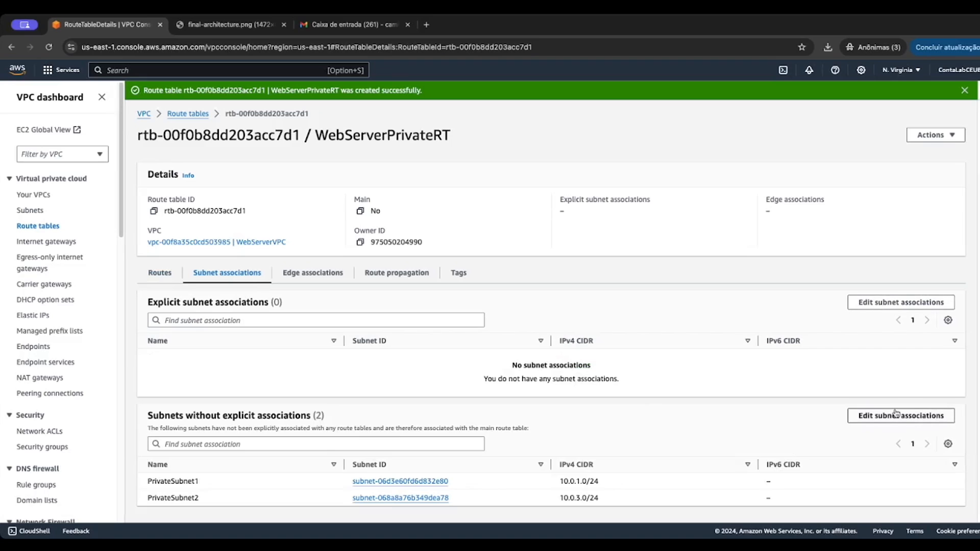
left_click(873, 416)
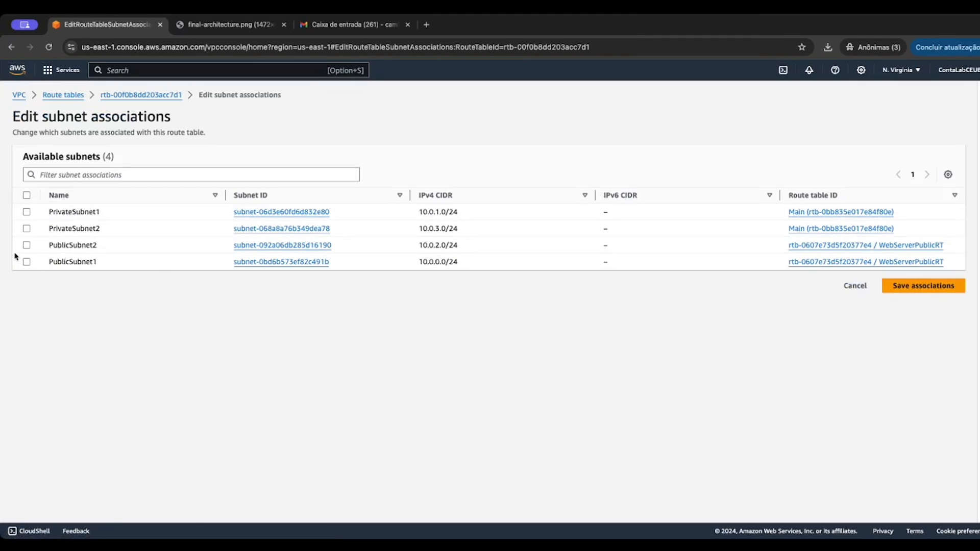
left_click(26, 213)
left_click(27, 229)
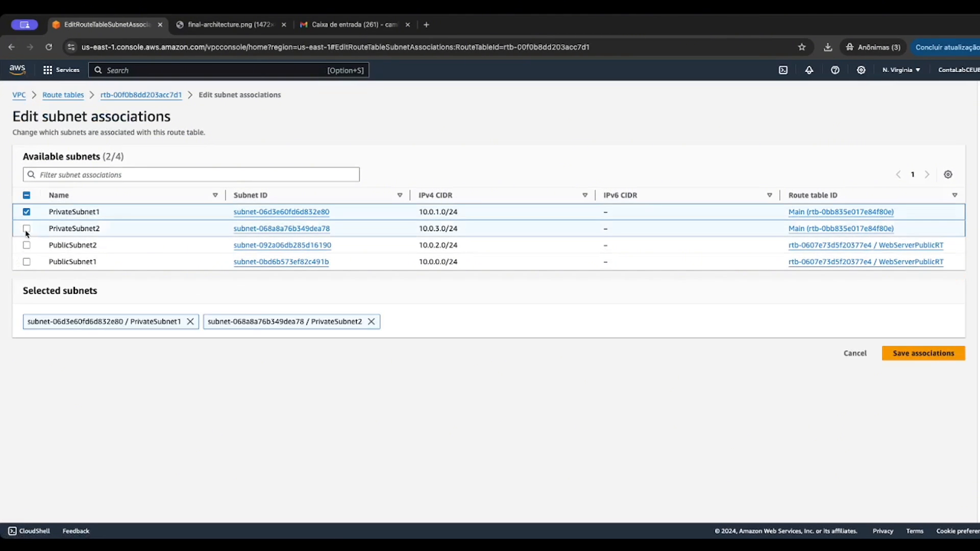
left_click(916, 357)
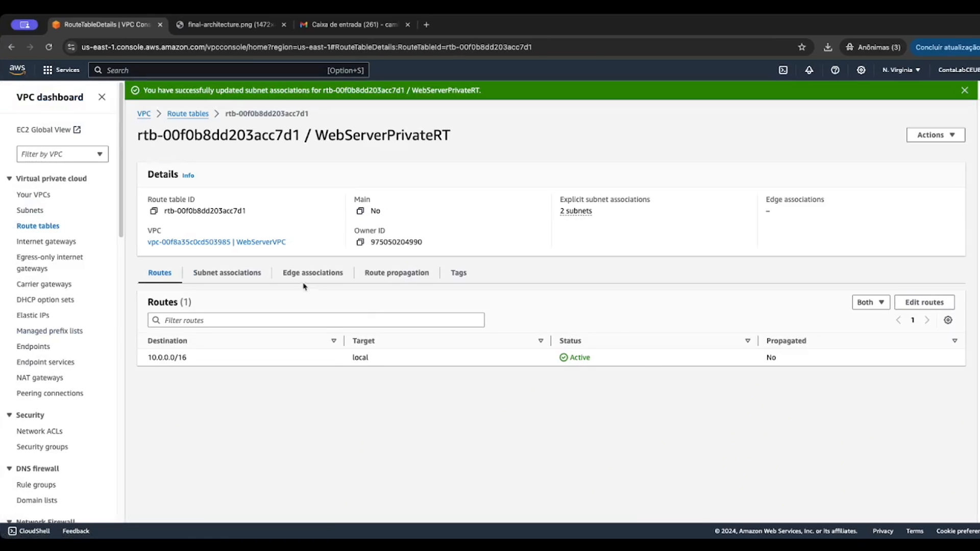
left_click(222, 274)
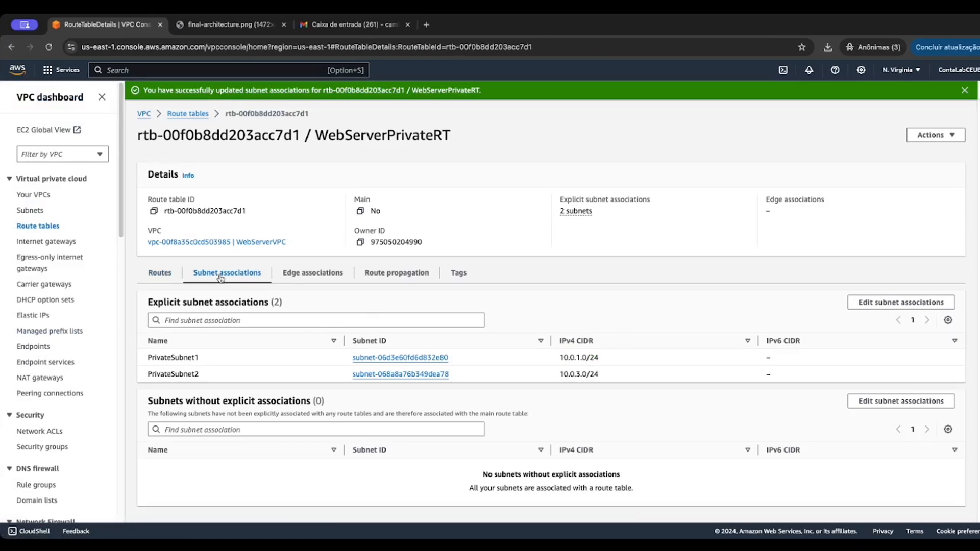
Add a 0.0.0.0/0 route targeting the WebServerNG NAT gateway to WebServerPrivateRT and save the changes
left_click(154, 272)
left_click(932, 307)
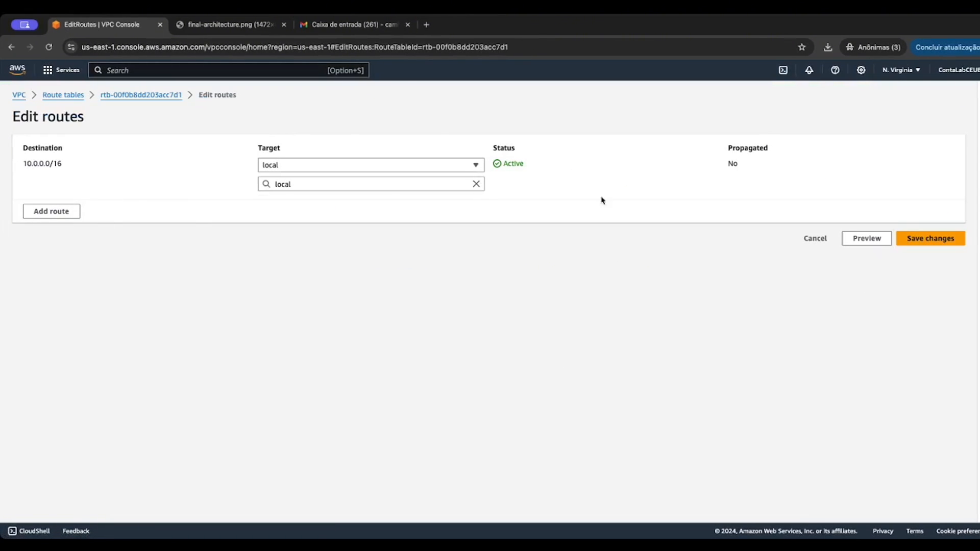
left_click(57, 212)
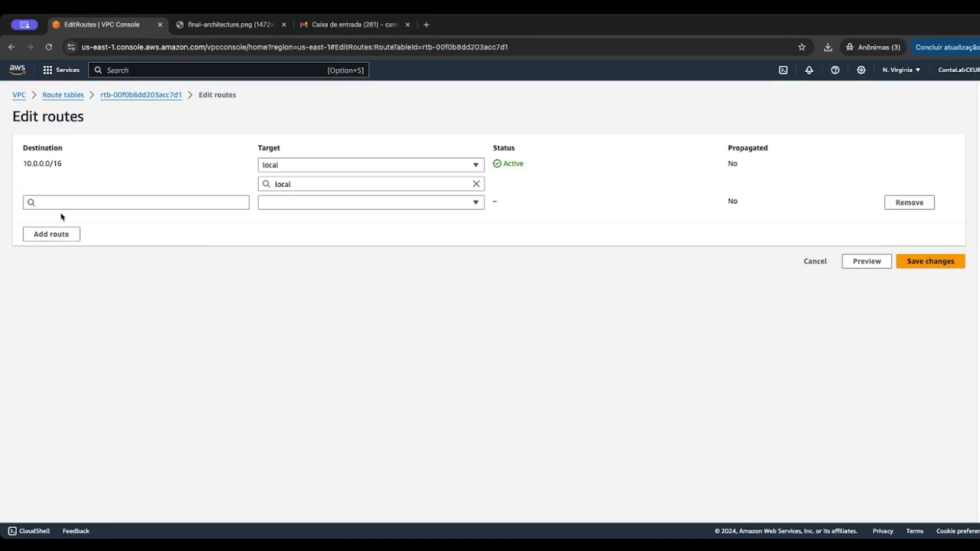
left_click(62, 203)
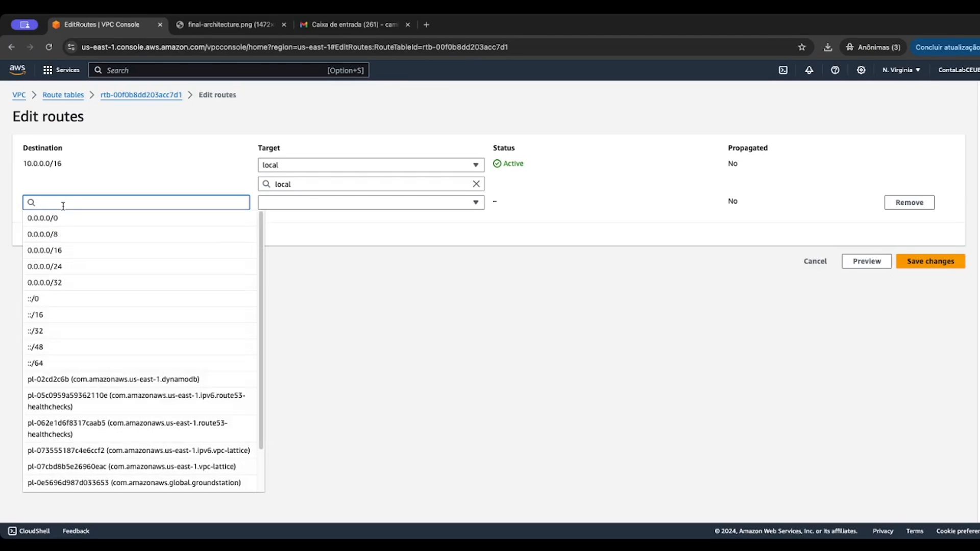
left_click(65, 220)
left_click(325, 206)
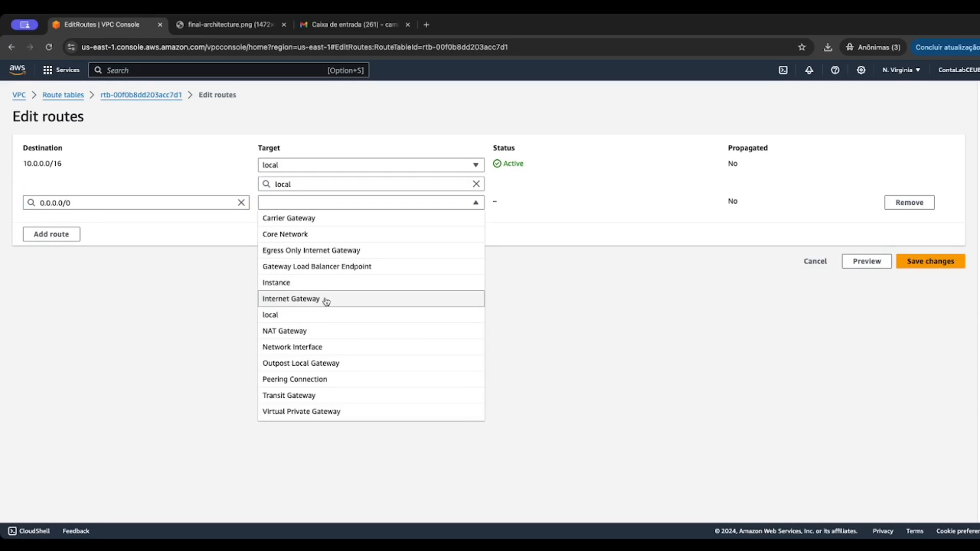
left_click(326, 331)
left_click(338, 223)
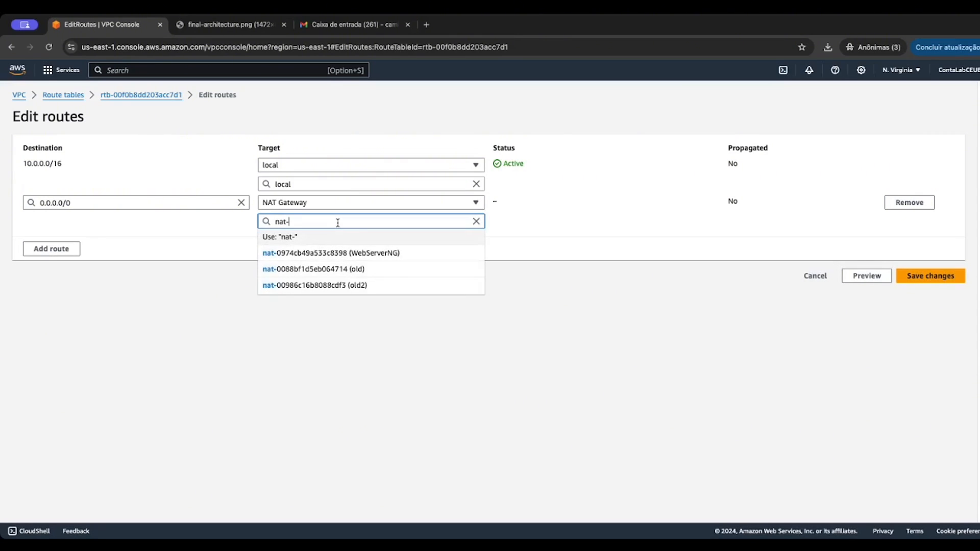
left_click(342, 251)
left_click(949, 278)
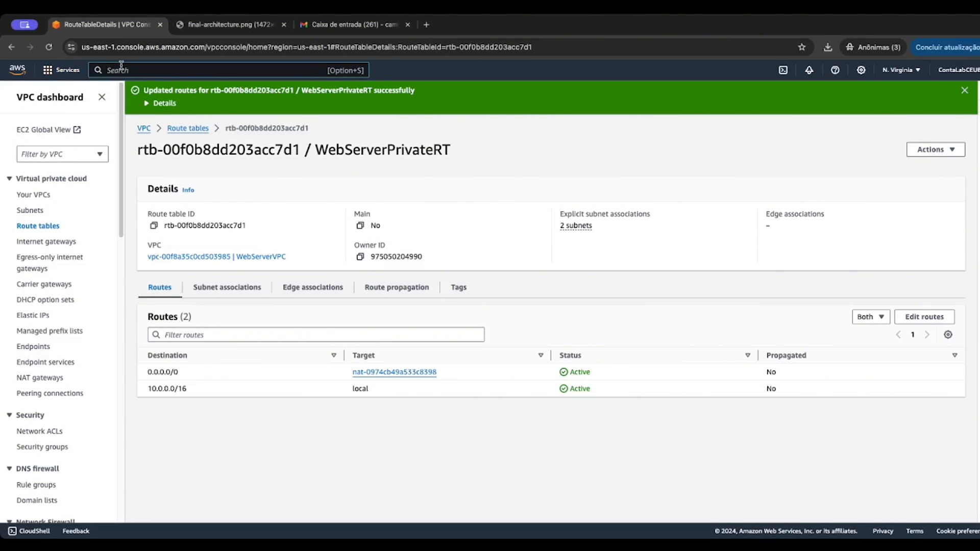
Go to the EC2 service and start launching a new instance named WebServer
type("ec2")
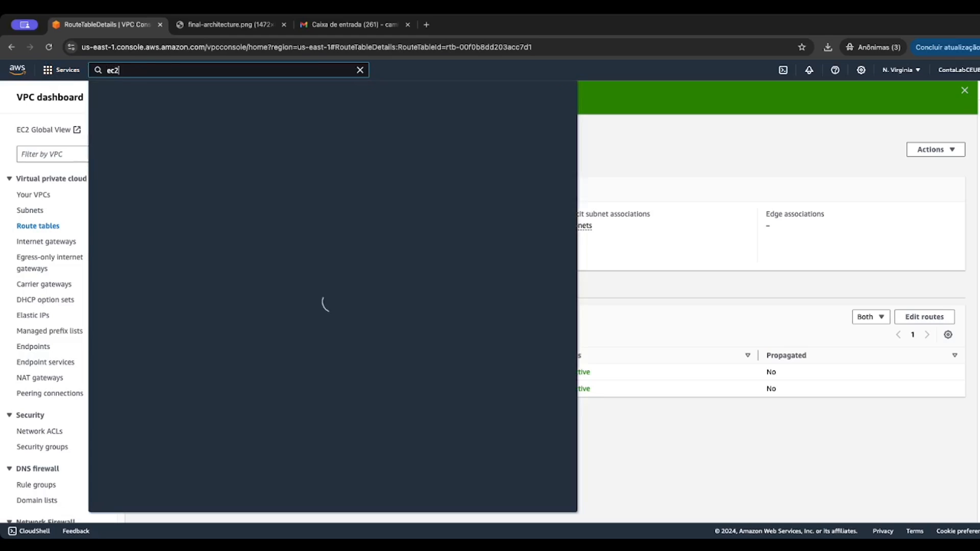
left_click(256, 149)
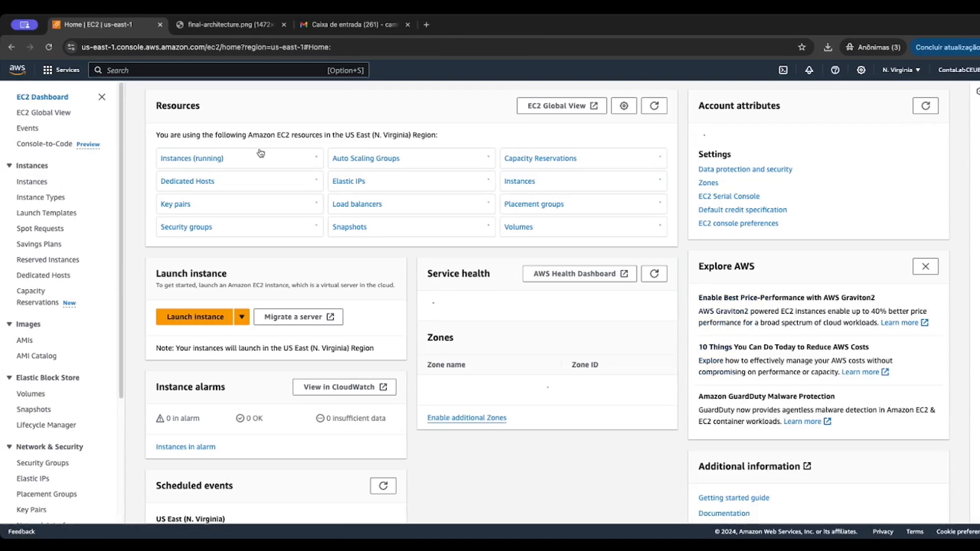
left_click(196, 159)
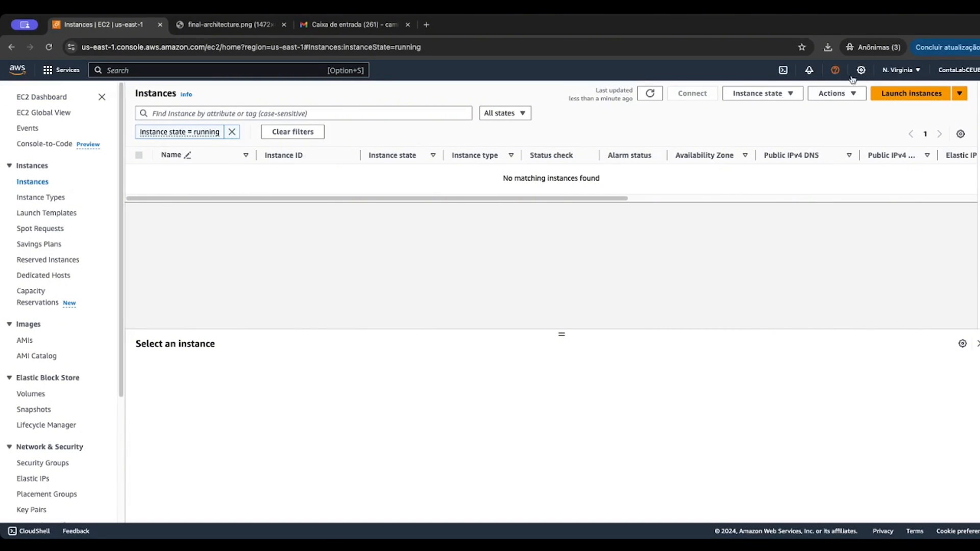
left_click(917, 97)
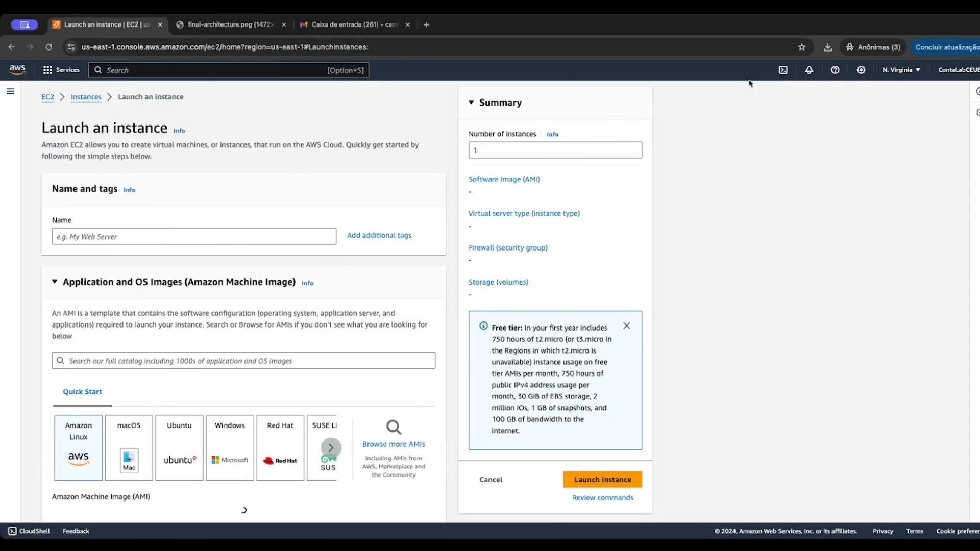
left_click(233, 238)
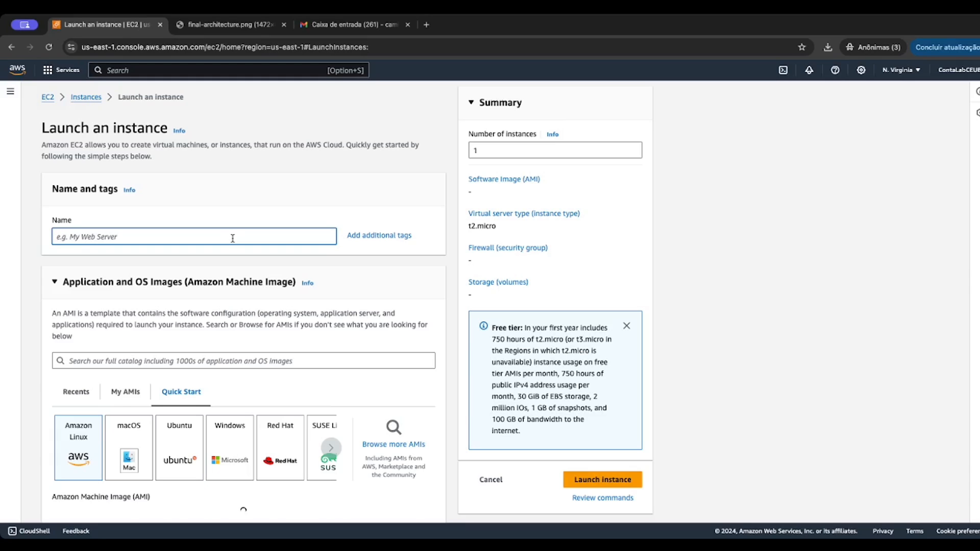
type("WebServer")
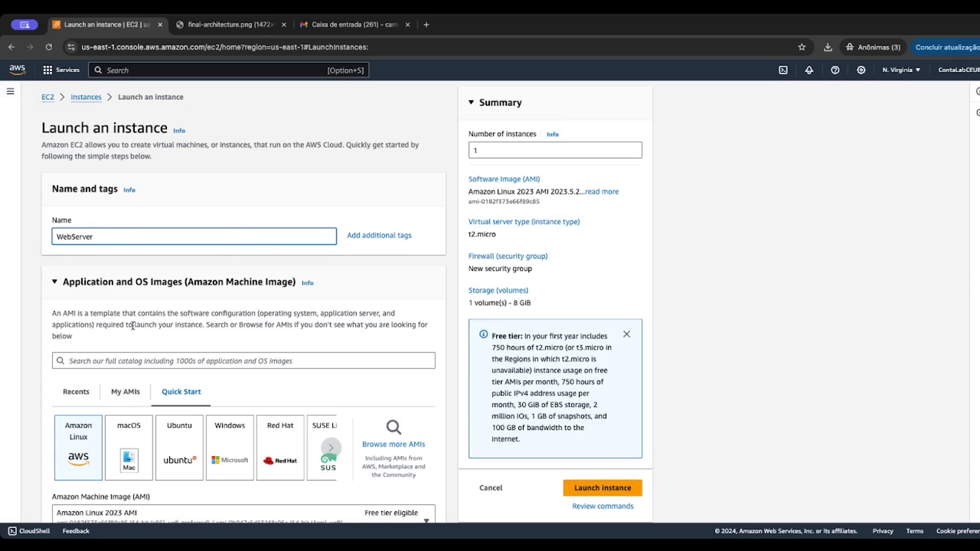
Review the instance's Amazon Linux image and t2.micro type, and select keypair-lab as its key pair
scroll(131, 327, "down", 4)
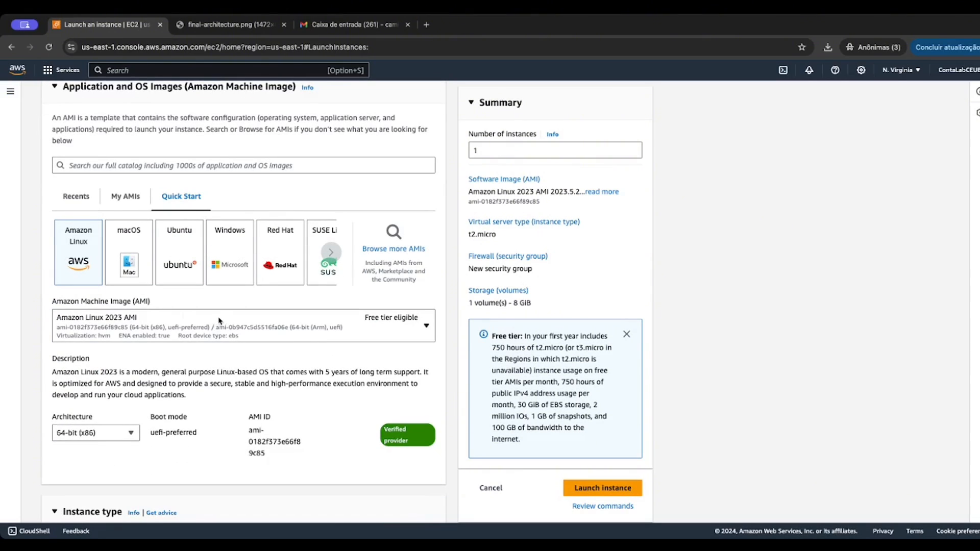
scroll(220, 323, "down", 1)
scroll(220, 321, "down", 5)
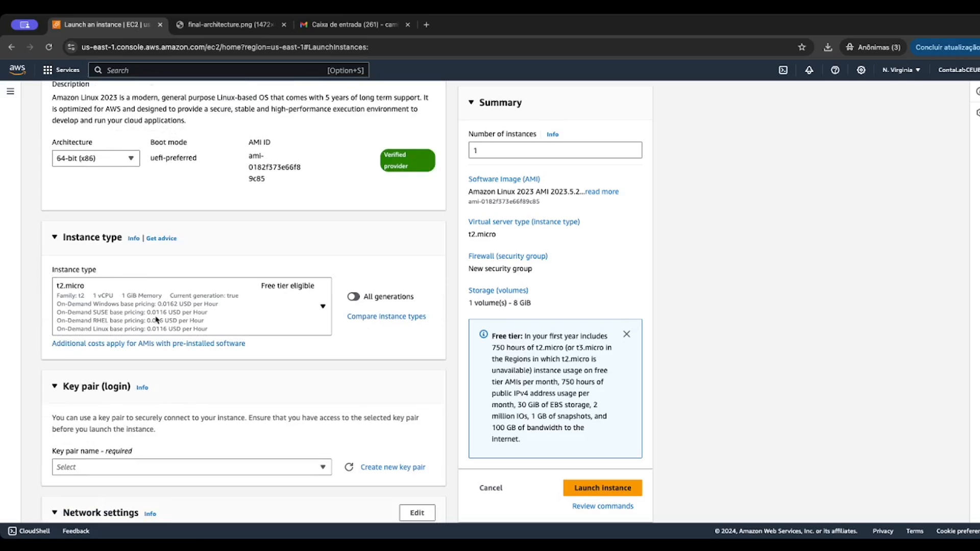
scroll(152, 314, "down", 3)
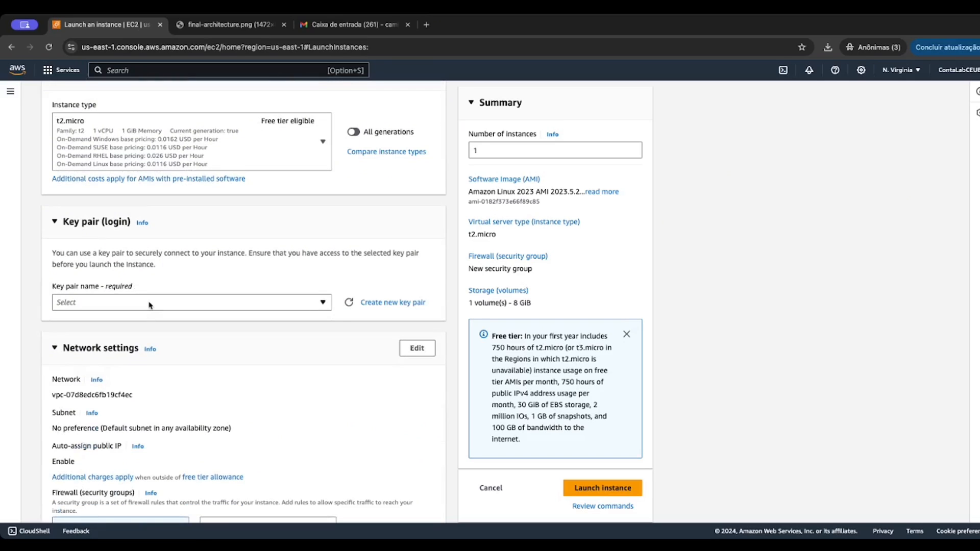
left_click(150, 305)
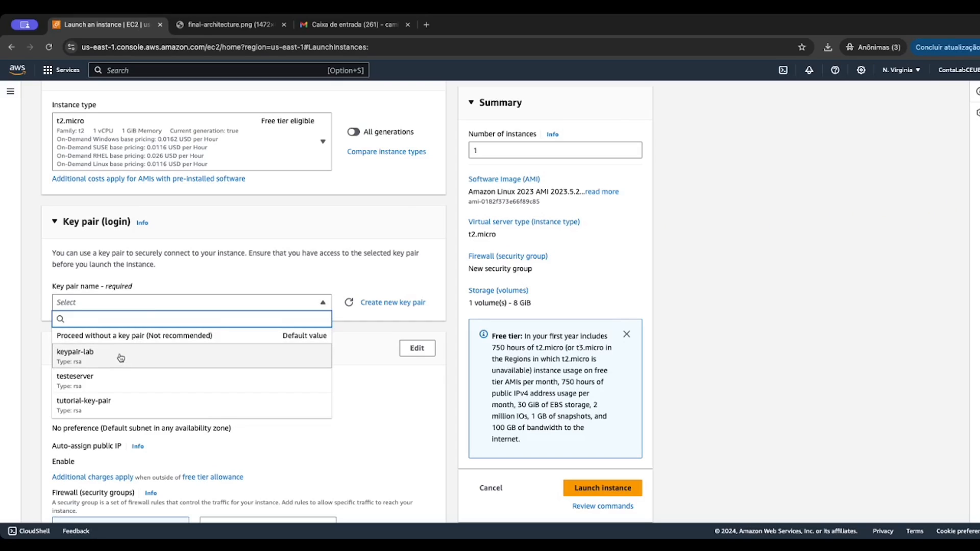
left_click(360, 339)
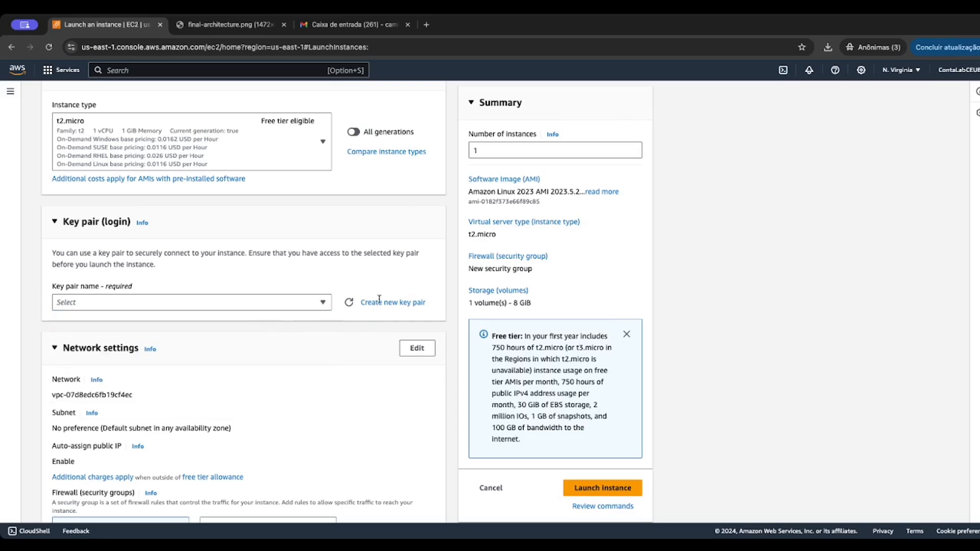
left_click(188, 307)
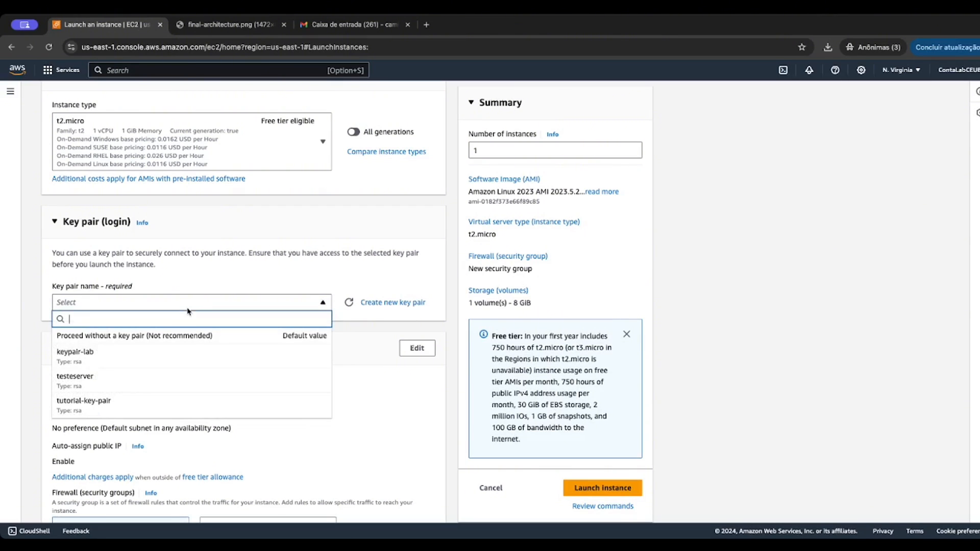
left_click(114, 360)
Place the instance in PublicSubnet1 of WebServerVPC and enable auto-assignment of a public IP
scroll(114, 360, "down", 3)
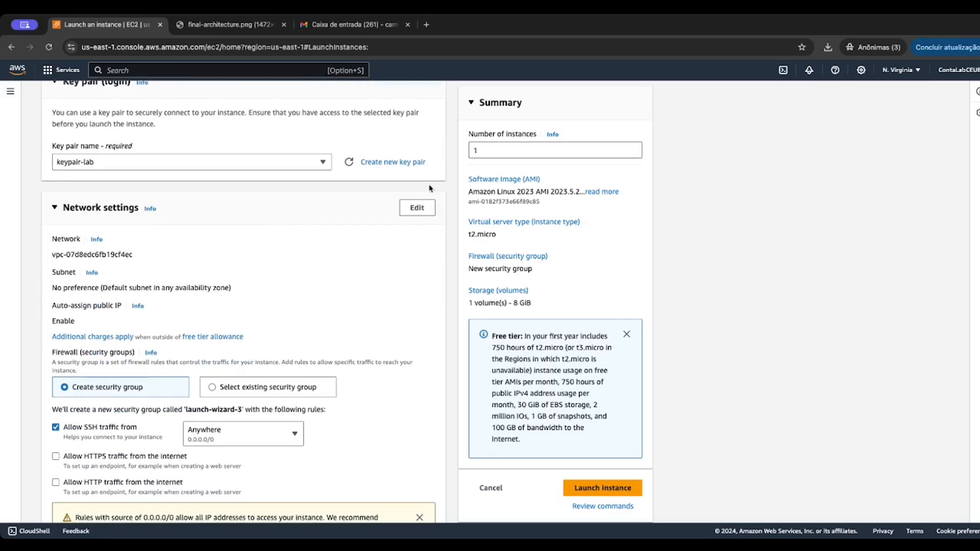
left_click(413, 213)
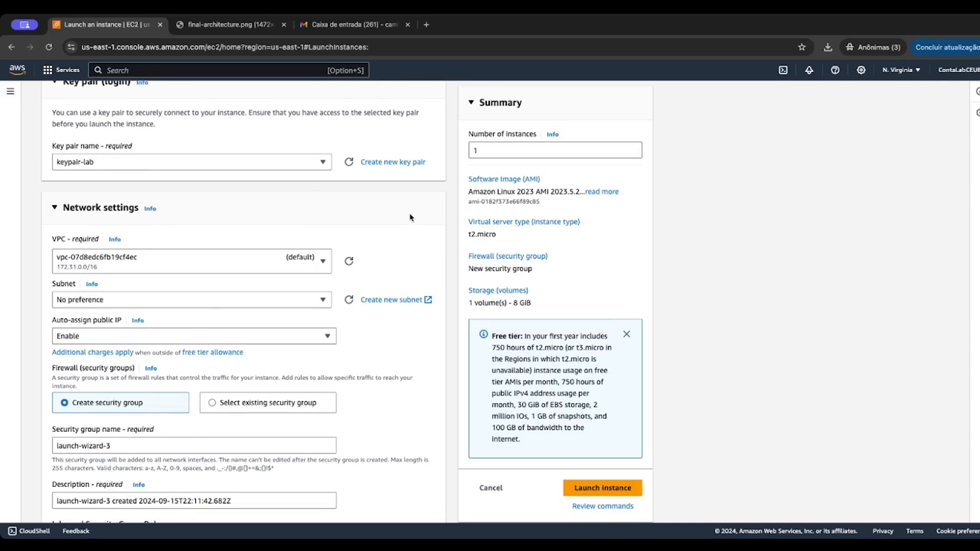
left_click(304, 274)
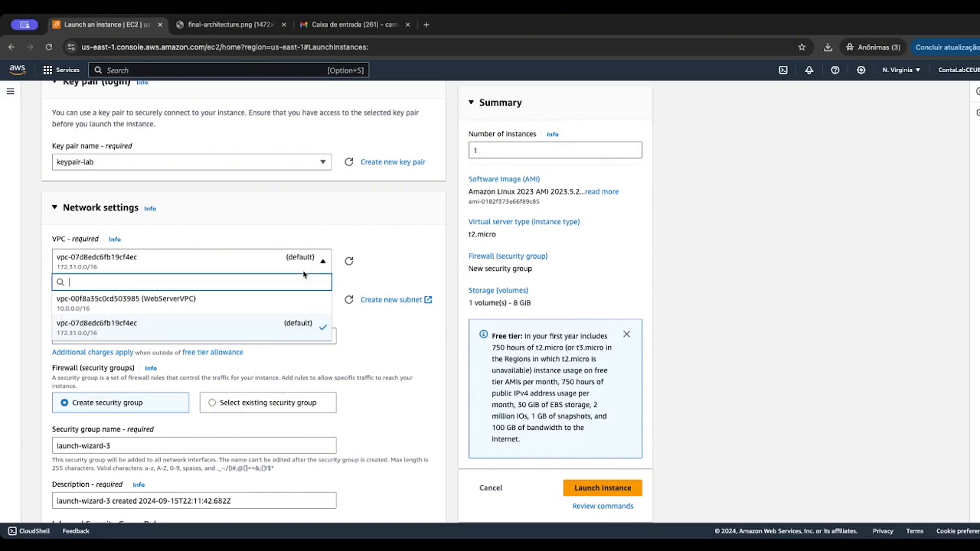
left_click(203, 305)
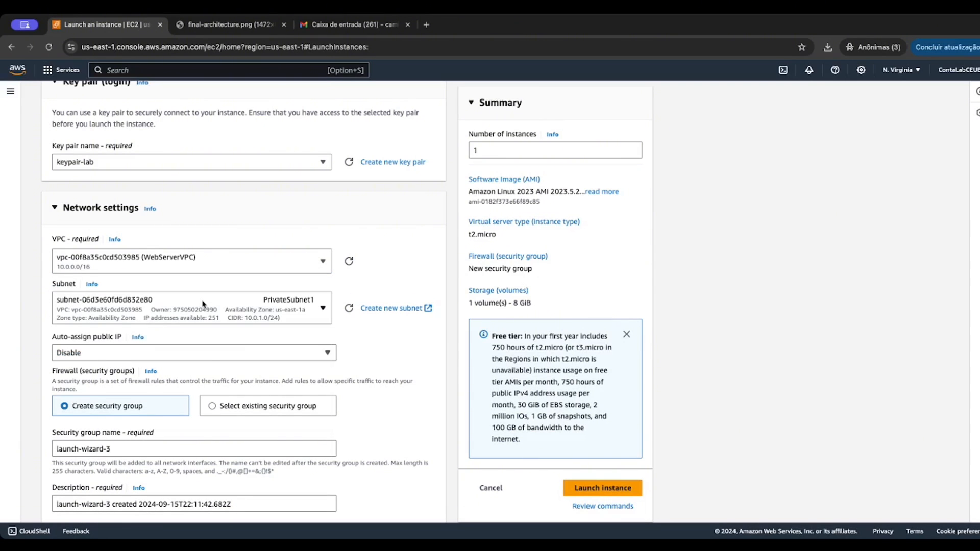
left_click(203, 304)
scroll(244, 351, "down", 1)
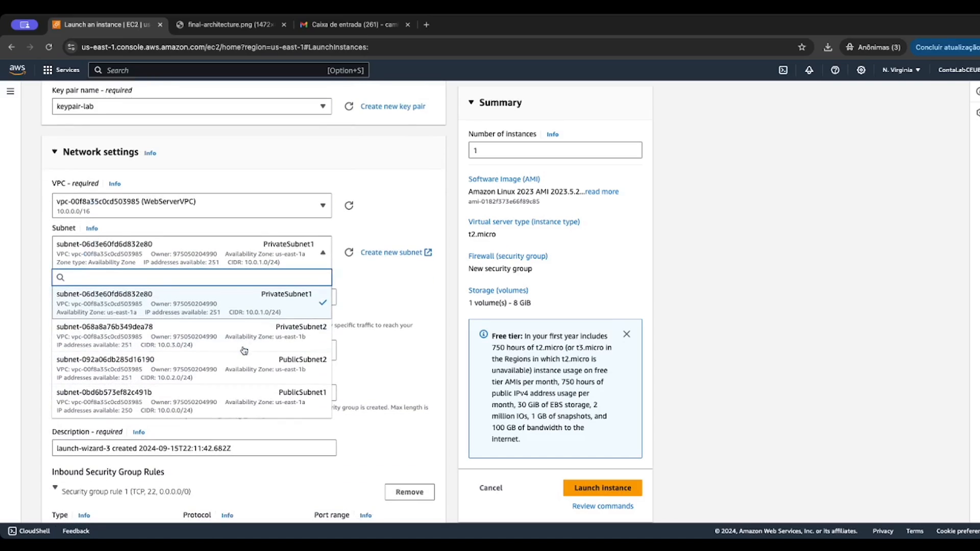
left_click(238, 411)
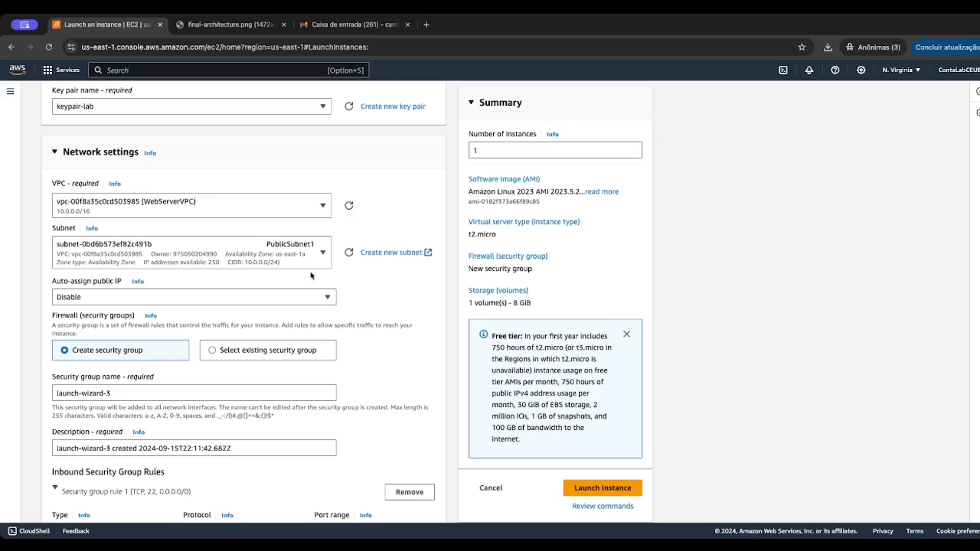
left_click(247, 301)
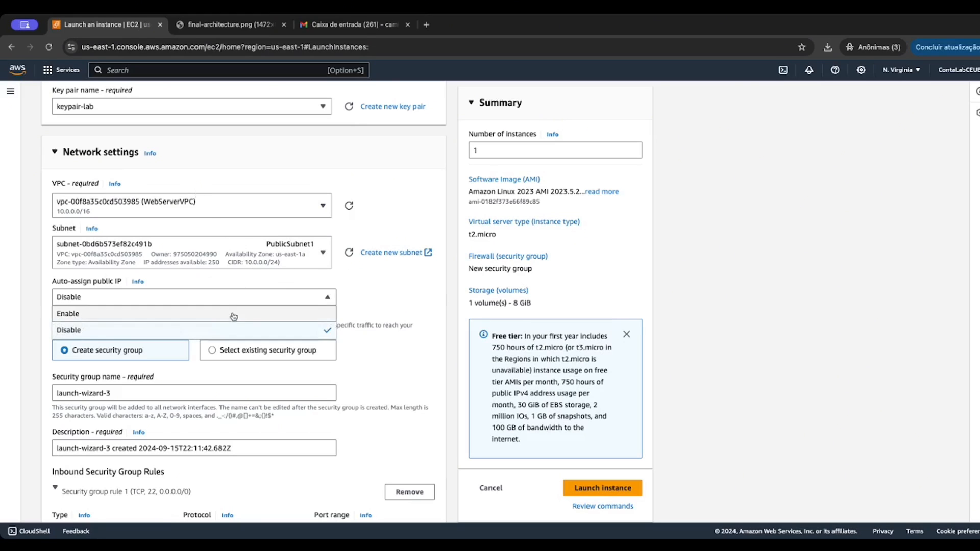
left_click(233, 314)
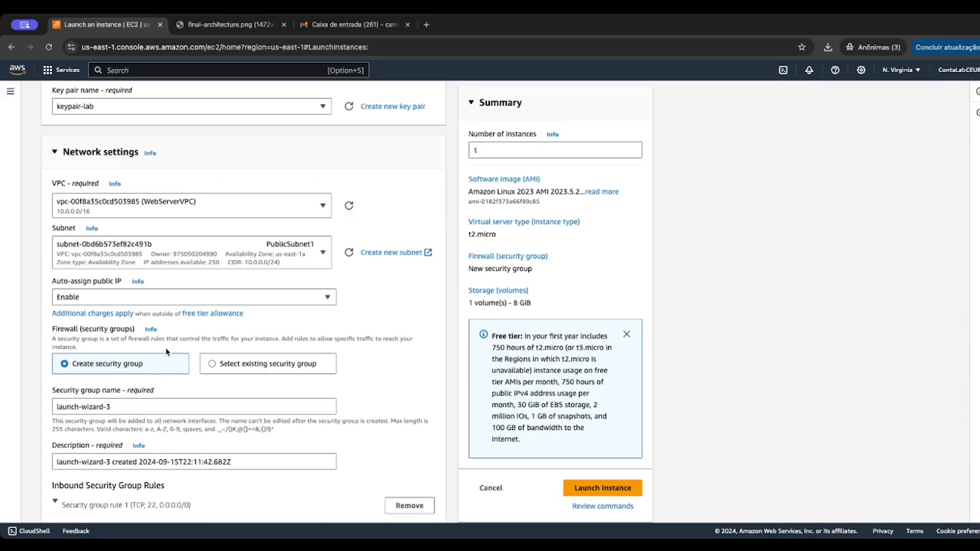
Name the instance's new security group WebServerSG
scroll(167, 360, "down", 2)
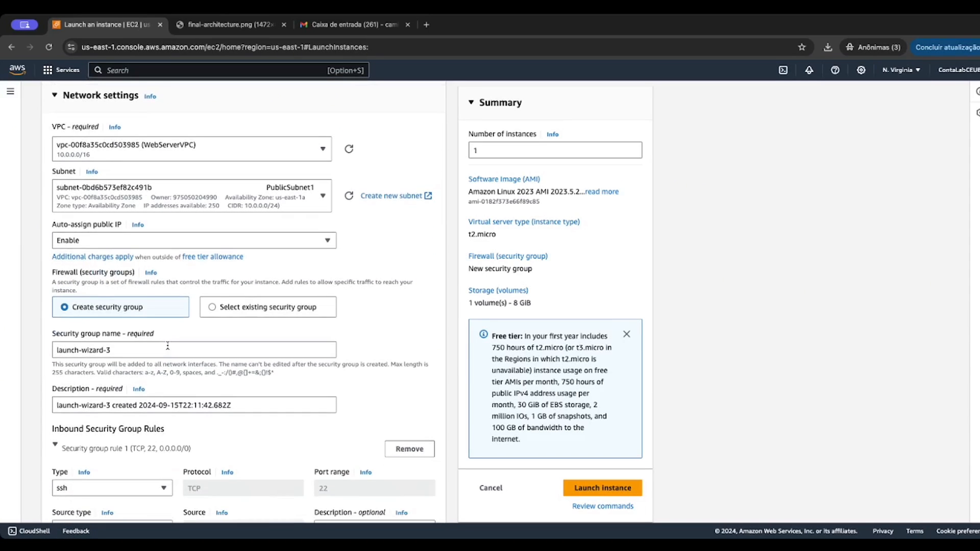
left_click(167, 346)
scroll(168, 346, "down", 2)
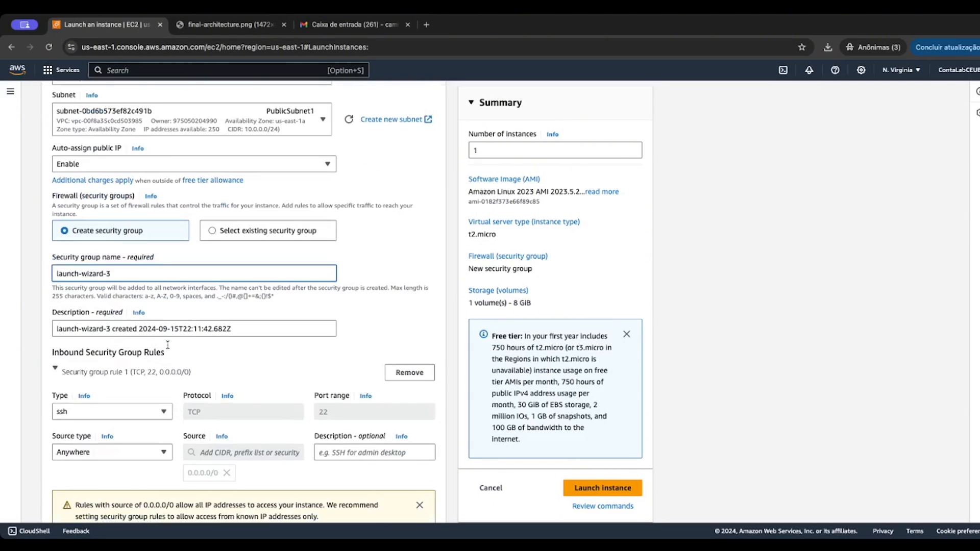
left_click_drag(134, 273, 3, 277)
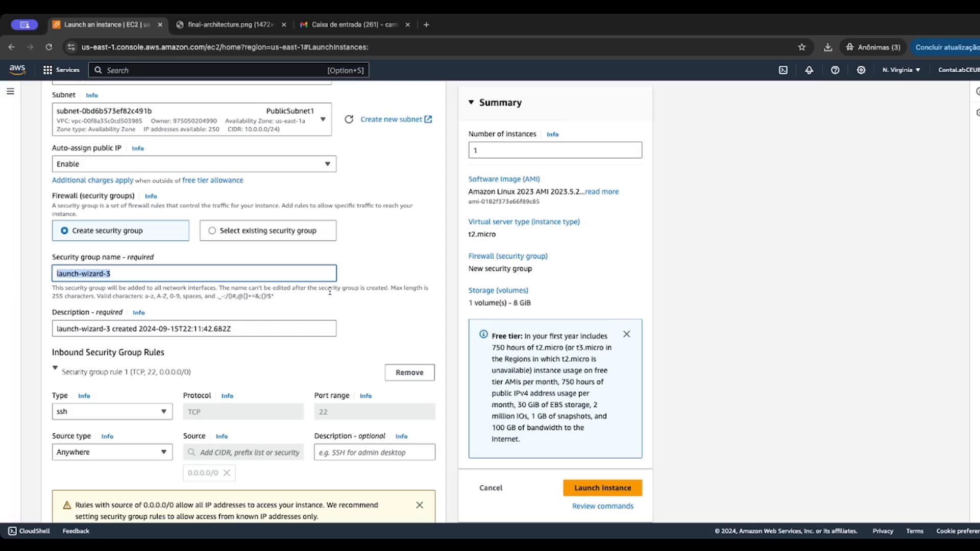
type("Web")
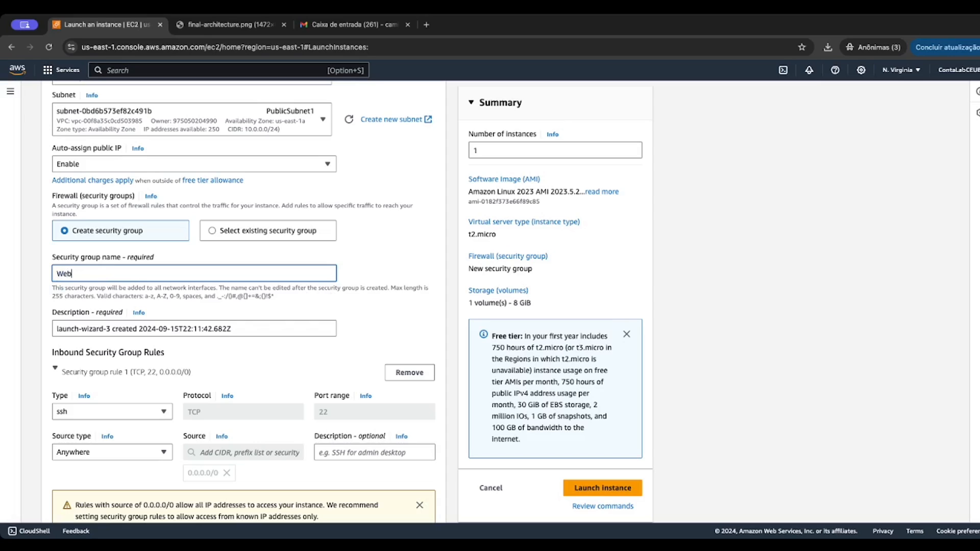
type("ServerSG")
left_click(499, 307)
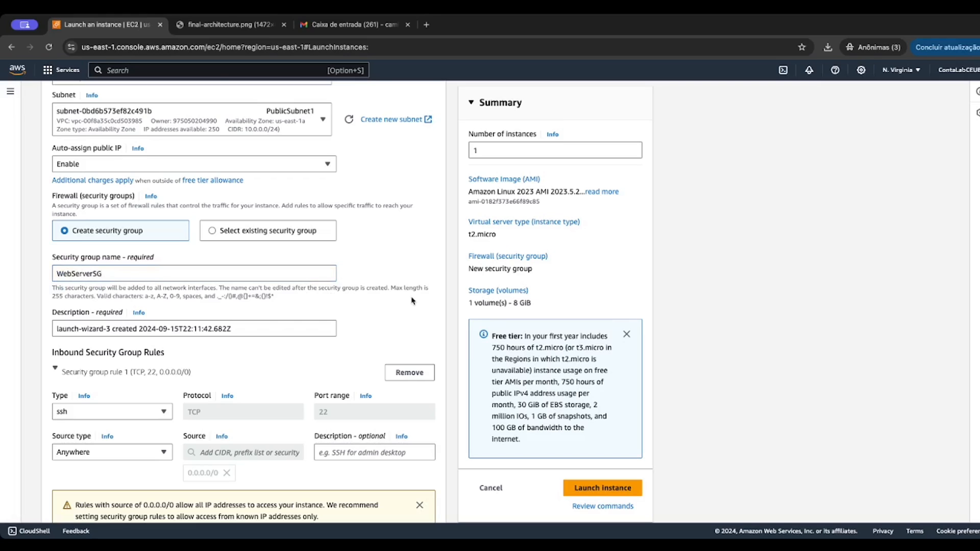
Set the security group's description to "Security Group WebServerVPC"
scroll(227, 323, "down", 1)
triple_click(231, 311)
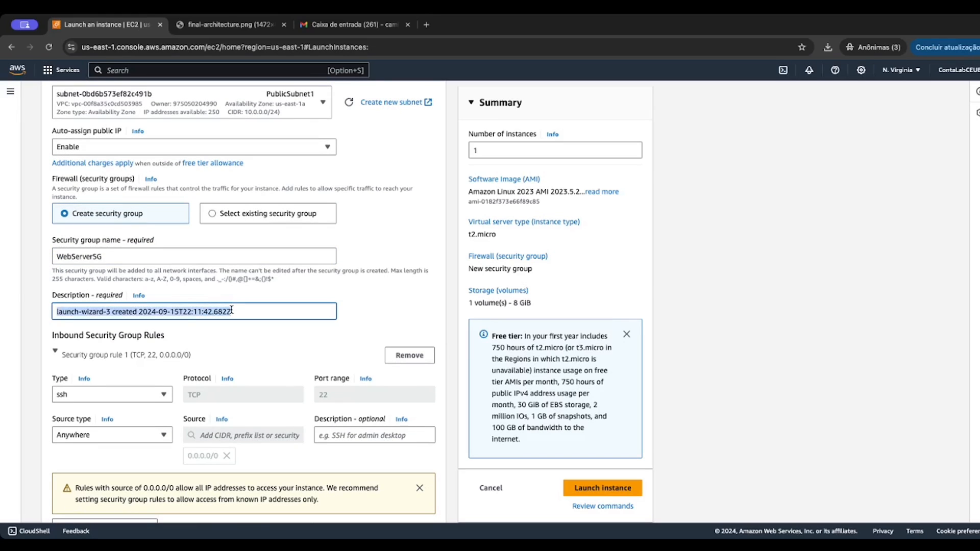
type("Security G")
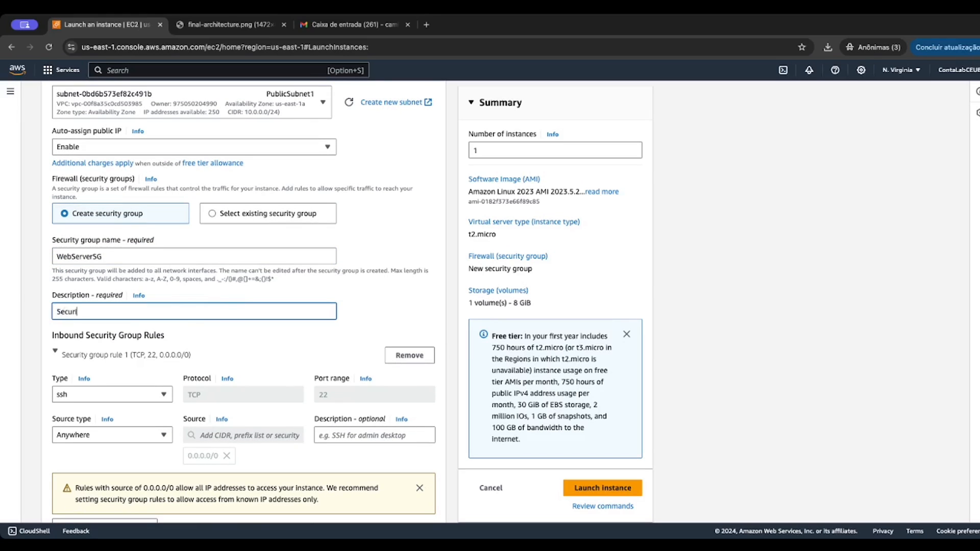
type("roup WebServerVPC")
left_click(439, 303)
Check the source type options of the existing ssh inbound rule
scroll(209, 311, "down", 3)
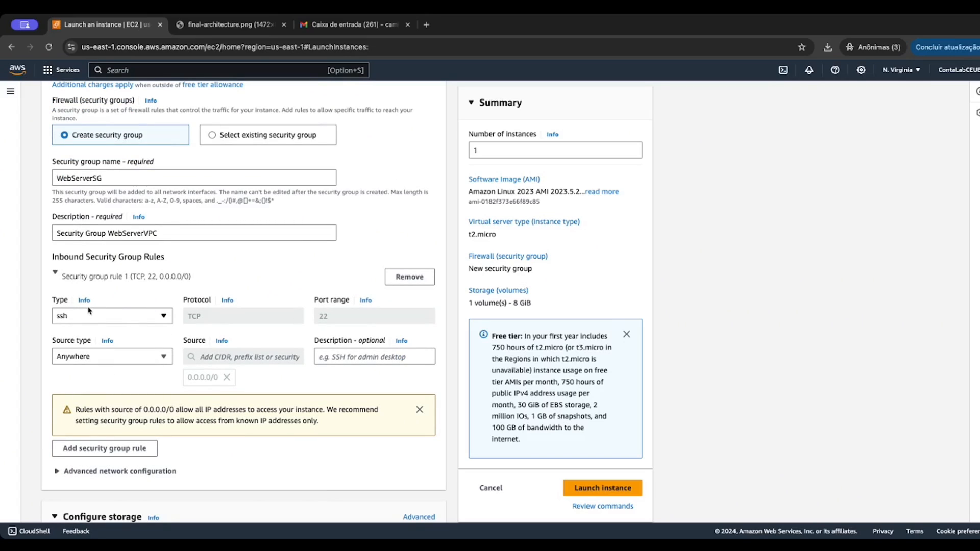
left_click(137, 357)
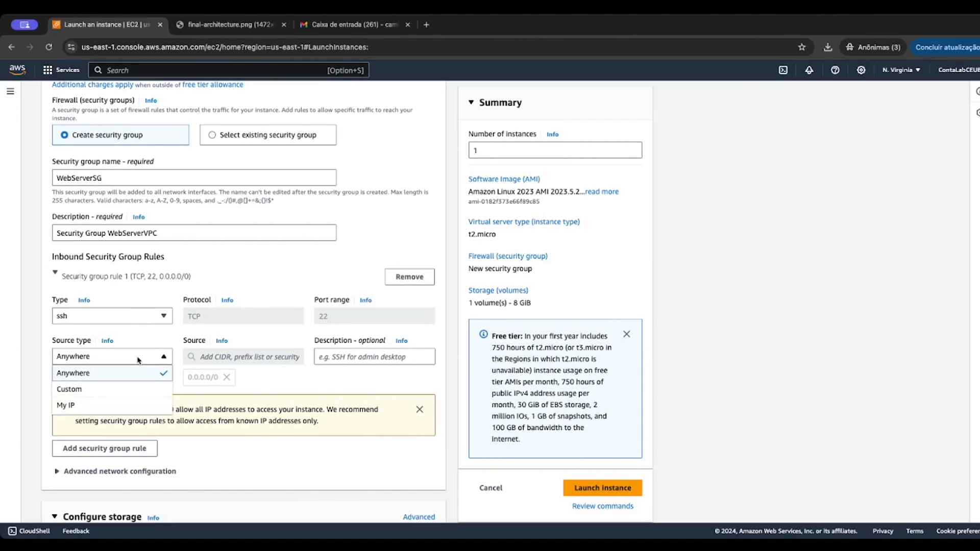
left_click(228, 263)
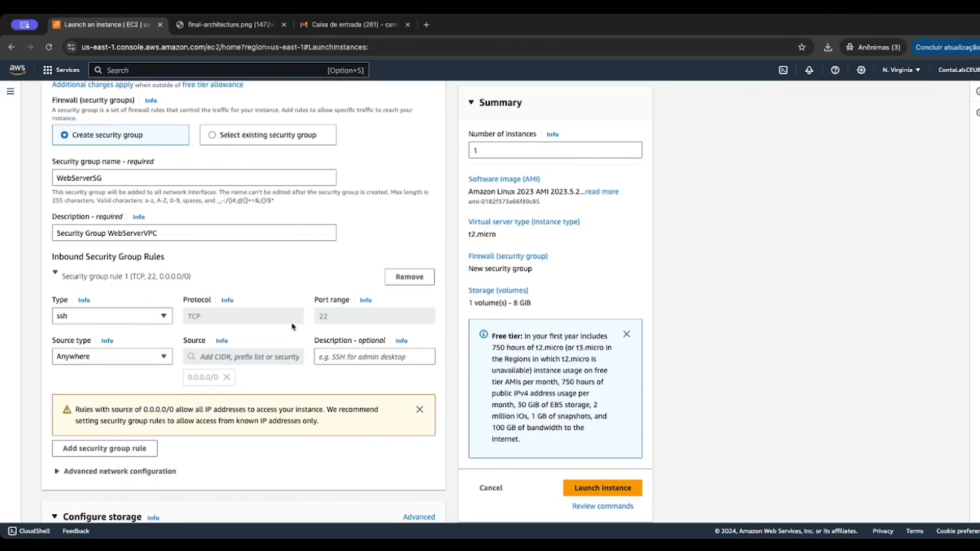
Add a second inbound security group rule of type HTTPS with source type Anywhere
scroll(130, 391, "down", 1)
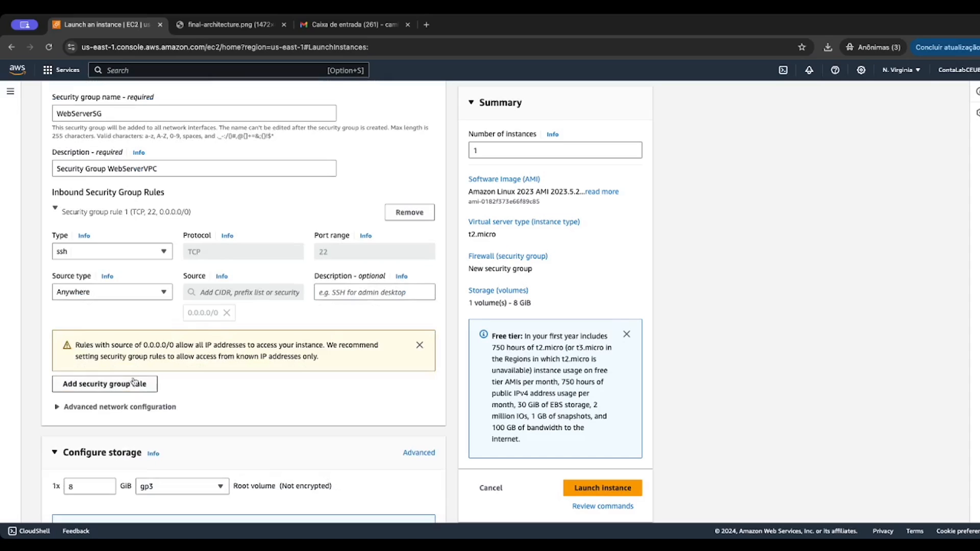
left_click(133, 382)
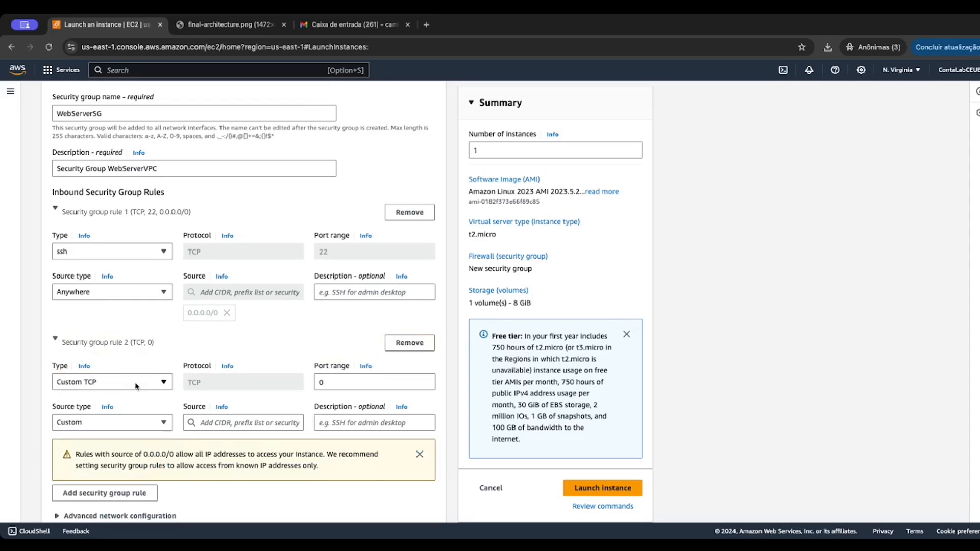
left_click(136, 384)
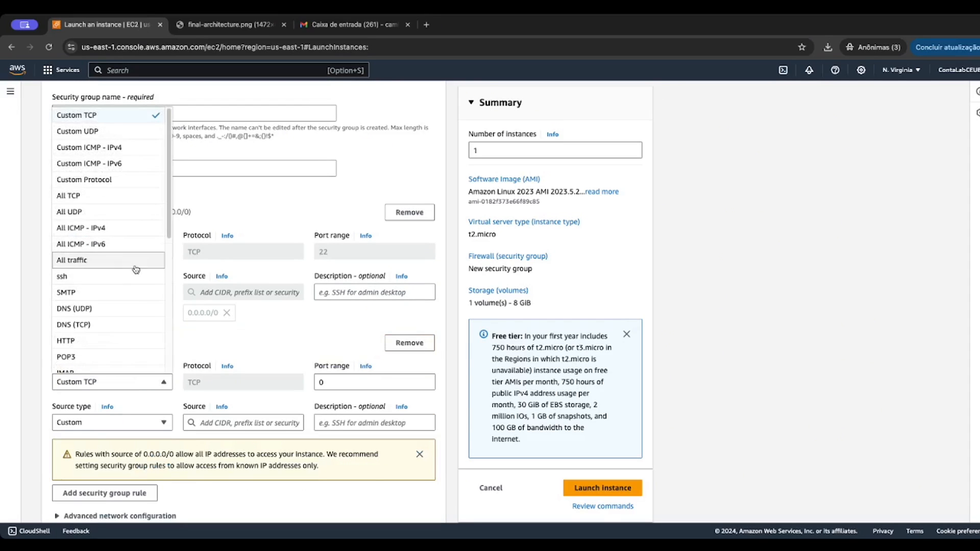
scroll(135, 270, "down", 5)
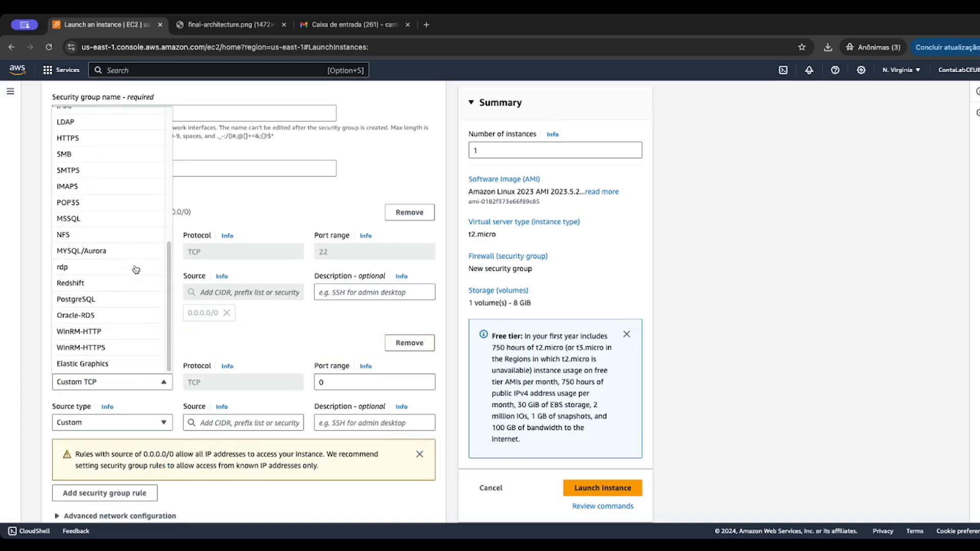
scroll(104, 179, "up", 3)
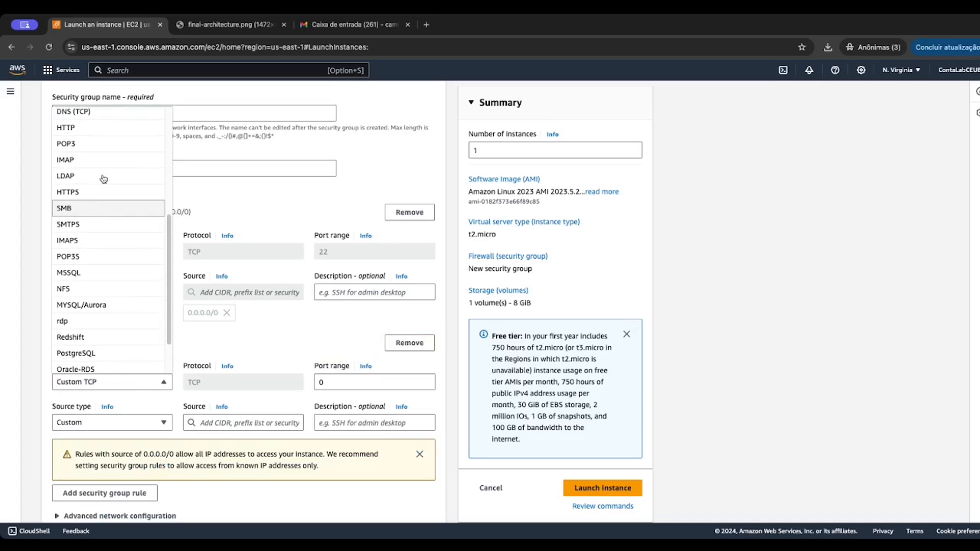
scroll(104, 178, "up", 3)
scroll(127, 194, "up", 2)
scroll(127, 194, "down", 3)
scroll(127, 194, "down", 2)
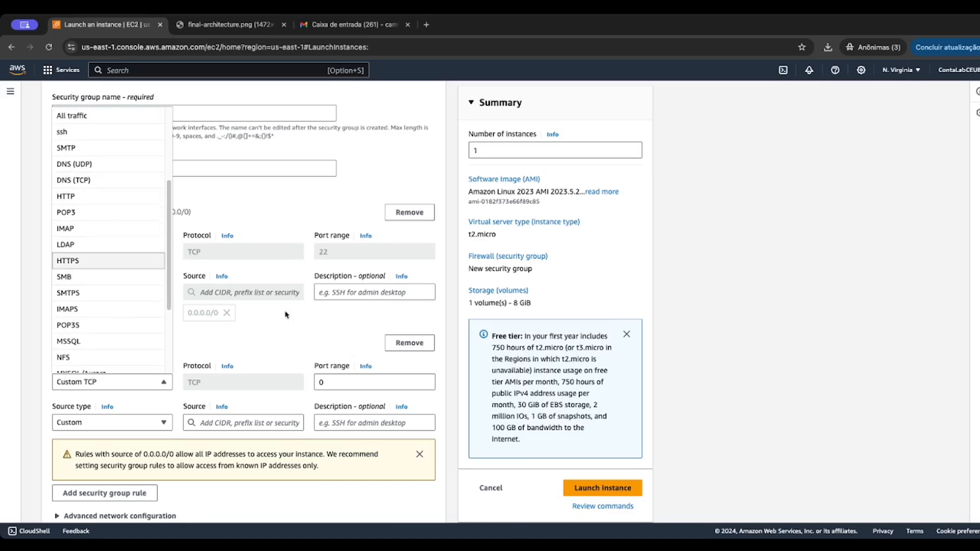
left_click(104, 269)
left_click(109, 421)
left_click(114, 439)
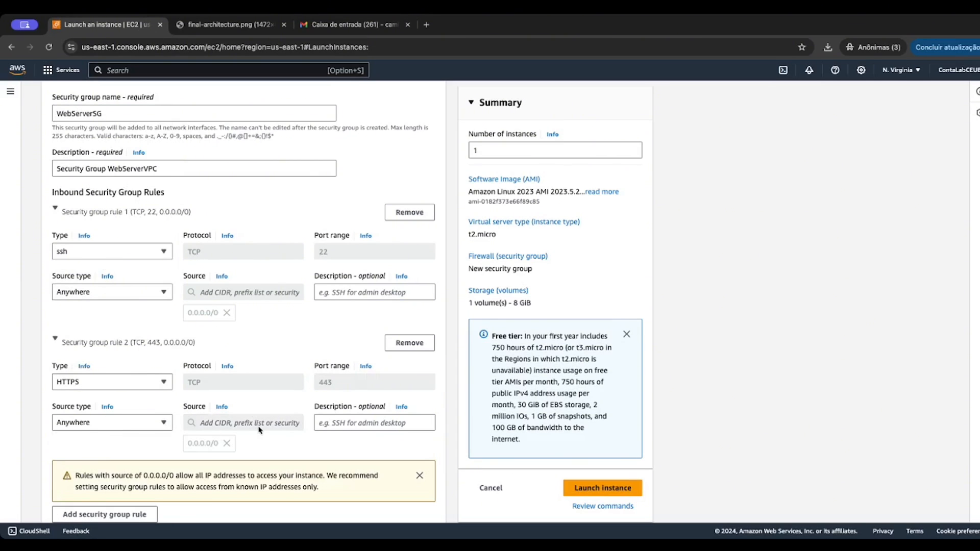
Add a third inbound security group rule of type HTTP with source type Anywhere
scroll(207, 418, "down", 4)
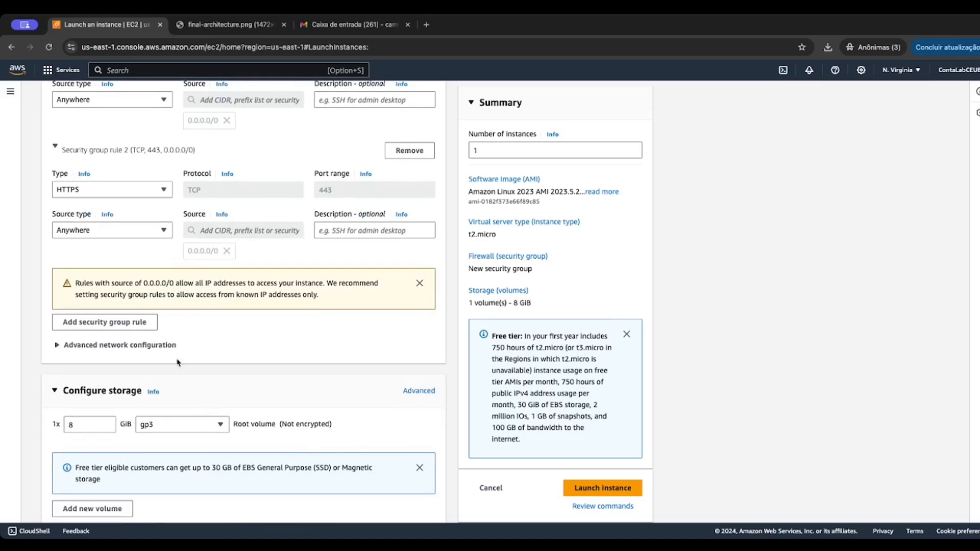
left_click(133, 324)
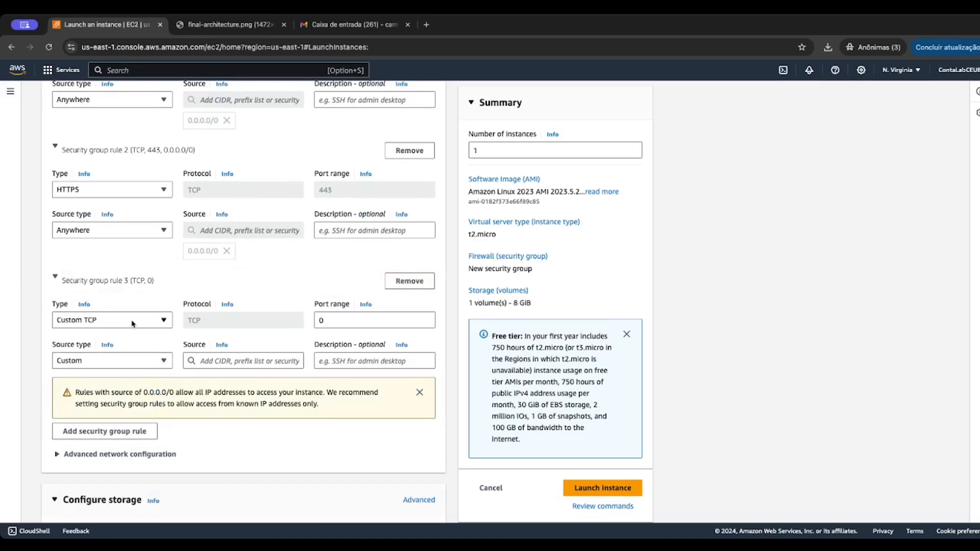
left_click(133, 323)
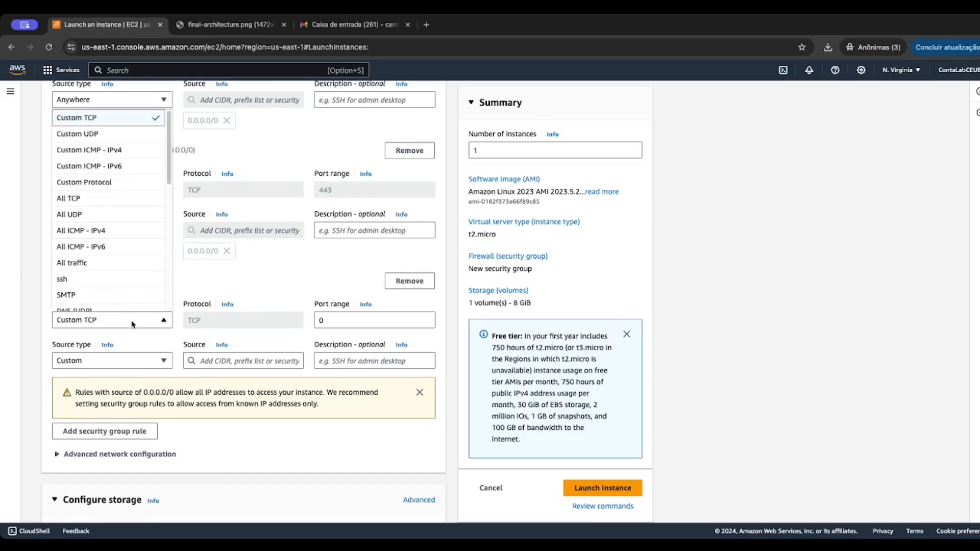
left_click(106, 99)
left_click(106, 99)
scroll(164, 243, "up", 1)
scroll(164, 243, "up", 1)
scroll(133, 333, "down", 1)
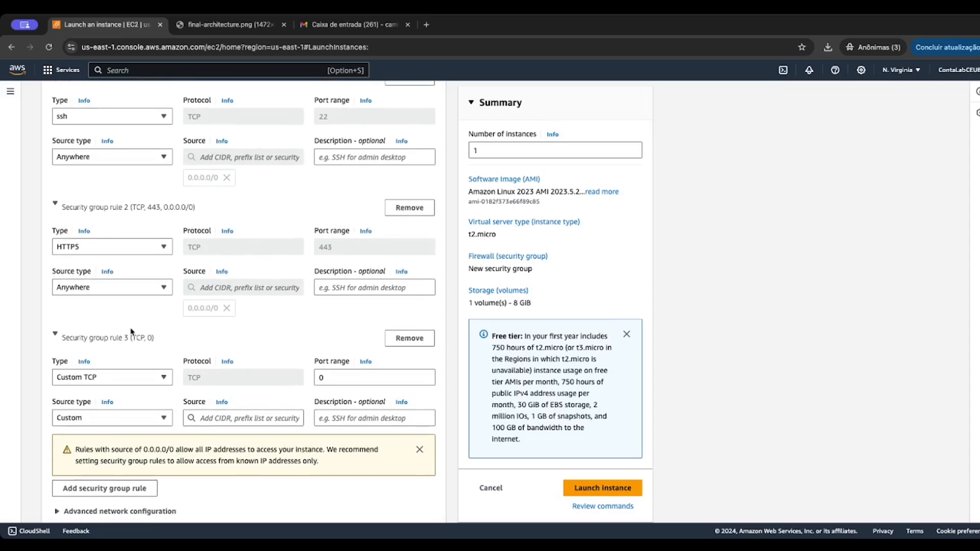
scroll(132, 333, "down", 1)
left_click(131, 360)
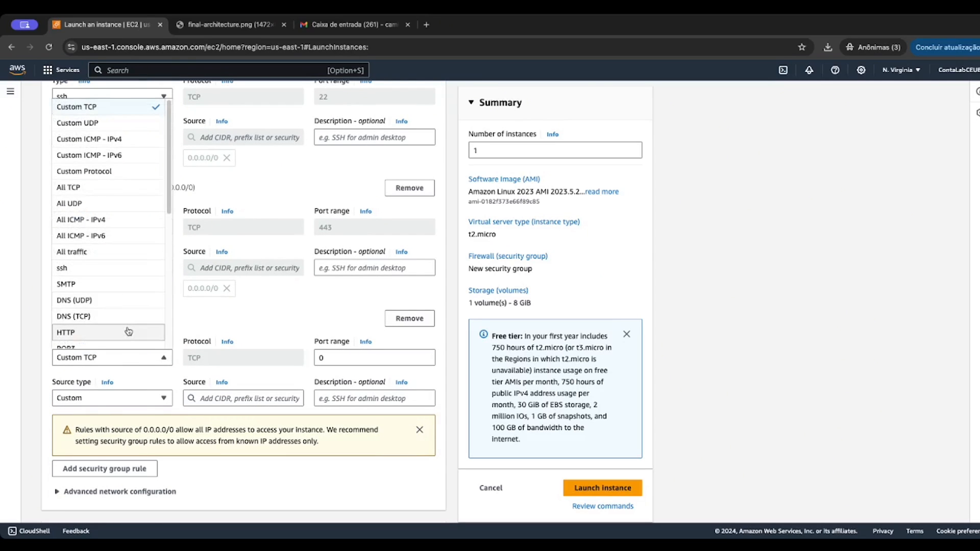
left_click(152, 332)
left_click(111, 401)
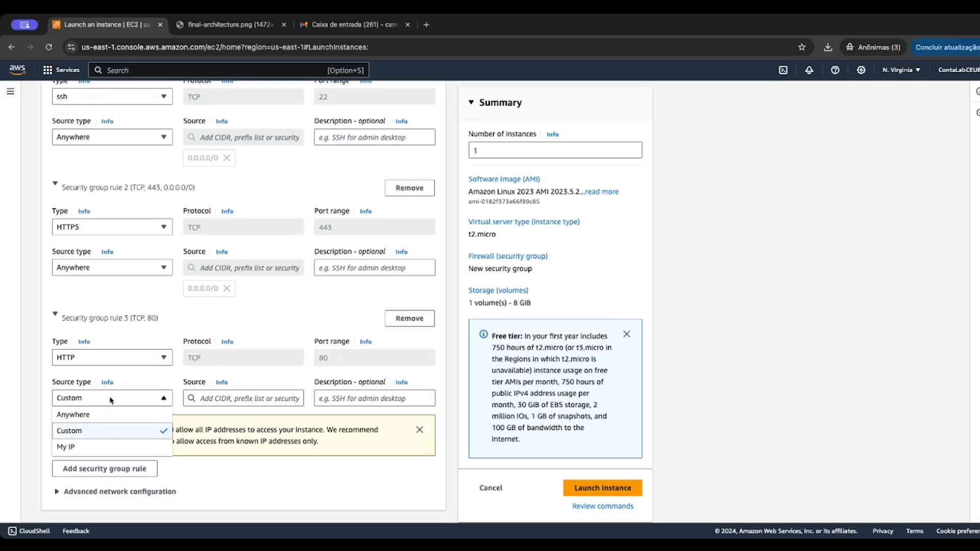
left_click(114, 421)
Review the ssh, HTTPS and HTTP inbound rules and the instance's storage configuration
scroll(239, 443, "down", 3)
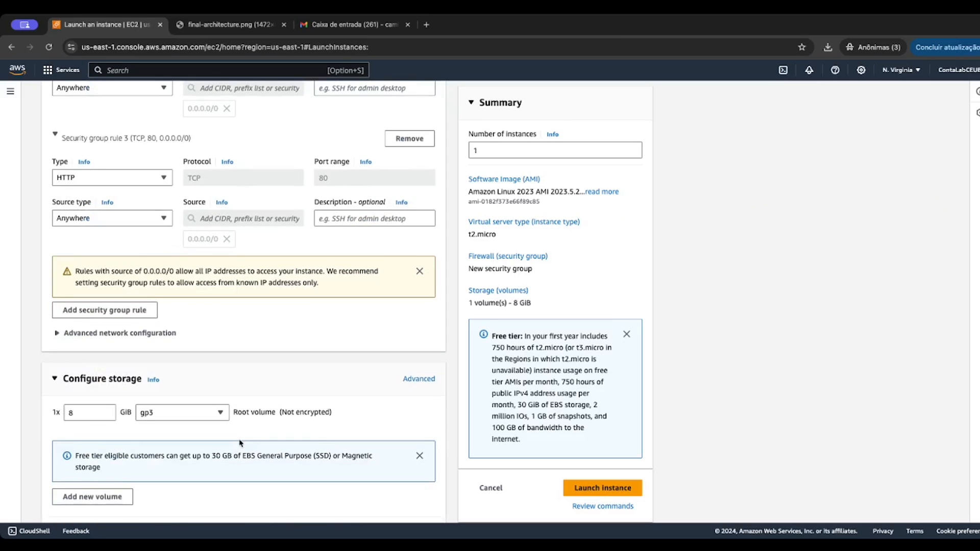
scroll(240, 443, "up", 4)
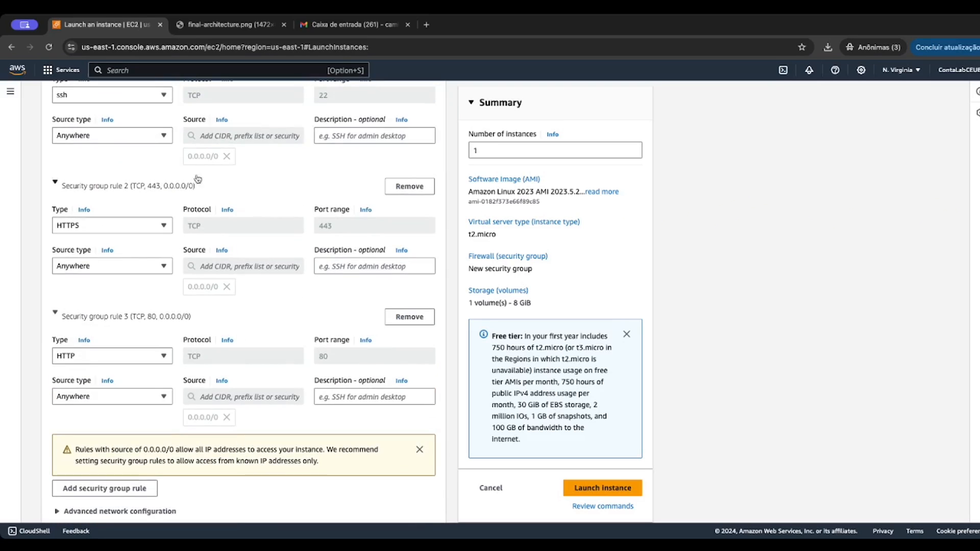
scroll(208, 261, "up", 1)
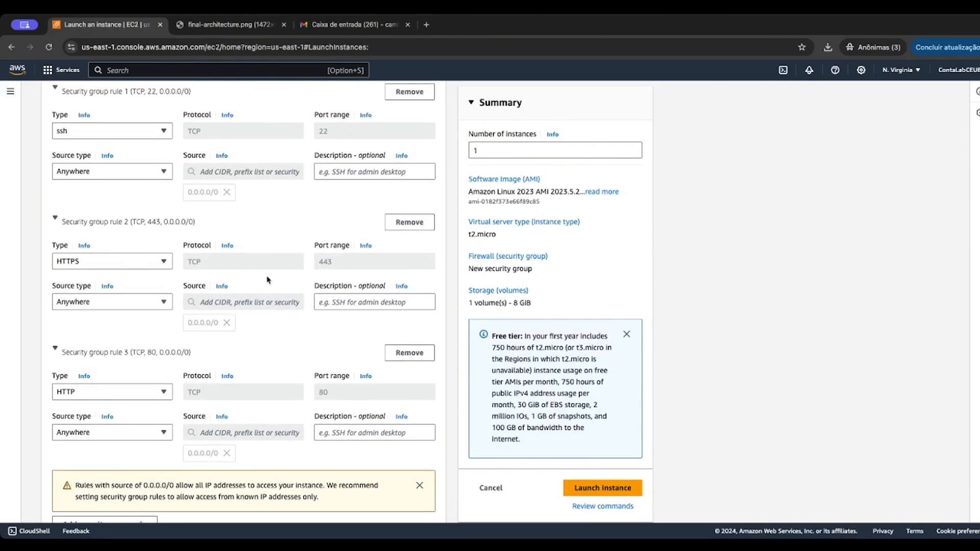
scroll(149, 389, "down", 6)
scroll(148, 390, "down", 1)
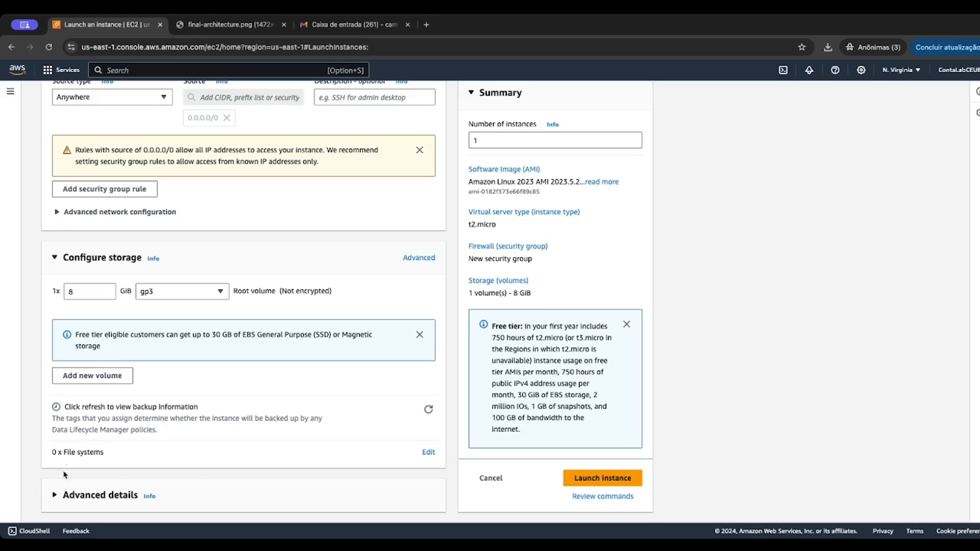
Expand the instance's advanced details and examine the available options down to the user data field
left_click(55, 495)
scroll(76, 409, "down", 6)
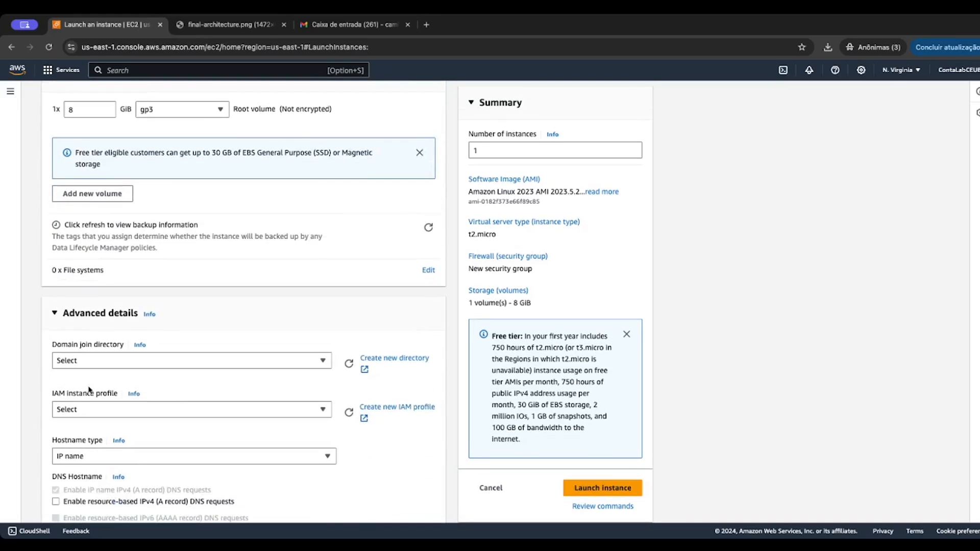
scroll(89, 390, "down", 5)
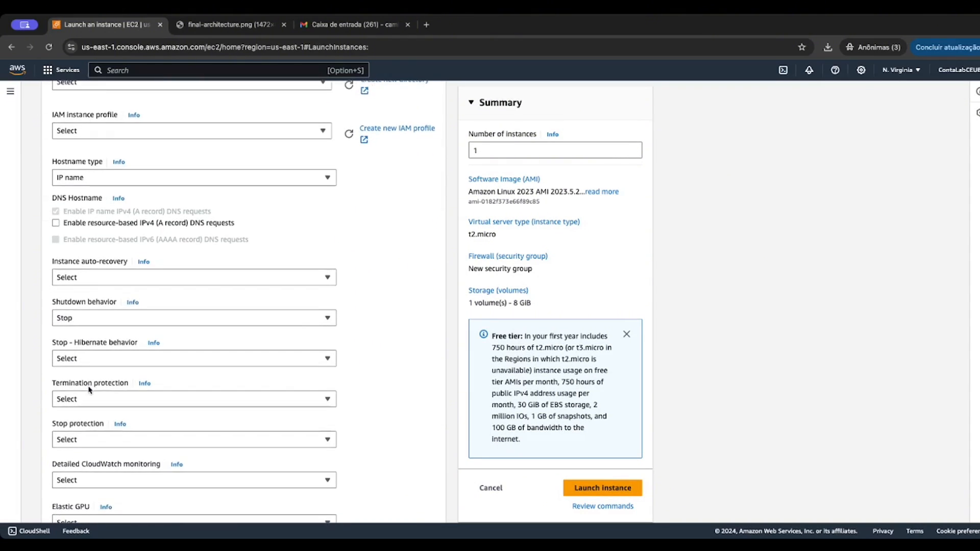
scroll(88, 391, "down", 4)
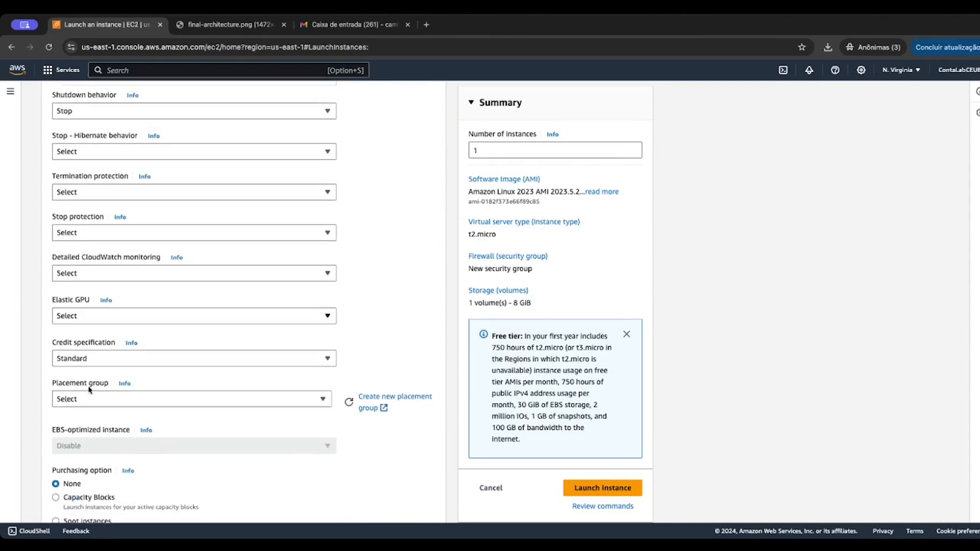
scroll(89, 391, "down", 6)
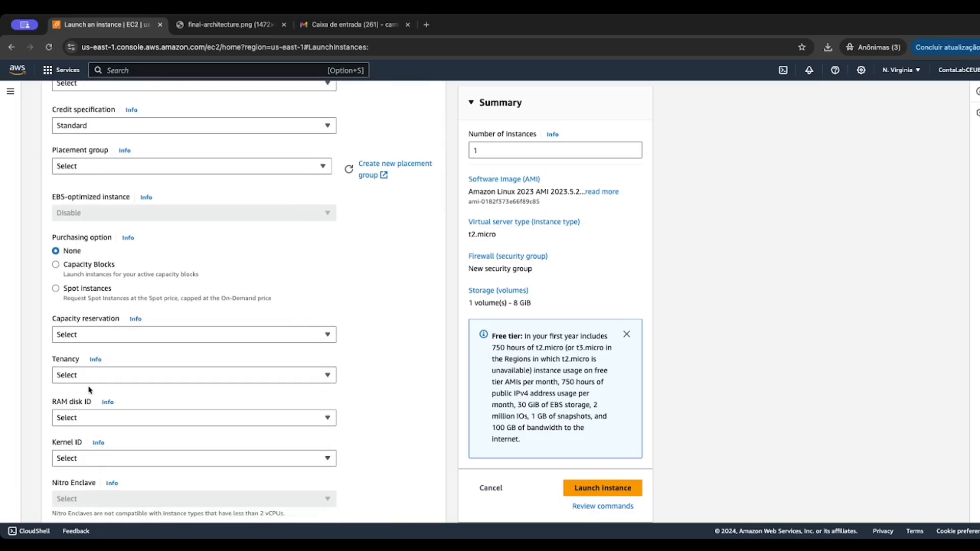
scroll(89, 390, "down", 1)
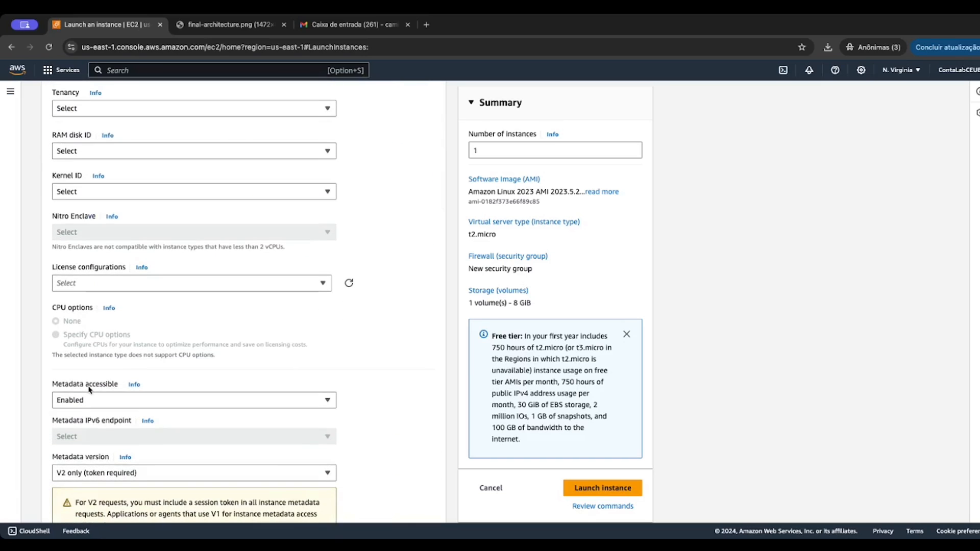
scroll(89, 391, "down", 4)
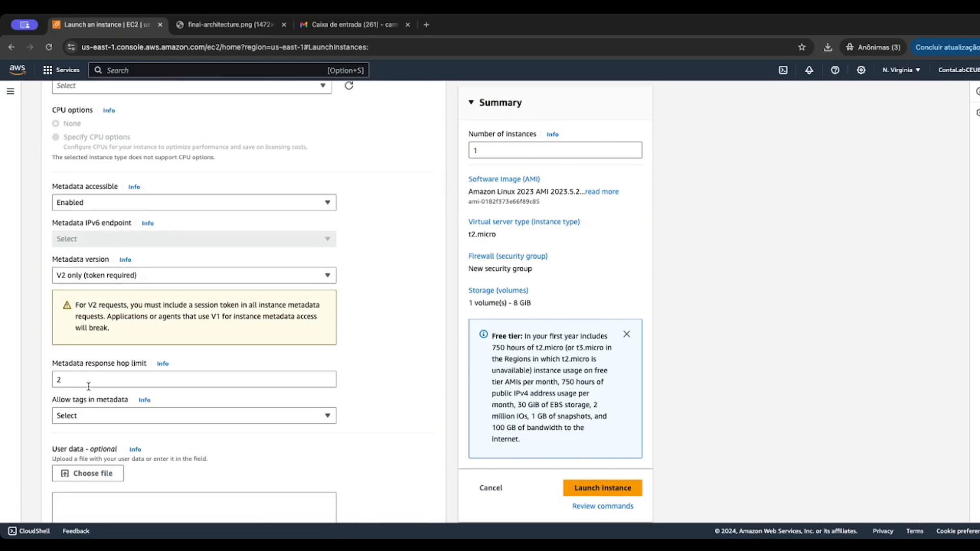
scroll(89, 387, "down", 3)
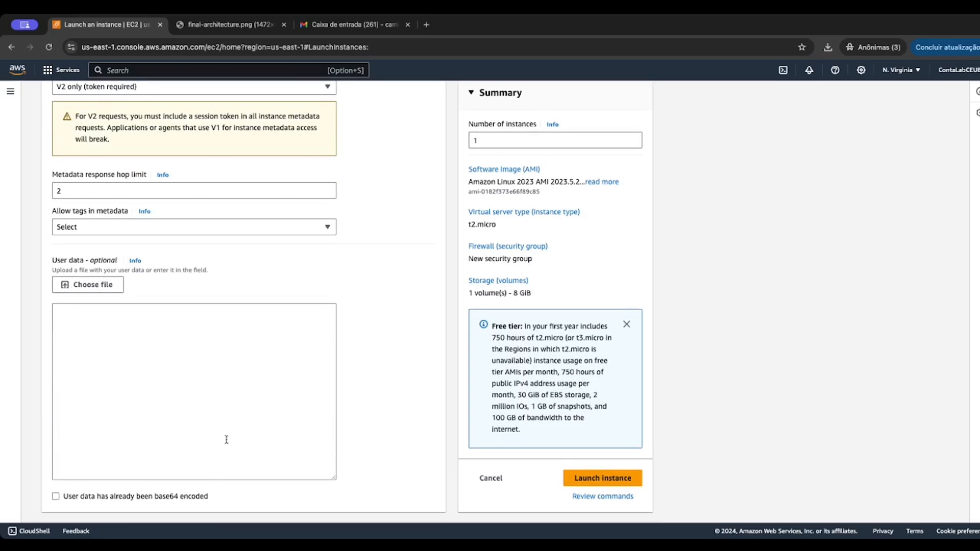
scroll(220, 435, "up", 20)
scroll(220, 435, "up", 1)
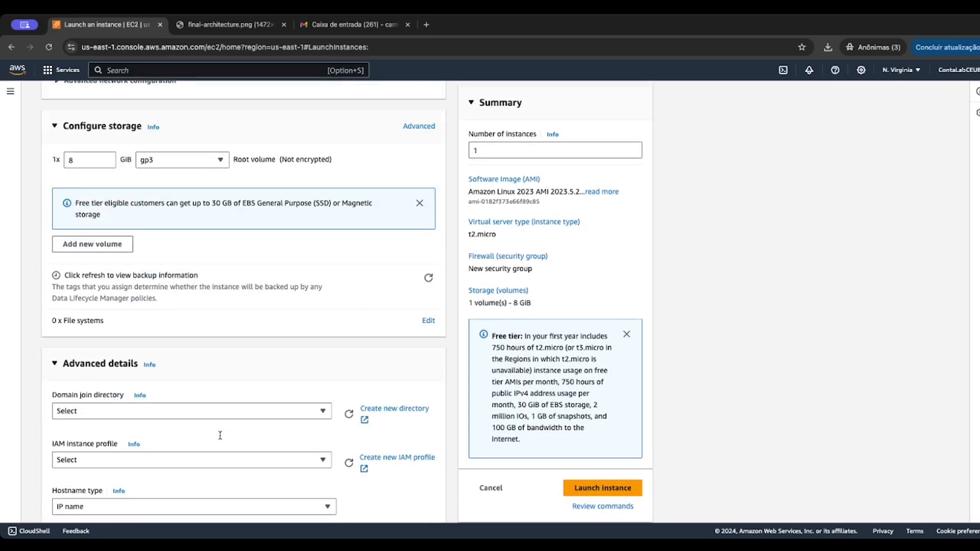
Examine the network interface settings in the instance's advanced network configuration, and collapse the section again
scroll(53, 367, "up", 4)
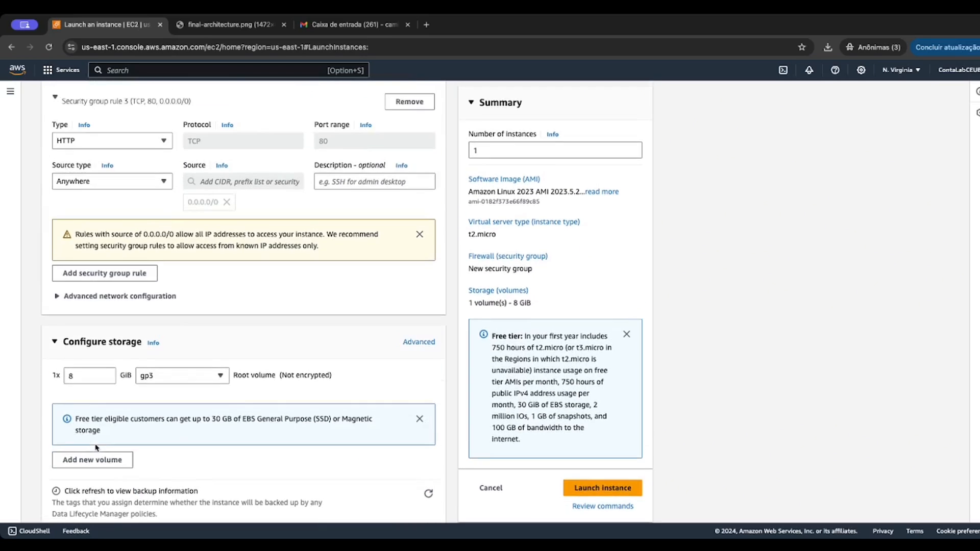
left_click(119, 301)
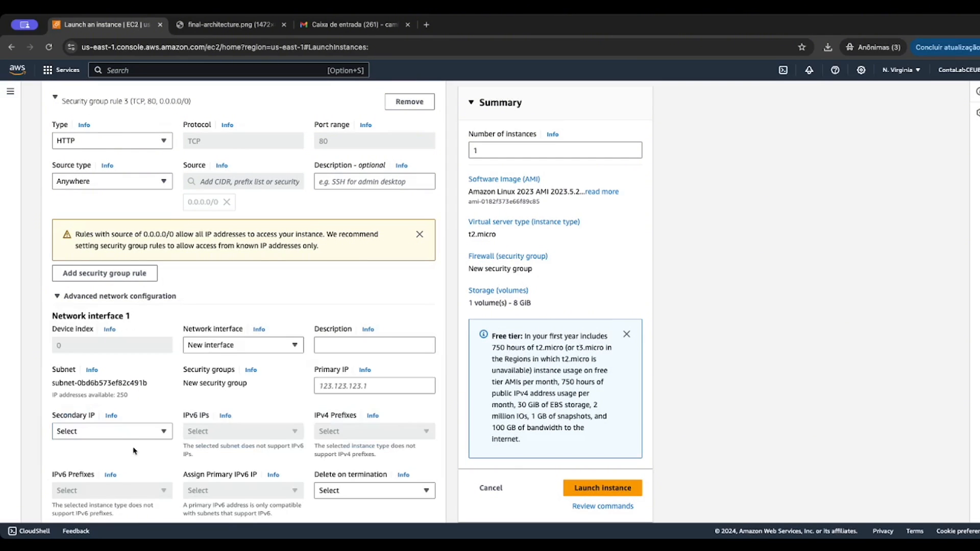
scroll(135, 453, "up", 3)
scroll(135, 453, "down", 6)
scroll(135, 453, "down", 2)
scroll(133, 452, "up", 8)
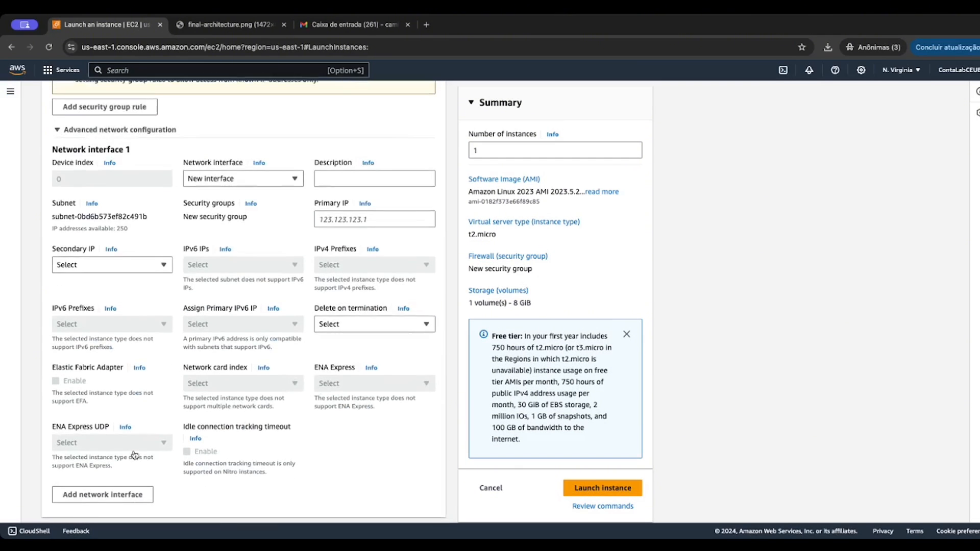
scroll(116, 452, "down", 1)
left_click(117, 454)
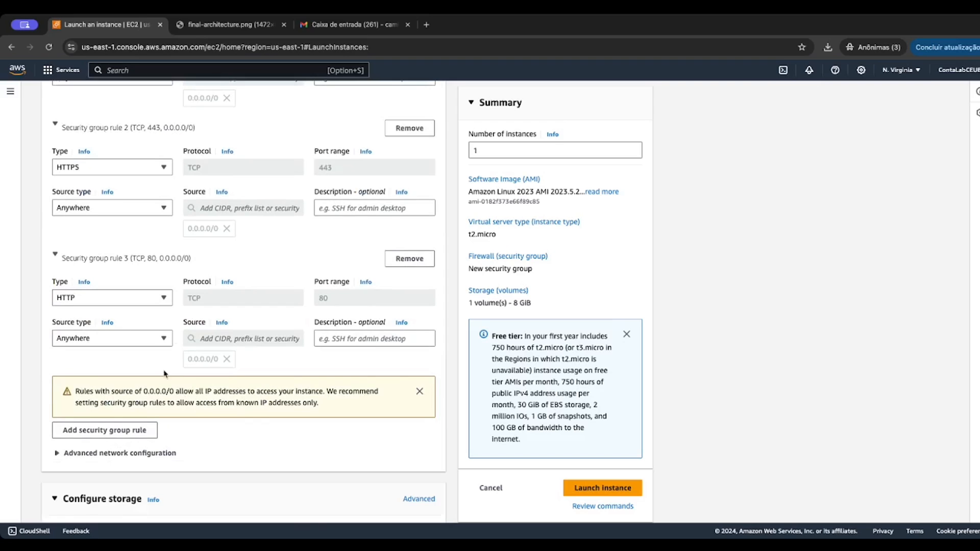
Launch the configured WebServer instance and open the list of EC2 instances
scroll(219, 419, "down", 1)
scroll(218, 419, "down", 4)
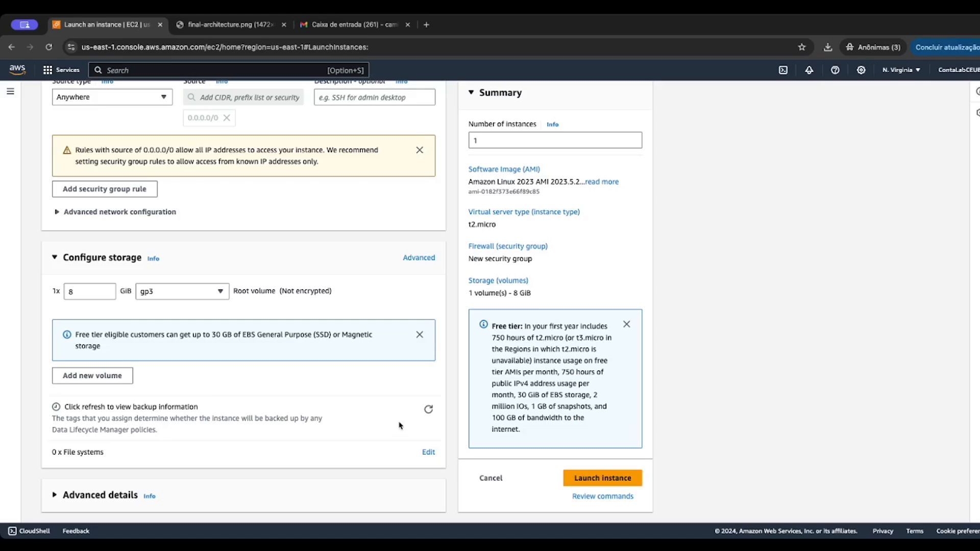
left_click(583, 480)
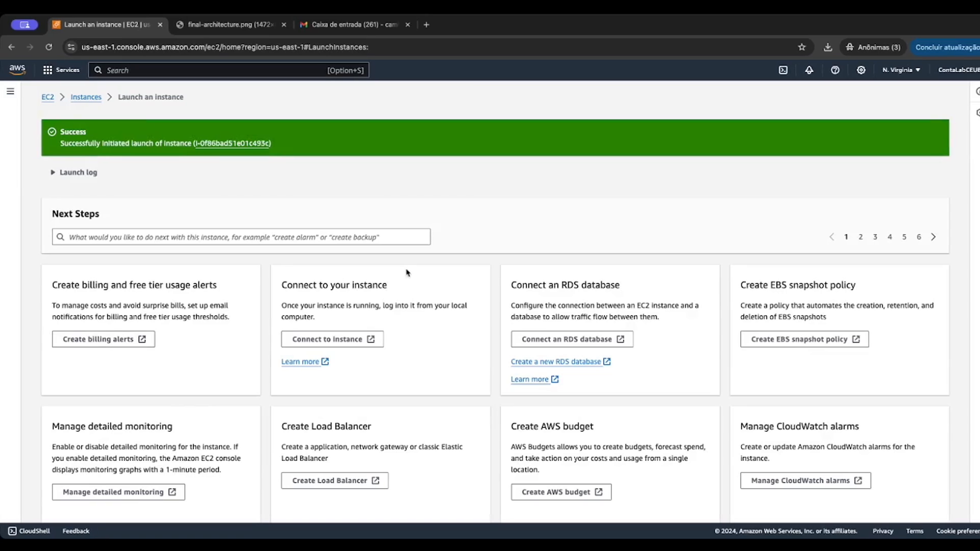
left_click(86, 98)
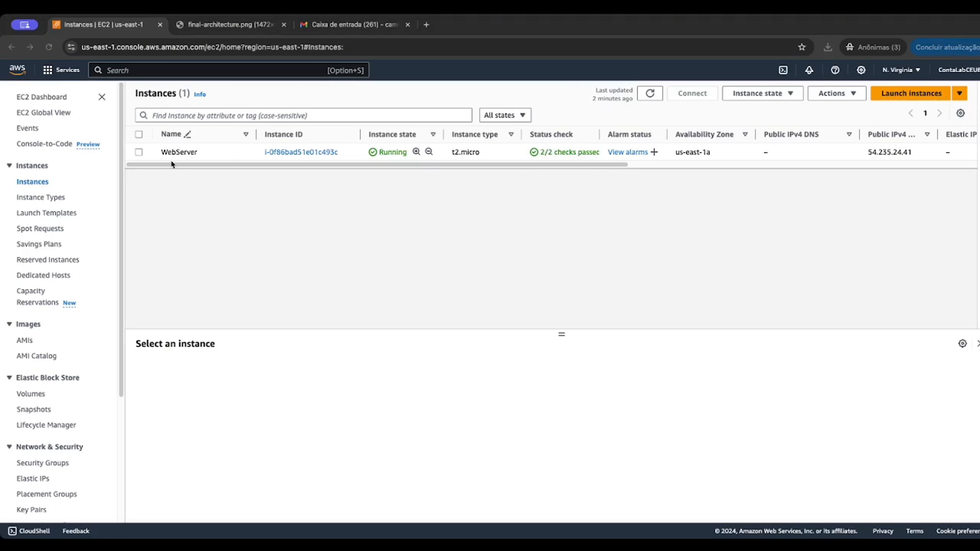
Open the connection options for the WebServer instance and copy its example SSH client command
left_click(139, 153)
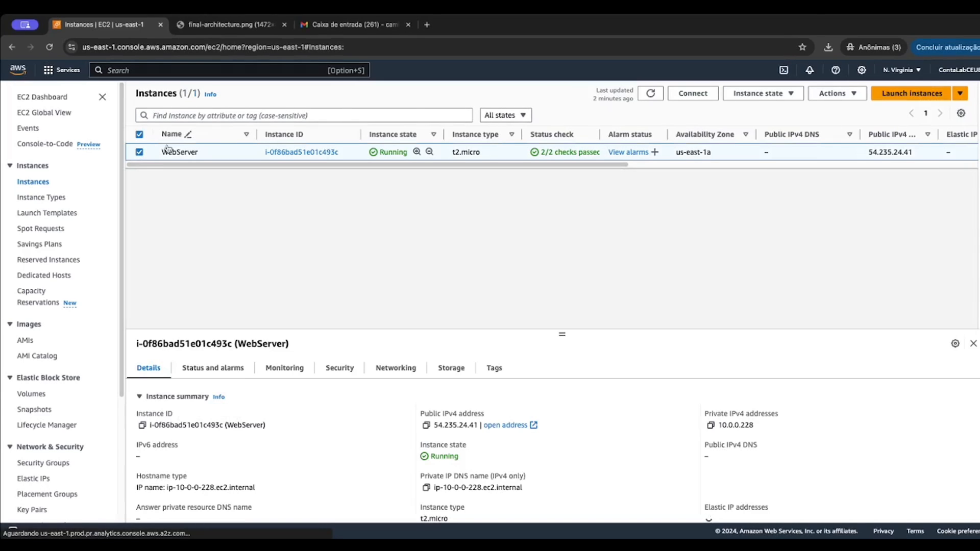
left_click(693, 92)
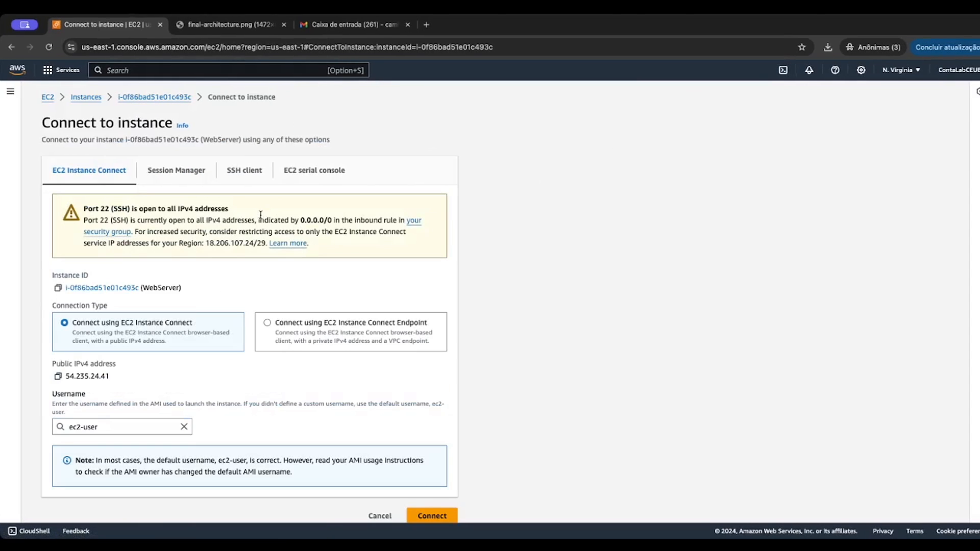
left_click(249, 171)
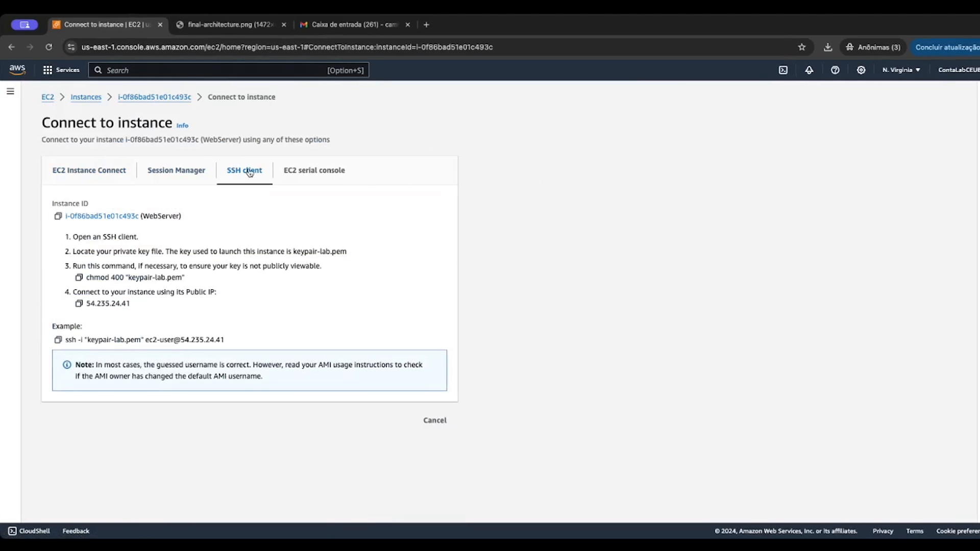
left_click(58, 340)
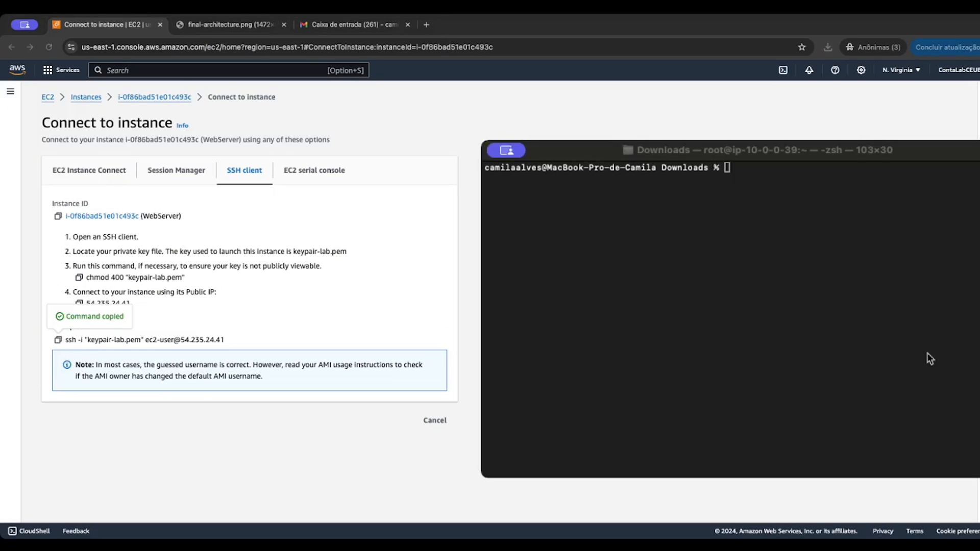
Switch to the terminal and connect over SSH as ec2-user at 54.235.24.41 using keypair-lab.pem, accepting the host fingerprint with yes
left_click(827, 247)
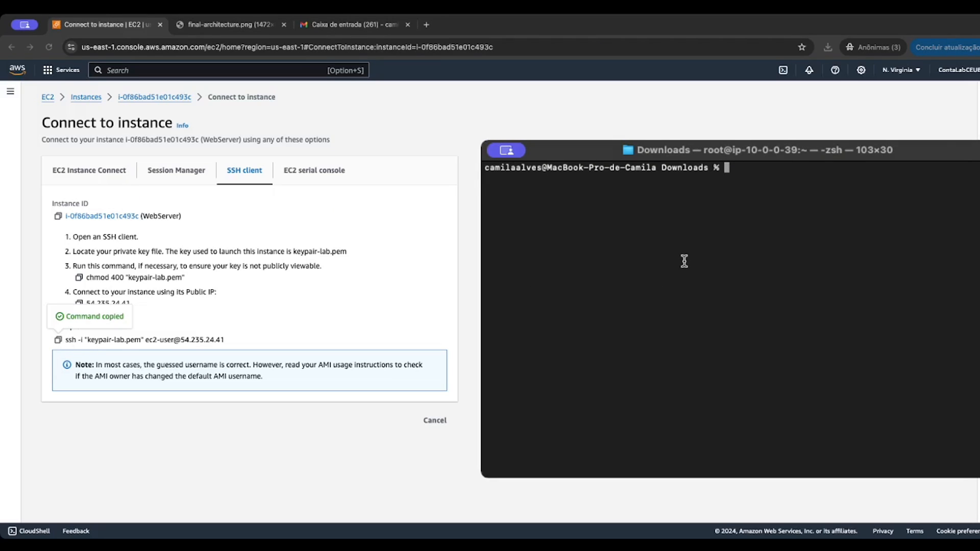
key("super+v")
key("Return")
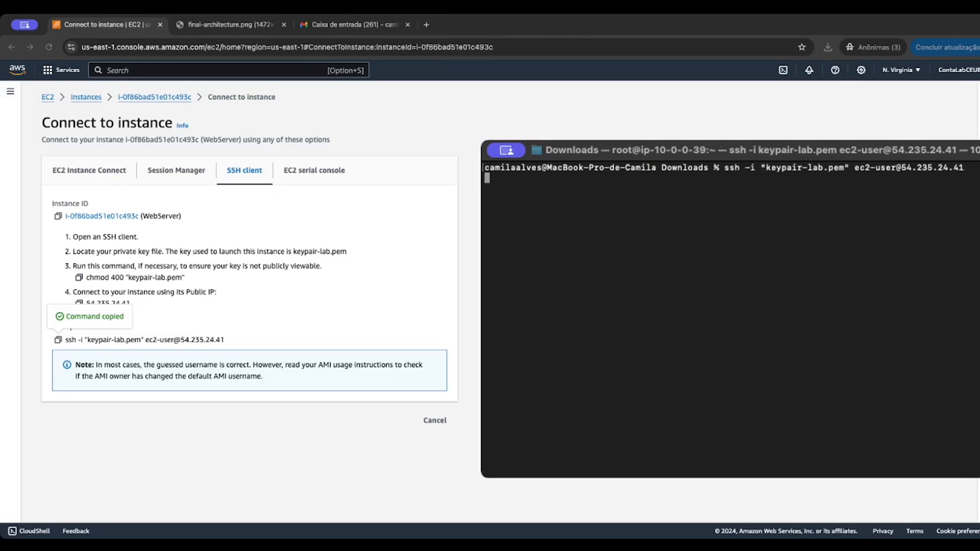
type("yes")
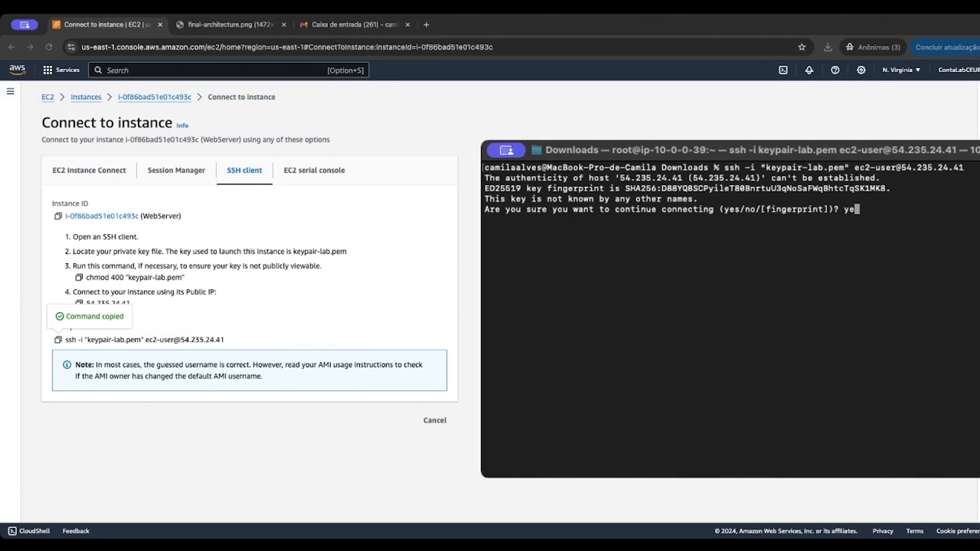
key("Return")
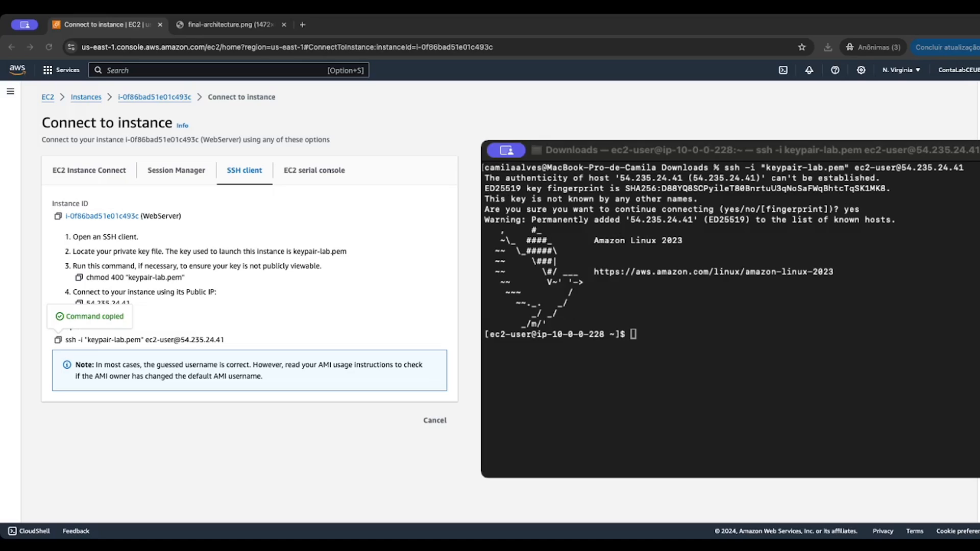
left_click(711, 379)
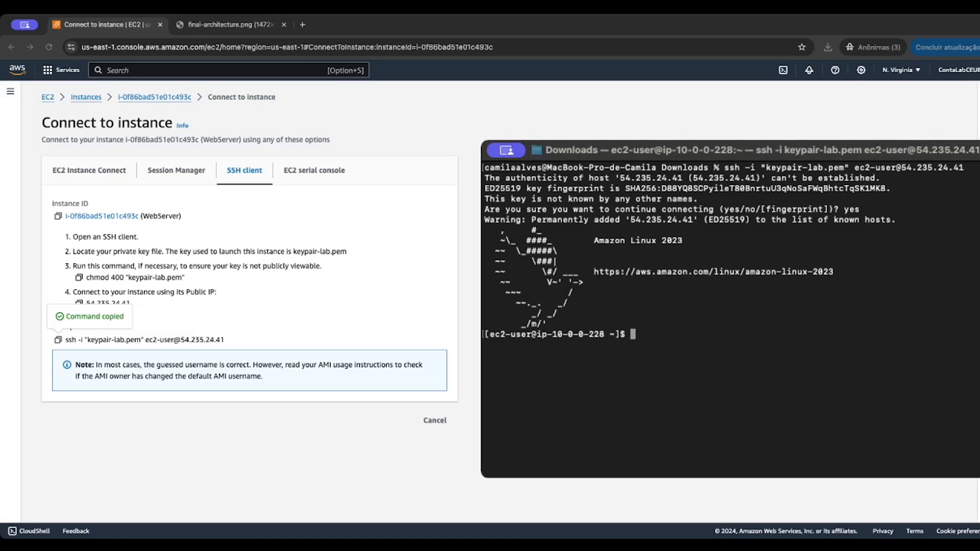
key("Return")
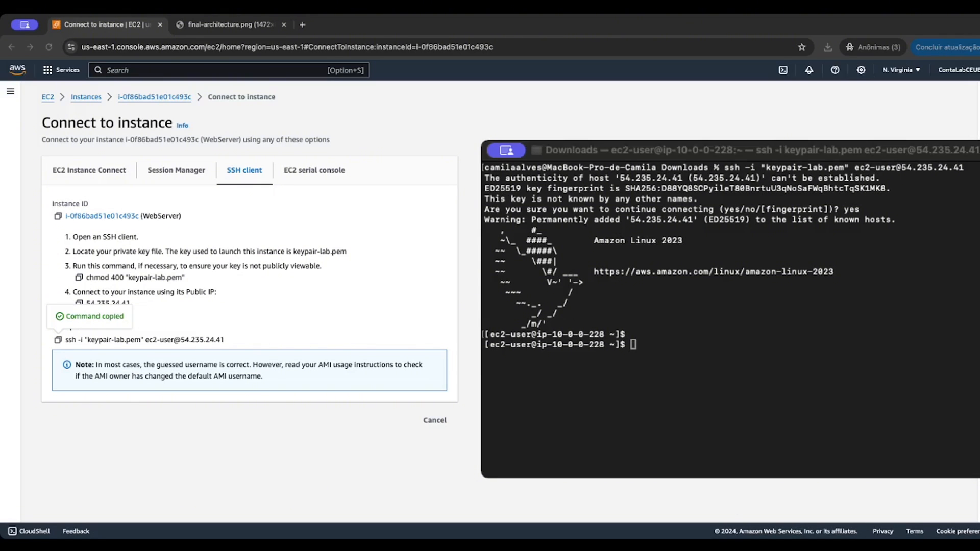
Switch to the root user with sudo su - and update the server's packages with yum update -y
left_click(931, 327)
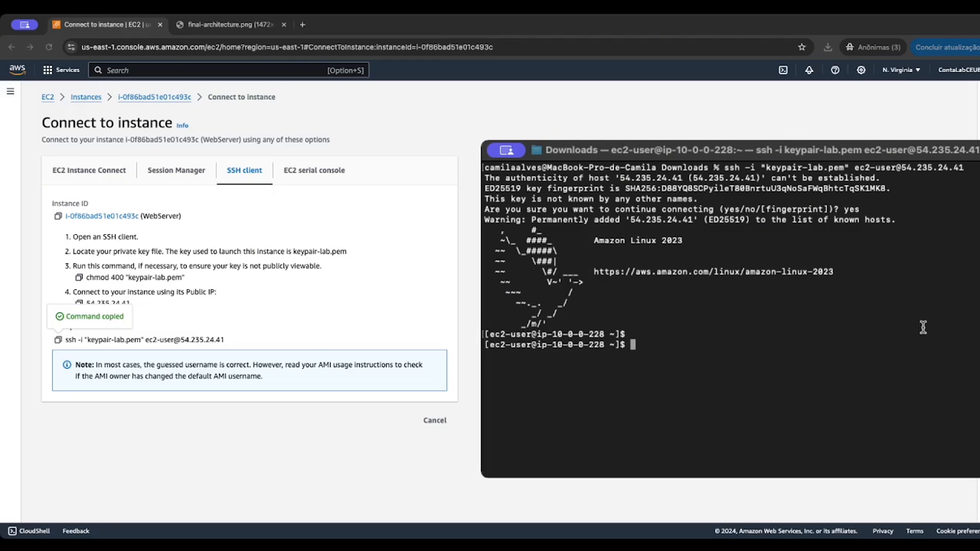
type("sudo su -")
key("Return")
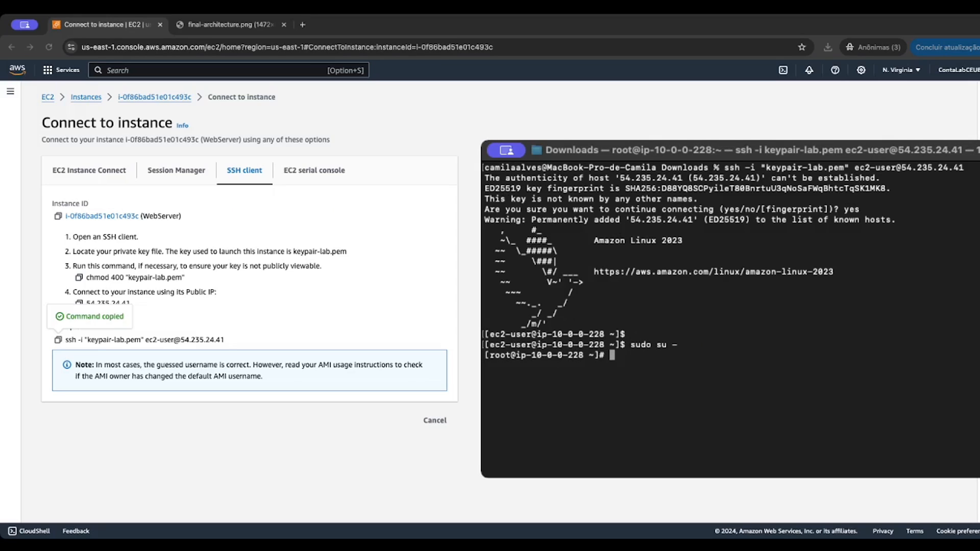
type("yum update -y")
key("Return")
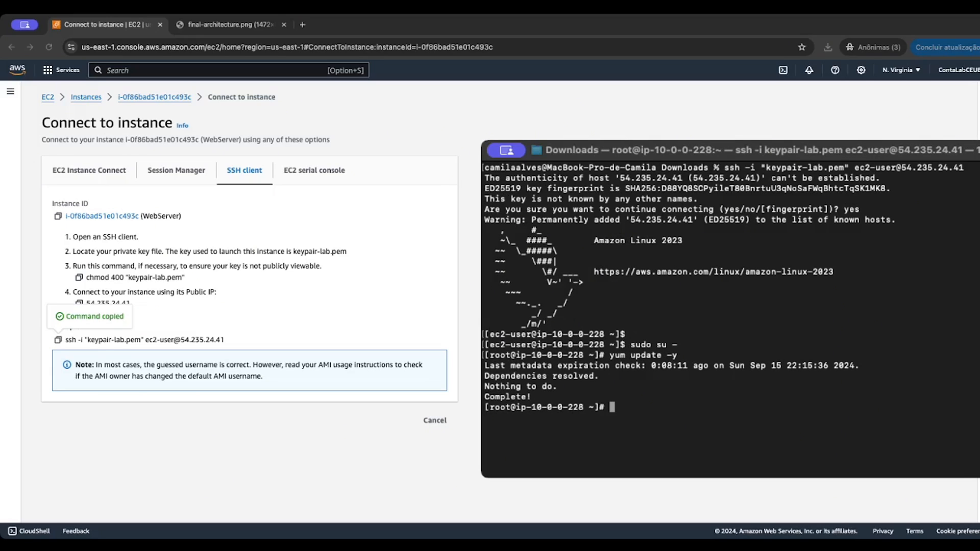
Install the Apache web server with yum install httpd -y
type("yum install httpd")
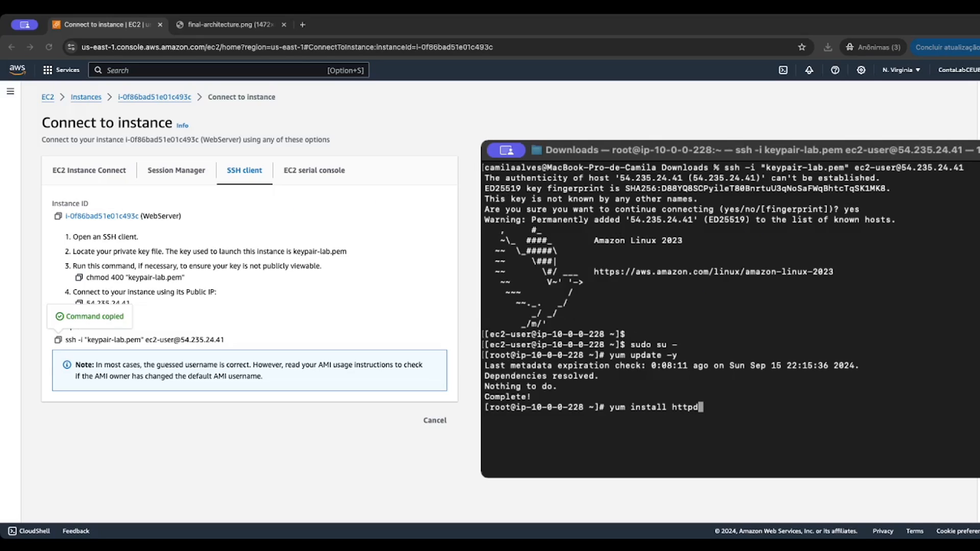
type(" -y")
key("Return")
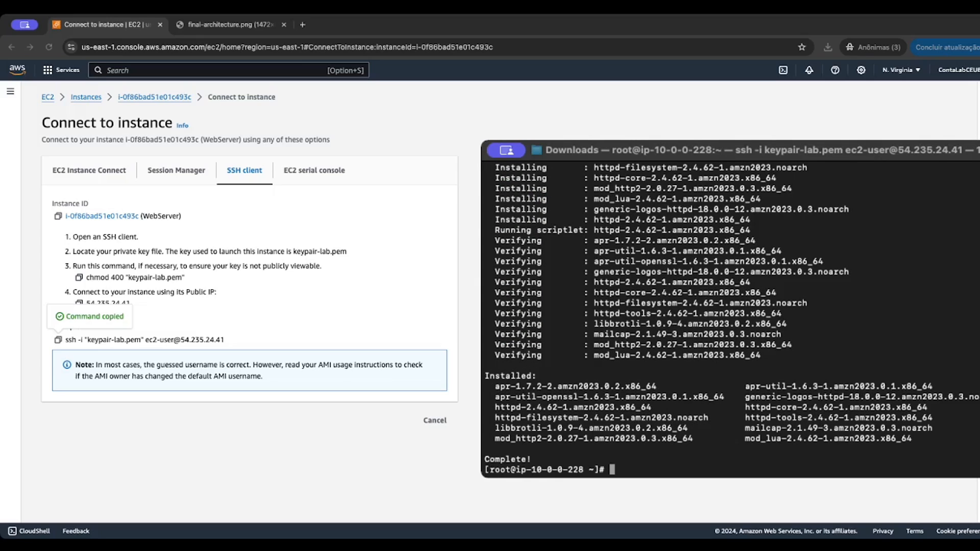
Clear the installation output from the terminal with the clear command
type("syste")
key("BackSpace")
key("BackSpace")
key("BackSpace")
key("BackSpace")
key("BackSpace")
type("clear")
key("Return")
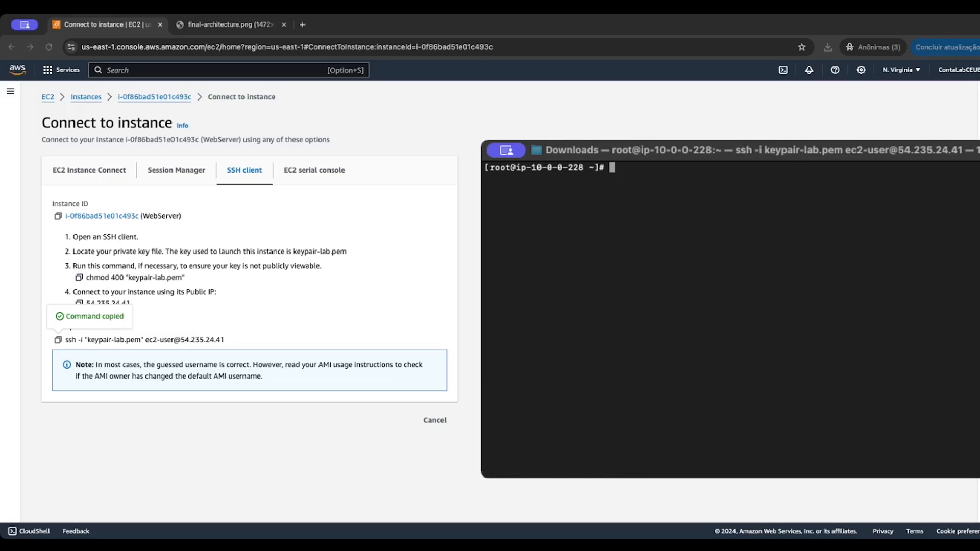
Start the httpd service and enable it at boot with systemctl
type("systemctl start httpd")
key("Return")
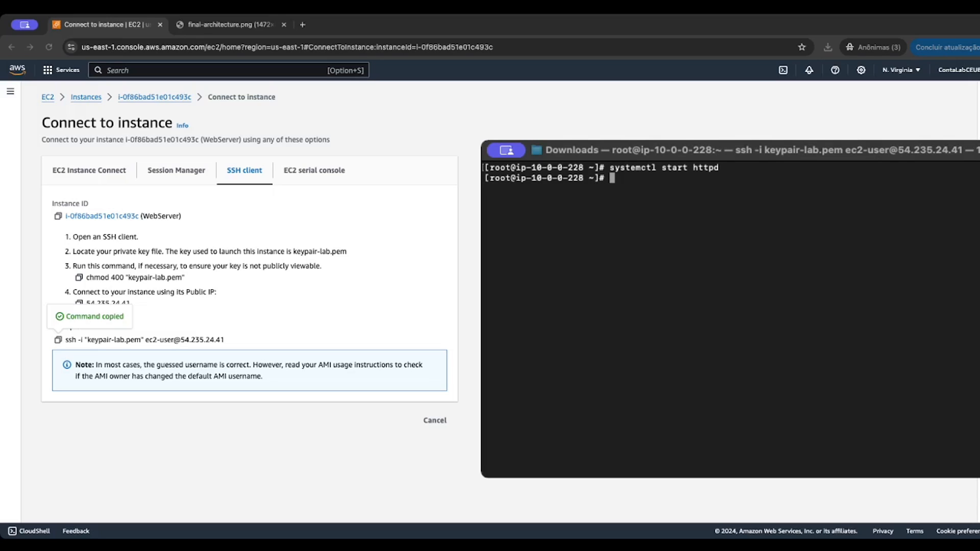
type("systemctl enable httpd")
key("Return")
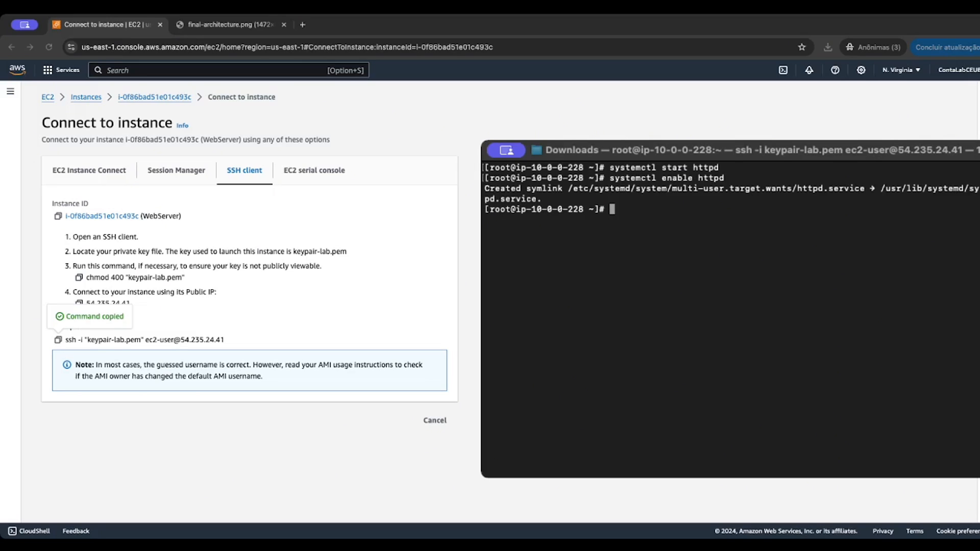
Write "Hello World" into /var/www/html/index.html with an echo command
type("echo \"Hello Workd")
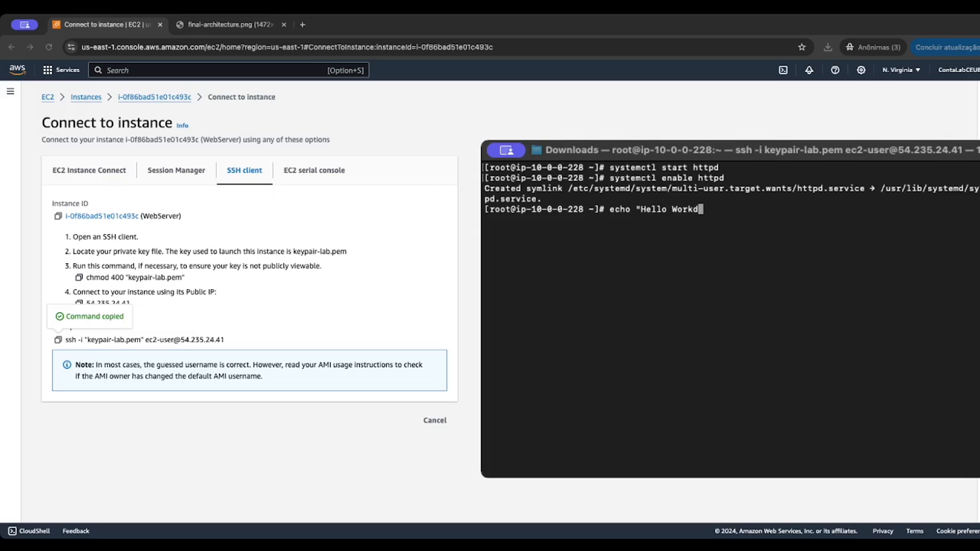
key("BackSpace")
key("BackSpace")
type("ld")
type("\"")
type(" > /var/ww")
type("w/")
key("BackSpace")
type("w/html/")
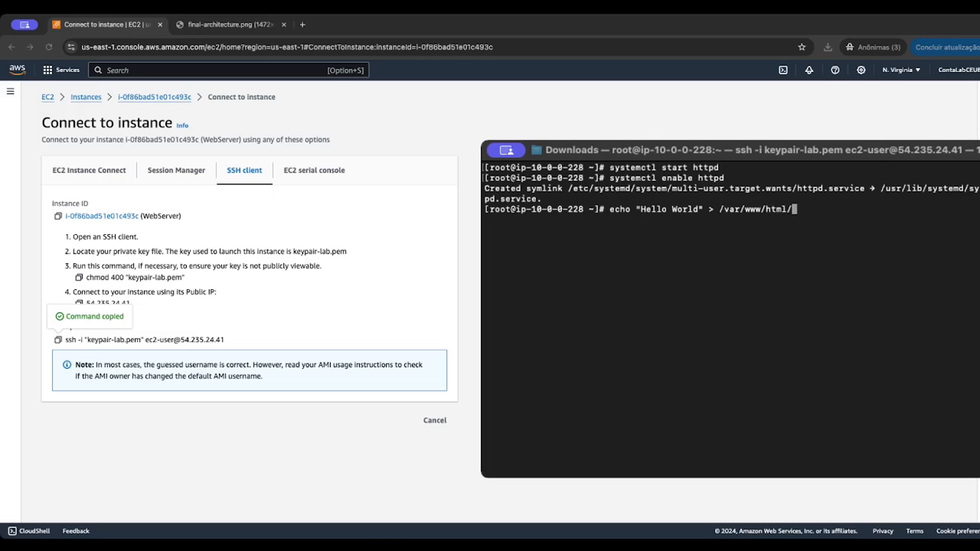
type("index.")
type("html")
key("Return")
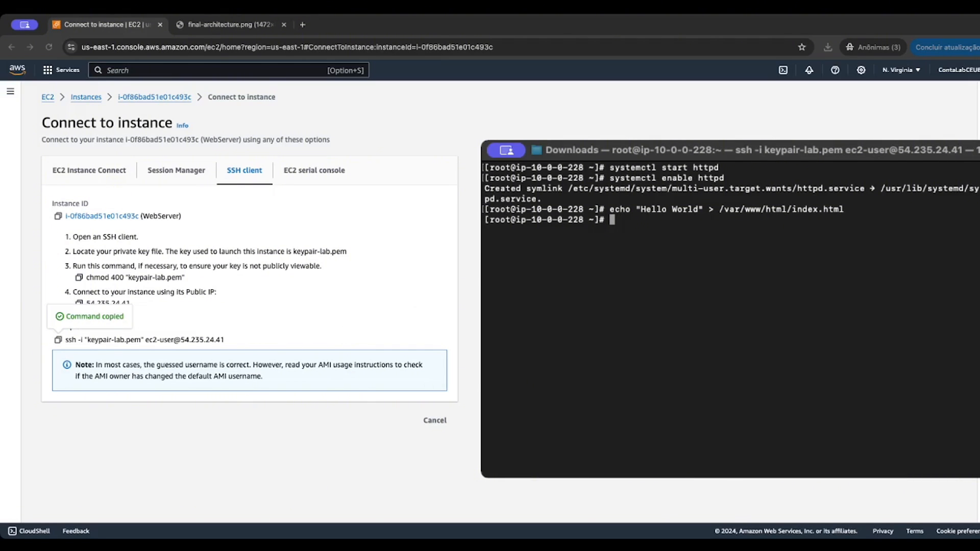
Switch to the browser and copy the instance's public IP address from the example SSH command
key("super+Tab")
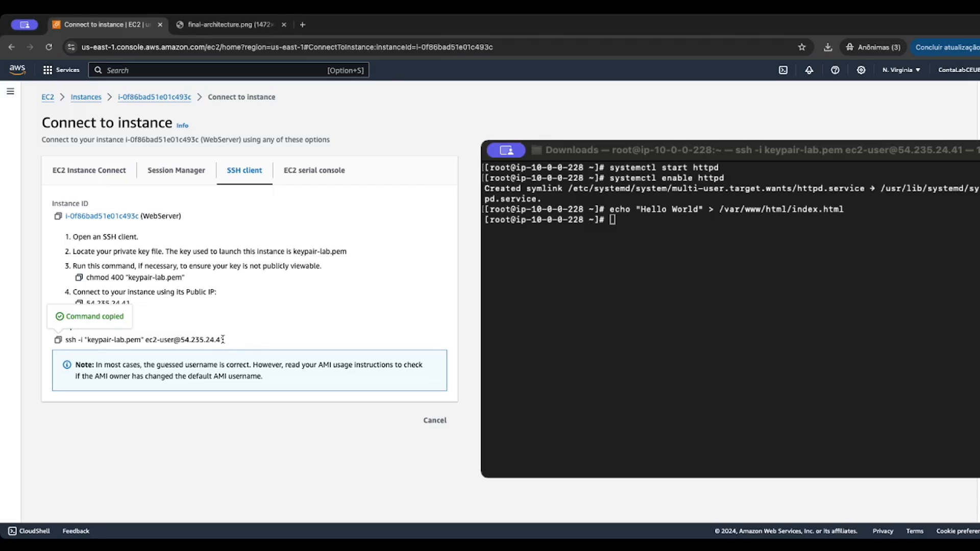
left_click_drag(226, 340, 182, 340)
key("super+c")
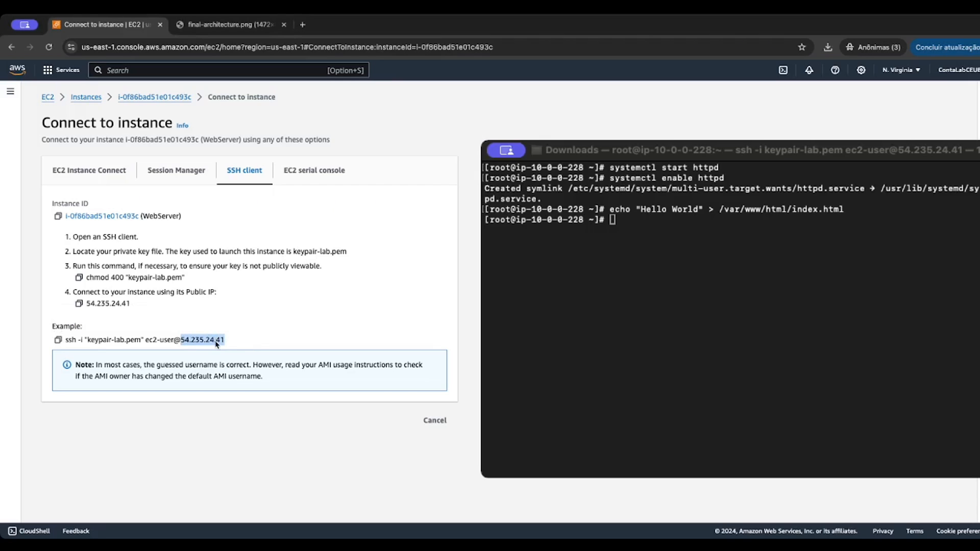
left_click(303, 25)
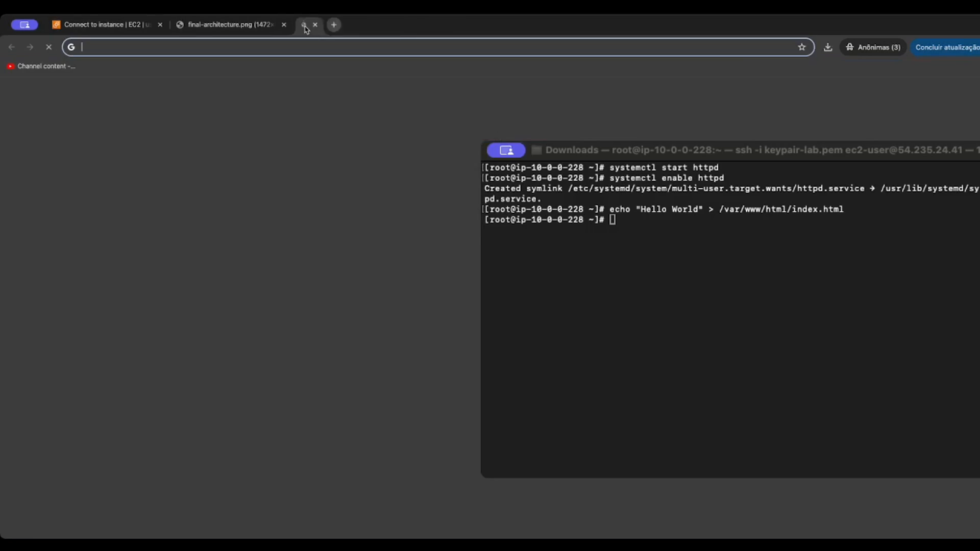
type("httpd")
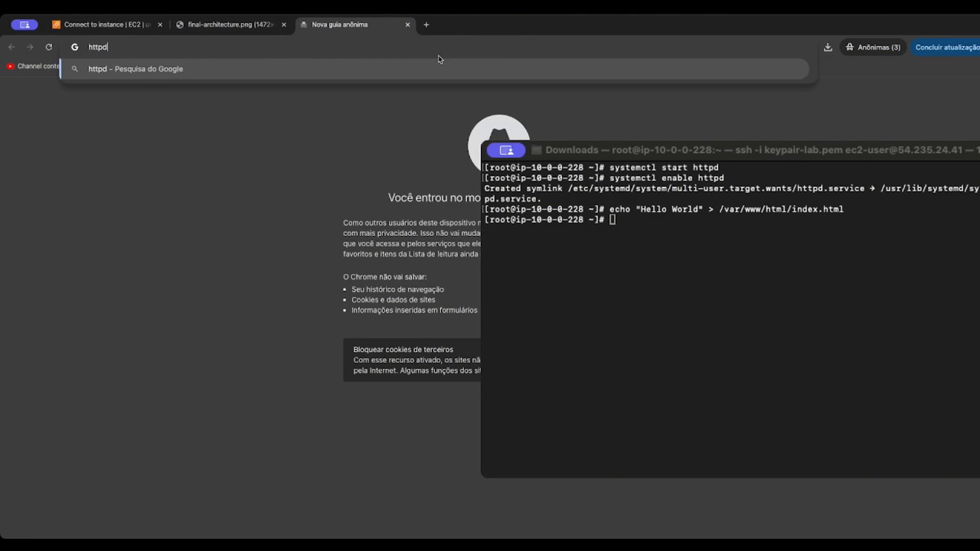
key("BackSpace")
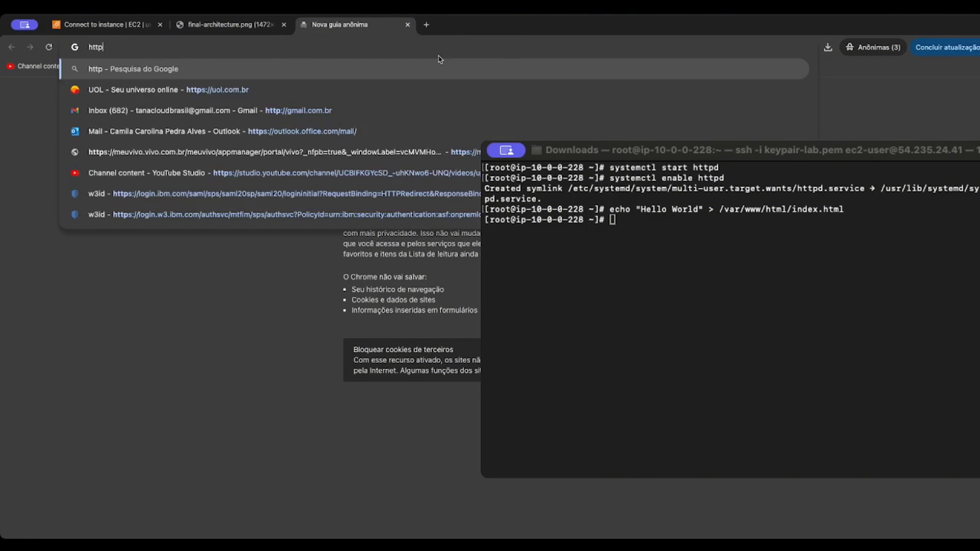
type("://")
key("super+v")
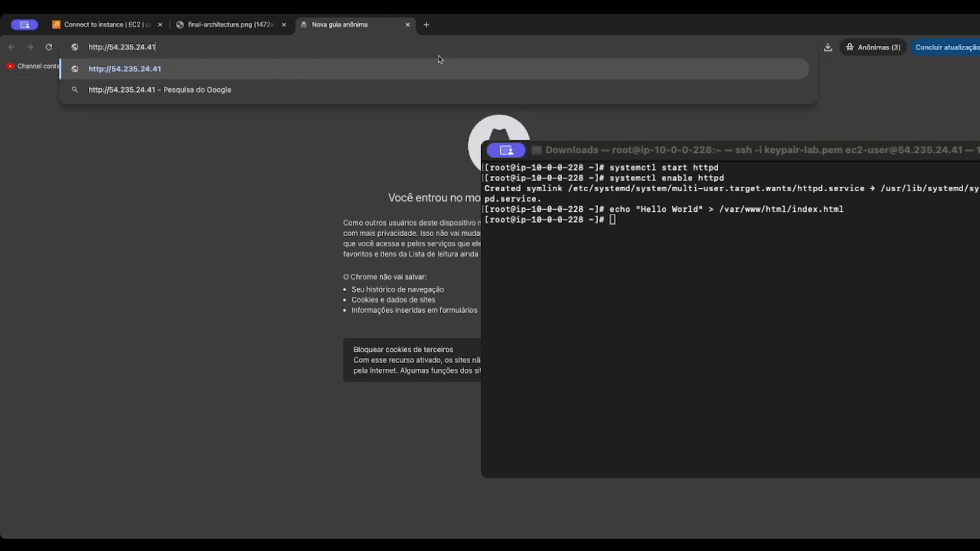
key("Return")
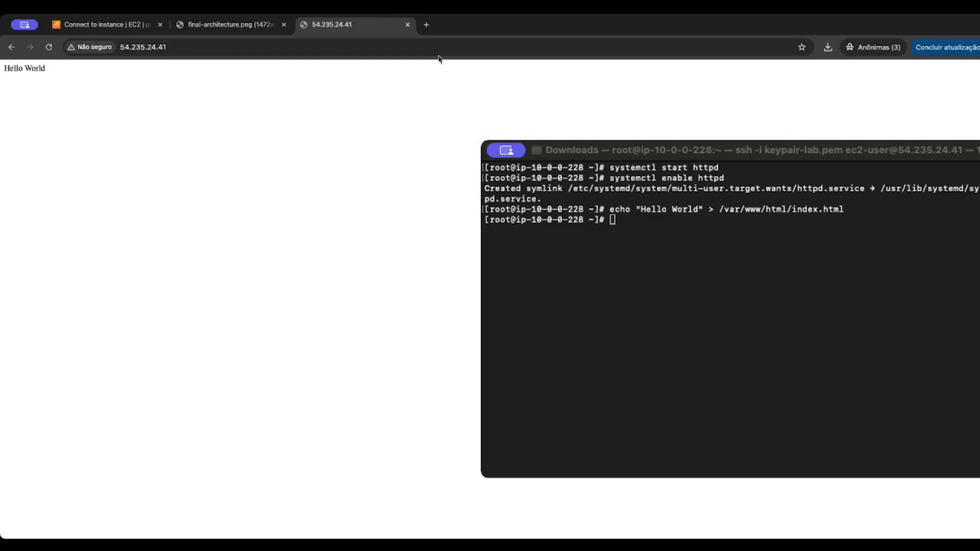
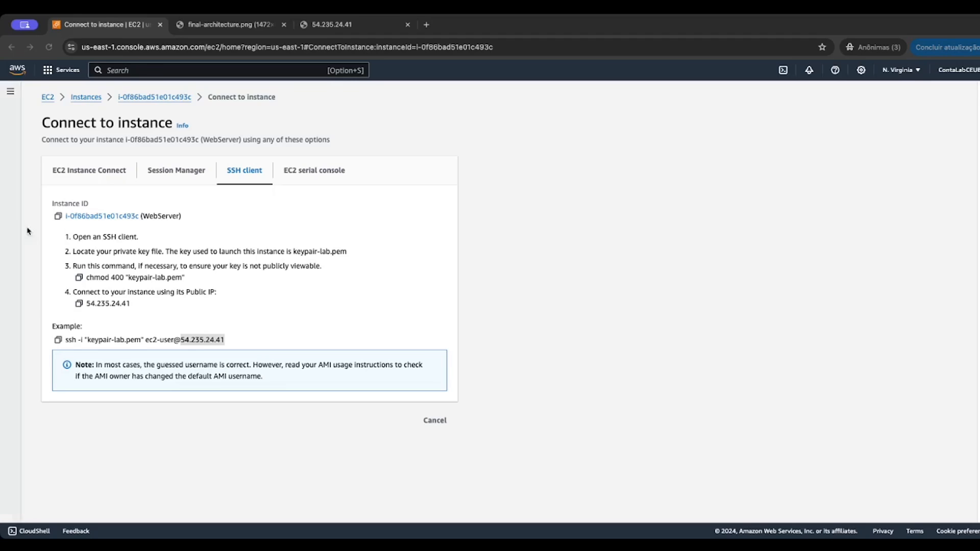
Start an image from the WebServer instance, named WebServerAMI with the description "Lab AMI for Web Server"
left_click(77, 98)
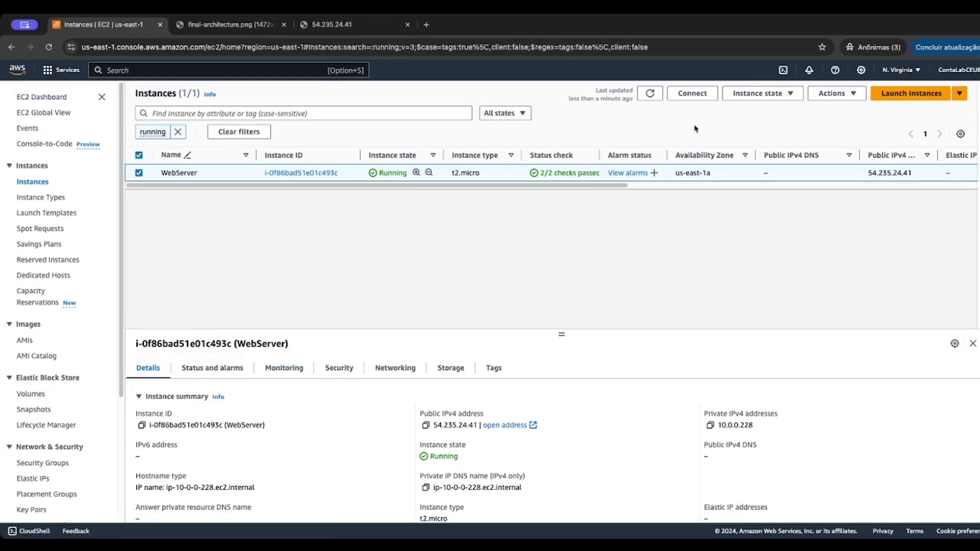
left_click(828, 93)
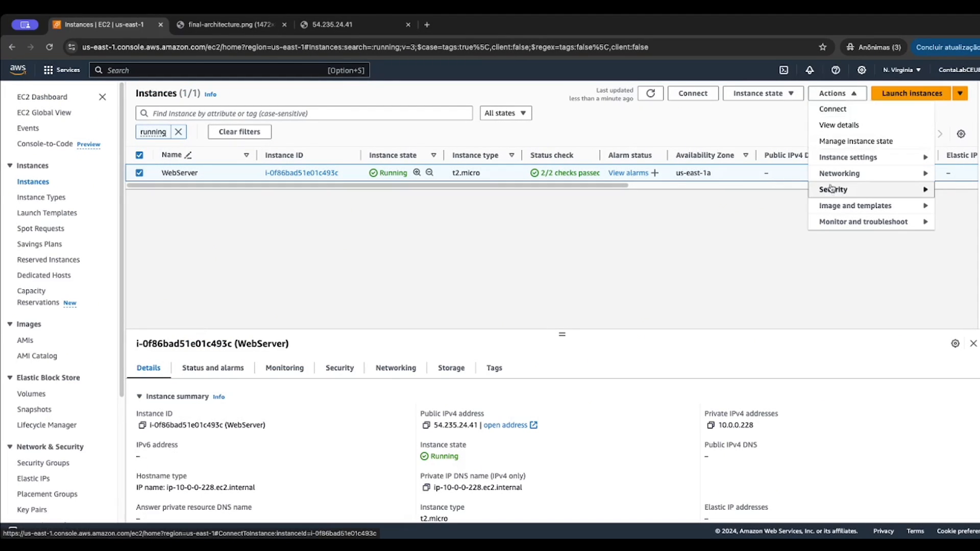
mouse_move(829, 206)
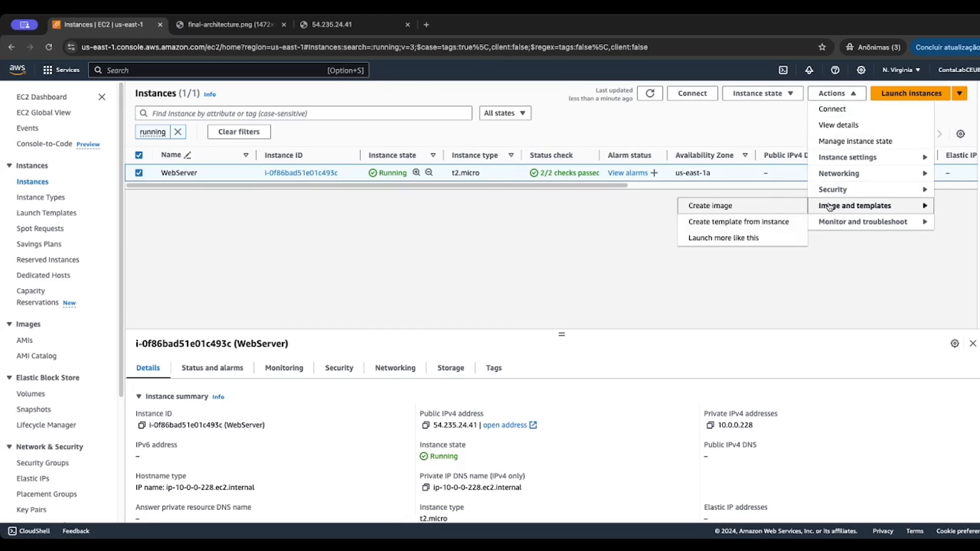
left_click(741, 208)
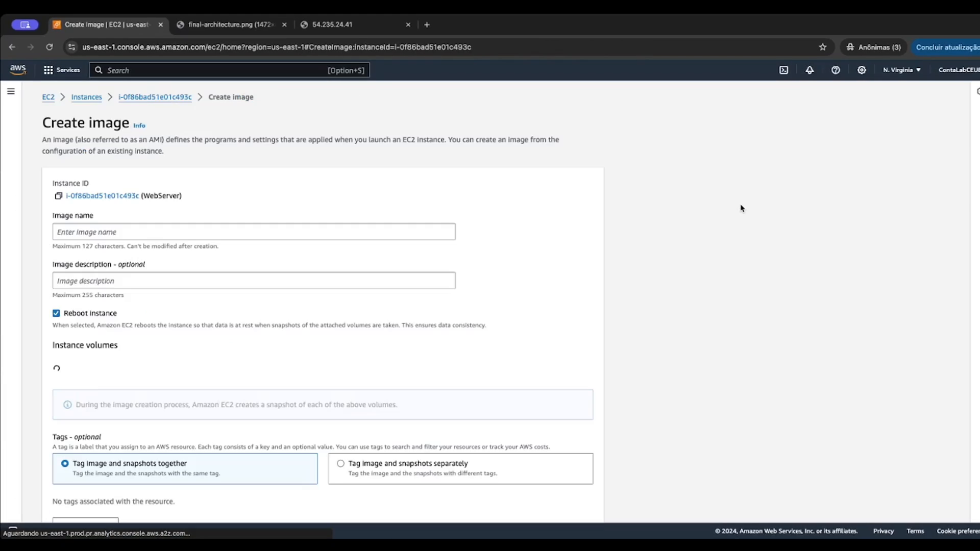
left_click(269, 233)
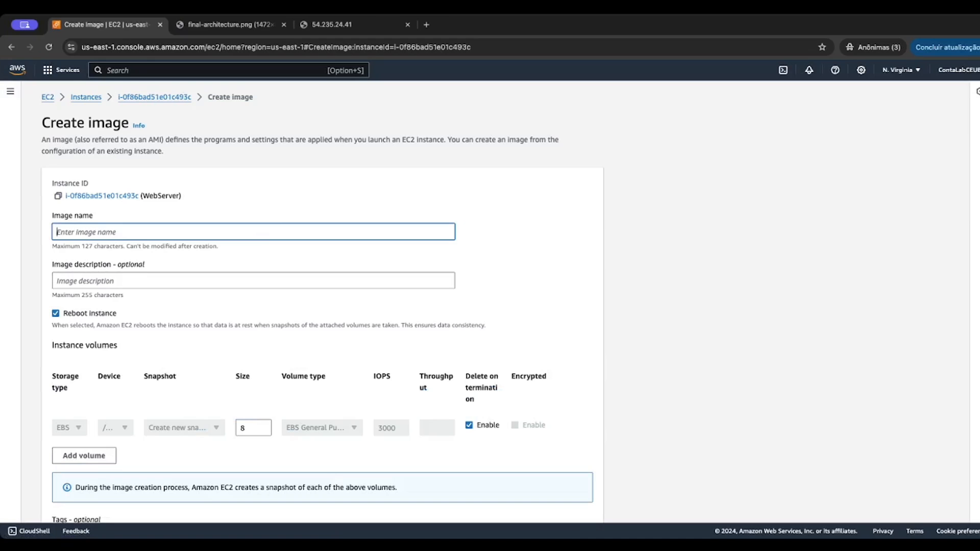
key("super+Tab")
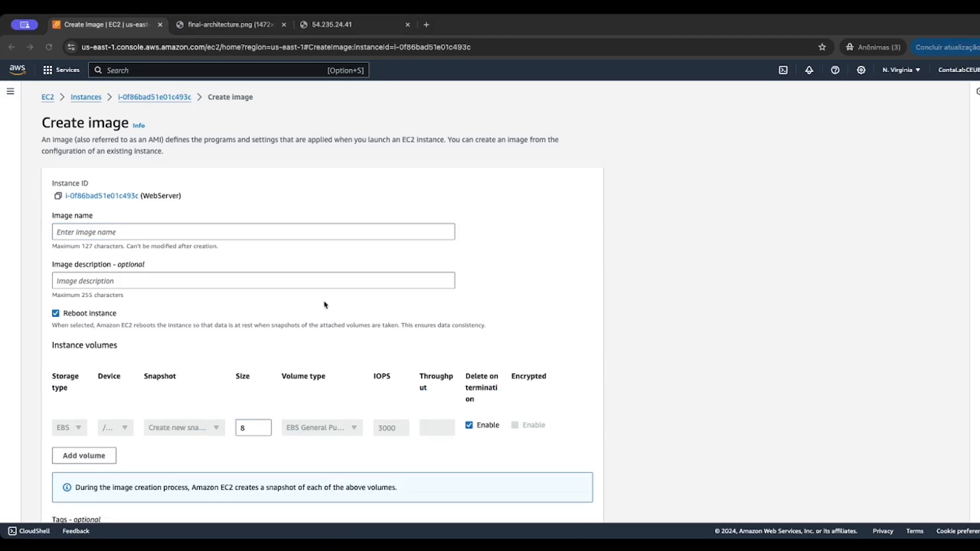
left_click(329, 236)
type("WebServerAMI")
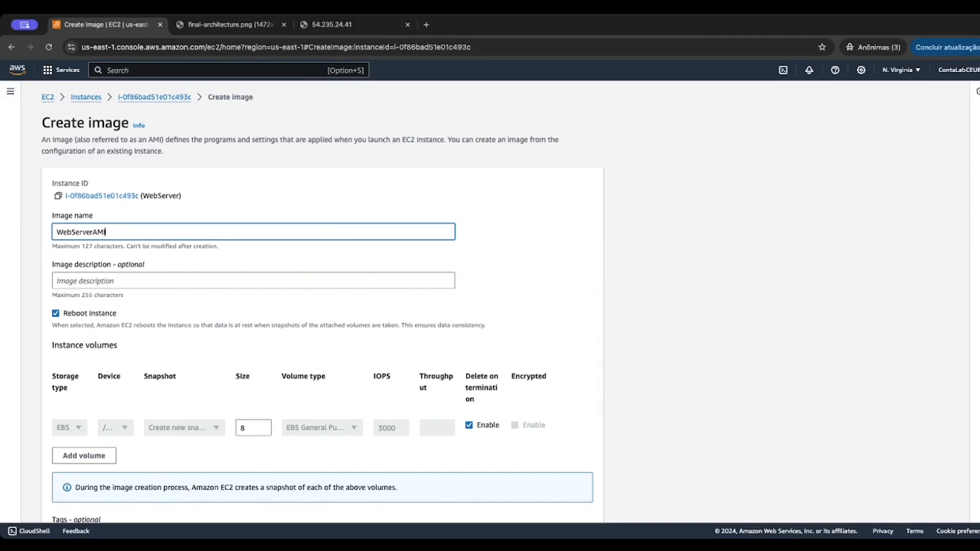
left_click(209, 277)
type("Lab AMI")
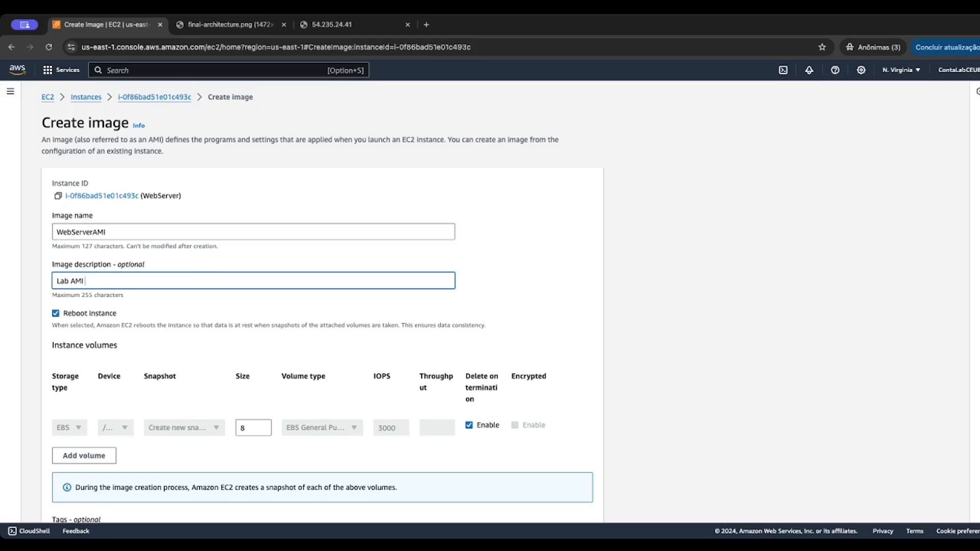
type(" for Web Server")
Try to create the WebServerAMI image with the default reboot, volume and tag settings
scroll(139, 321, "down", 3)
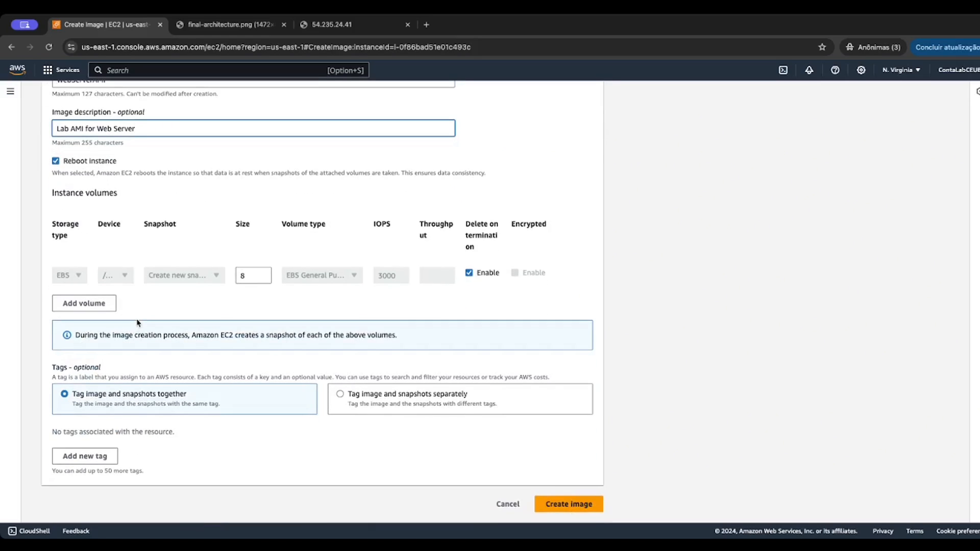
scroll(204, 327, "up", 3)
scroll(211, 327, "down", 2)
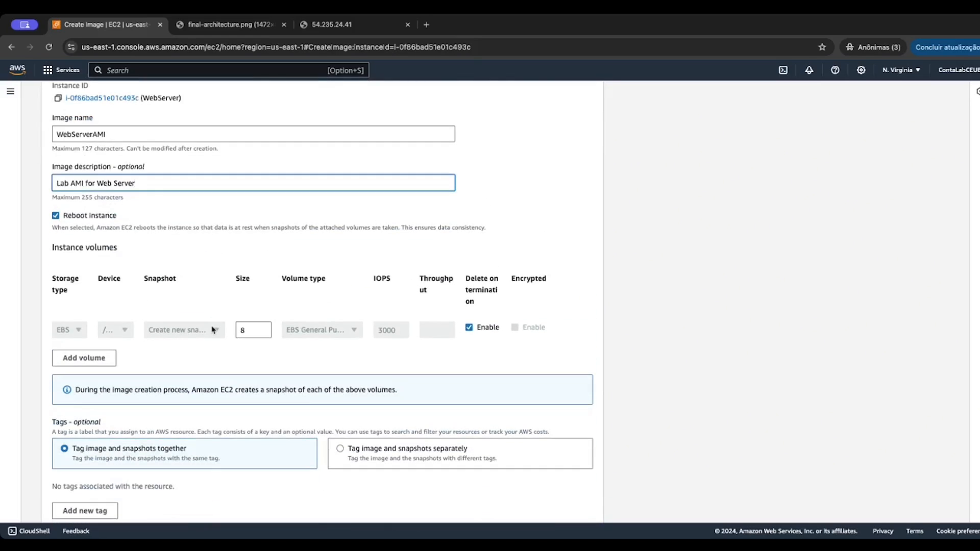
scroll(212, 330, "up", 2)
scroll(212, 327, "down", 3)
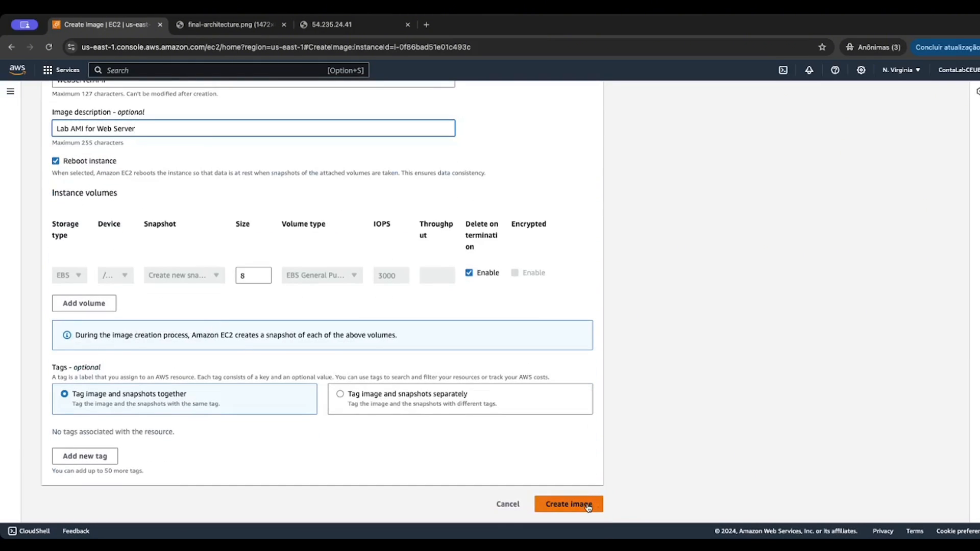
left_click(588, 506)
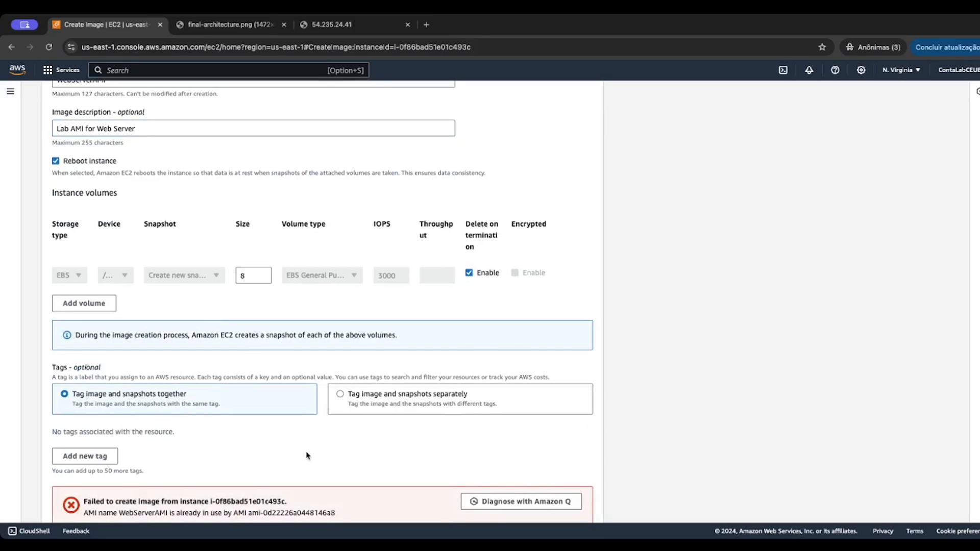
Change the image name to WebServerAMI2 and create the image
scroll(306, 454, "down", 1)
scroll(305, 453, "up", 3)
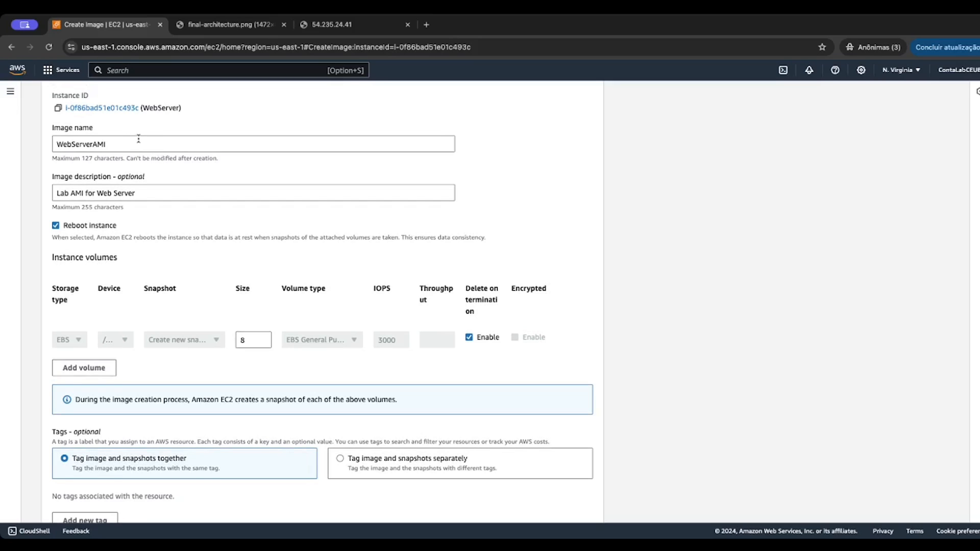
left_click(138, 139)
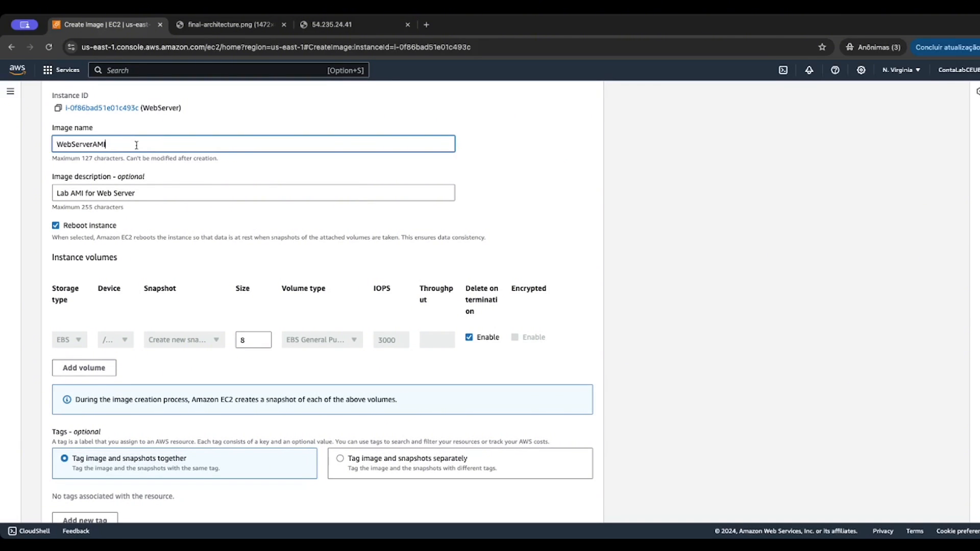
type("2")
scroll(594, 272, "down", 1)
scroll(595, 272, "up", 2)
scroll(595, 272, "down", 4)
left_click(592, 501)
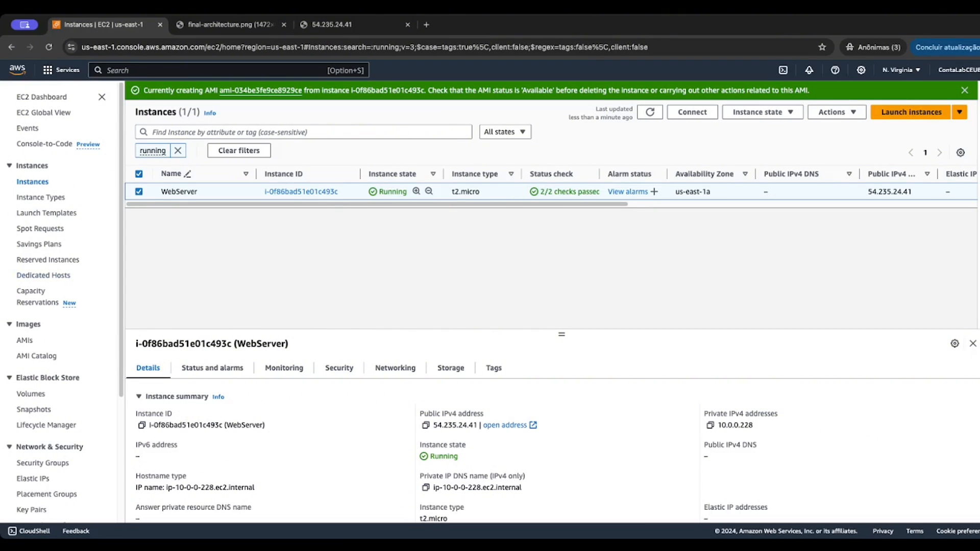
Open the list of owned AMIs and refresh it to check the new image's status
left_click(24, 343)
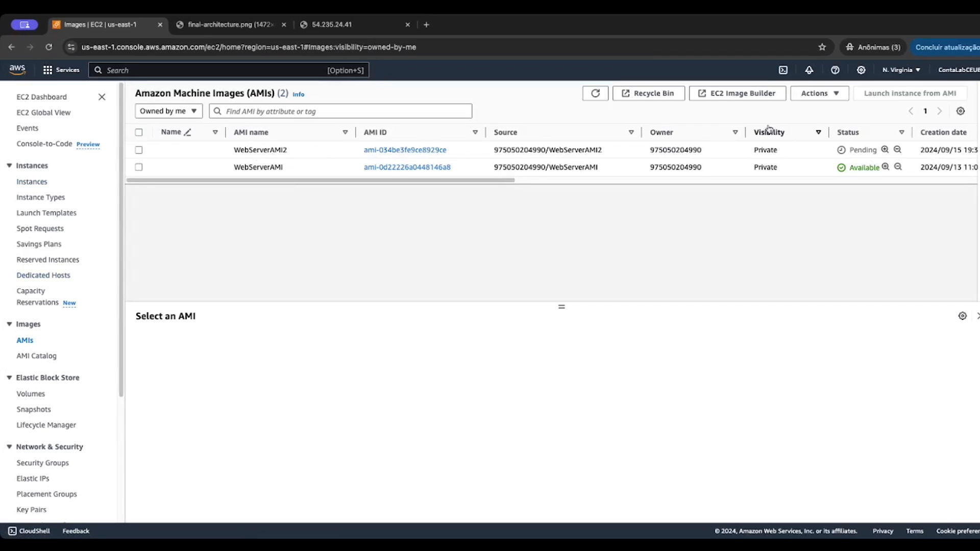
left_click(594, 95)
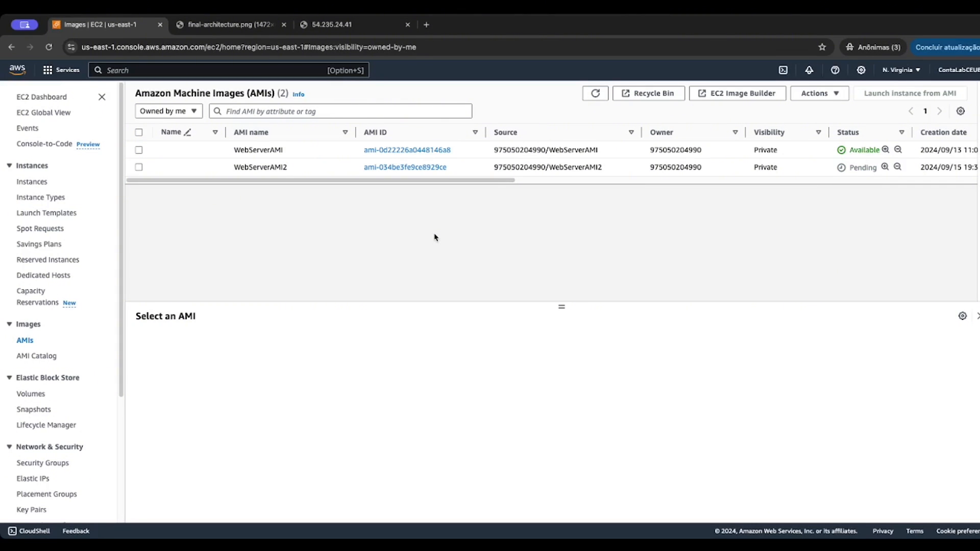
Start a new load balancing target group of type Instances and name it WebServerGroup
scroll(98, 380, "down", 5)
scroll(98, 380, "down", 2)
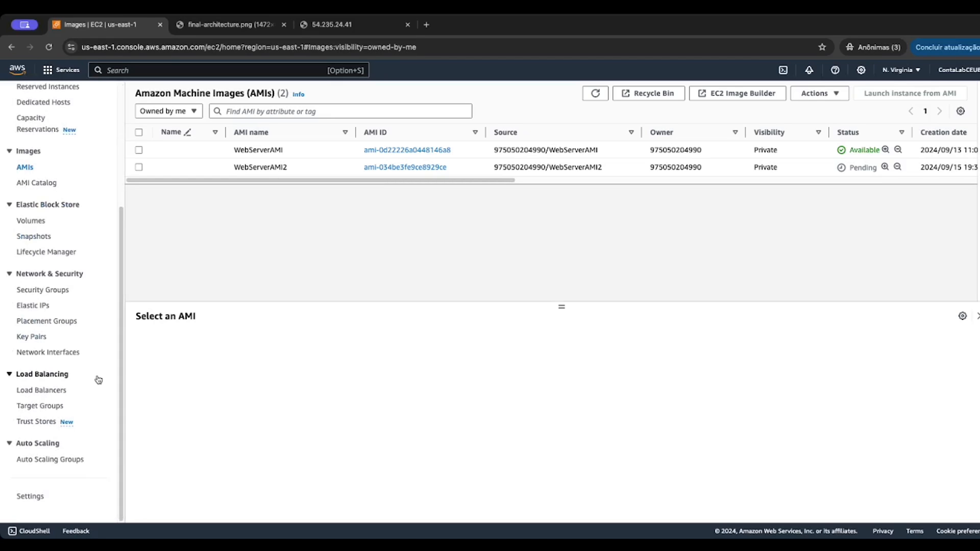
left_click(41, 407)
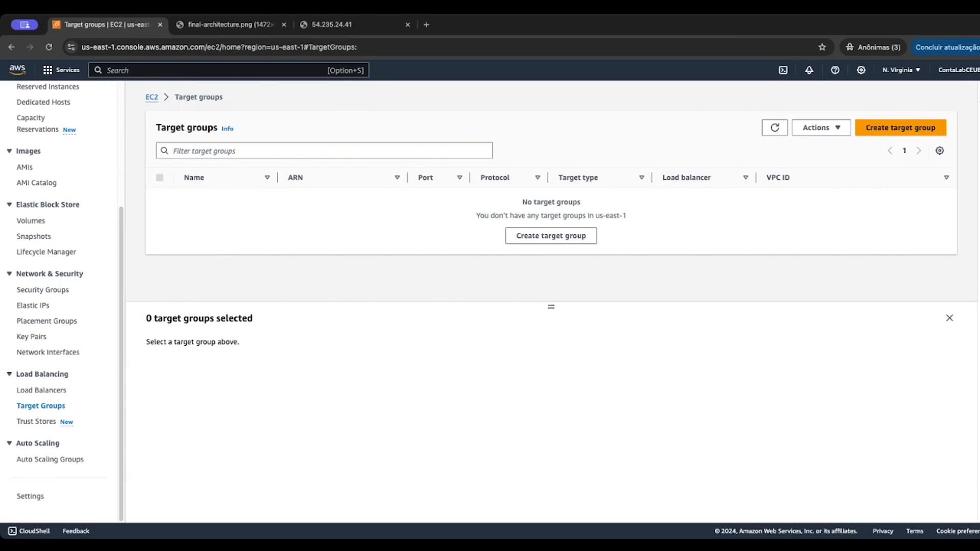
left_click(889, 129)
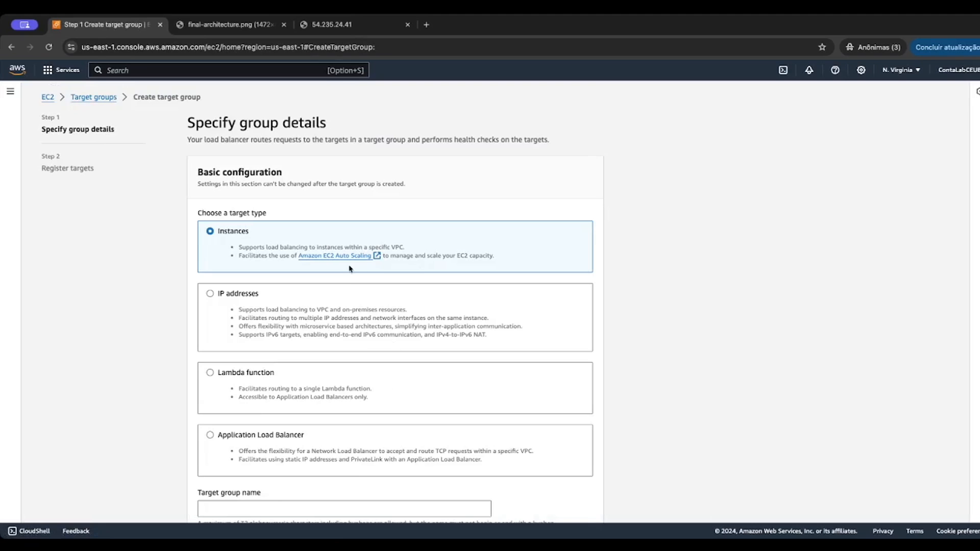
scroll(349, 268, "down", 5)
scroll(349, 253, "up", 3)
scroll(269, 200, "down", 1)
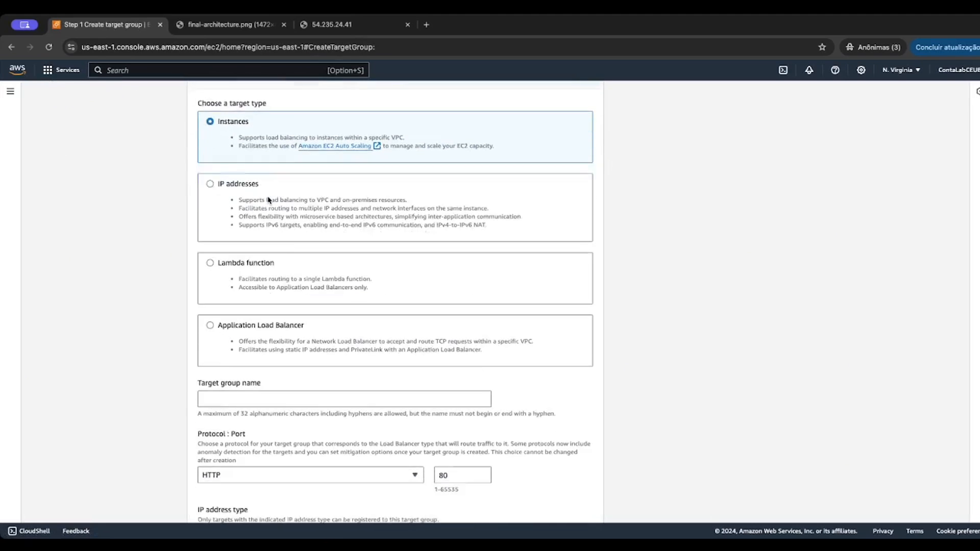
scroll(269, 200, "down", 3)
left_click(277, 279)
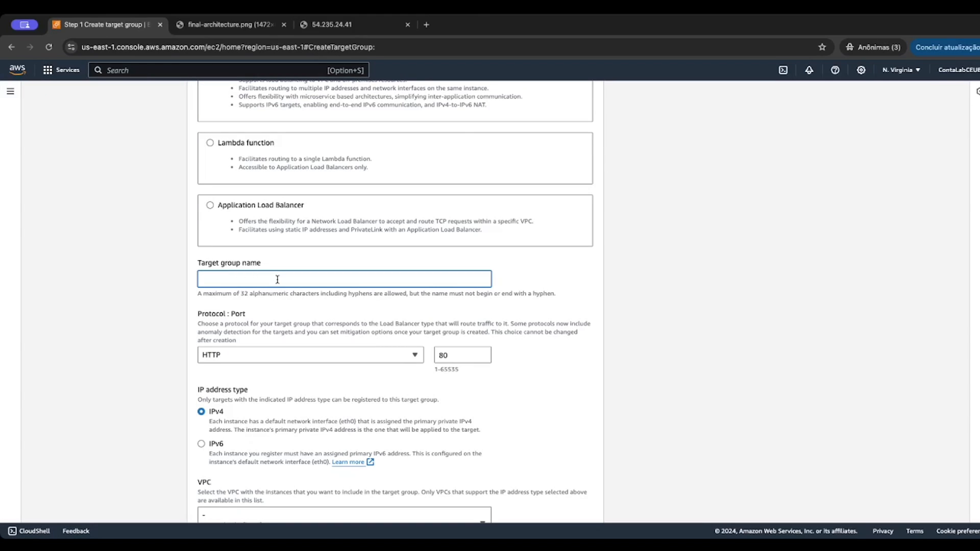
type("WebServerGroup")
Set the target group's VPC to WebServerVPC, keeping HTTP on port 80 and IPv4
scroll(248, 270, "down", 2)
scroll(370, 278, "down", 3)
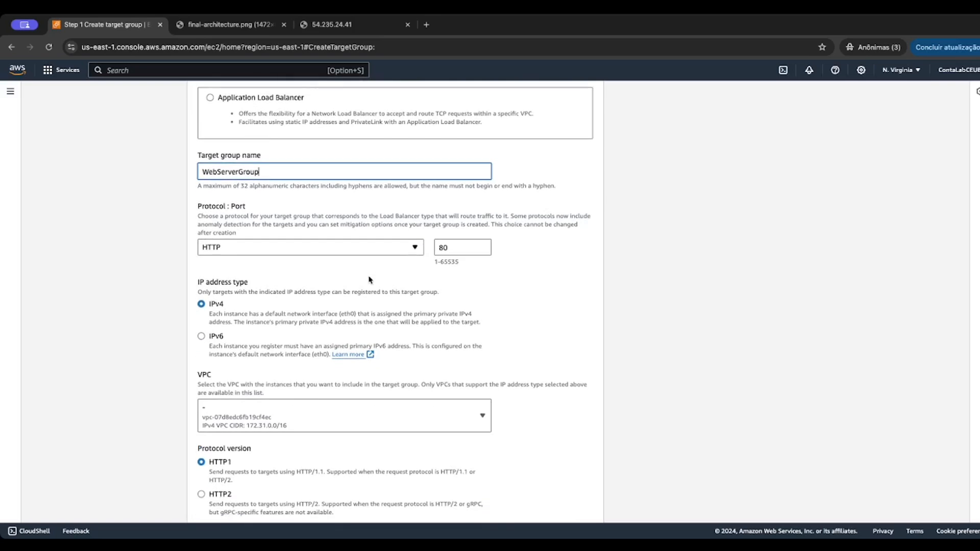
scroll(369, 279, "down", 2)
left_click(355, 243)
left_click(305, 287)
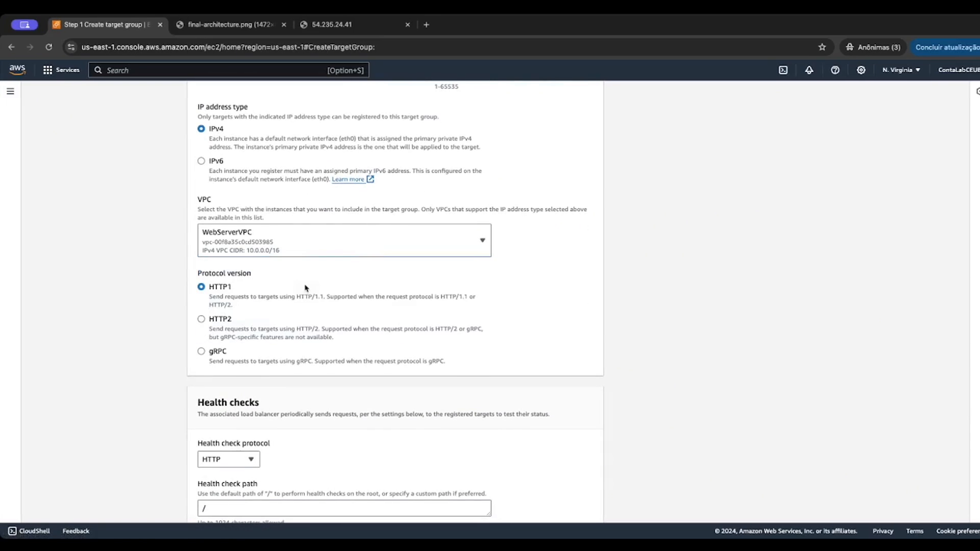
Examine the target group's protocol version and health check options, including the advanced health check settings
scroll(306, 287, "down", 1)
scroll(307, 285, "down", 2)
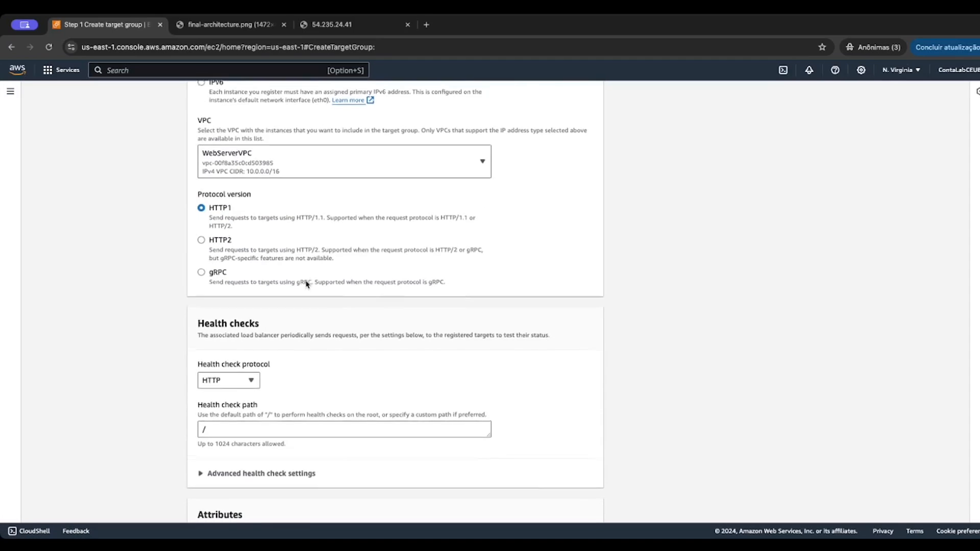
scroll(307, 285, "down", 2)
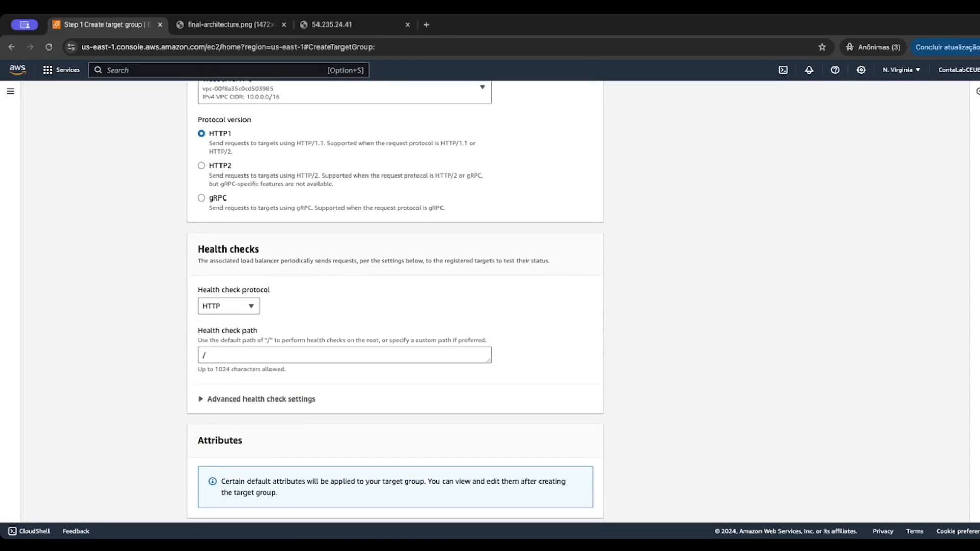
scroll(289, 385, "down", 1)
left_click(289, 386)
scroll(289, 385, "down", 2)
scroll(288, 385, "down", 9)
scroll(288, 384, "up", 8)
left_click(280, 287)
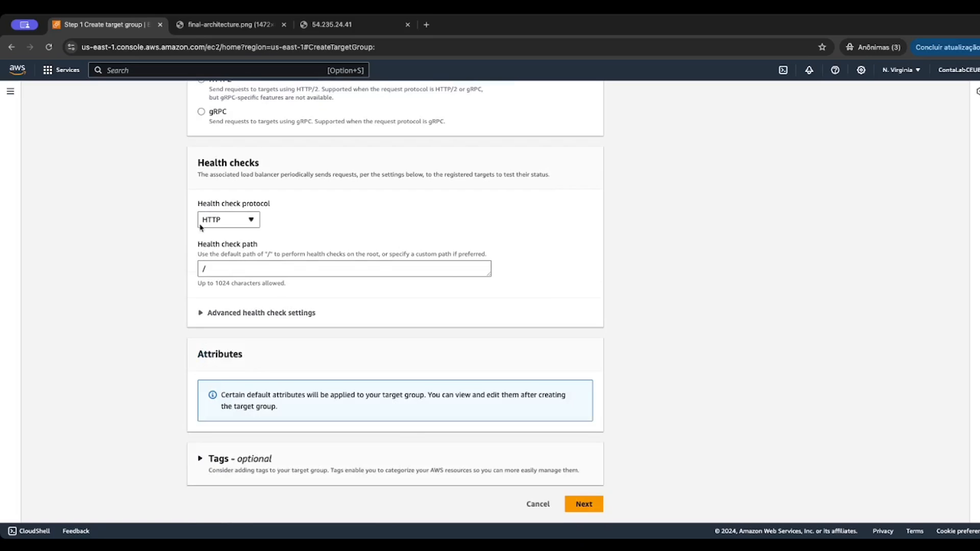
Create the WebServerGroup target group without registering any instances as targets
left_click(583, 505)
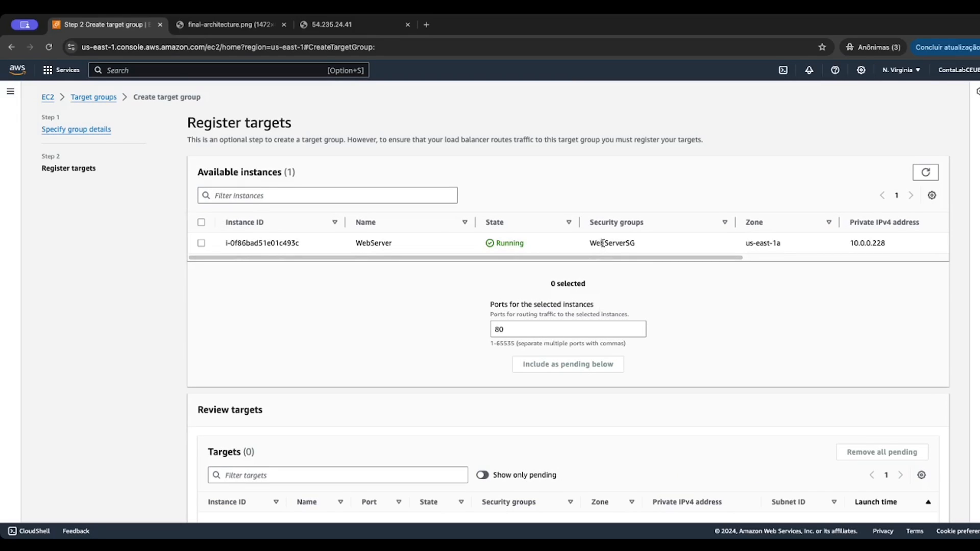
scroll(598, 261, "down", 2)
scroll(659, 375, "down", 1)
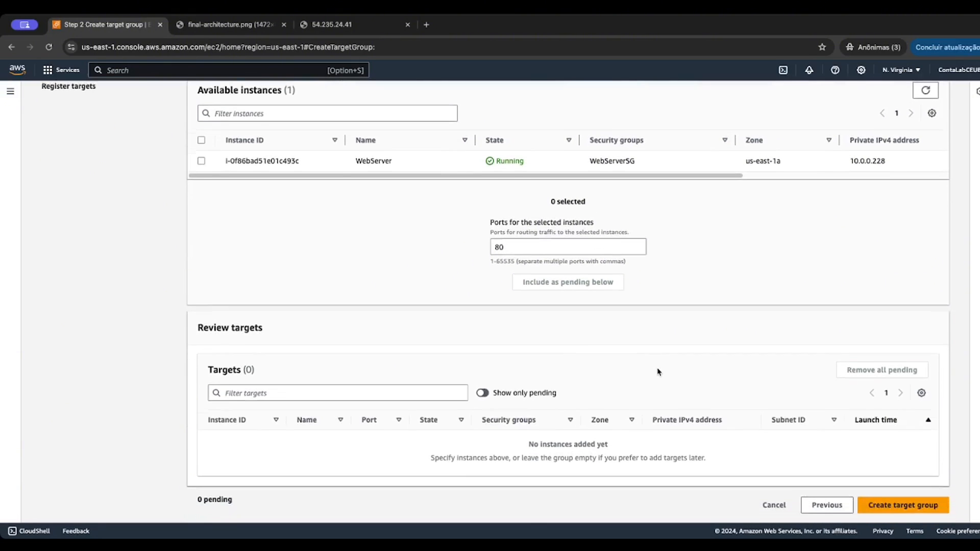
left_click(934, 506)
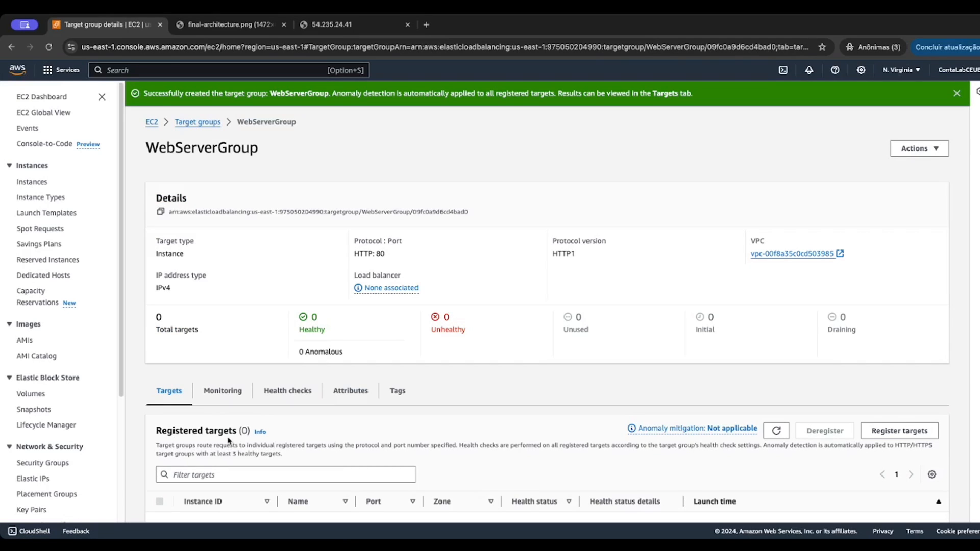
Start creating a new Application Load Balancer from the EC2 load balancers page
left_click_drag(120, 390, 132, 510)
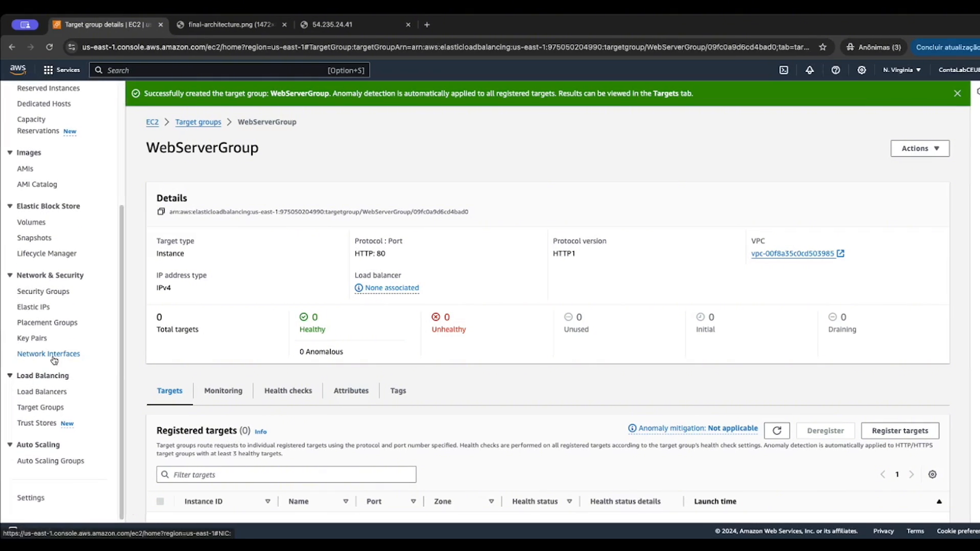
left_click(57, 393)
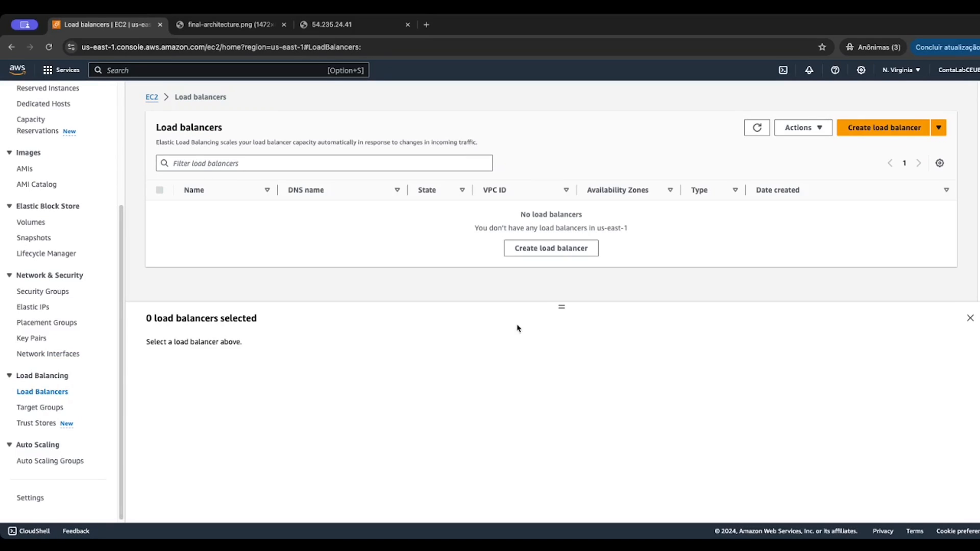
left_click(559, 248)
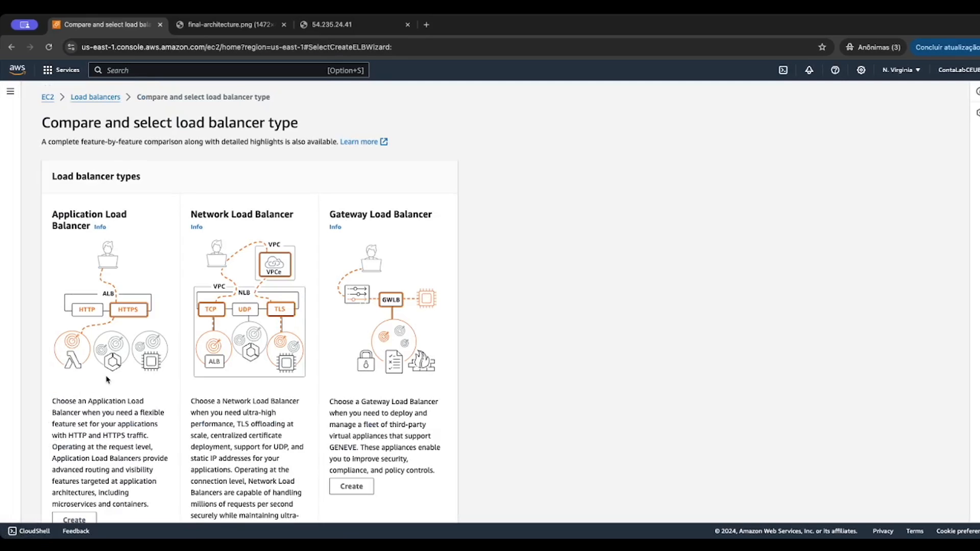
scroll(108, 380, "down", 1)
scroll(105, 396, "down", 3)
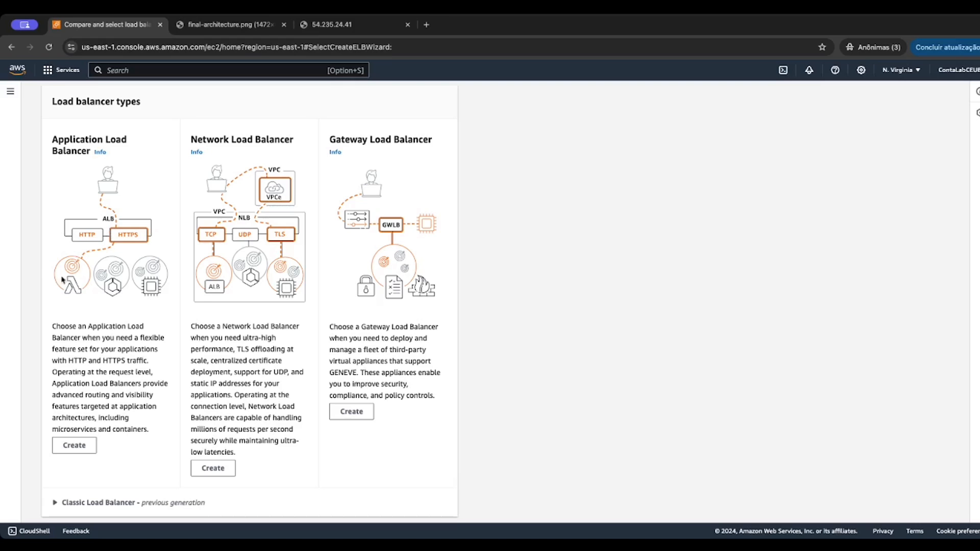
left_click(81, 448)
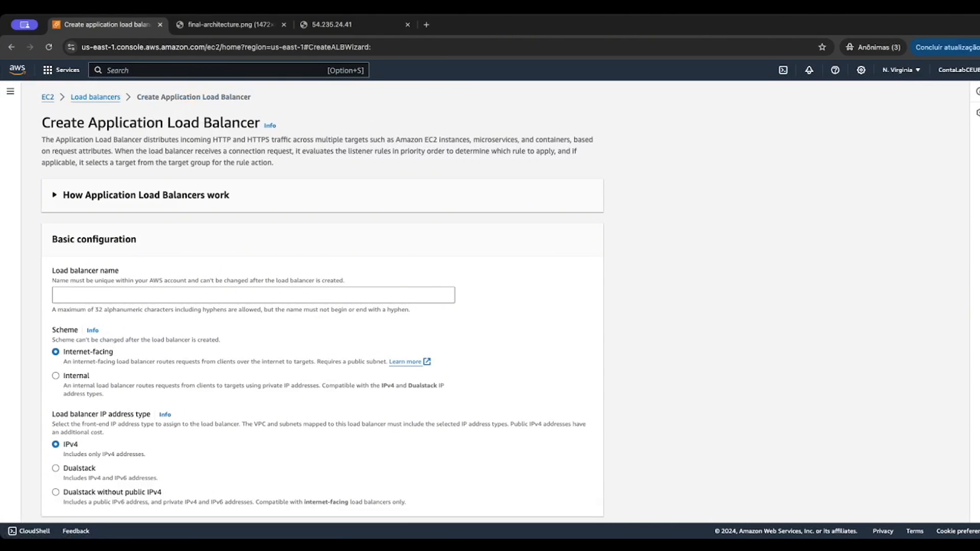
Name the load balancer WebServerELB, keeping the Internet-facing scheme and the IPv4 address type
scroll(326, 295, "down", 1)
left_click(326, 271)
type("WebSer")
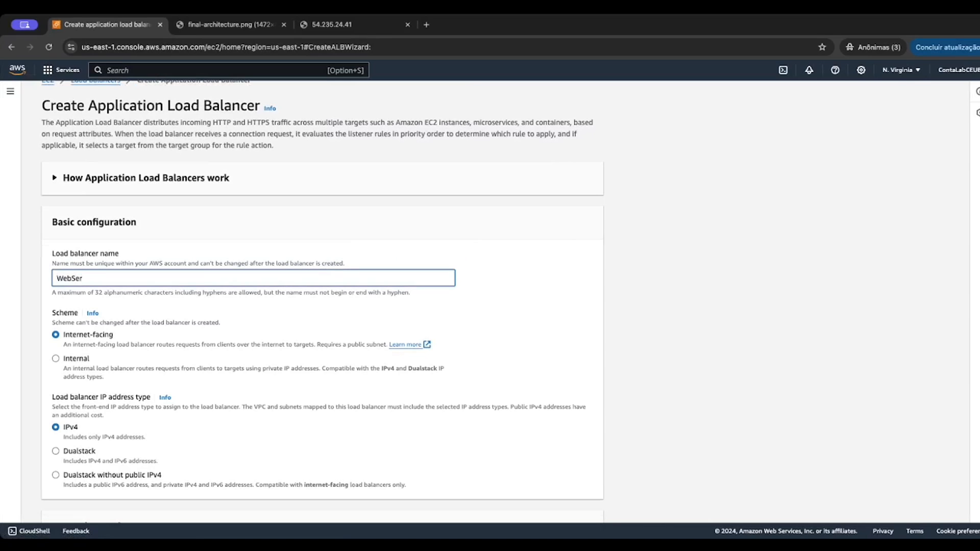
type("verELB")
scroll(112, 298, "down", 3)
scroll(84, 367, "down", 5)
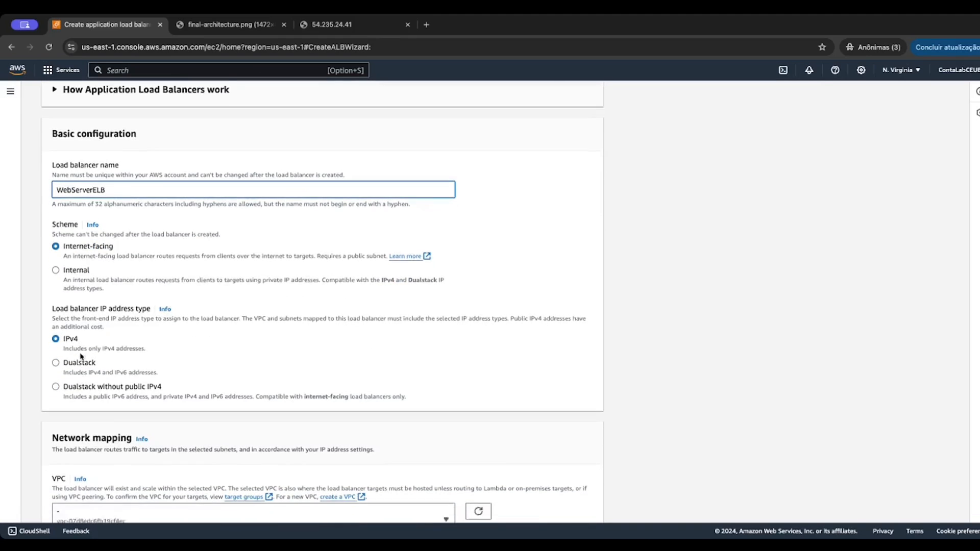
Set the load balancer's VPC to WebServerVPC in the network mapping
scroll(77, 337, "down", 10)
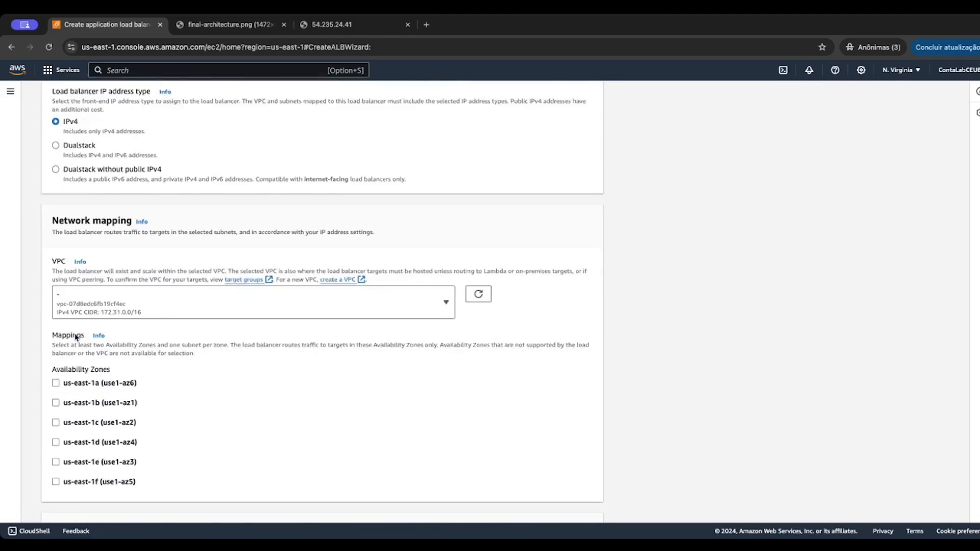
scroll(83, 327, "up", 4)
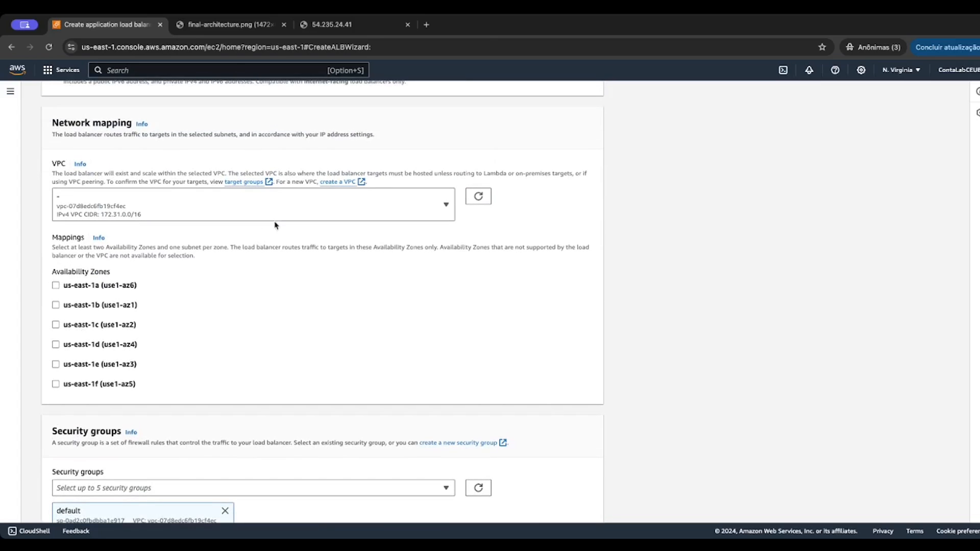
left_click(261, 208)
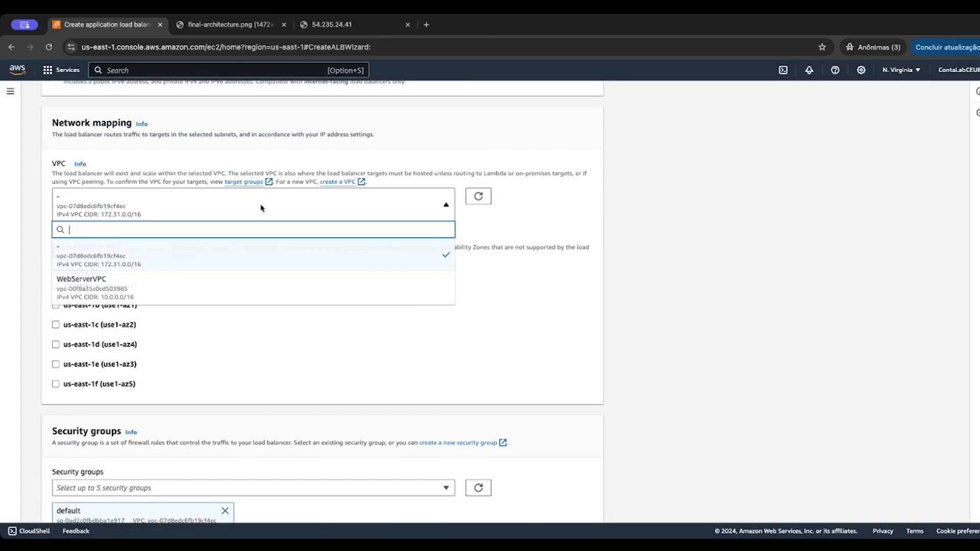
left_click(250, 287)
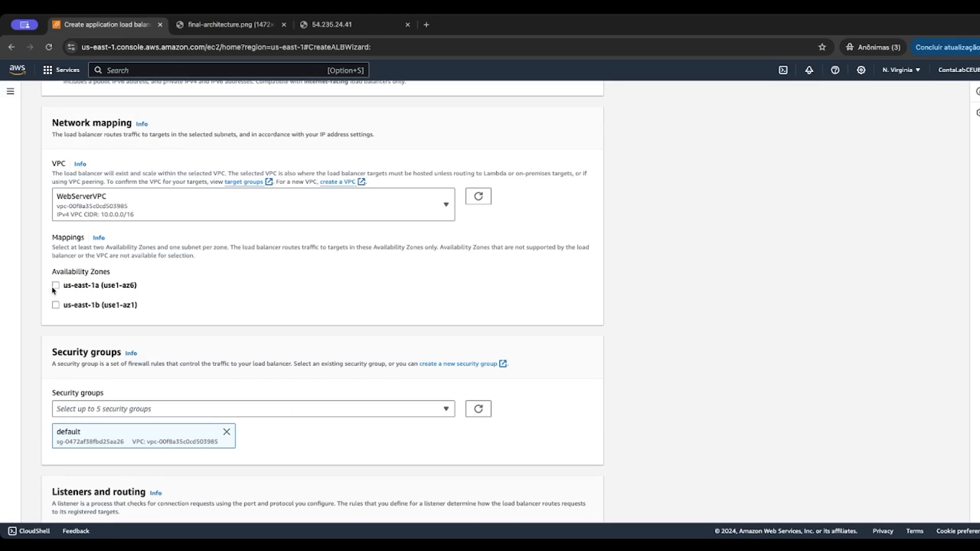
Map the load balancer to us-east-1a with PublicSubnet1 and us-east-1b with PublicSubnet2
left_click(55, 287)
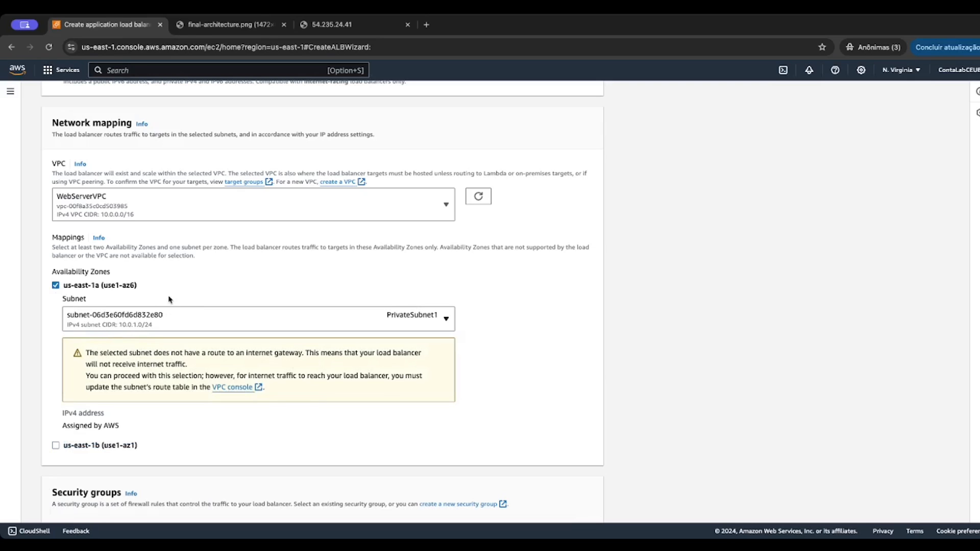
left_click(168, 315)
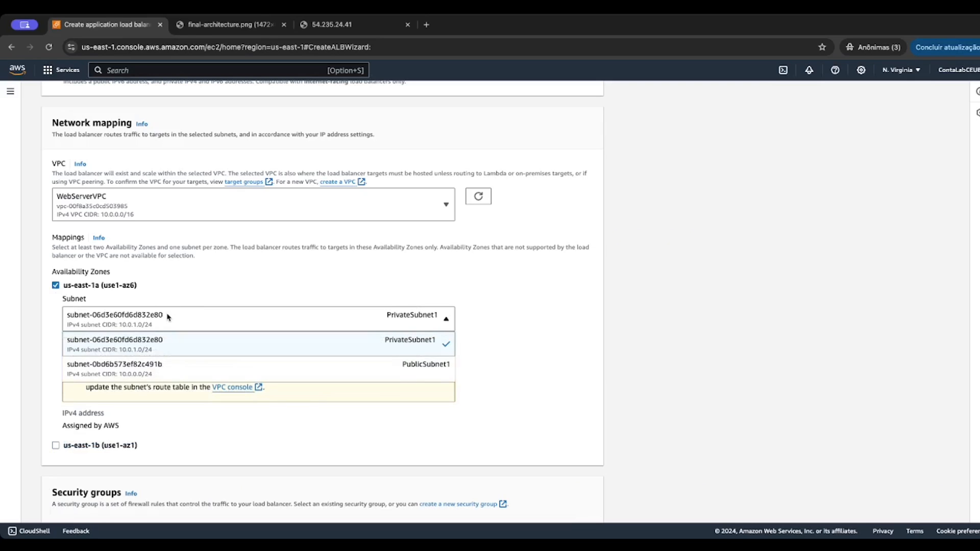
left_click(151, 375)
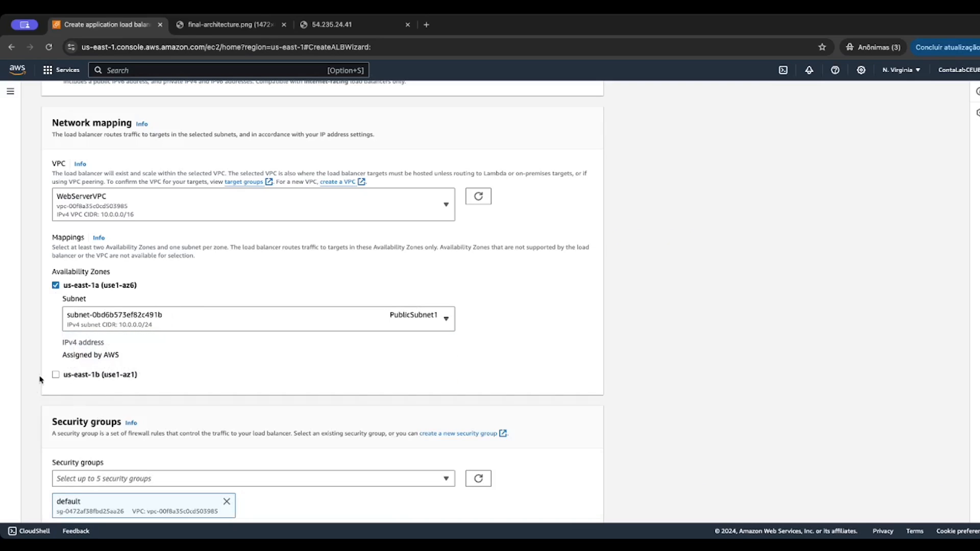
left_click(56, 374)
left_click(163, 405)
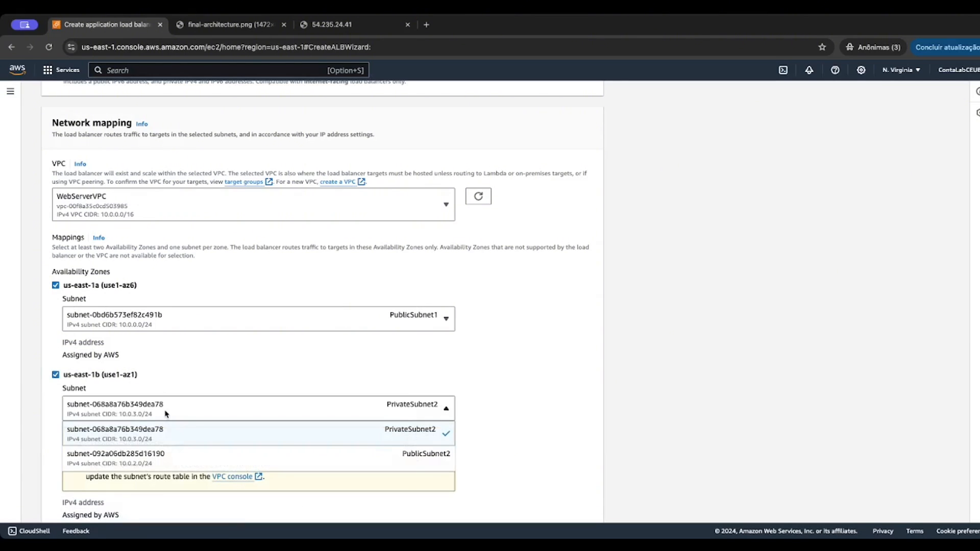
left_click(195, 459)
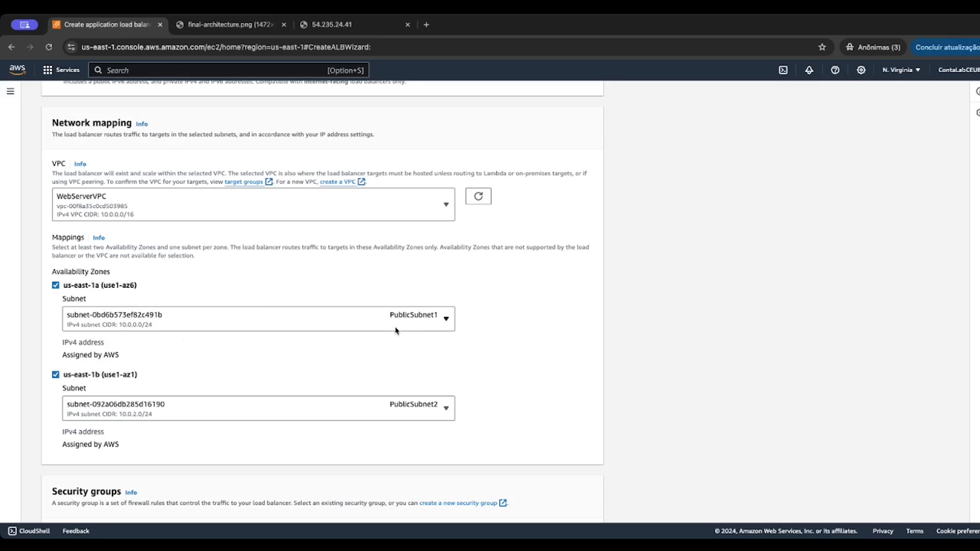
Replace the load balancer's default security group with WebServerSG
scroll(396, 331, "down", 5)
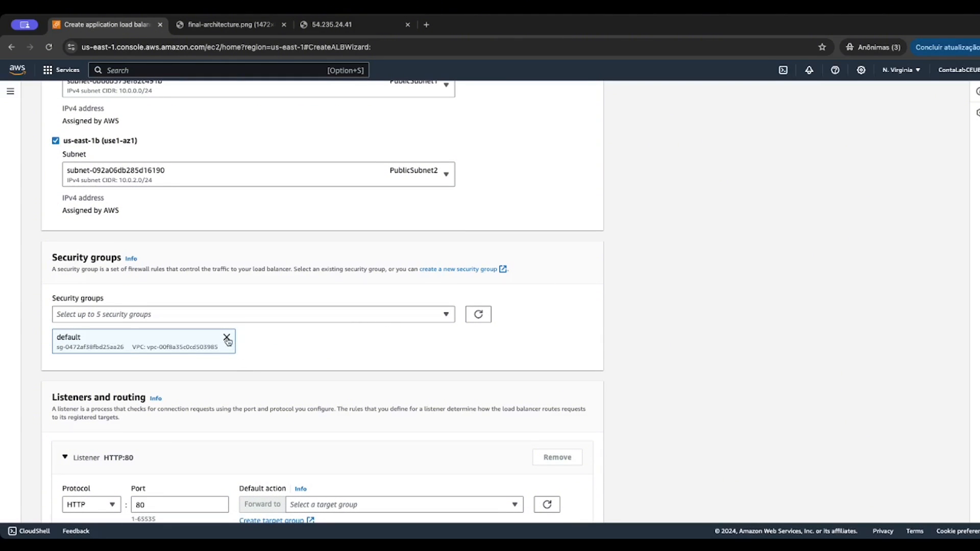
left_click(227, 338)
left_click(228, 322)
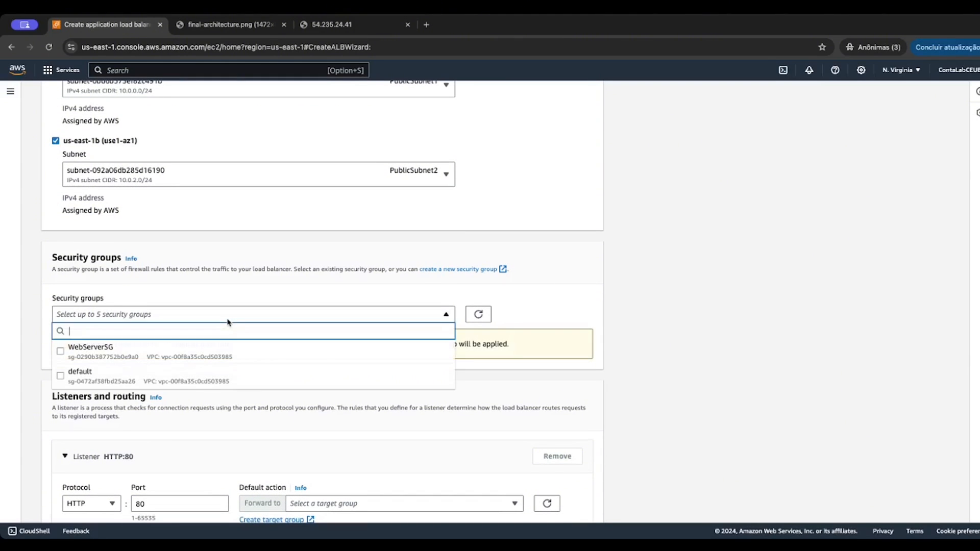
left_click(61, 352)
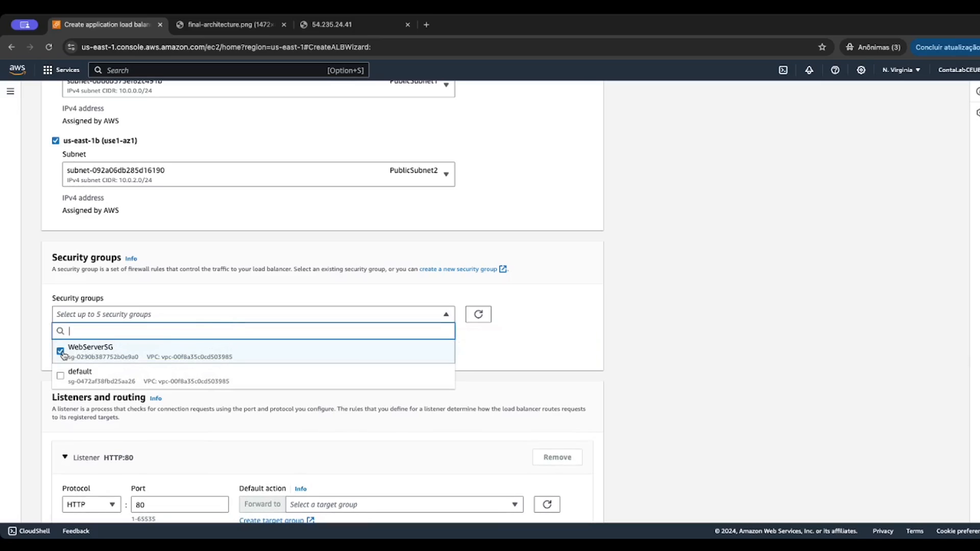
left_click(534, 346)
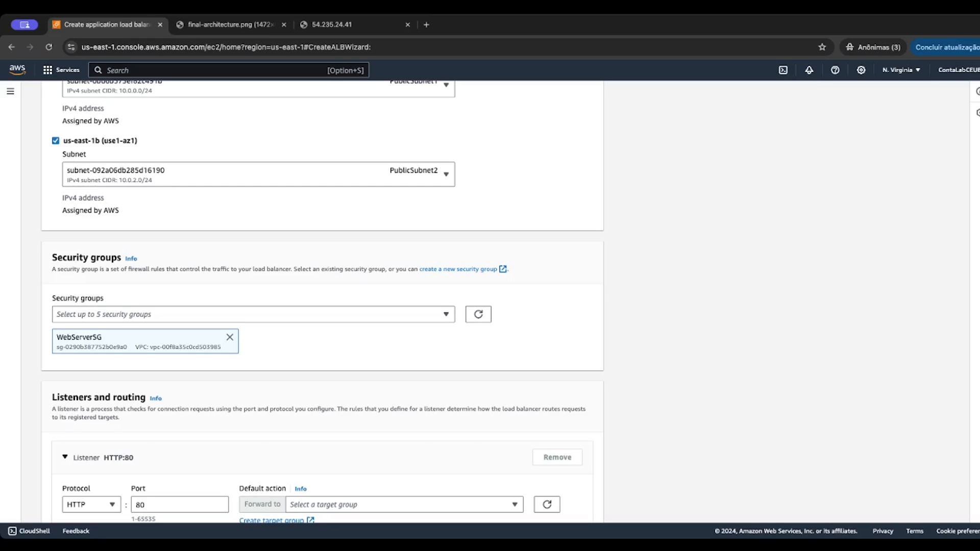
Set the HTTP:80 listener's default action to forward to the WebServerGroup target group
scroll(694, 375, "down", 3)
scroll(713, 377, "down", 2)
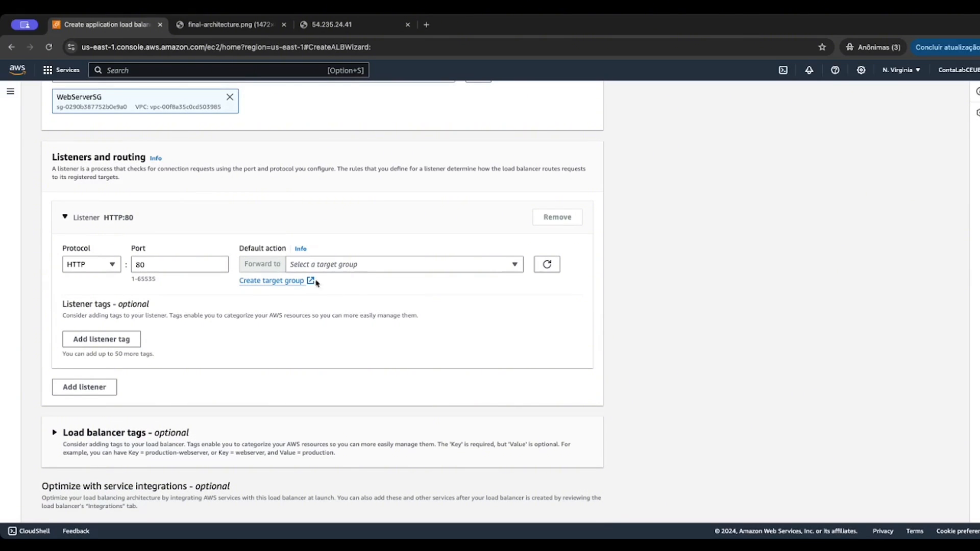
left_click(350, 264)
left_click(363, 301)
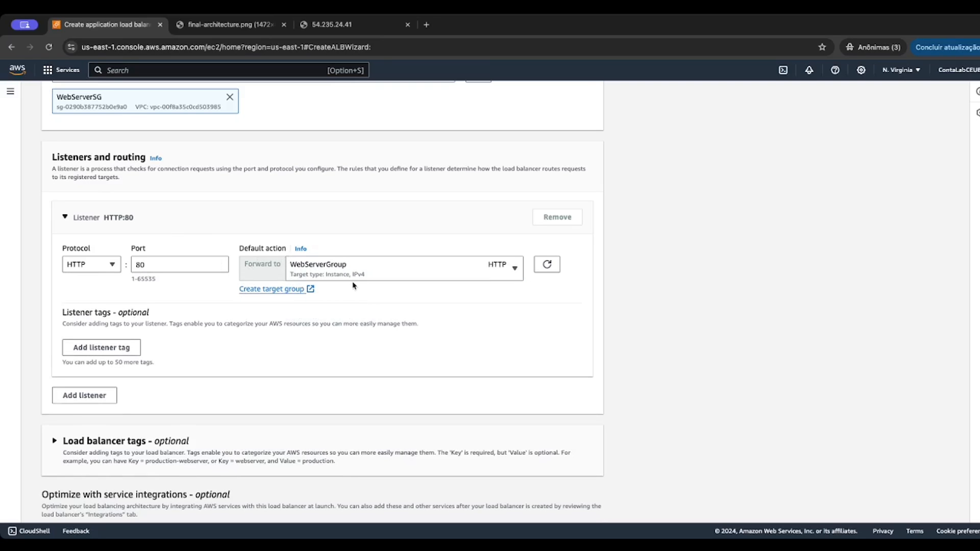
Create the load balancer without tags or service integrations, and go back to the list of load balancers
scroll(352, 285, "down", 1)
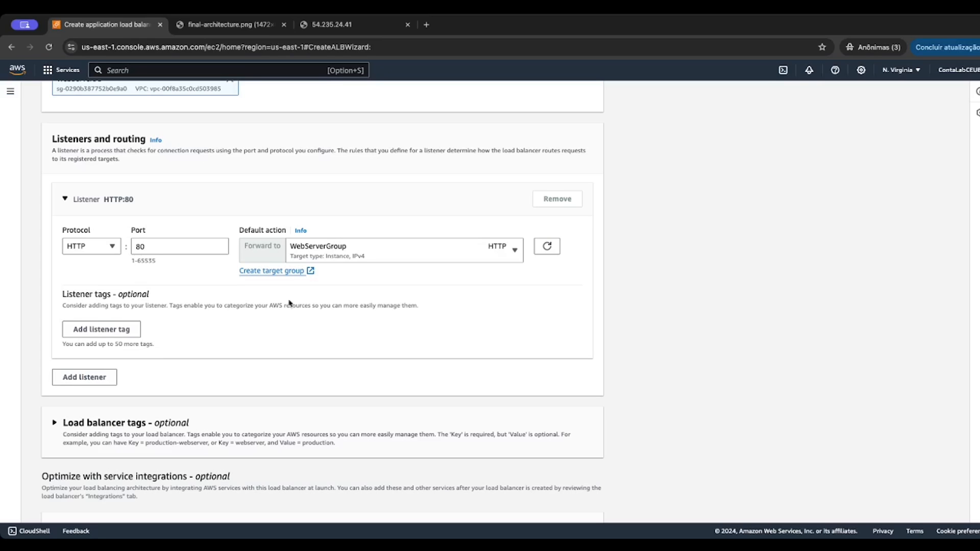
scroll(608, 320, "down", 3)
scroll(608, 320, "down", 1)
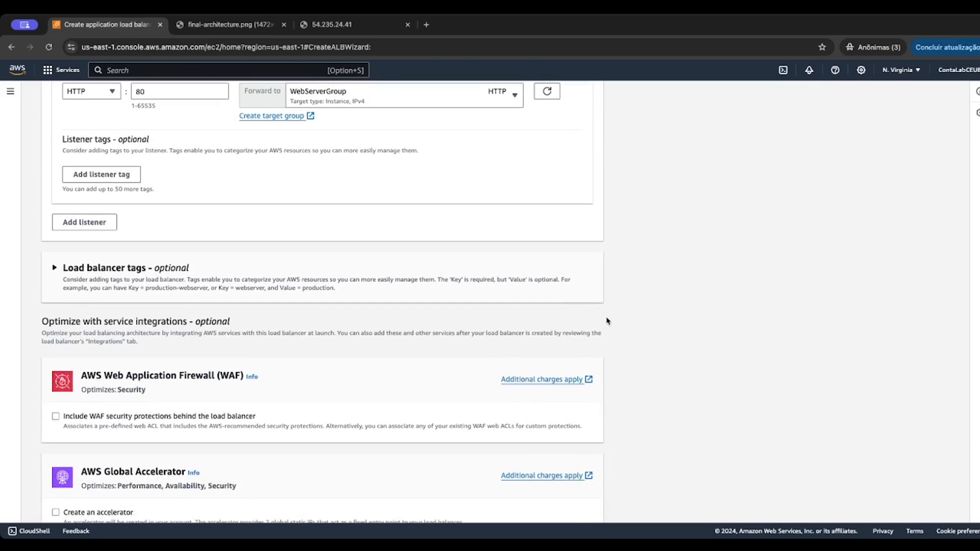
scroll(608, 321, "down", 7)
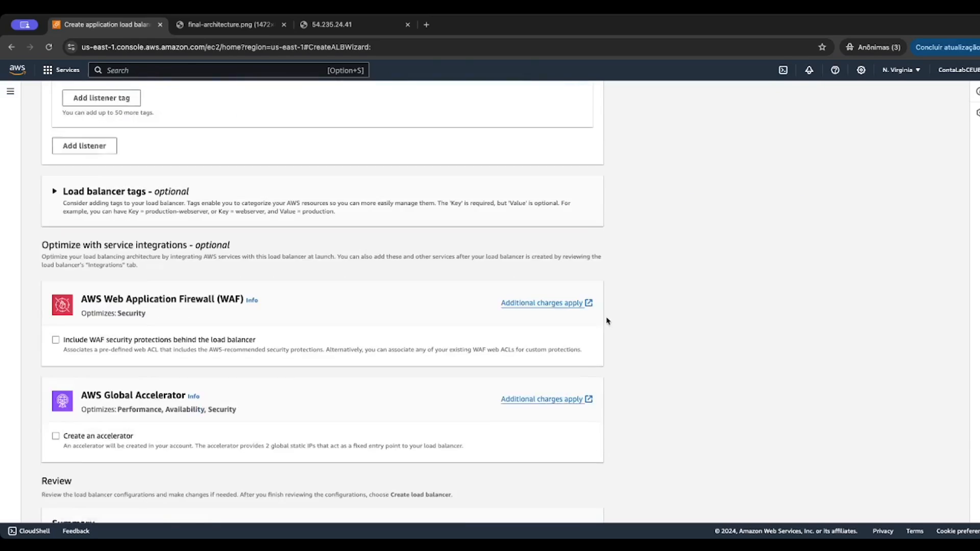
scroll(608, 321, "down", 2)
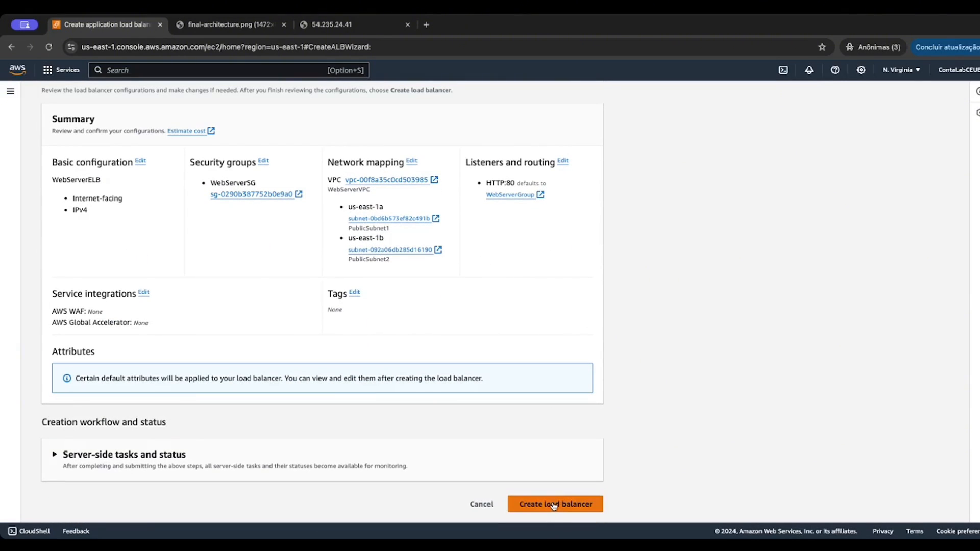
left_click(554, 506)
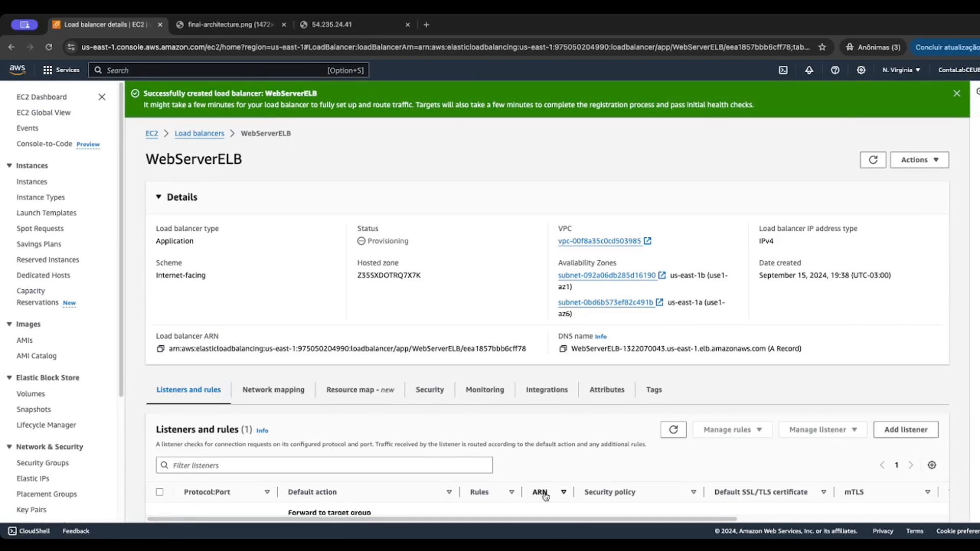
left_click(873, 160)
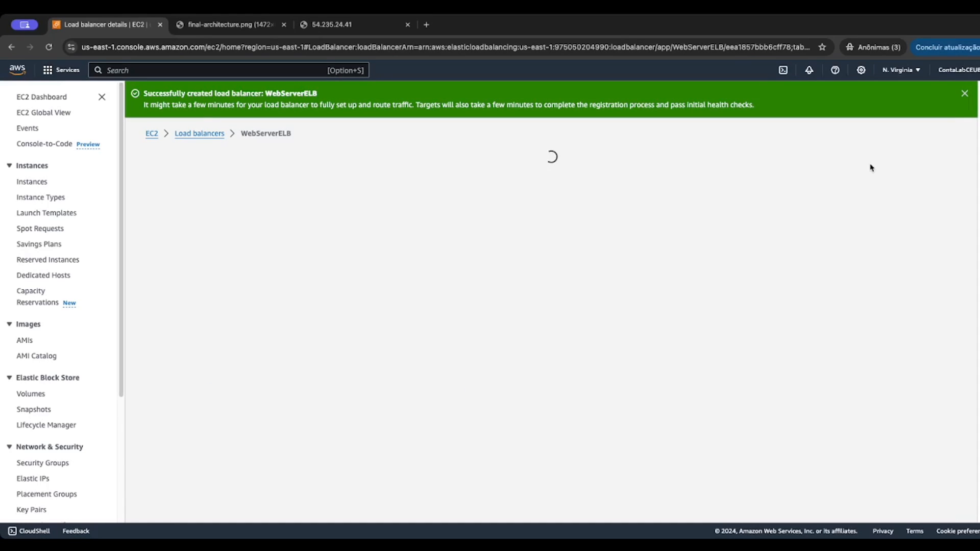
left_click(200, 133)
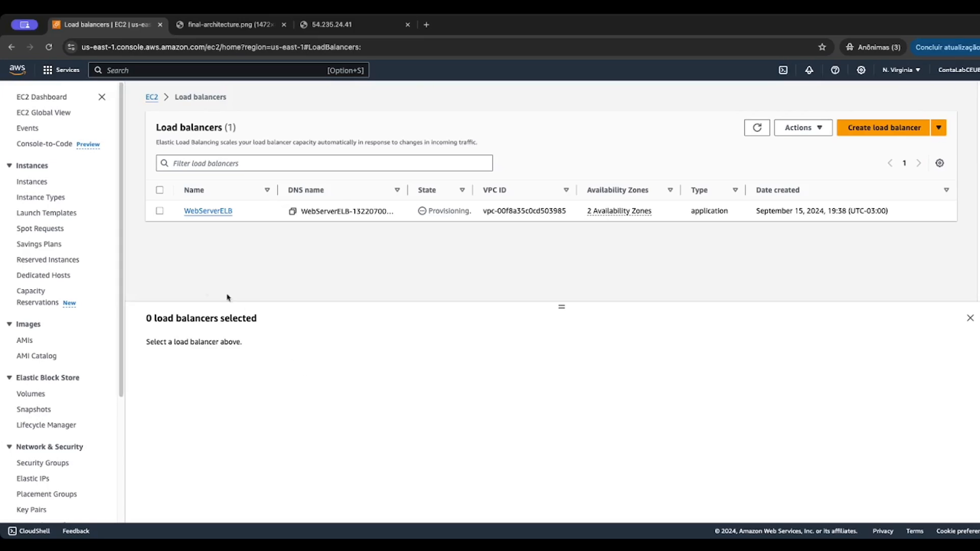
Start a new launch template named WebServerTemplate and enable the EC2 Auto Scaling guidance for it
left_click(74, 214)
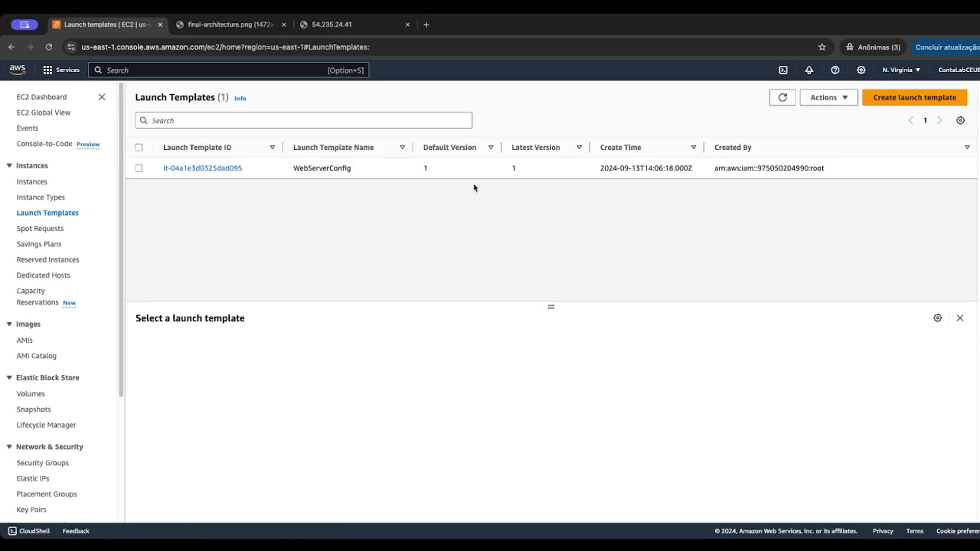
left_click(887, 102)
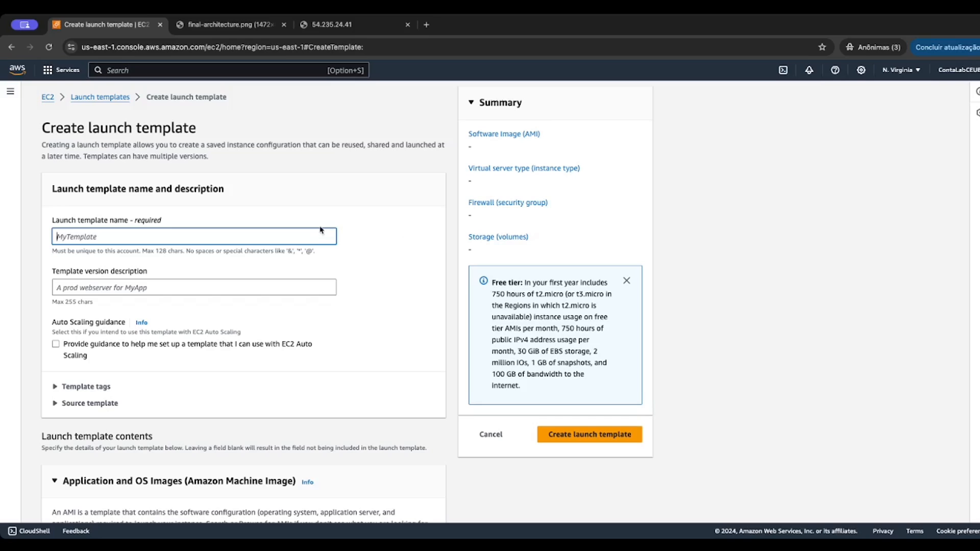
type("WebServerTemplate")
left_click(32, 317)
scroll(85, 281, "down", 2)
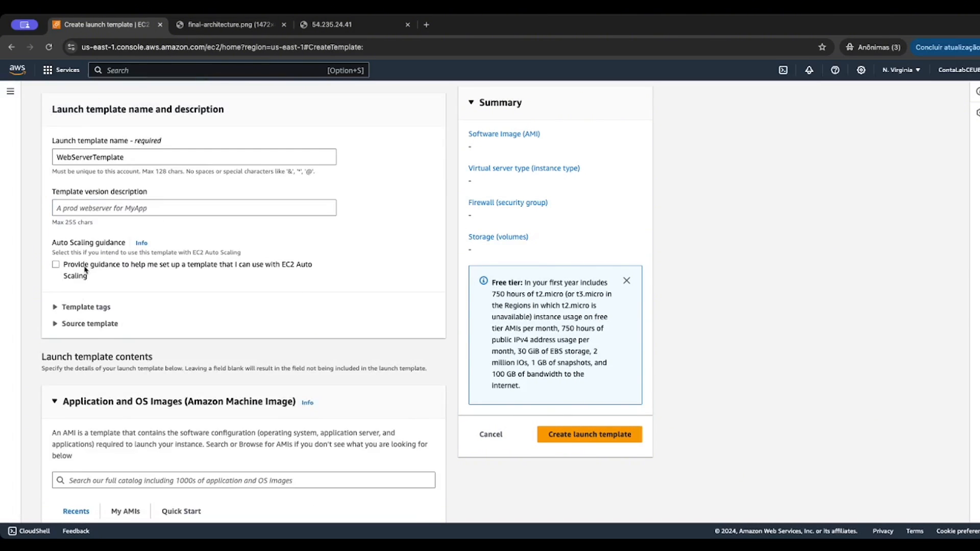
scroll(84, 271, "down", 2)
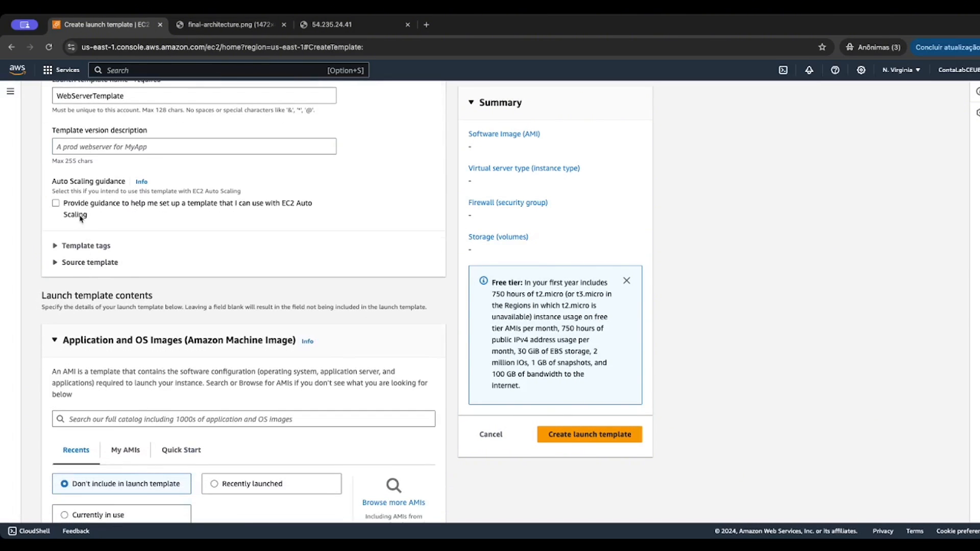
left_click(56, 204)
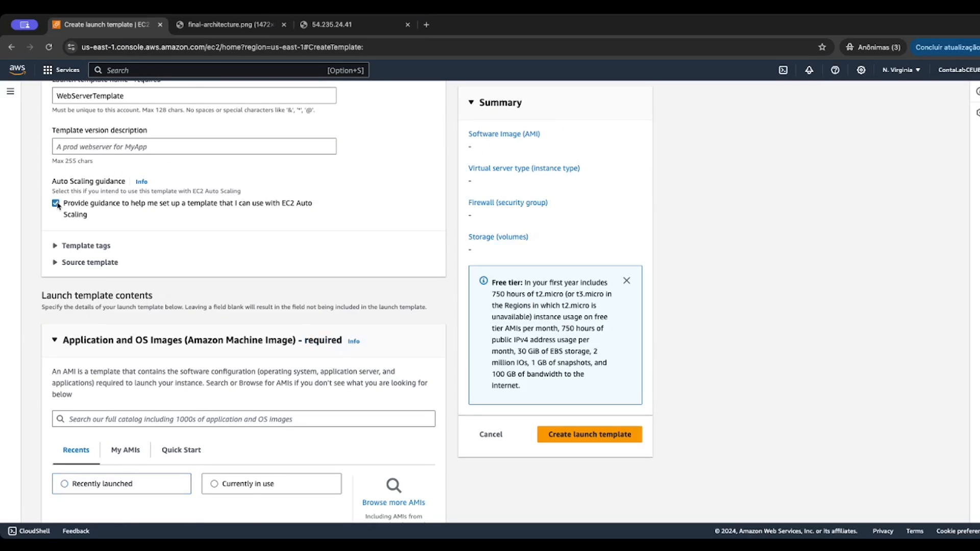
scroll(219, 257, "down", 3)
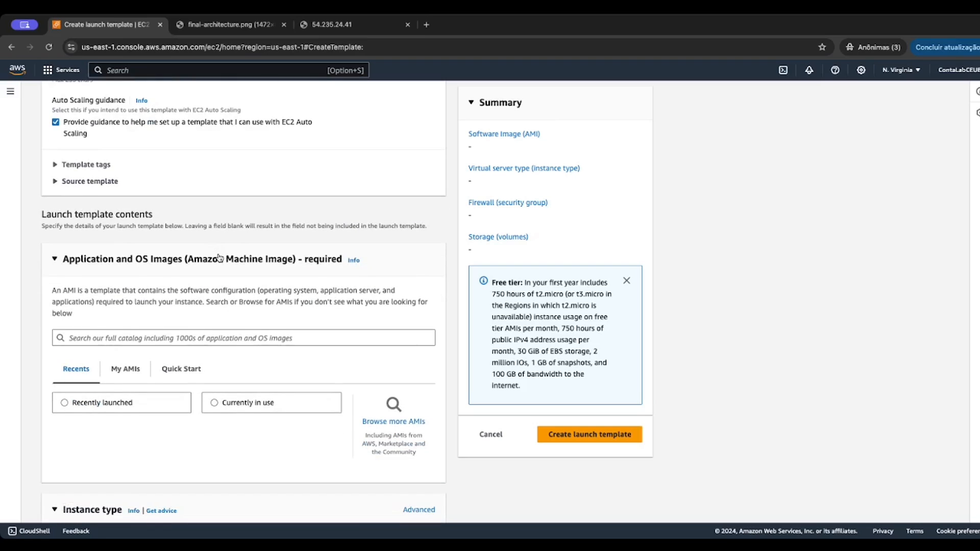
Base the launch template on the owned image WebServerAMI and set its instance type to t2.micro
scroll(219, 258, "down", 3)
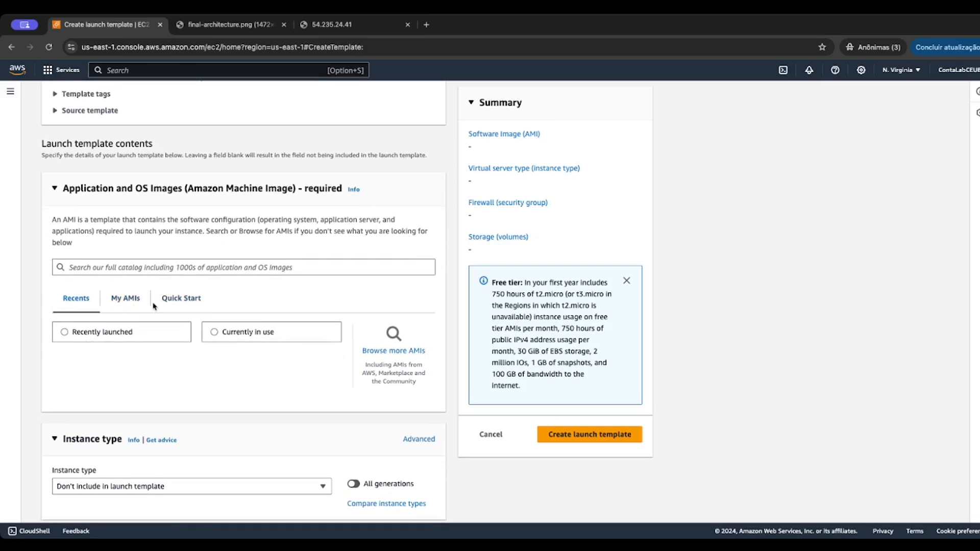
left_click(125, 301)
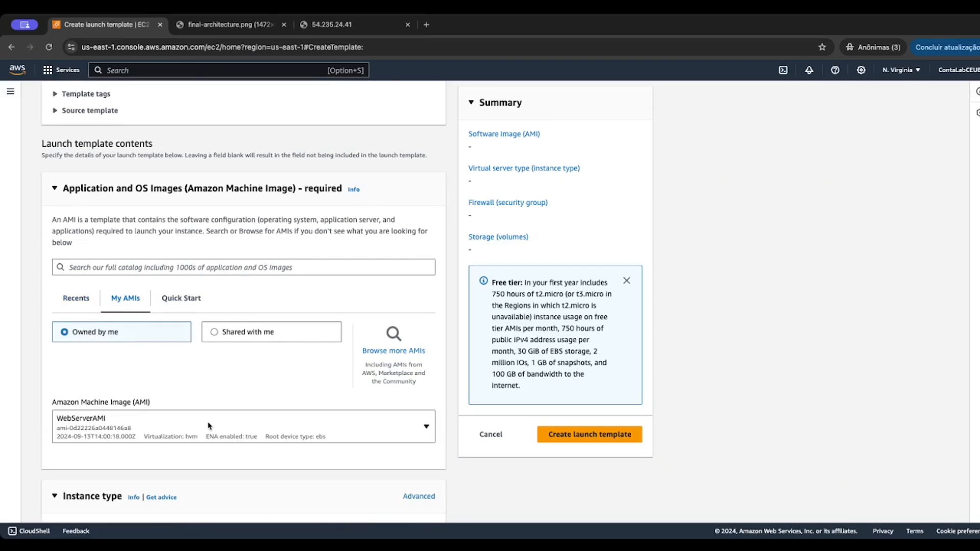
scroll(150, 341, "down", 1)
scroll(149, 341, "down", 3)
scroll(150, 341, "down", 6)
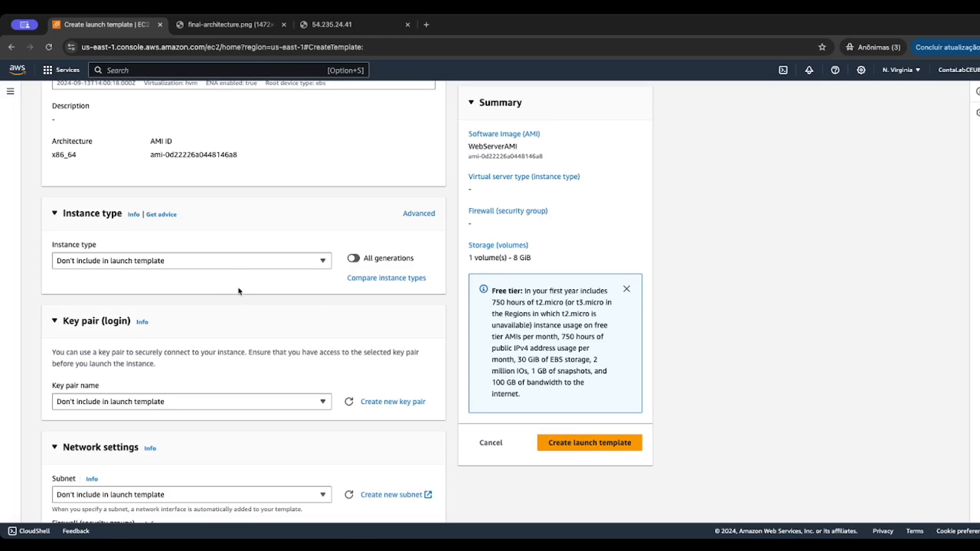
left_click(232, 263)
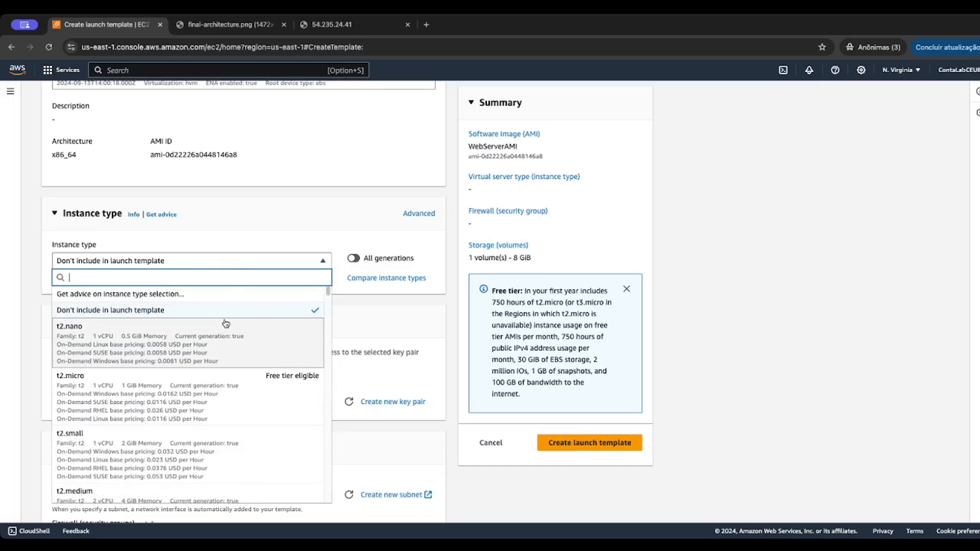
left_click(219, 380)
Choose keypair-lab as the launch template's login key pair
scroll(193, 327, "down", 2)
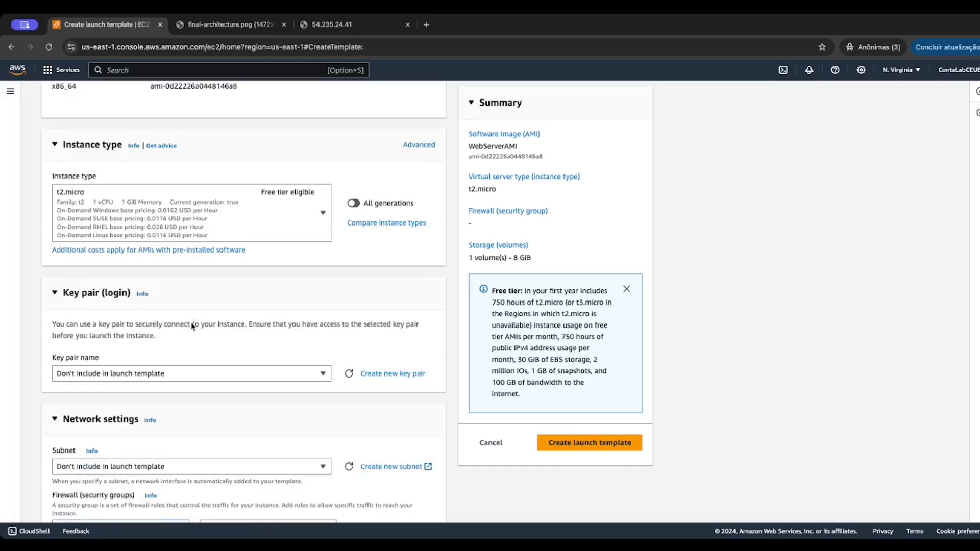
left_click(193, 341)
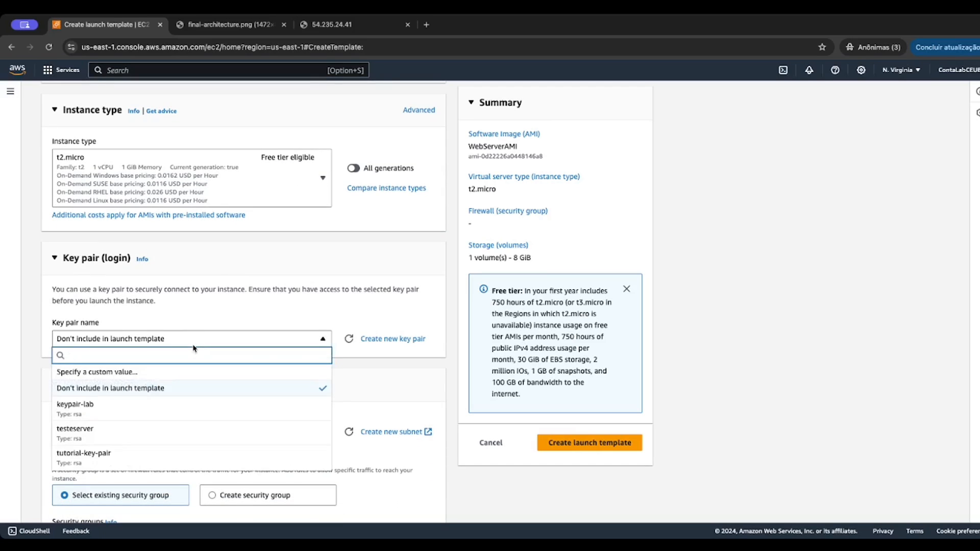
left_click(193, 406)
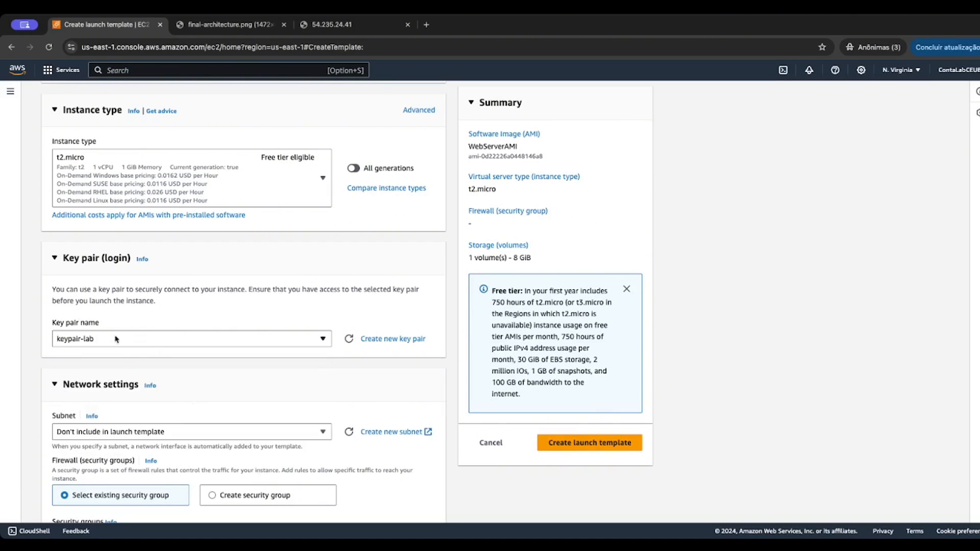
Assign the existing WebServerSG security group in the network settings, leaving the subnet out of the template
scroll(187, 276, "down", 2)
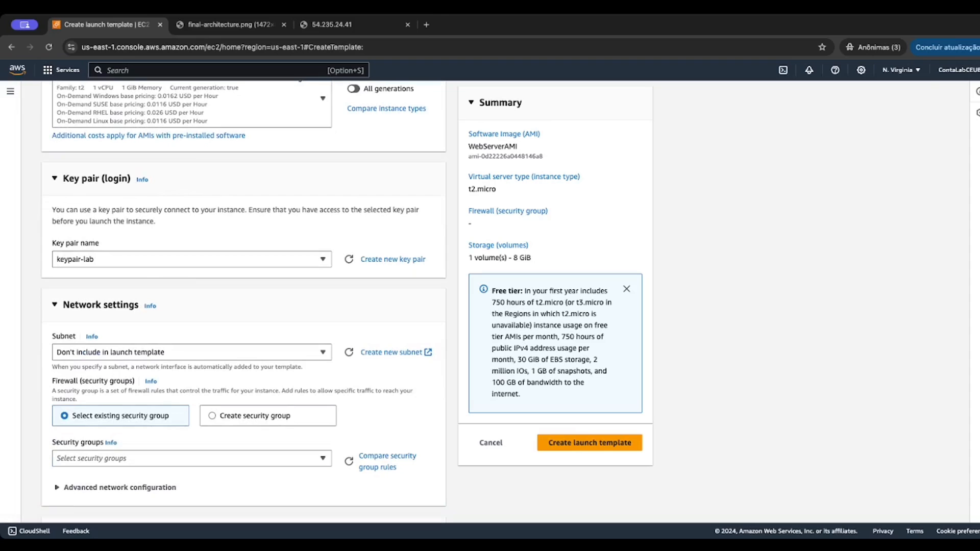
scroll(229, 331, "down", 2)
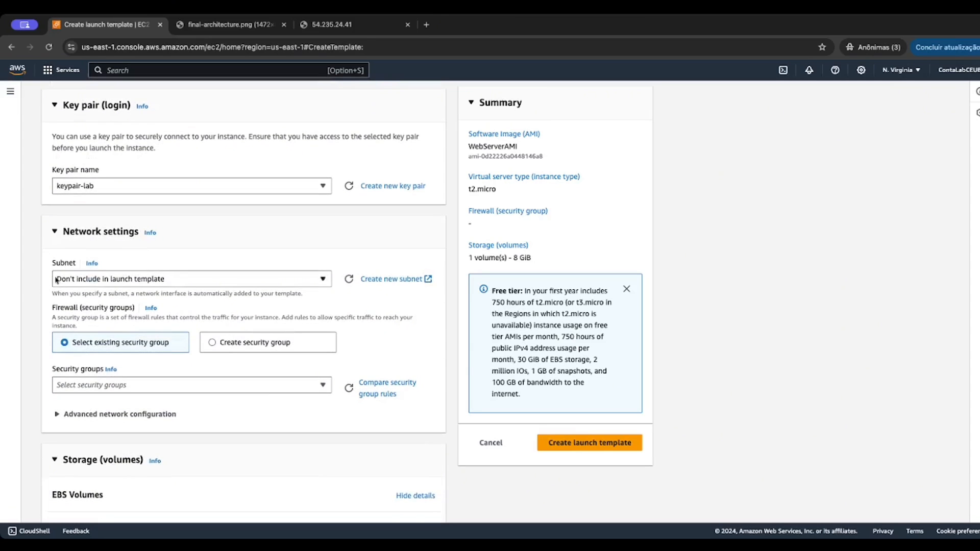
left_click(155, 382)
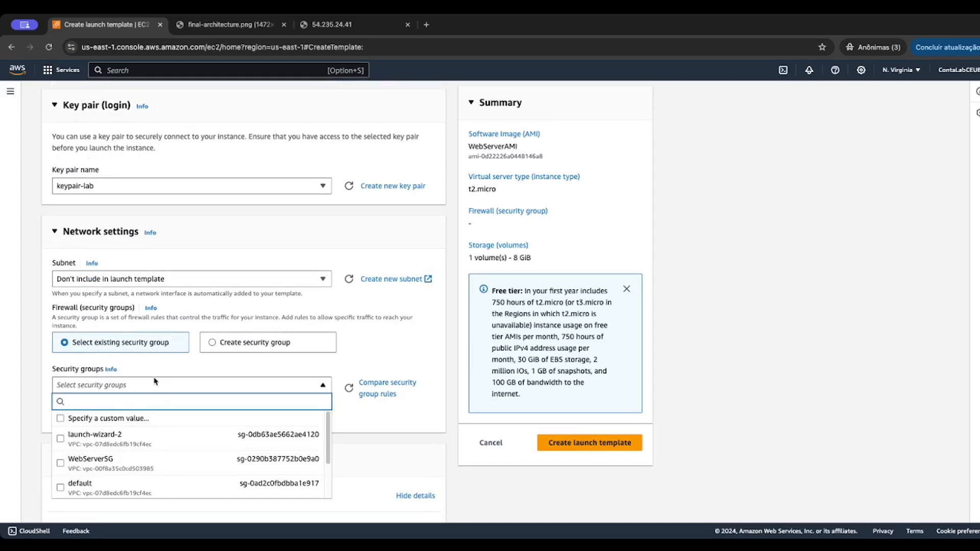
left_click(145, 464)
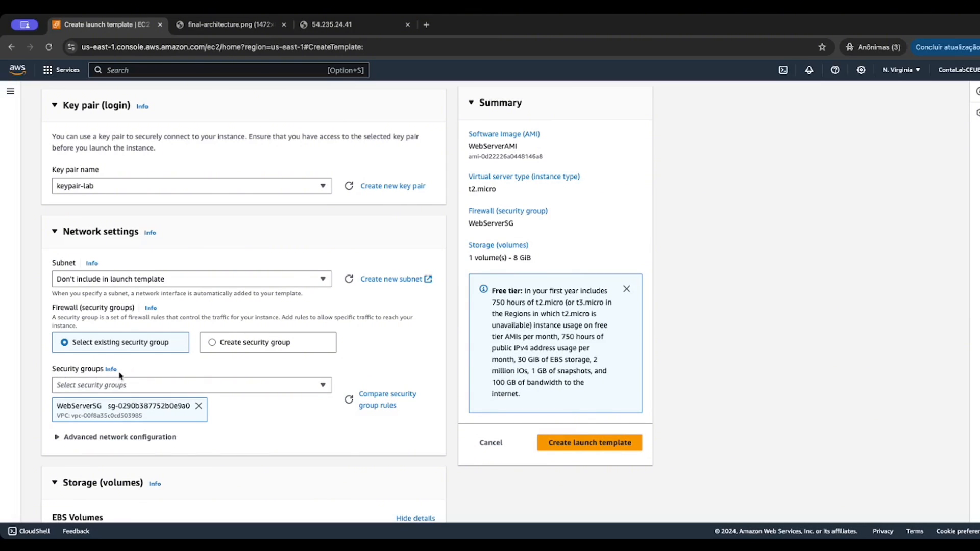
Keep the default storage and no resource tags, and enable detailed CloudWatch monitoring in the advanced details
scroll(120, 377, "down", 3)
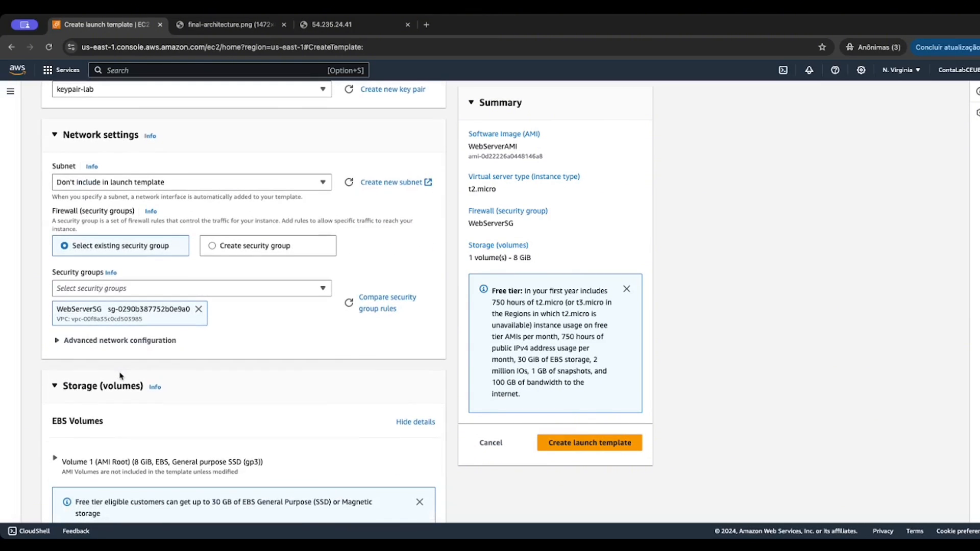
scroll(120, 376, "down", 1)
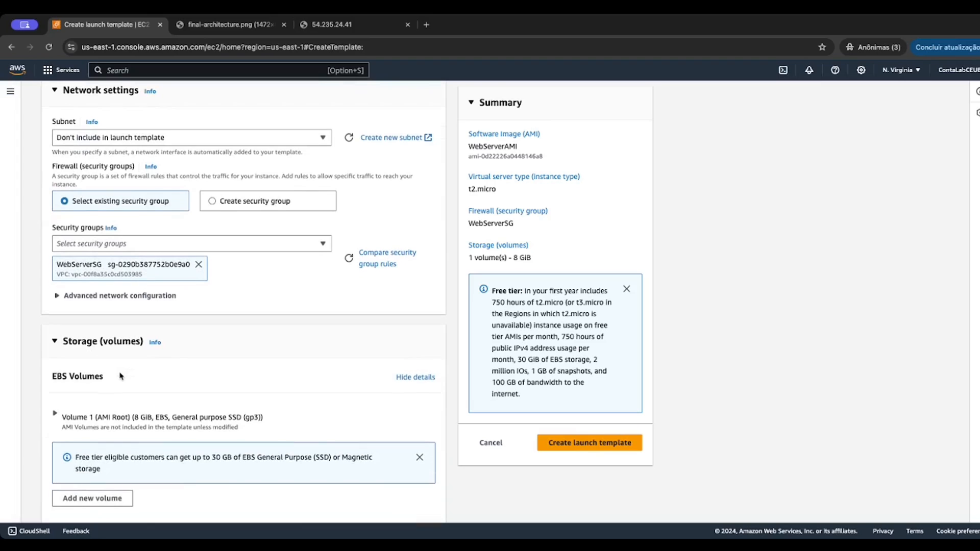
scroll(120, 376, "down", 3)
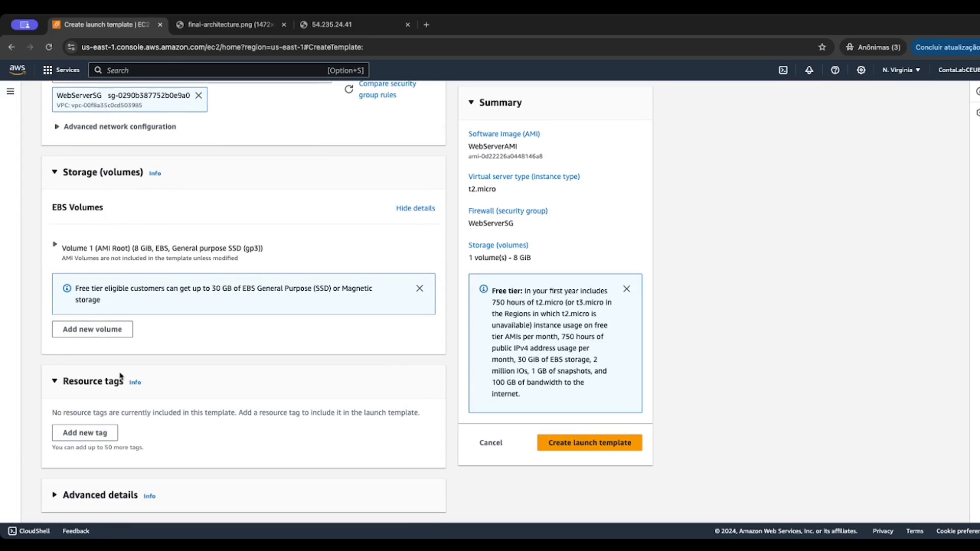
left_click(94, 496)
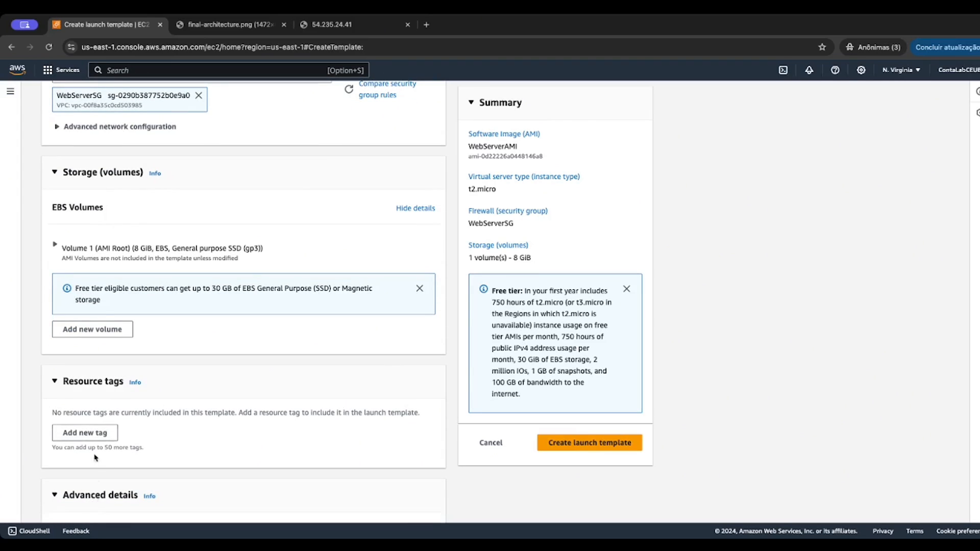
scroll(102, 317, "down", 6)
scroll(102, 317, "down", 4)
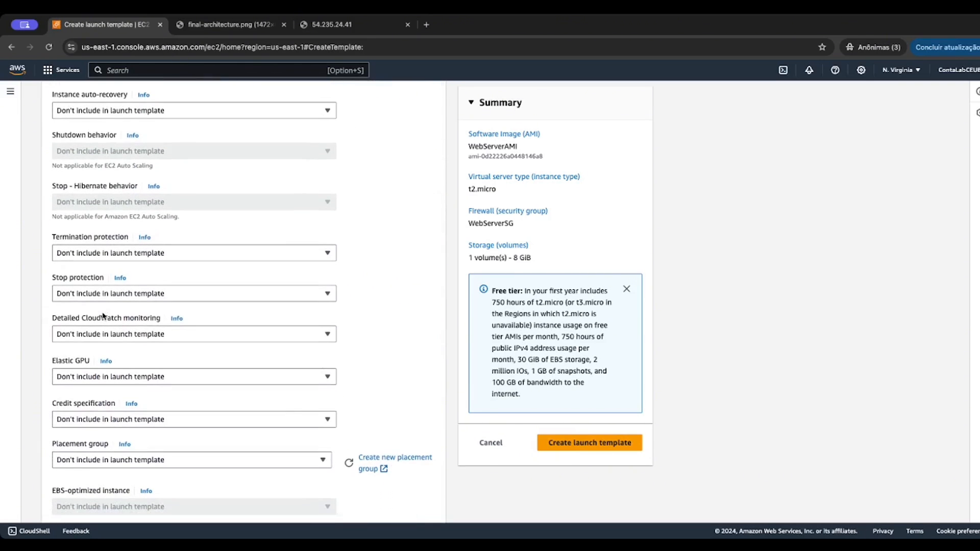
left_click(110, 339)
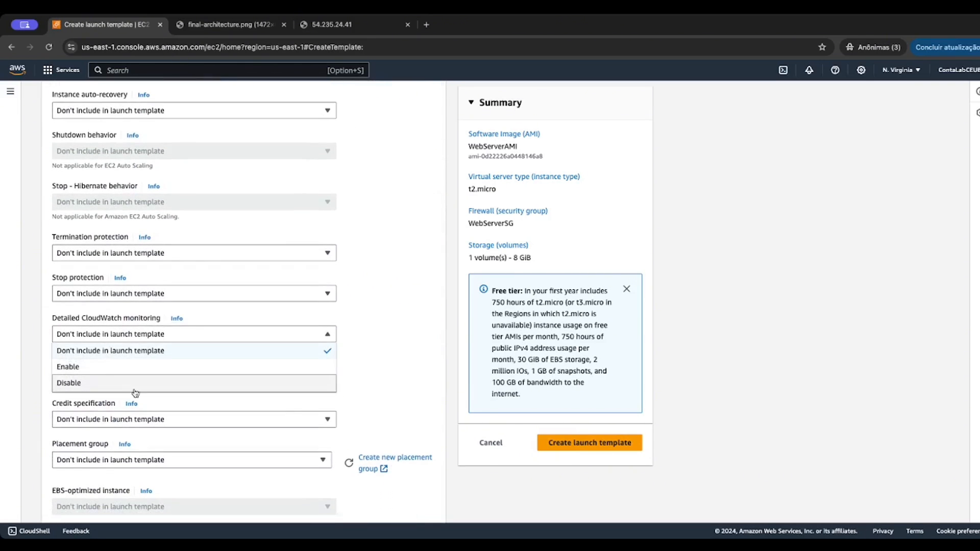
left_click(105, 368)
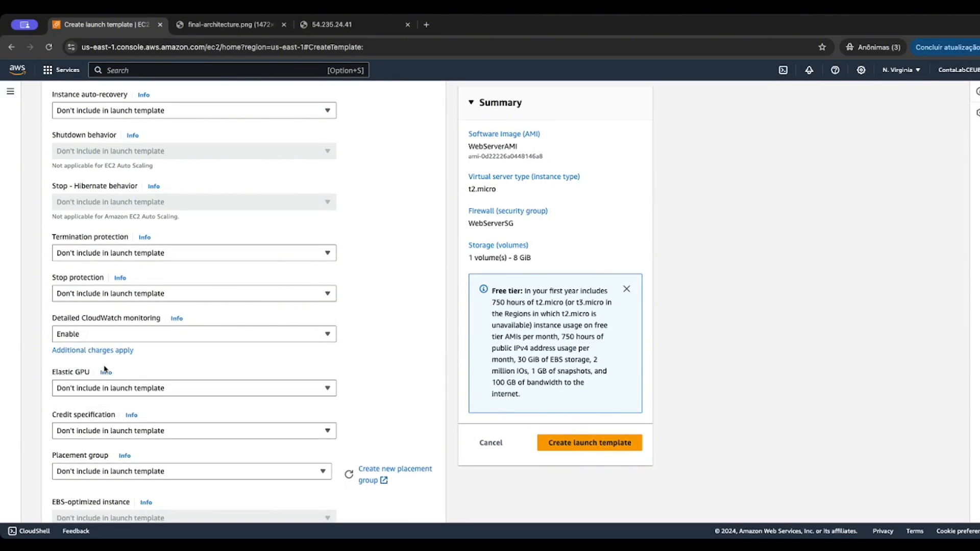
Review the remaining advanced details of the template, from the purchasing option down to the user data
scroll(223, 332, "down", 1)
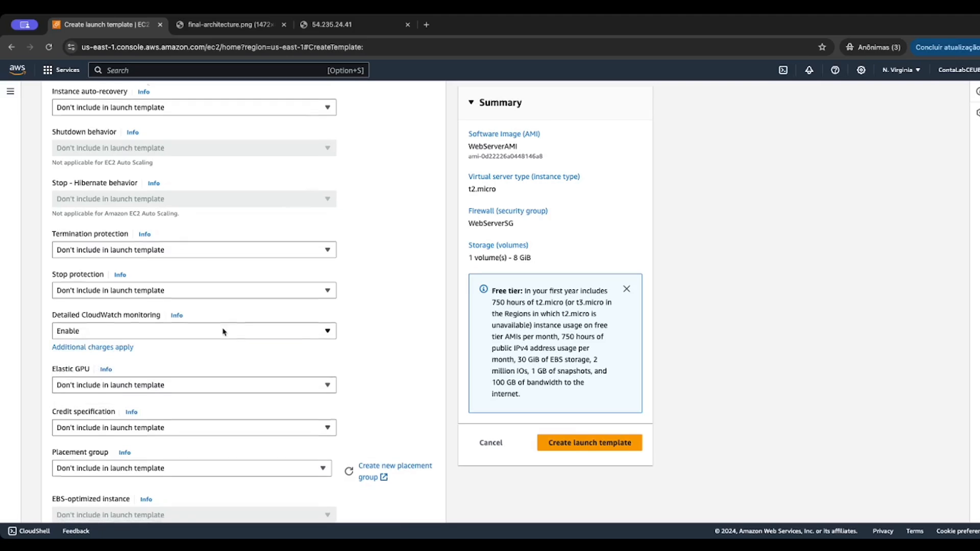
scroll(223, 332, "down", 5)
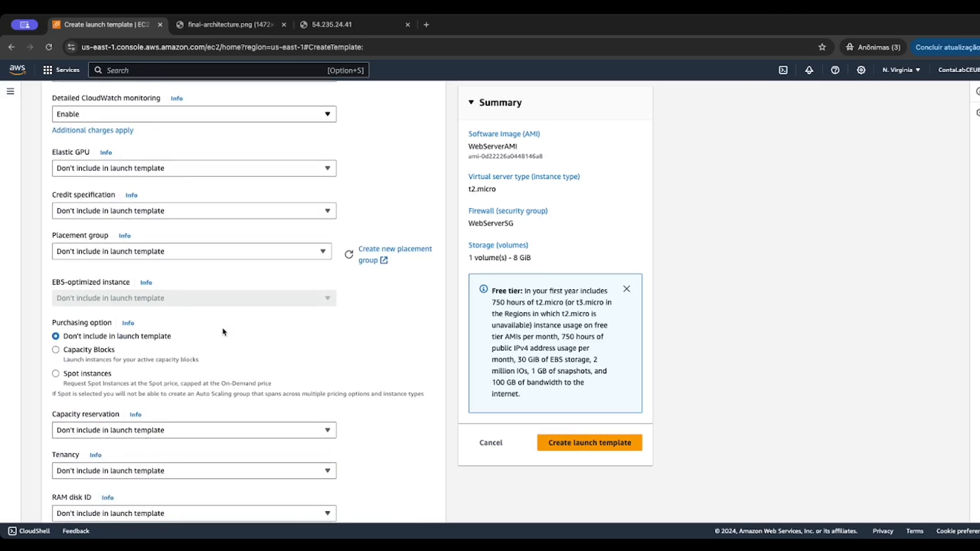
scroll(223, 331, "up", 3)
scroll(223, 332, "down", 5)
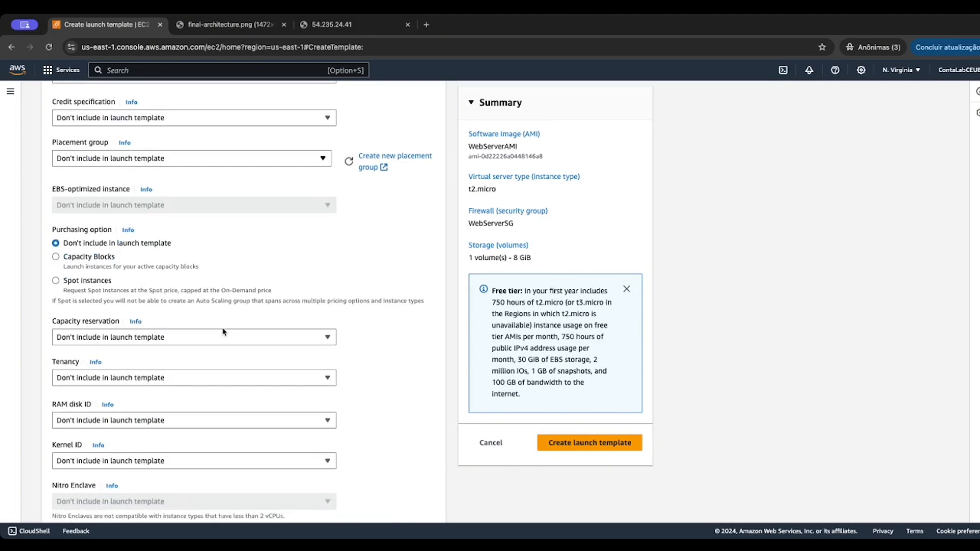
scroll(223, 332, "down", 15)
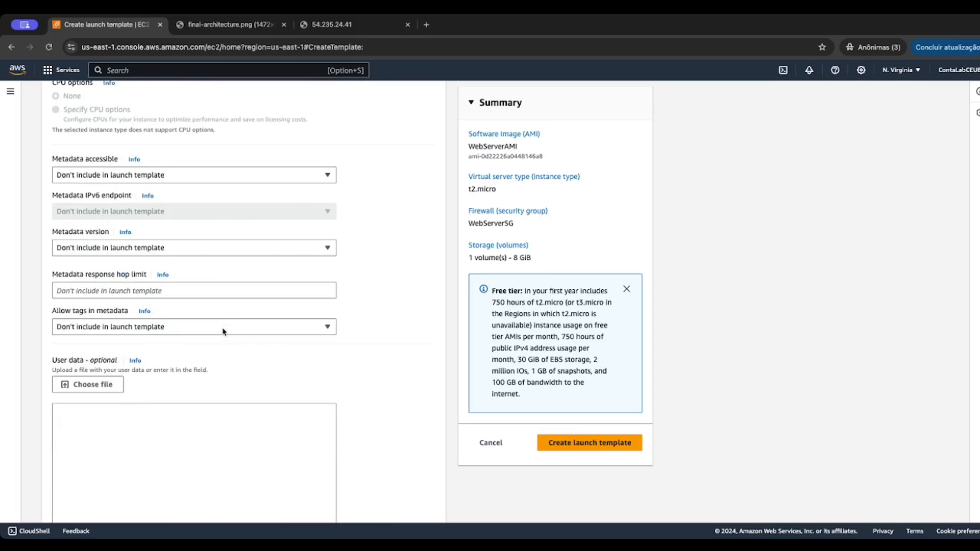
Review the remaining advanced settings and create the launch template without user data
scroll(223, 332, "down", 2)
scroll(223, 332, "up", 15)
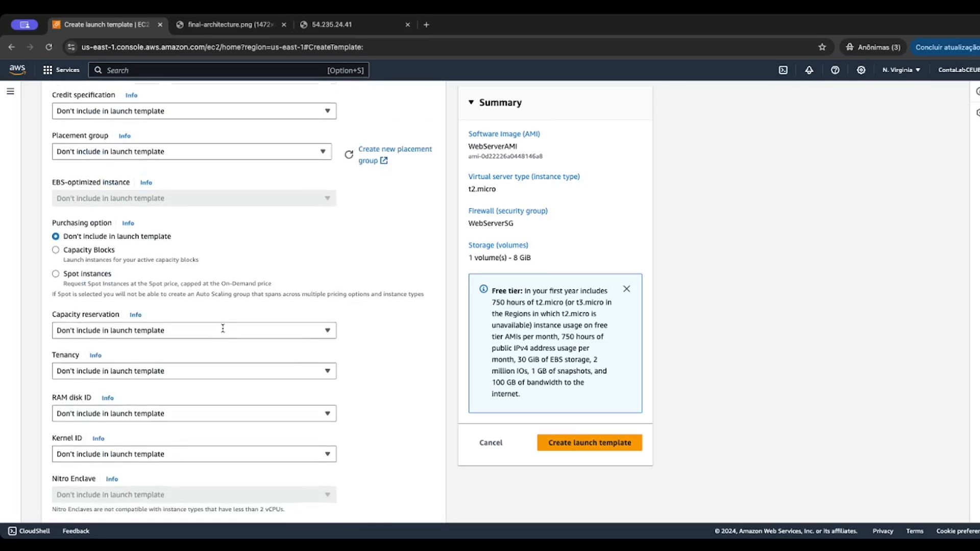
scroll(223, 332, "down", 10)
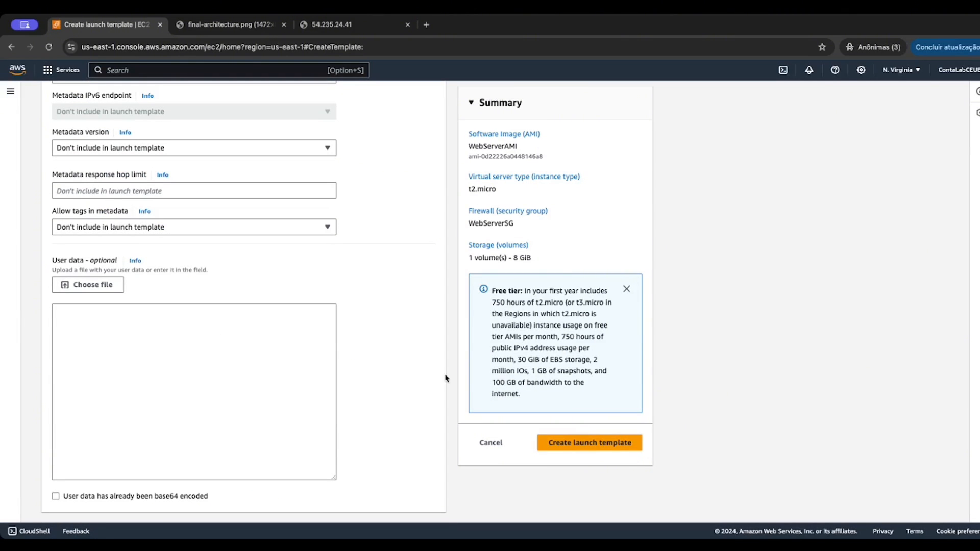
left_click(570, 448)
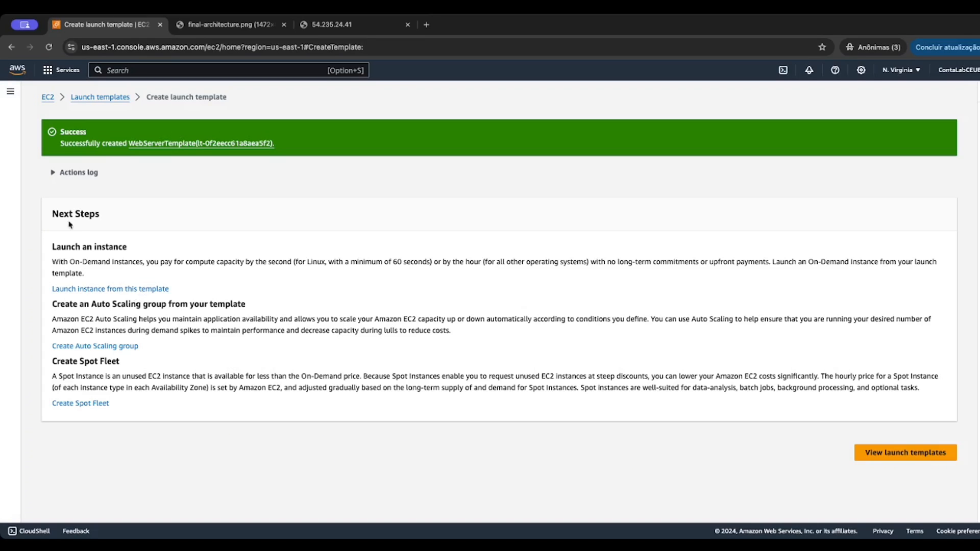
Start creating an Auto Scaling group from WebServerTemplate in the launch templates list
left_click(117, 97)
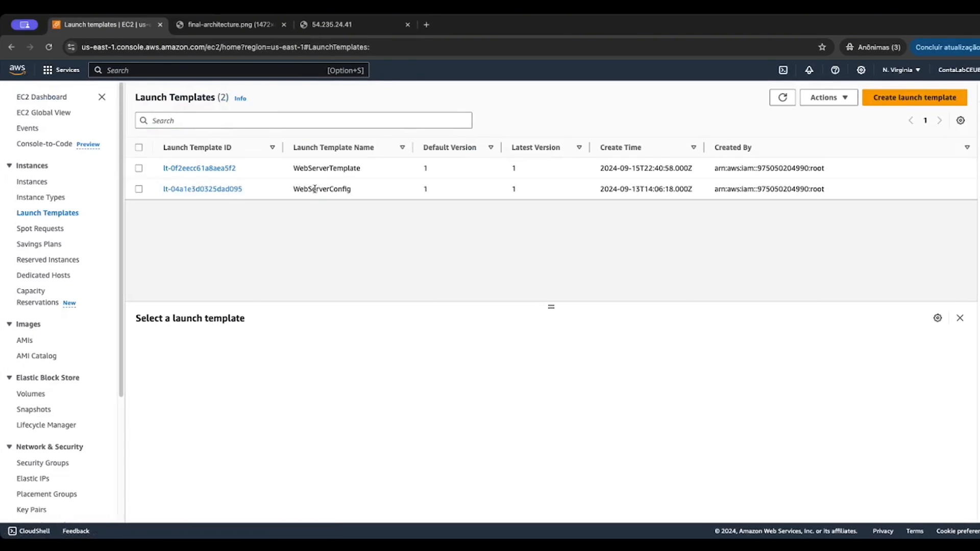
double_click(314, 168)
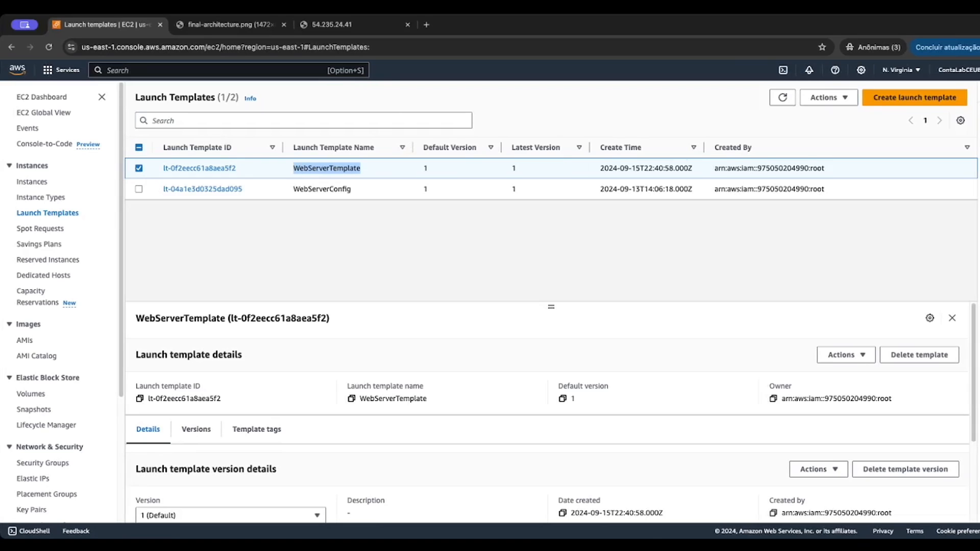
left_click(837, 99)
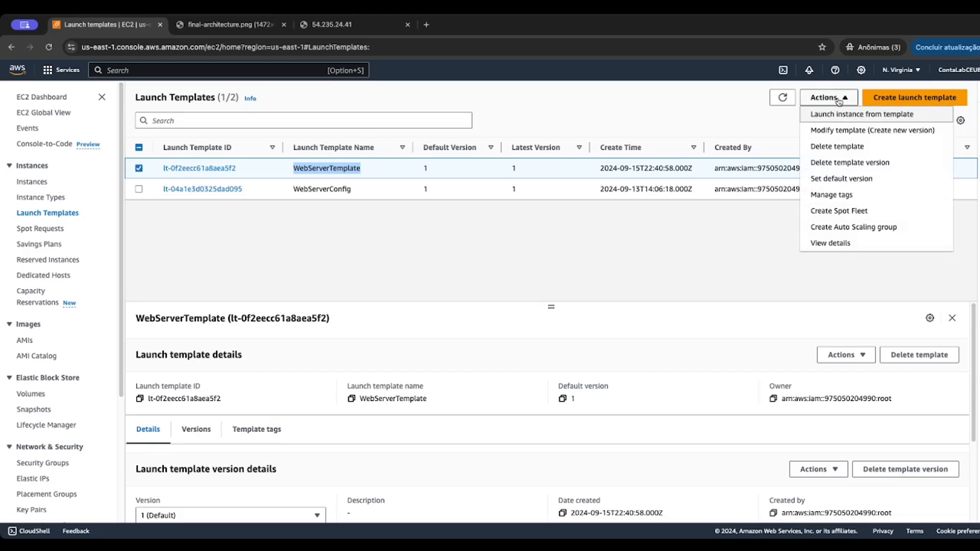
left_click(835, 227)
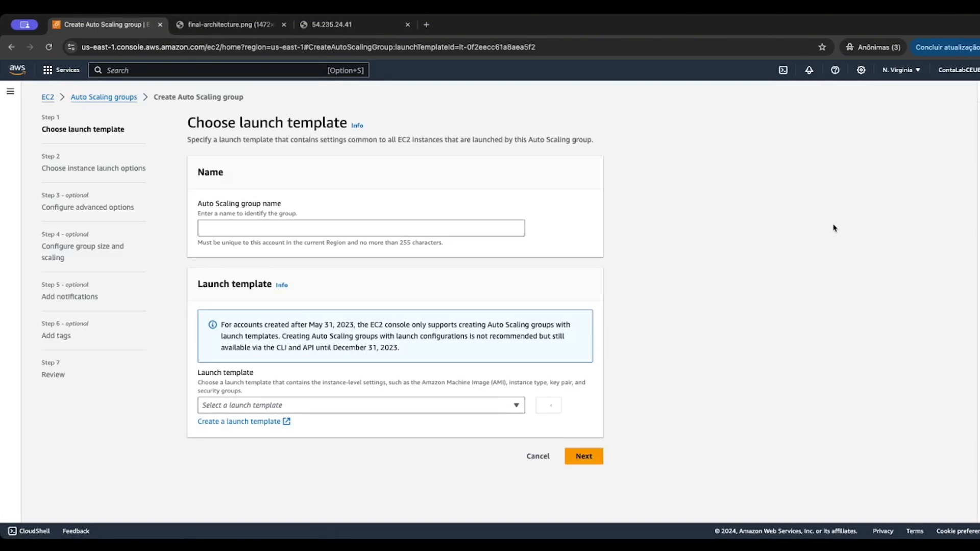
Name the Auto Scaling group "WebServer Auto Scaling Group"
scroll(392, 222, "down", 1)
left_click(387, 210)
type("WebServ")
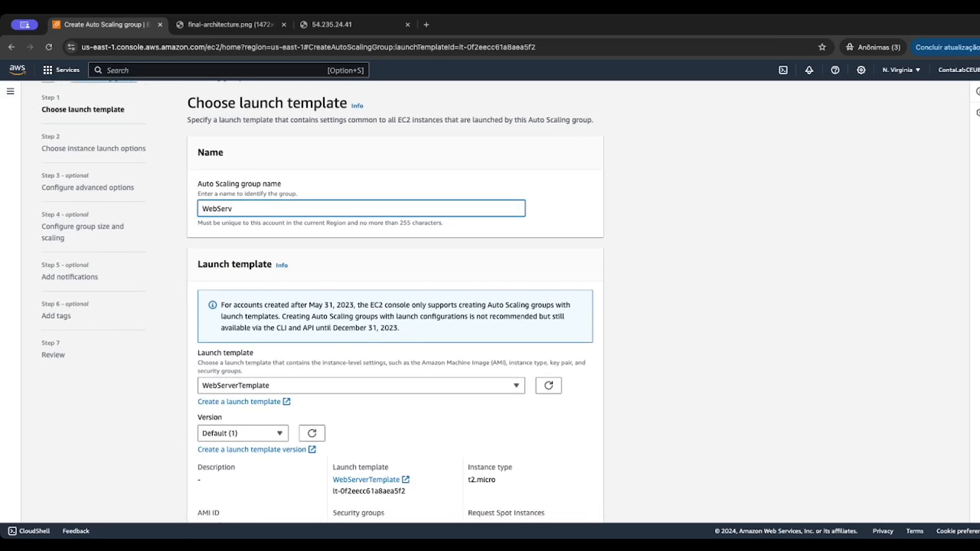
type("er Auto Scaling Group")
left_click(725, 227)
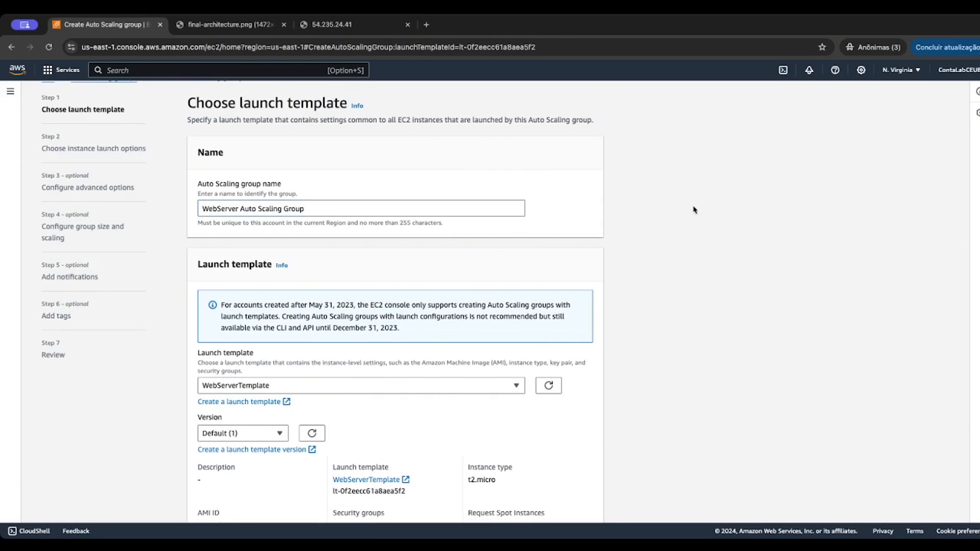
Keep WebServerTemplate at its default version and continue to the instance launch options
scroll(687, 207, "down", 2)
scroll(679, 204, "down", 2)
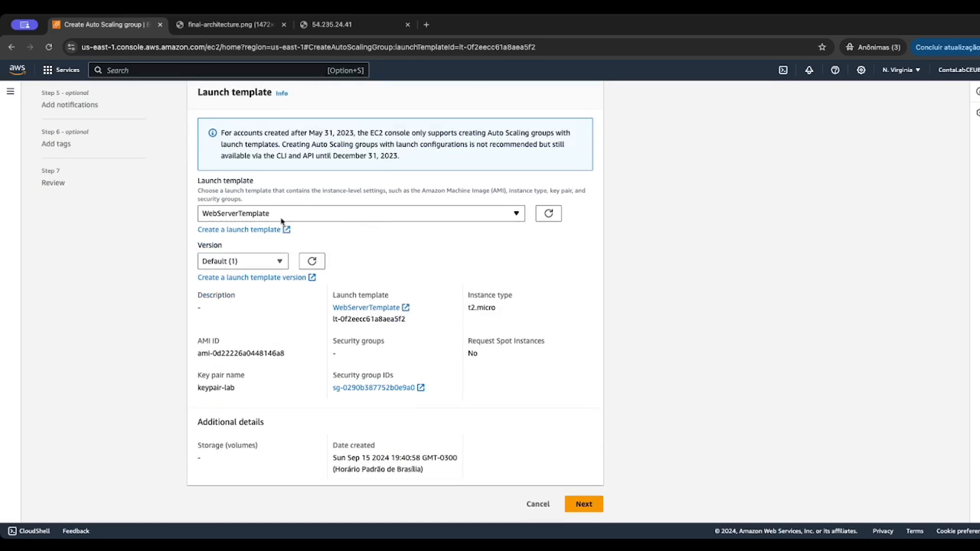
left_click(277, 261)
left_click(720, 265)
left_click(579, 505)
Choose WebServerVPC as the network for the Auto Scaling group
scroll(416, 355, "down", 2)
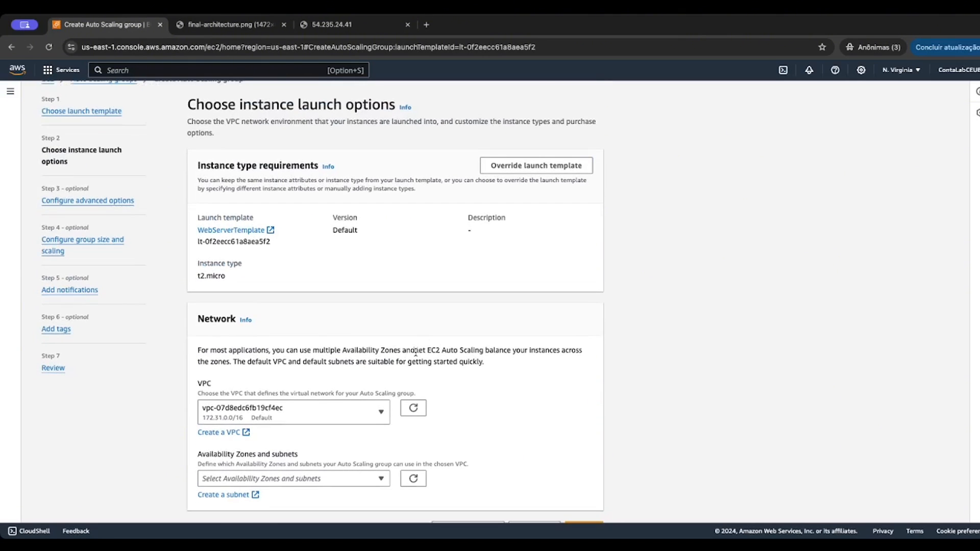
left_click(360, 379)
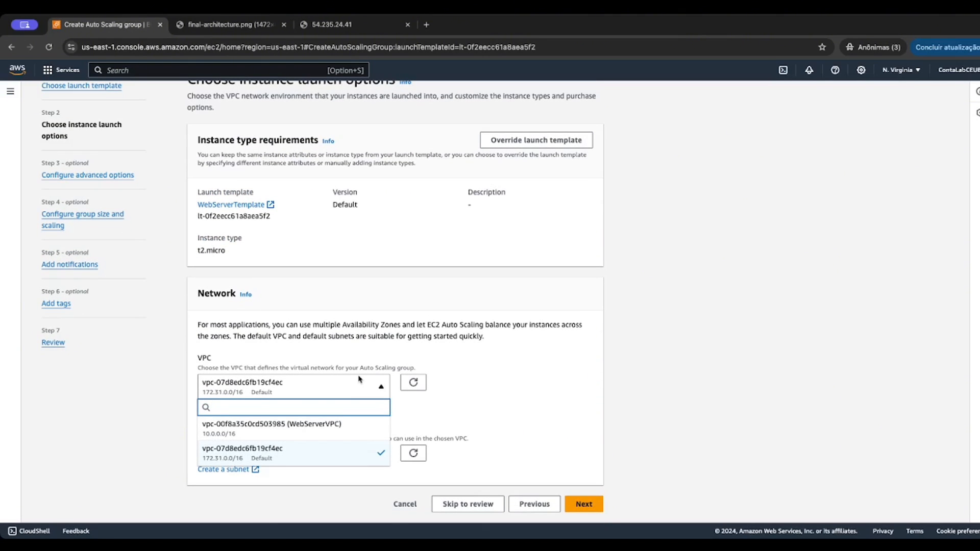
left_click(284, 431)
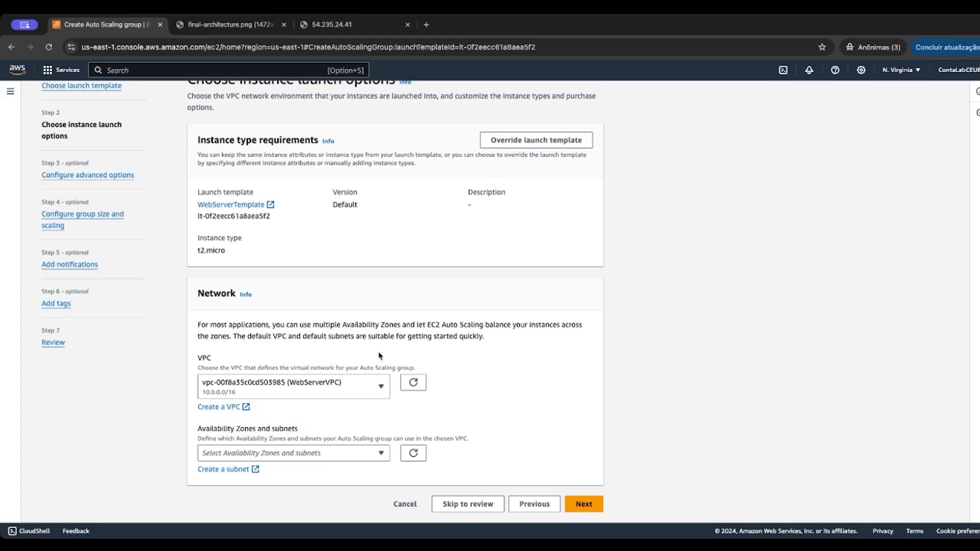
Add the subnets PrivateSubnet1 in us-east-1a and PrivateSubnet2 in us-east-1b, and continue to the advanced options
left_click(346, 454)
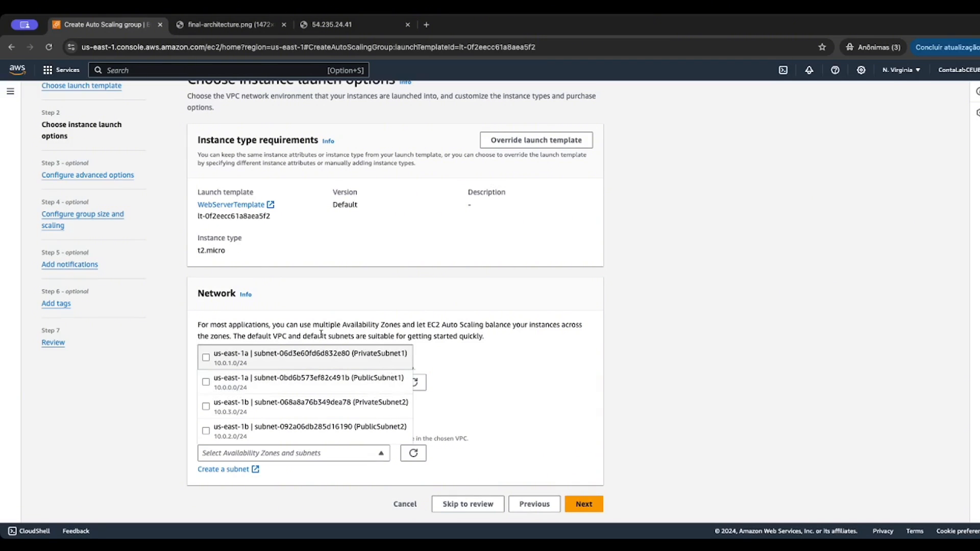
left_click(322, 365)
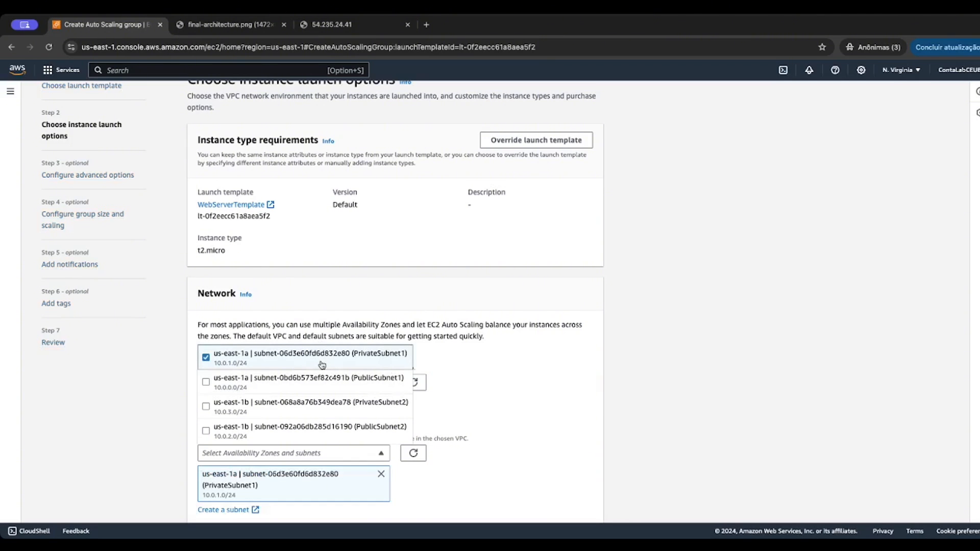
left_click(317, 405)
left_click(644, 450)
scroll(643, 449, "down", 2)
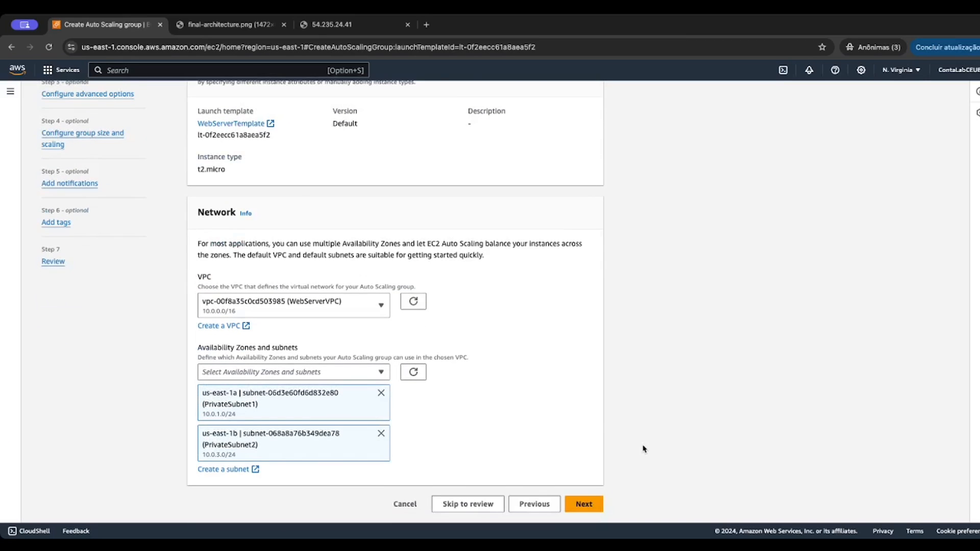
left_click(583, 505)
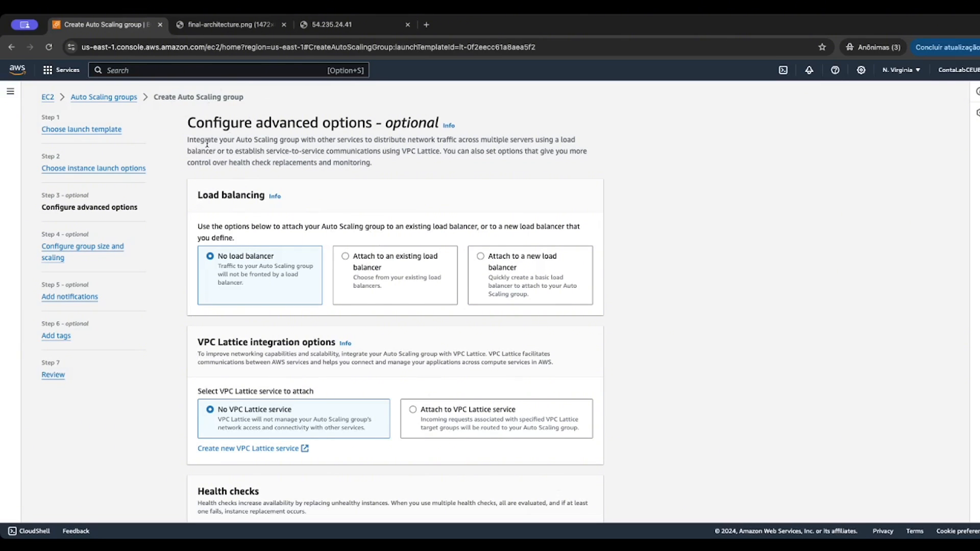
Attach the group to an existing load balancer through the target group WebServerGroup | HTTP
left_click(345, 256)
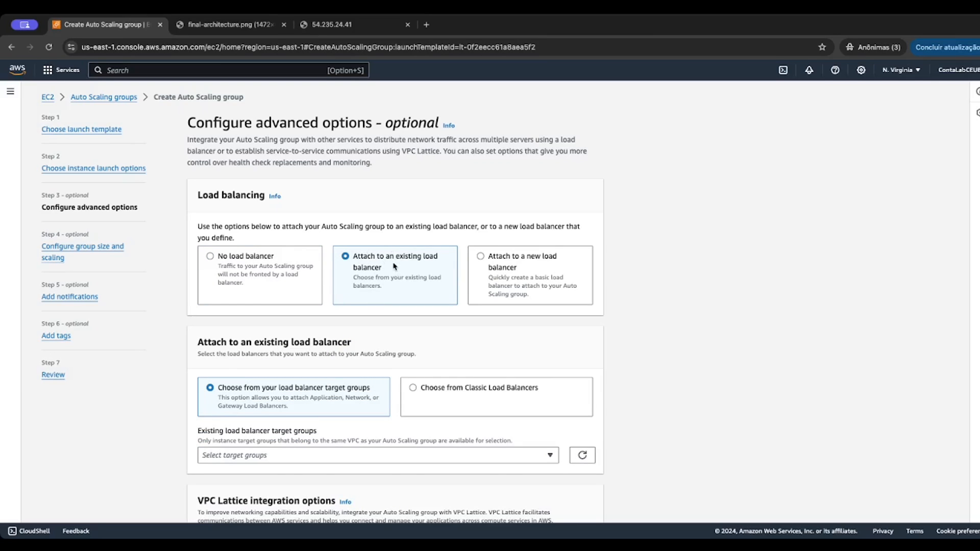
scroll(409, 335, "down", 1)
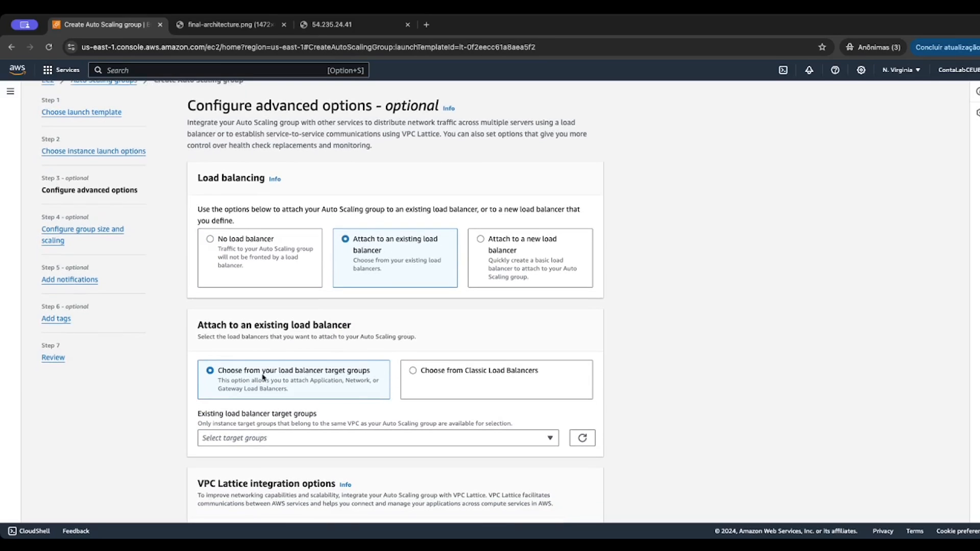
left_click(301, 444)
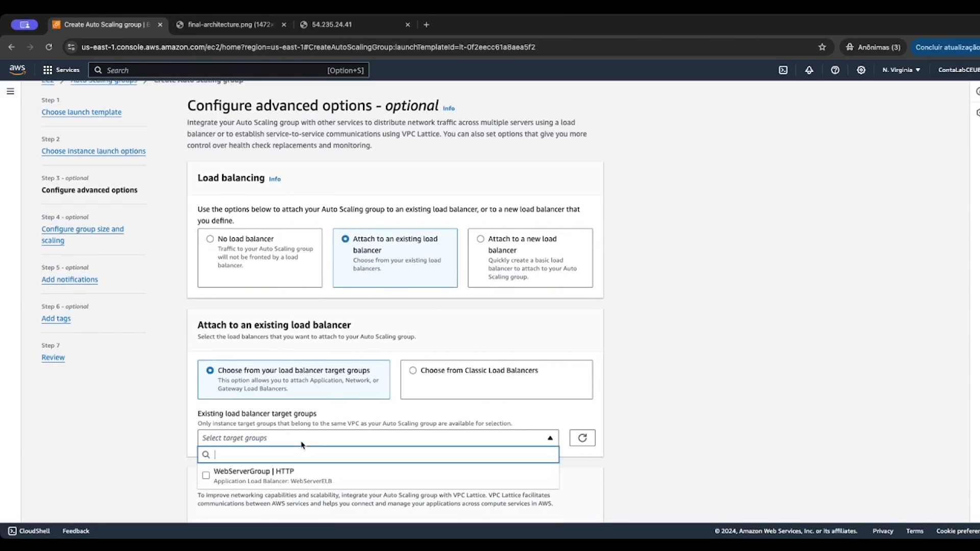
left_click(304, 475)
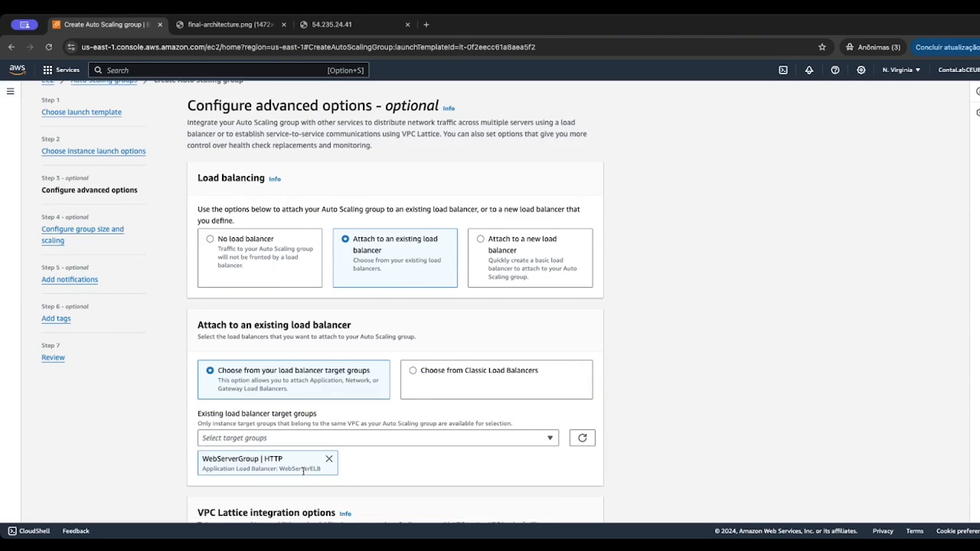
Enable group metrics collection within CloudWatch and continue to the group size and scaling settings
scroll(731, 355, "down", 3)
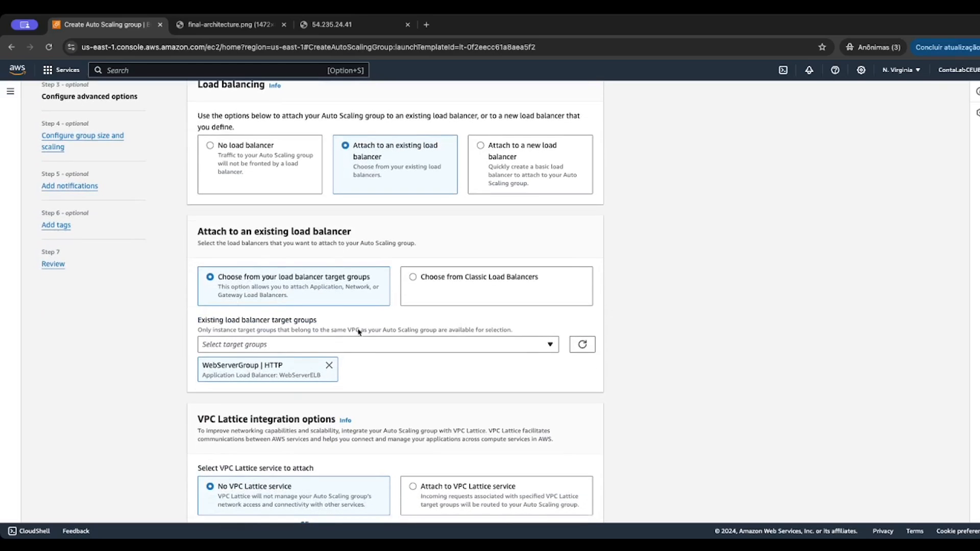
scroll(303, 337, "down", 2)
scroll(303, 336, "down", 3)
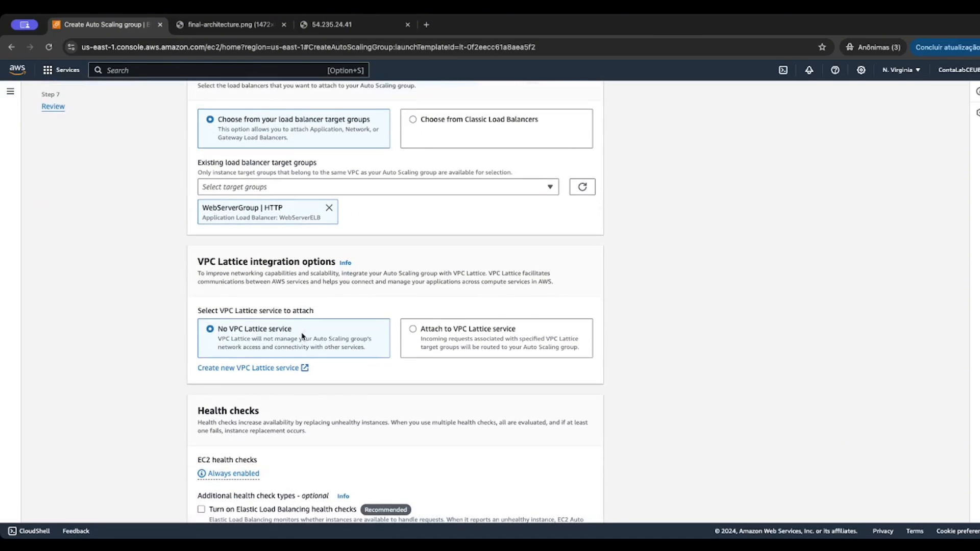
scroll(301, 337, "down", 4)
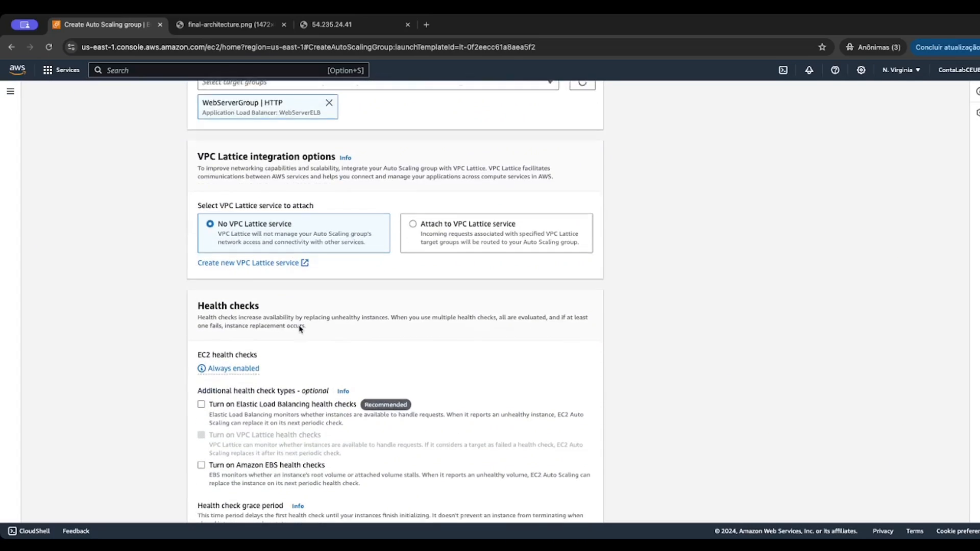
scroll(300, 329, "down", 3)
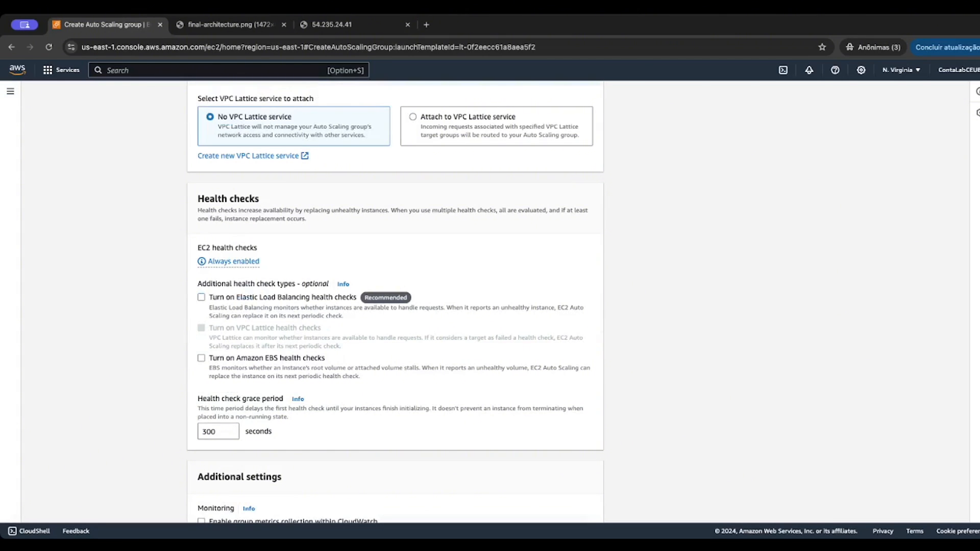
scroll(692, 370, "down", 3)
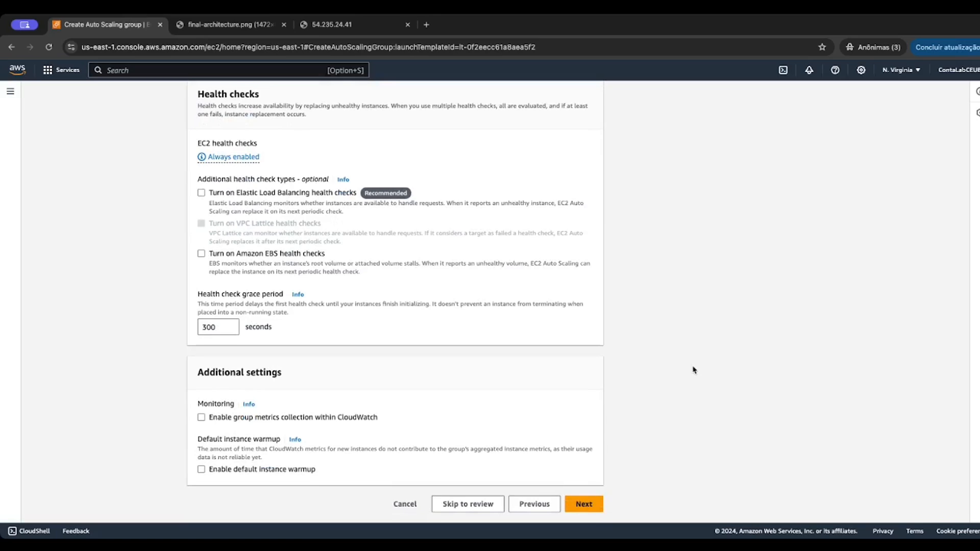
left_click(202, 418)
left_click(584, 504)
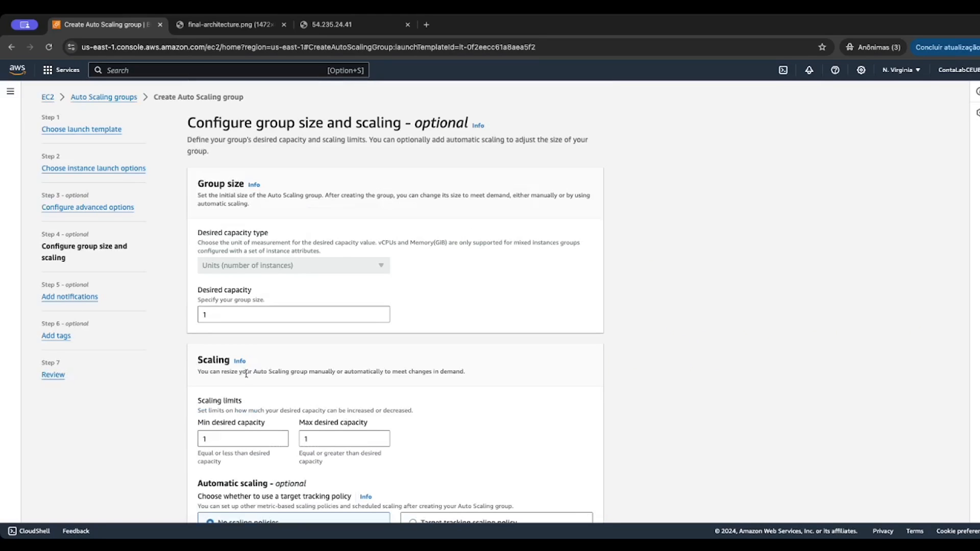
Set the group's desired capacity to 2
left_click(243, 315)
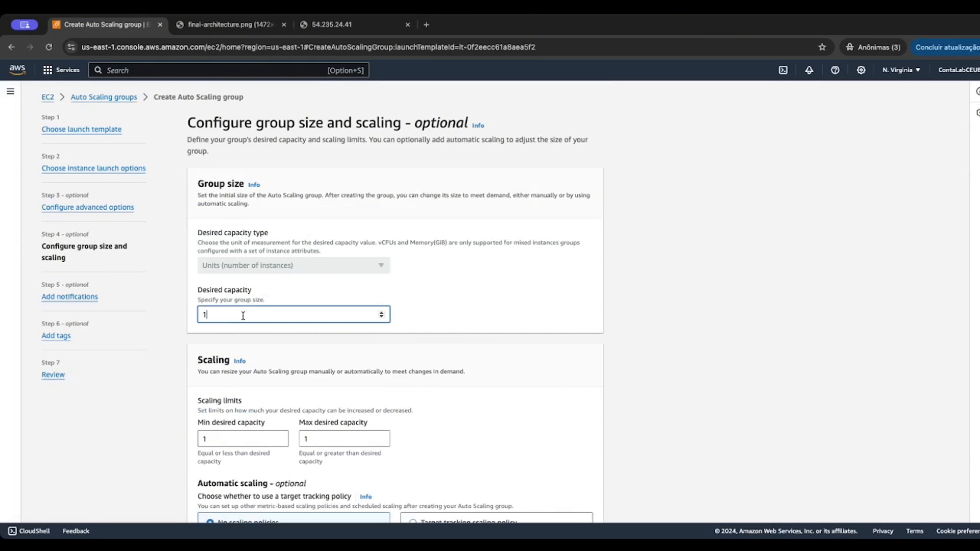
key("BackSpace")
type("0")
key("BackSpace")
type("2")
left_click(589, 281)
Set the scaling limits to a minimum desired capacity of 2 and a maximum of 6
scroll(589, 281, "down", 3)
left_click(237, 346)
key("BackSpace")
type("2")
left_click(347, 350)
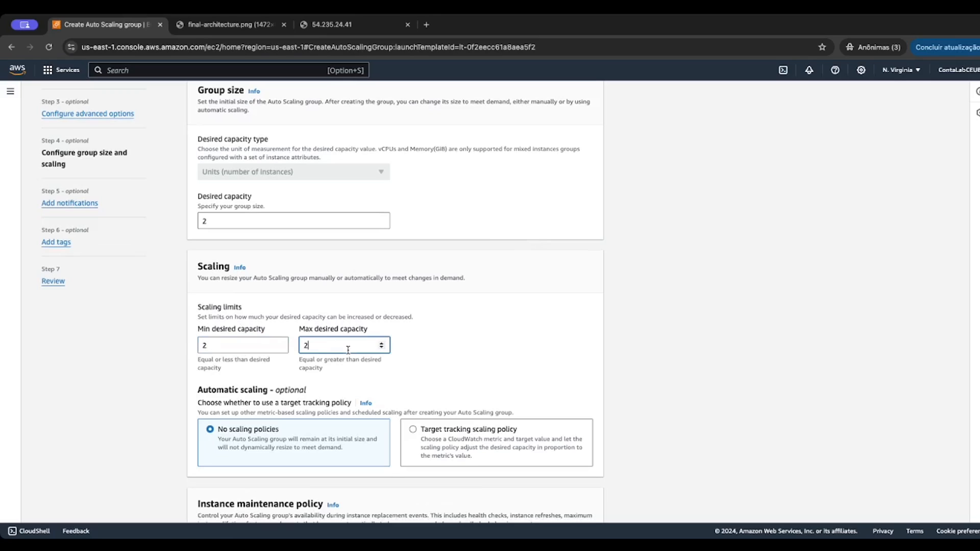
key("BackSpace")
type("0")
Use a target tracking scaling policy and name it WebServerScalingPolicy
scroll(689, 313, "down", 2)
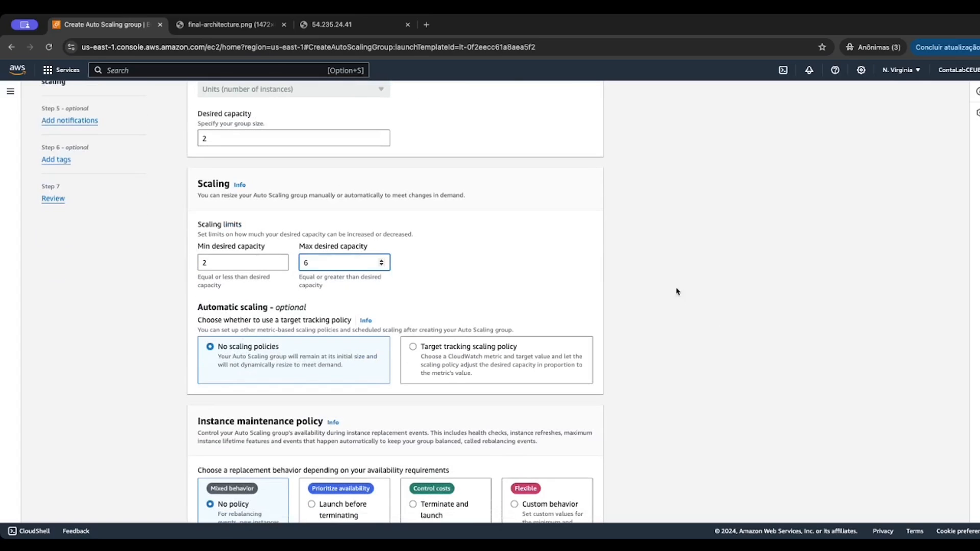
left_click(418, 358)
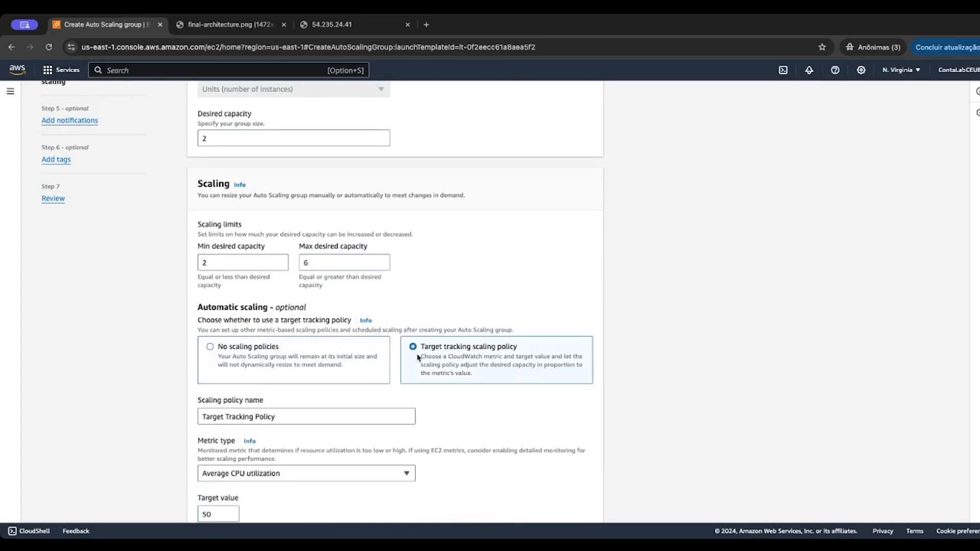
scroll(418, 308, "down", 2)
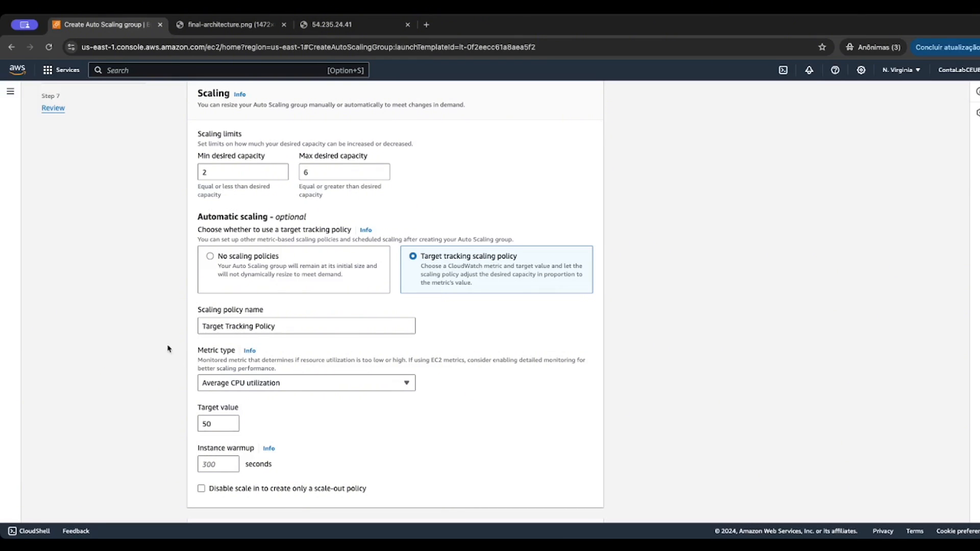
left_click_drag(306, 327, 178, 323)
key("BackSpace")
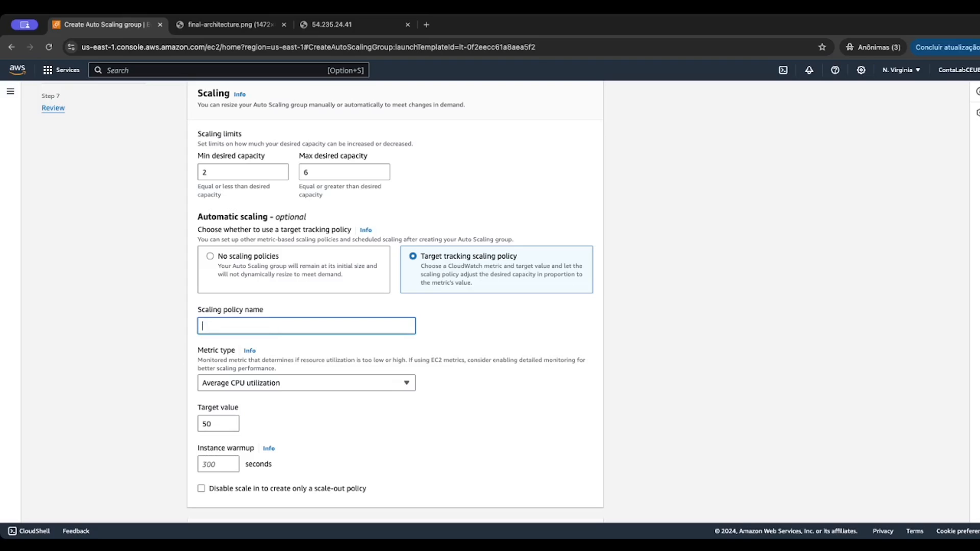
type("WebServerScalingPolicy")
left_click(480, 392)
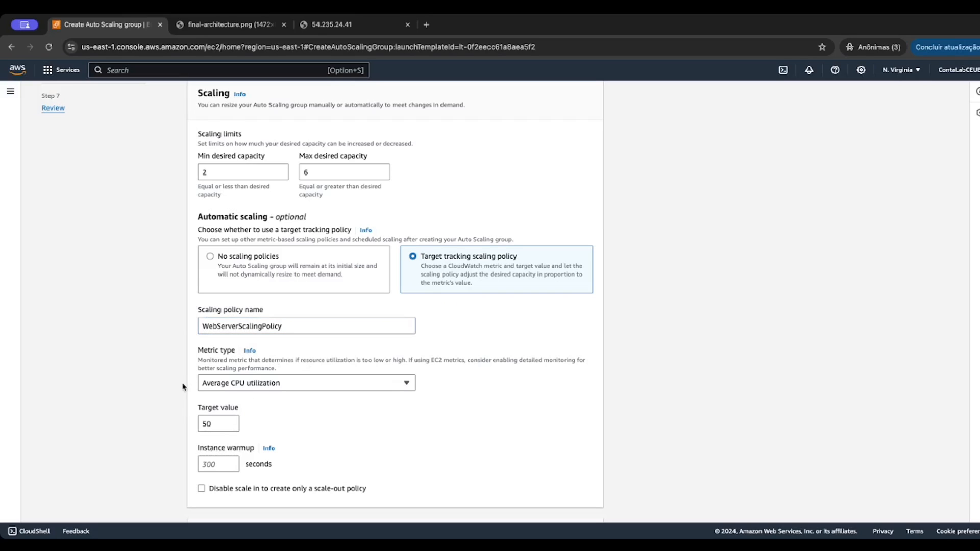
Set the scaling policy's target value for average CPU utilization to 60
left_click(229, 425)
double_click(229, 425)
key("BackSpace")
type("60")
left_click(685, 406)
scroll(597, 377, "down", 4)
scroll(597, 379, "down", 2)
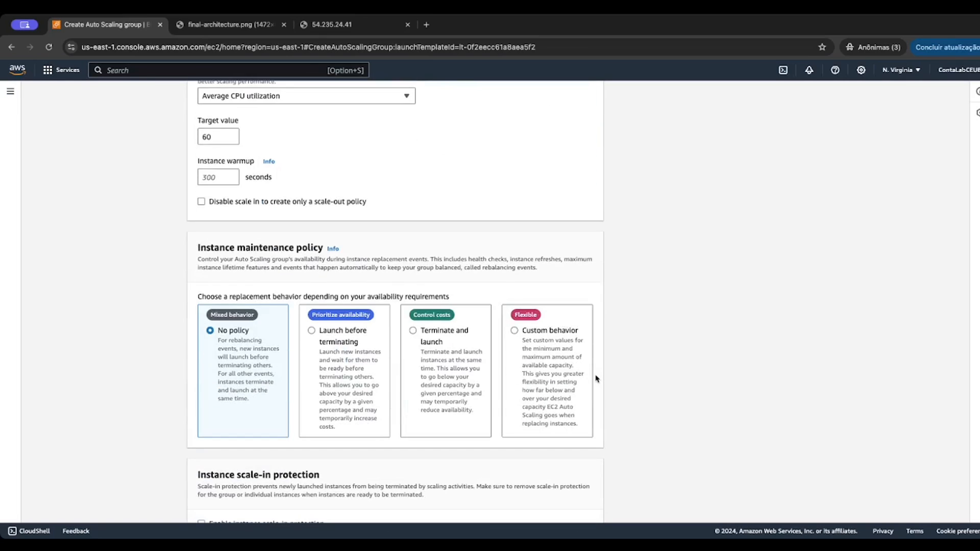
Keep the default instance maintenance and scale-in protection settings, and continue to the tags without adding a notification
scroll(598, 379, "down", 1)
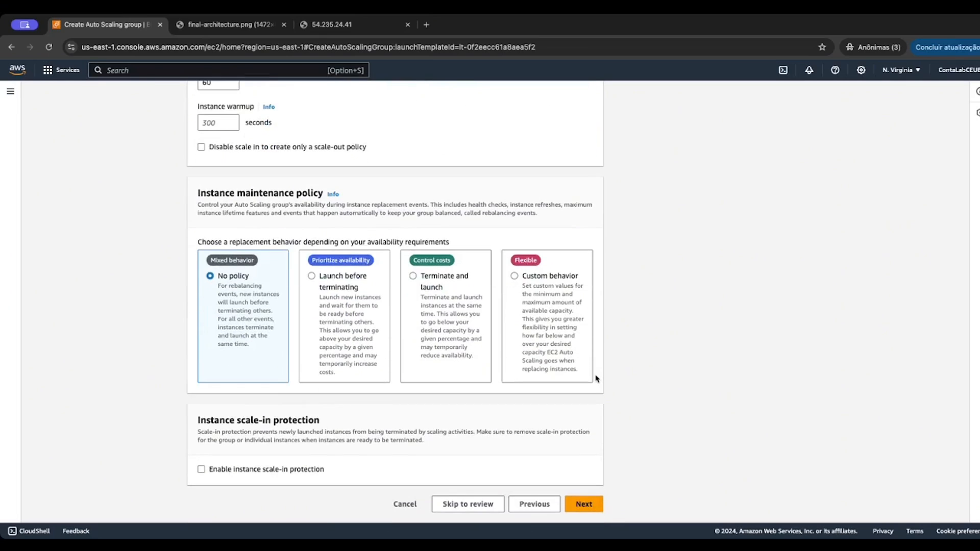
left_click(586, 503)
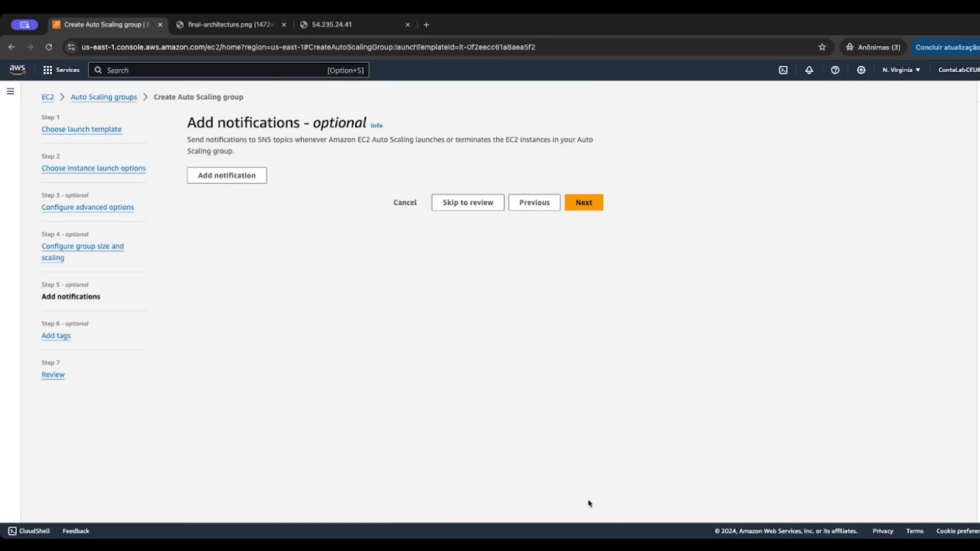
left_click(585, 205)
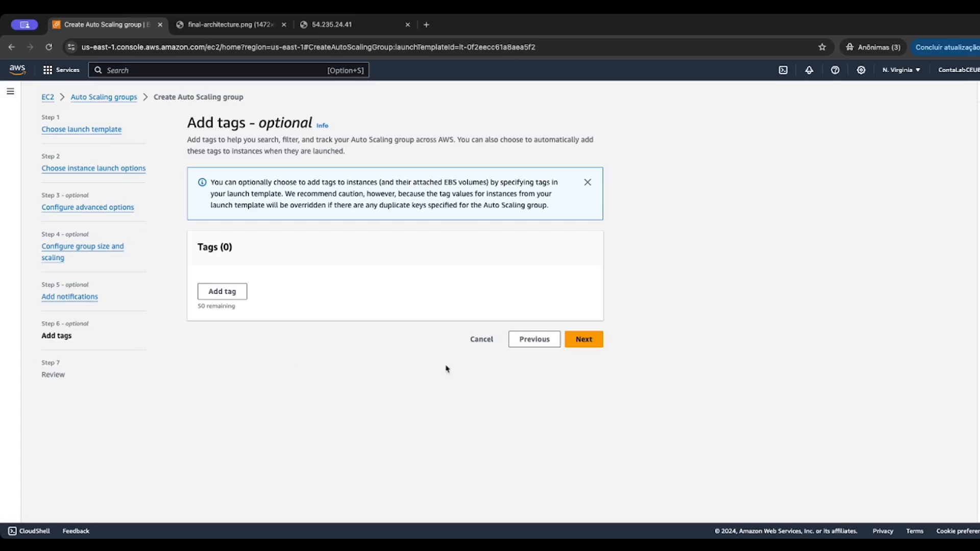
Add a tag for new instances with the key Name and the value WebServerNewInstances
left_click(232, 293)
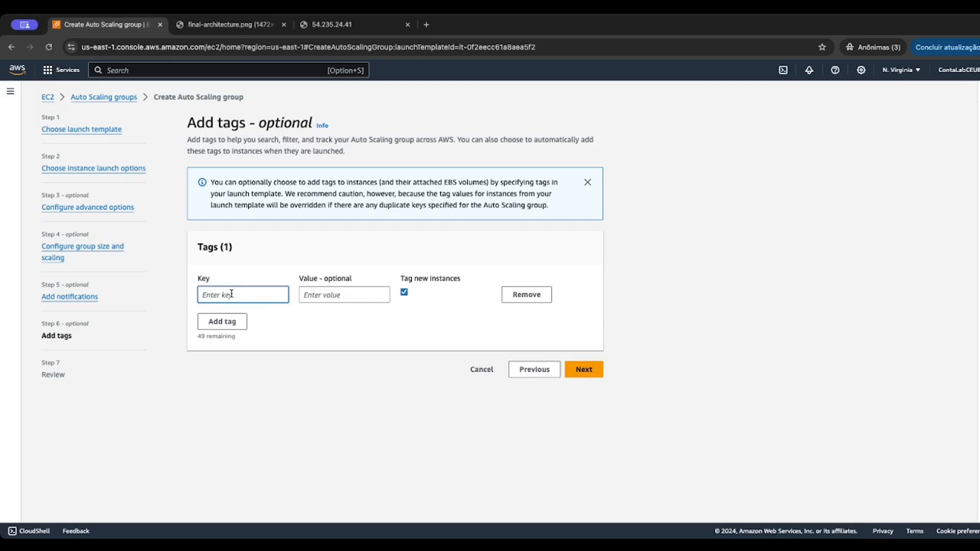
type("Name")
left_click(328, 287)
type("WebSe")
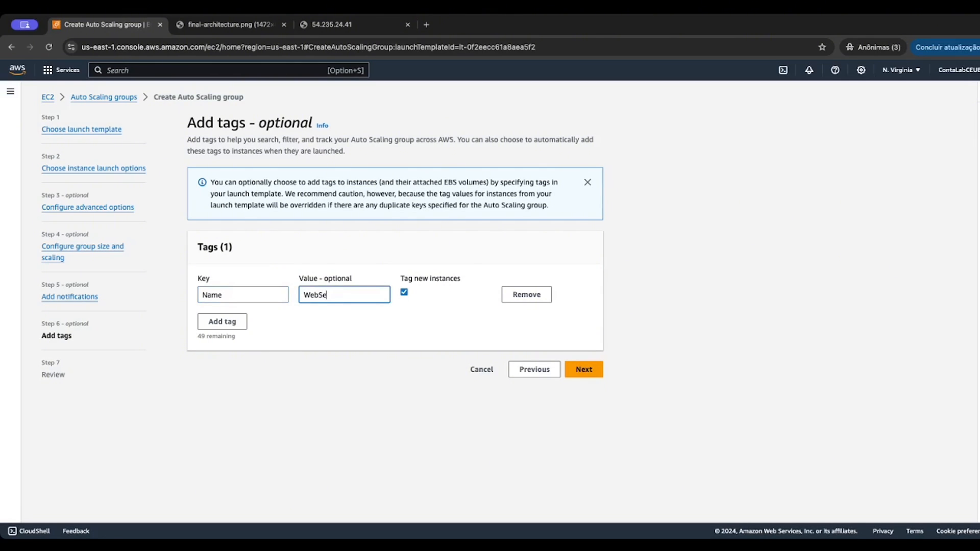
type("rverInstance")
key("BackSpace")
key("BackSpace")
key("BackSpace")
key("BackSpace")
key("BackSpace")
key("BackSpace")
key("BackSpace")
type("nstances")
left_click(339, 295)
type("New")
left_click(596, 301)
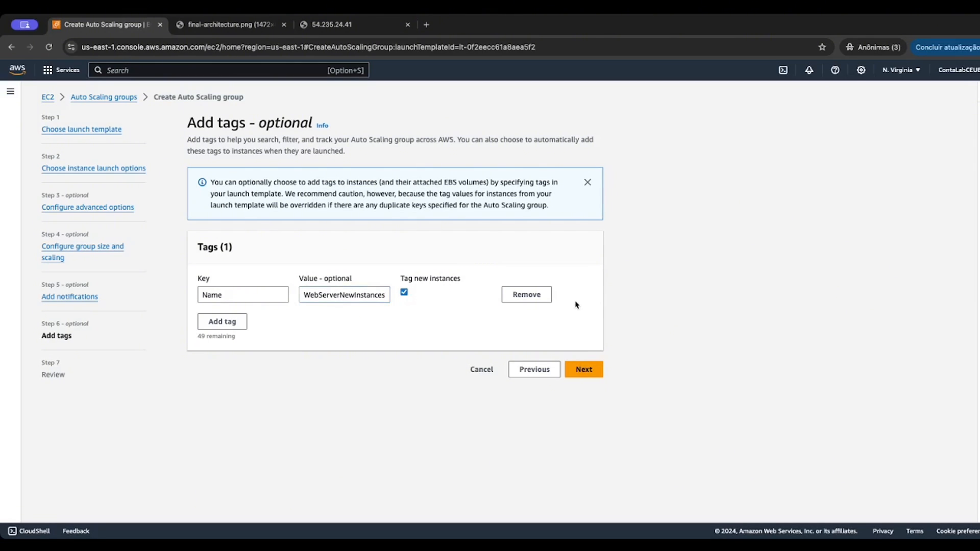
Review the configuration summary and create the Auto Scaling group
left_click(582, 372)
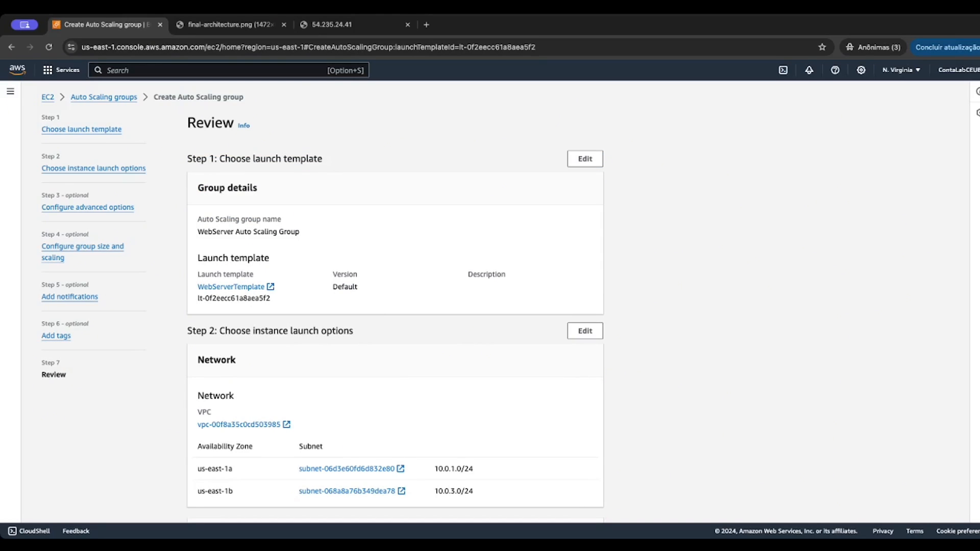
scroll(434, 314, "down", 5)
scroll(434, 314, "down", 10)
scroll(432, 314, "down", 2)
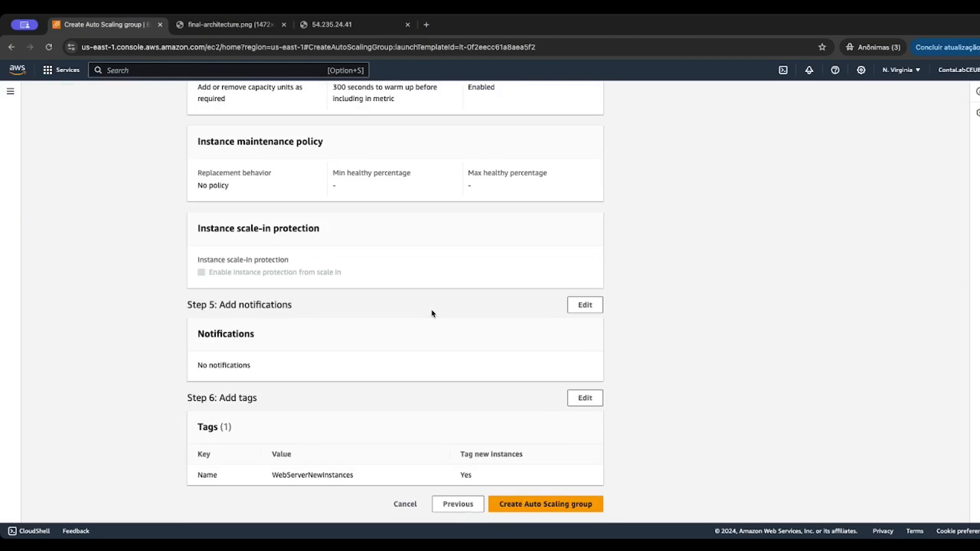
left_click(541, 504)
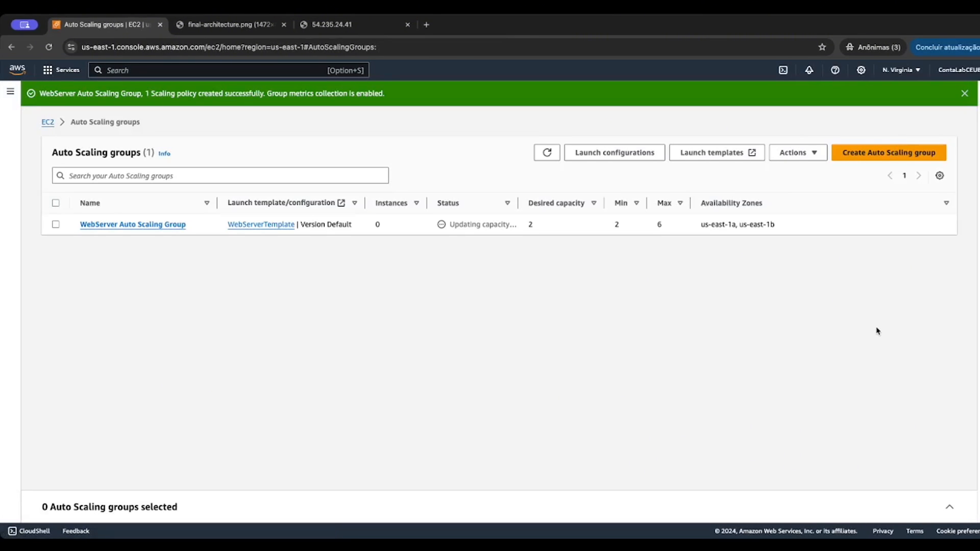
Refresh the Auto Scaling groups list and review the details of WebServer Auto Scaling Group
left_click(547, 151)
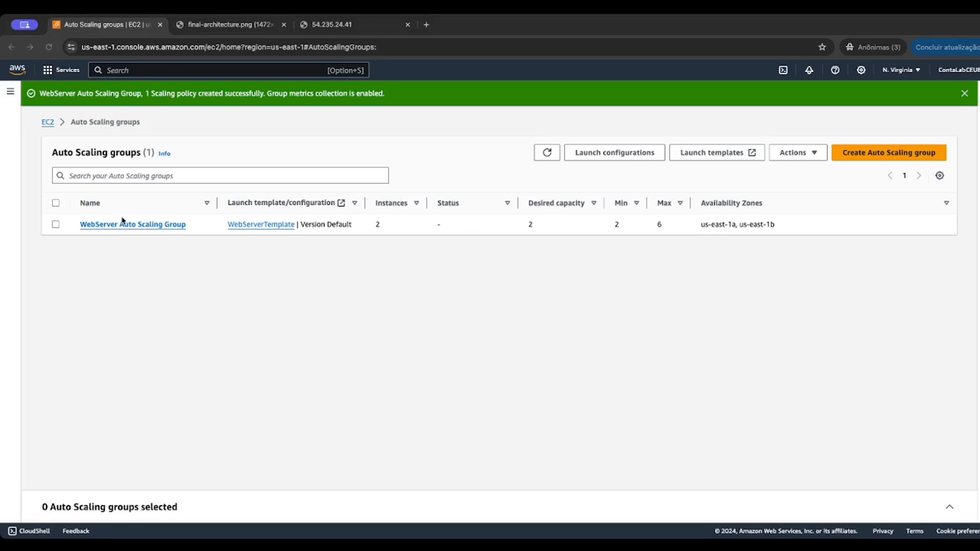
left_click(134, 254)
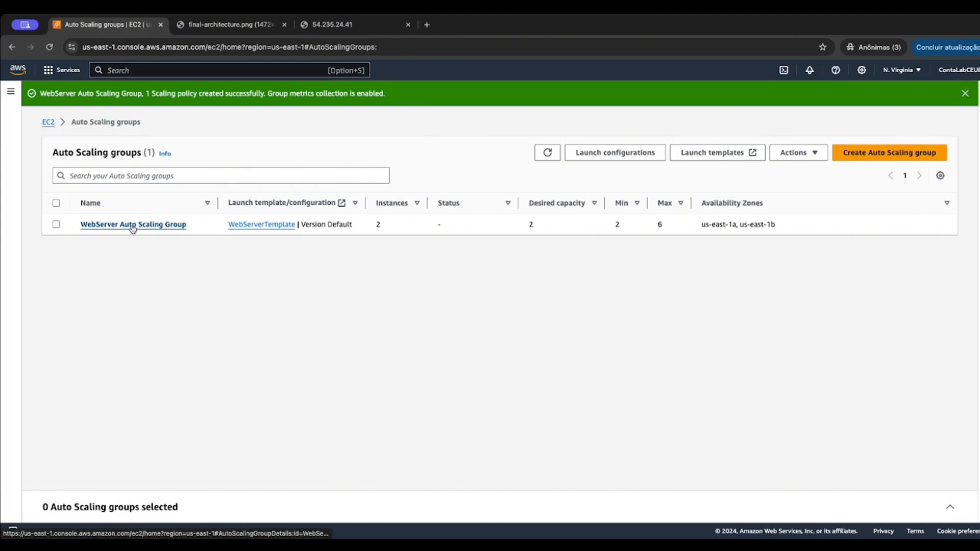
left_click(132, 226)
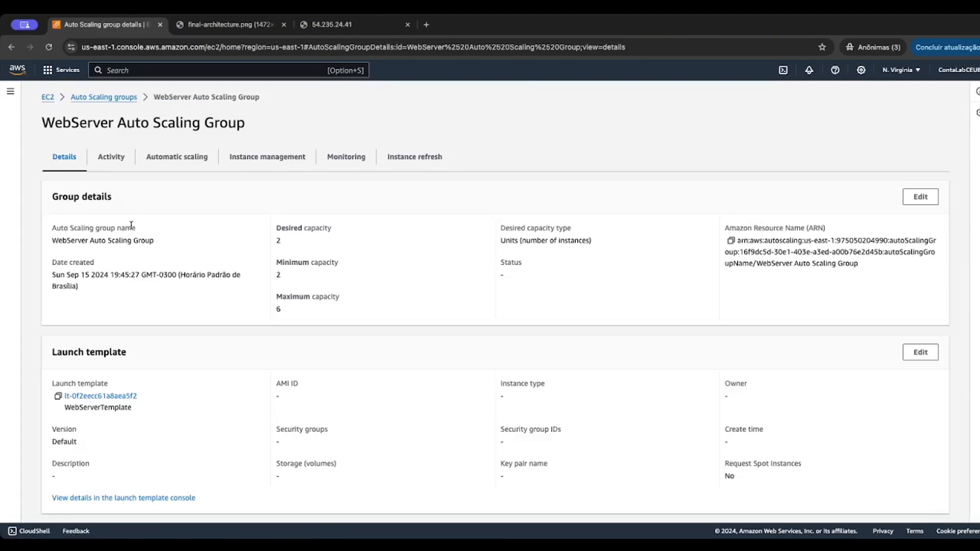
scroll(282, 301, "down", 5)
scroll(283, 302, "down", 8)
scroll(282, 301, "up", 6)
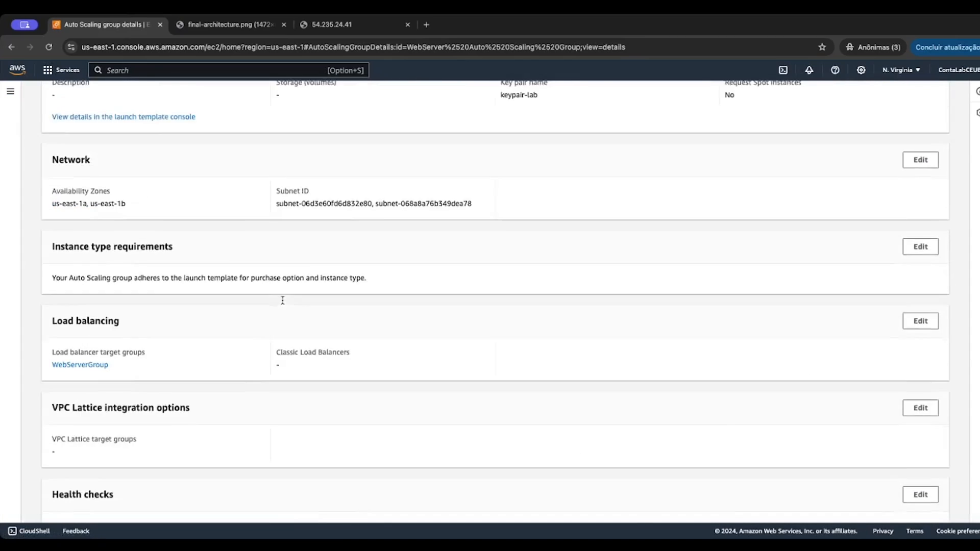
scroll(282, 300, "up", 7)
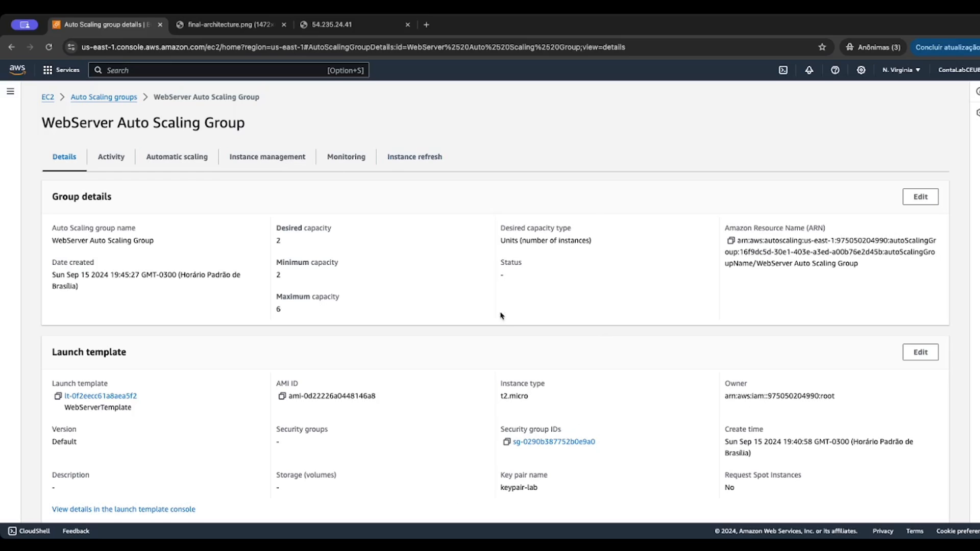
Open the WebServerGroup target group in EC2 and check its registered targets
left_click(89, 97)
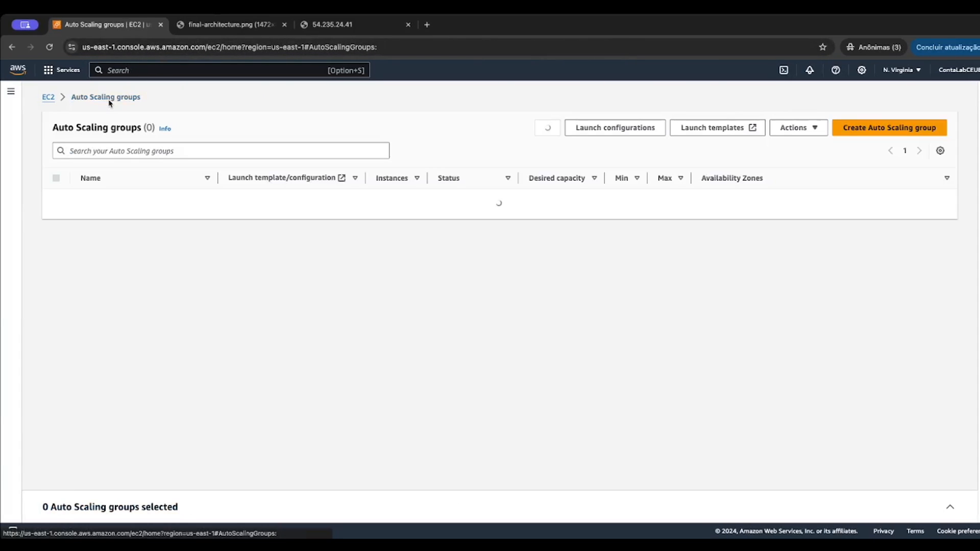
left_click(45, 98)
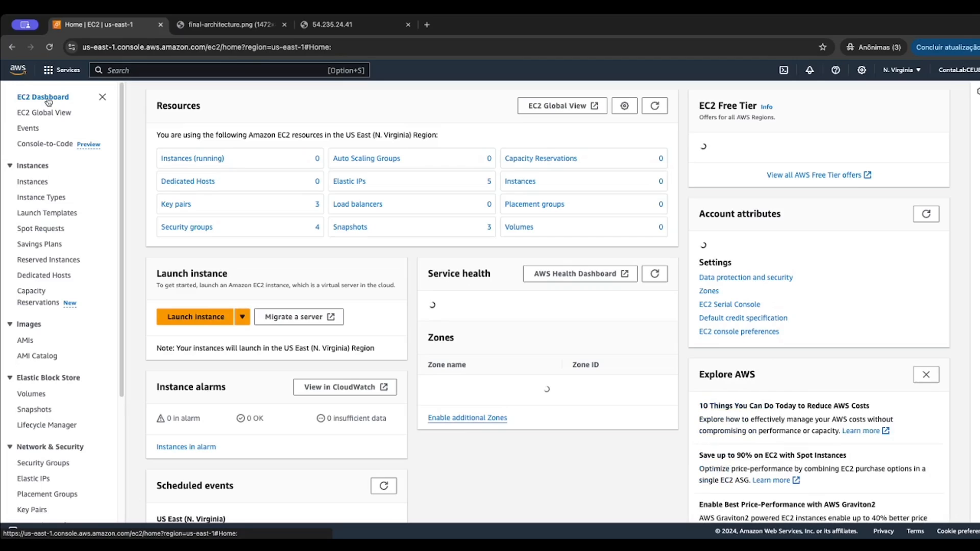
scroll(61, 306, "down", 3)
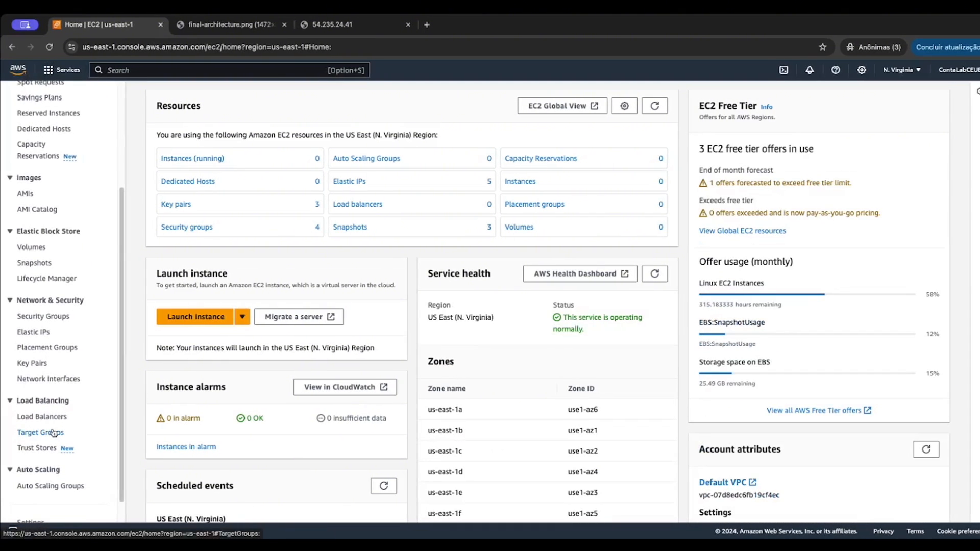
left_click(53, 433)
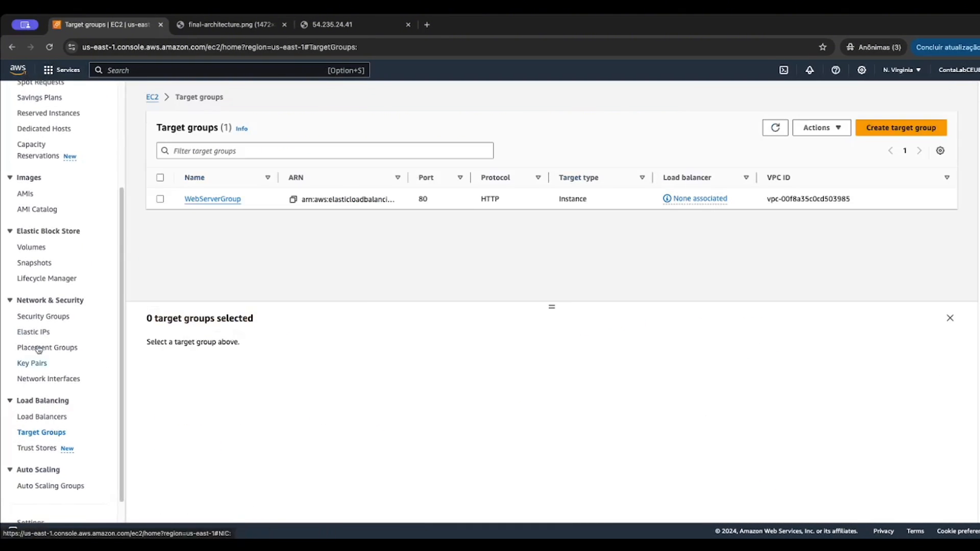
left_click(213, 199)
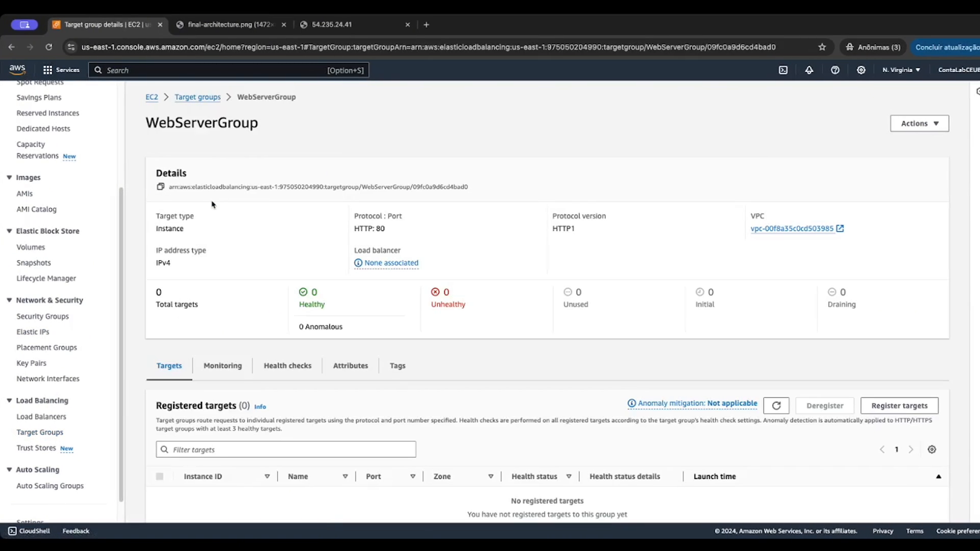
scroll(212, 203, "down", 1)
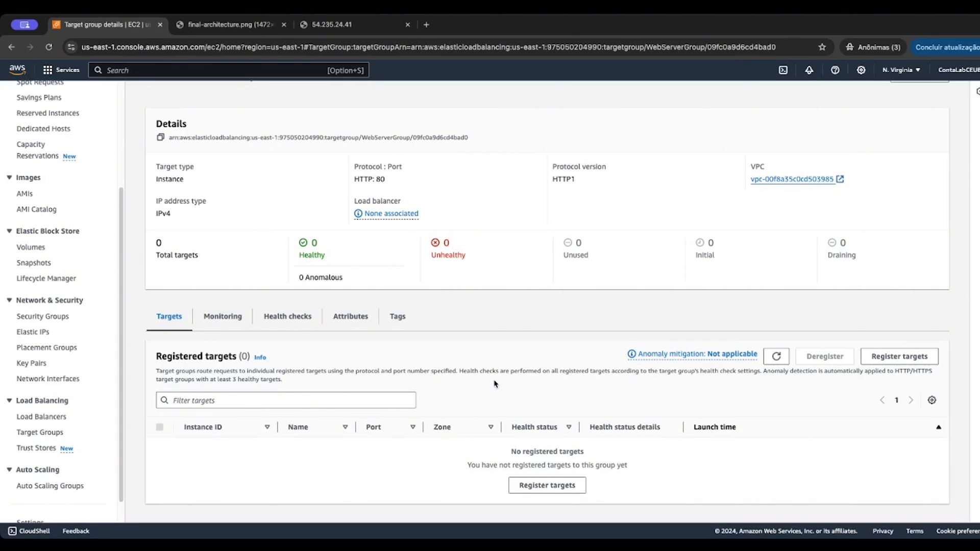
Check the status of the running EC2 instances, refresh the list, and deselect the WebServer instance
scroll(113, 235, "up", 5)
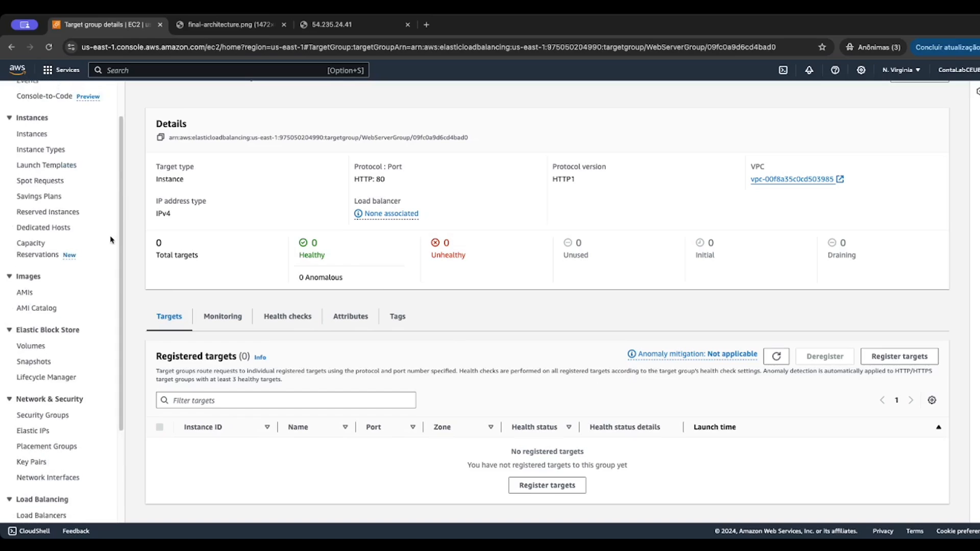
left_click(39, 182)
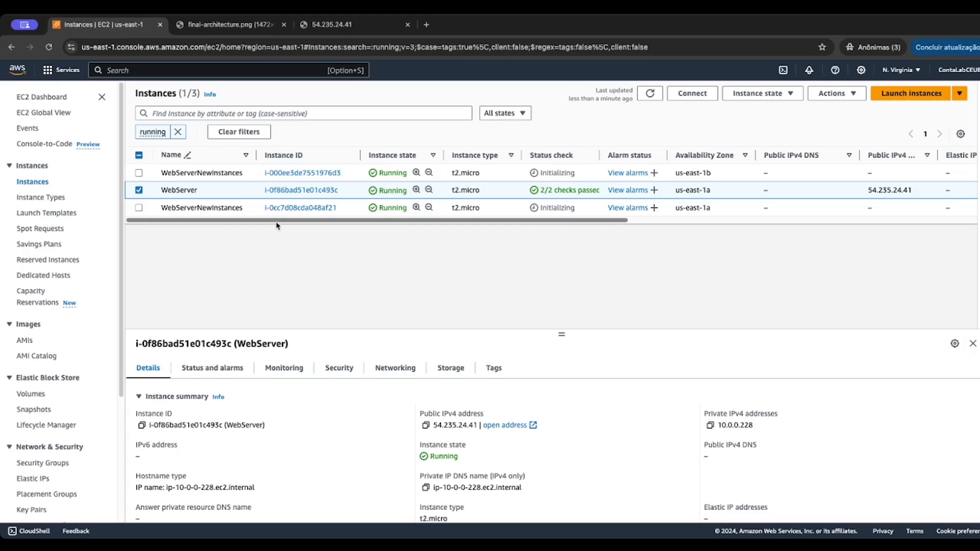
left_click(651, 94)
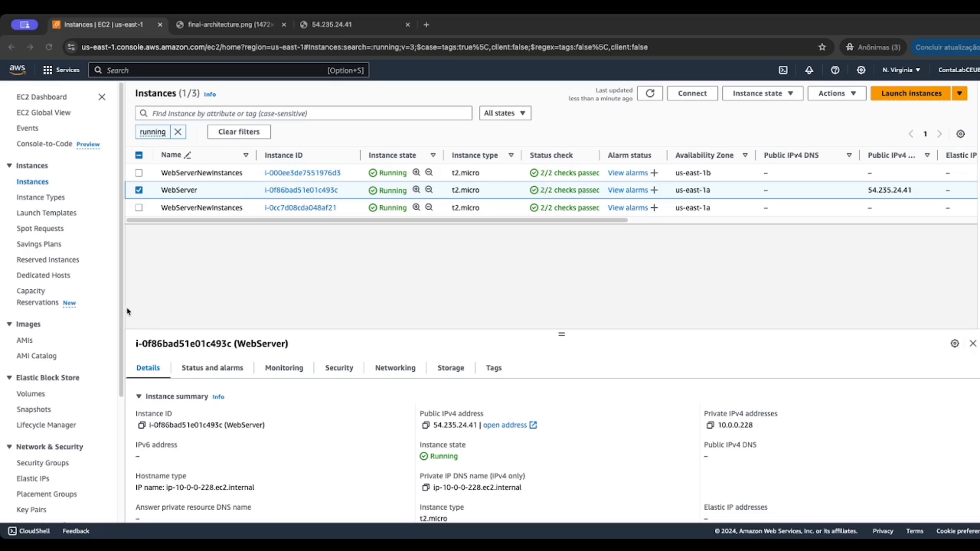
left_click(138, 190)
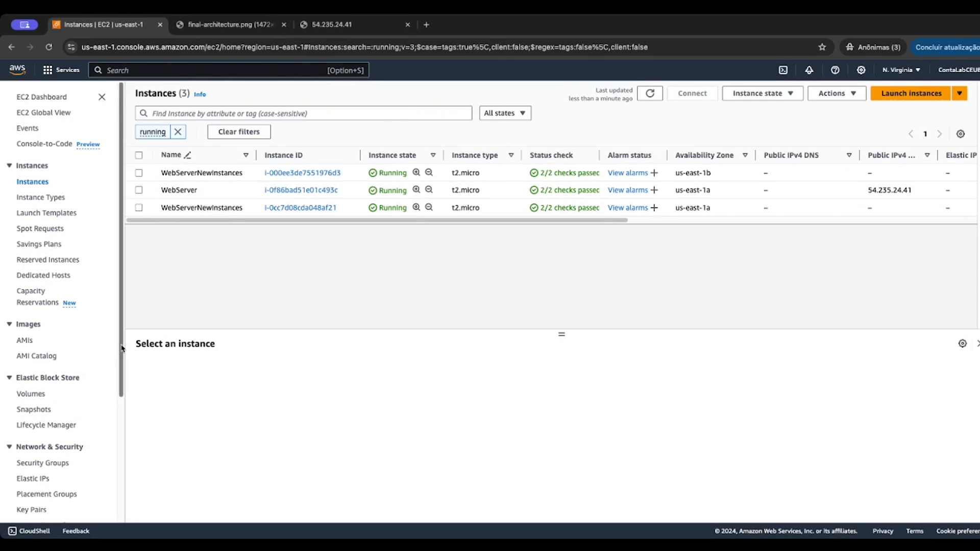
Reopen the WebServerGroup target group, refresh its registered targets, and examine their zones and health status
left_click_drag(121, 348, 119, 460)
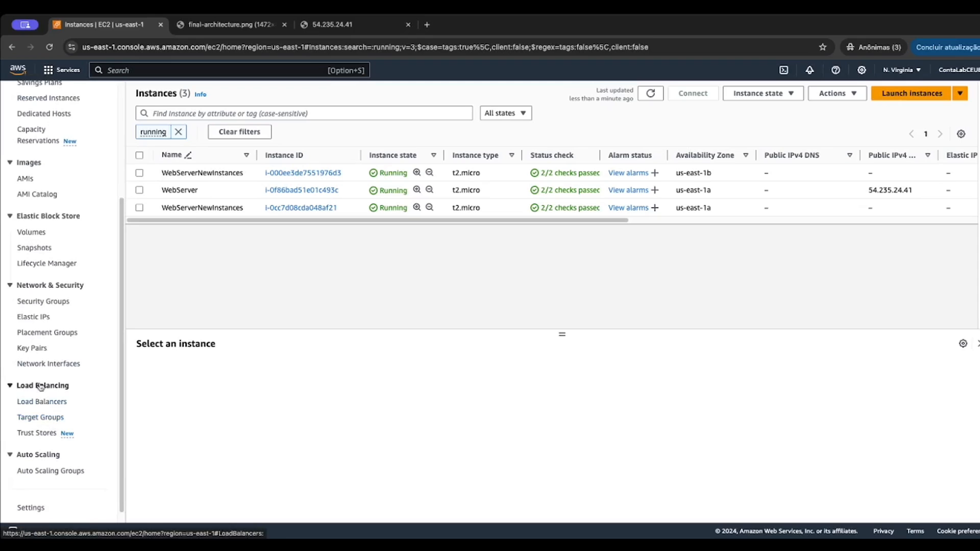
left_click(40, 417)
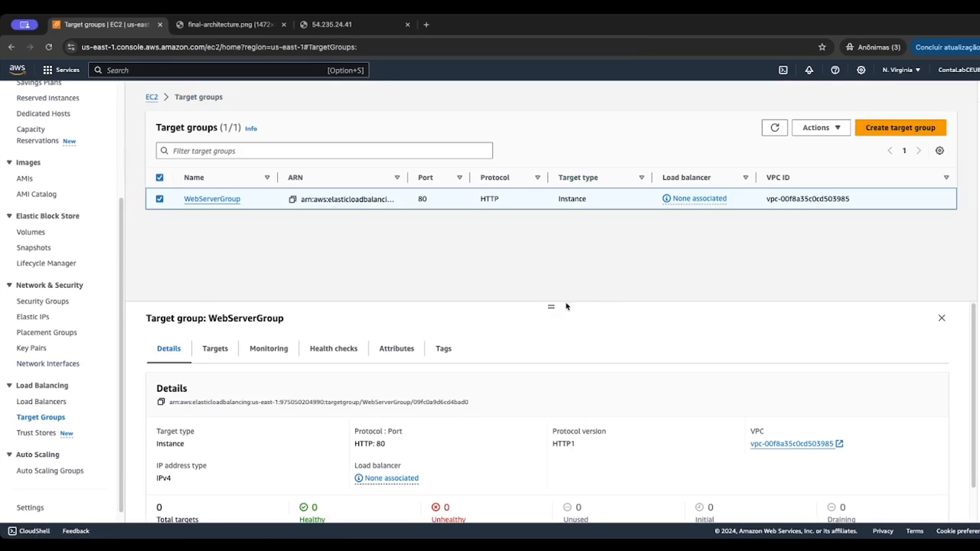
left_click_drag(561, 306, 562, 224)
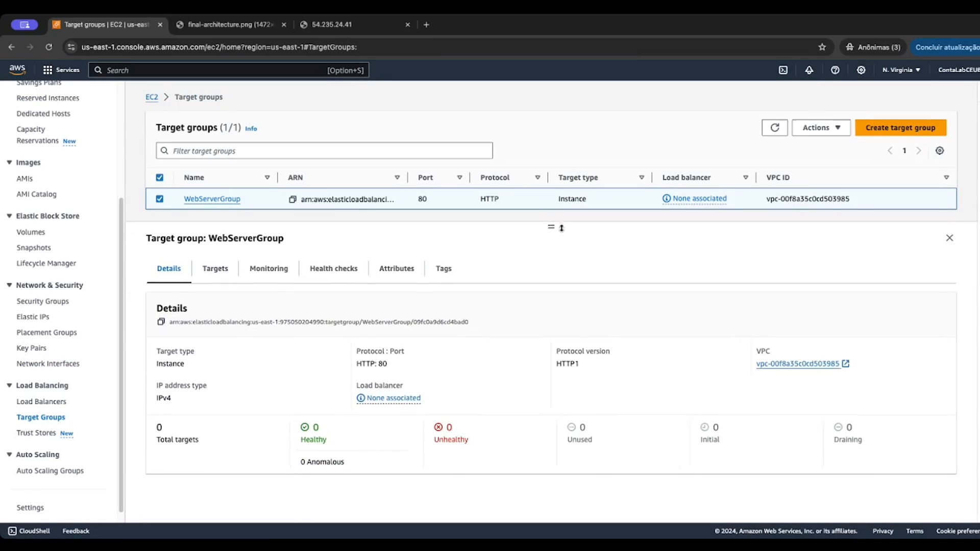
left_click(212, 200)
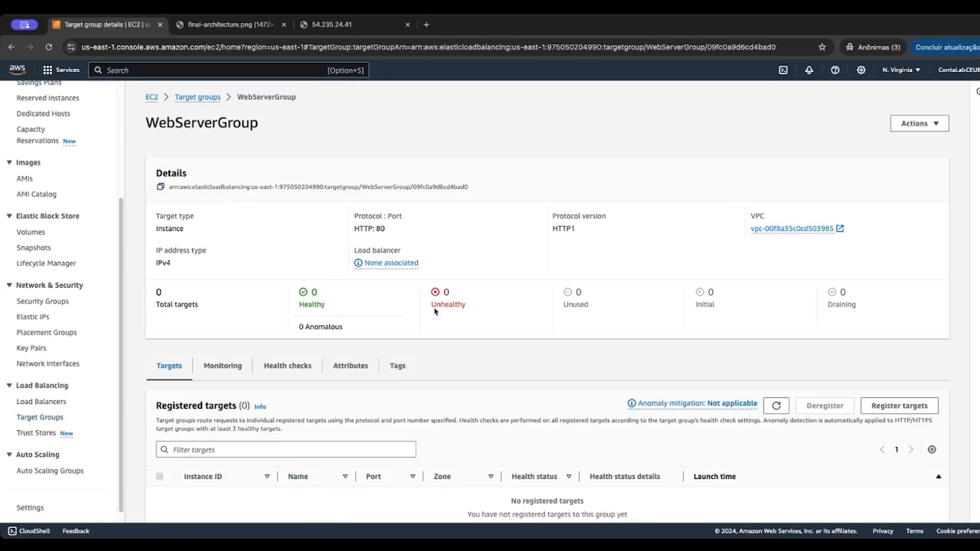
scroll(797, 407, "down", 1)
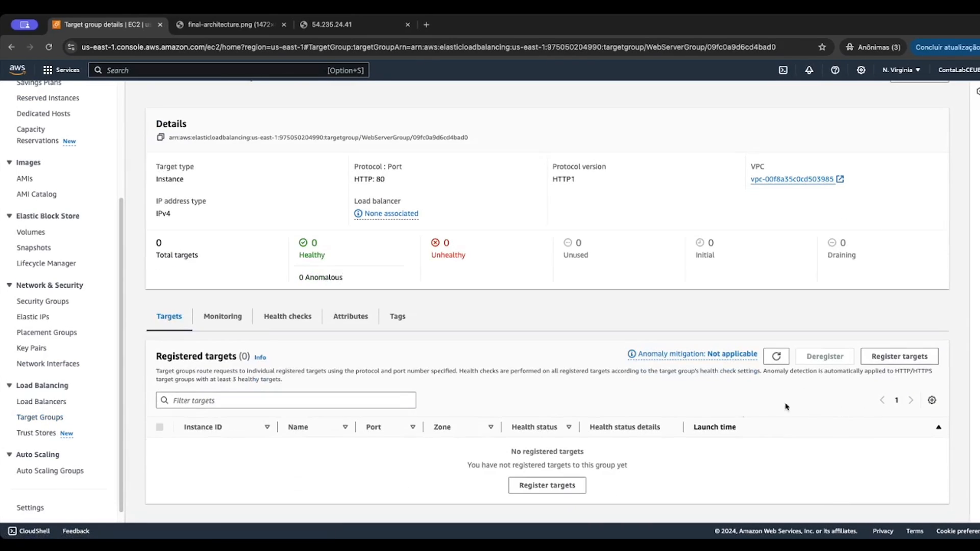
left_click(777, 357)
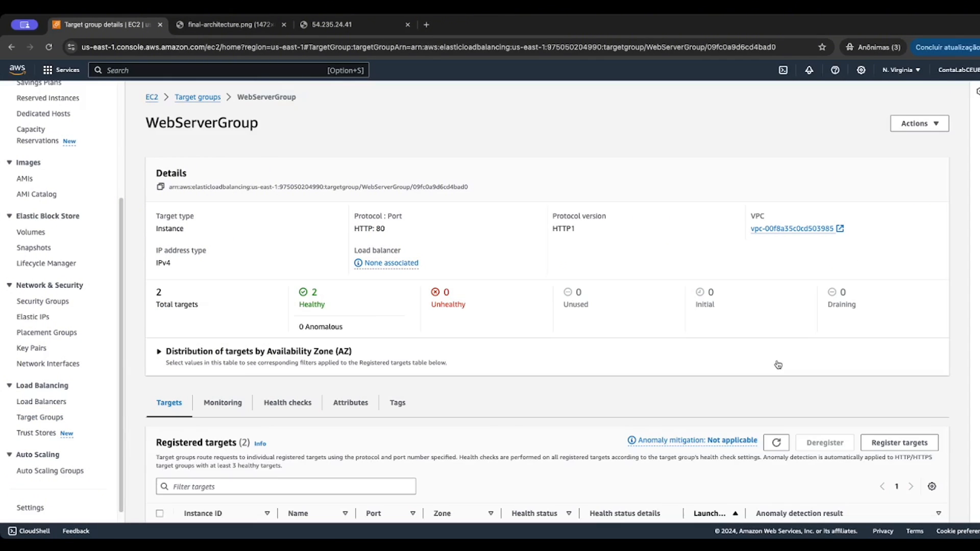
scroll(741, 347, "down", 1)
scroll(741, 347, "down", 1)
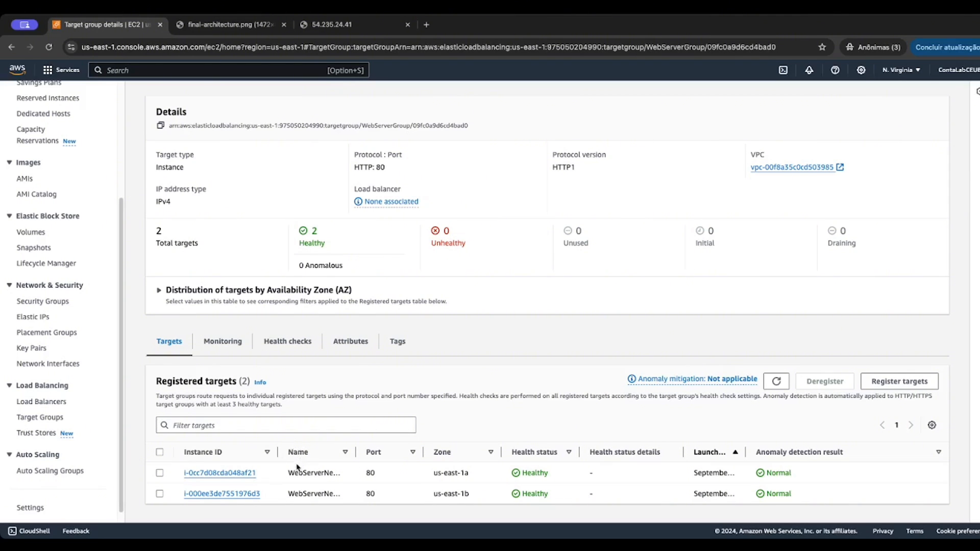
scroll(294, 447, "up", 2)
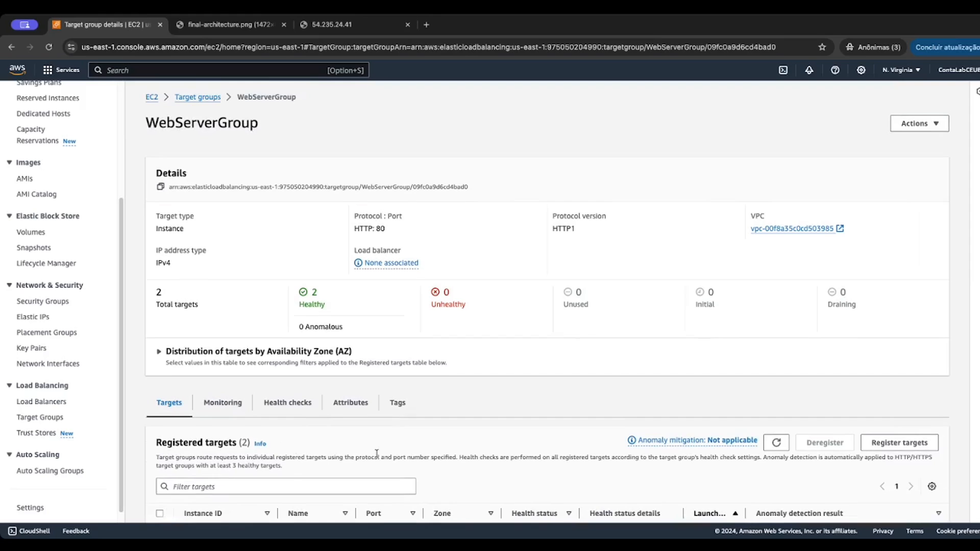
scroll(642, 440, "down", 2)
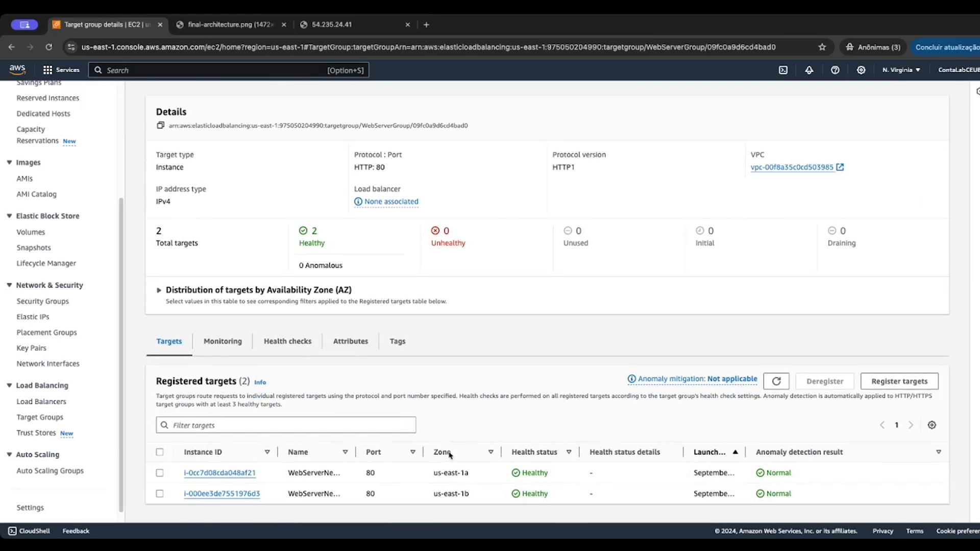
Open the details of the WebServerELB load balancer and copy its DNS name
left_click(56, 404)
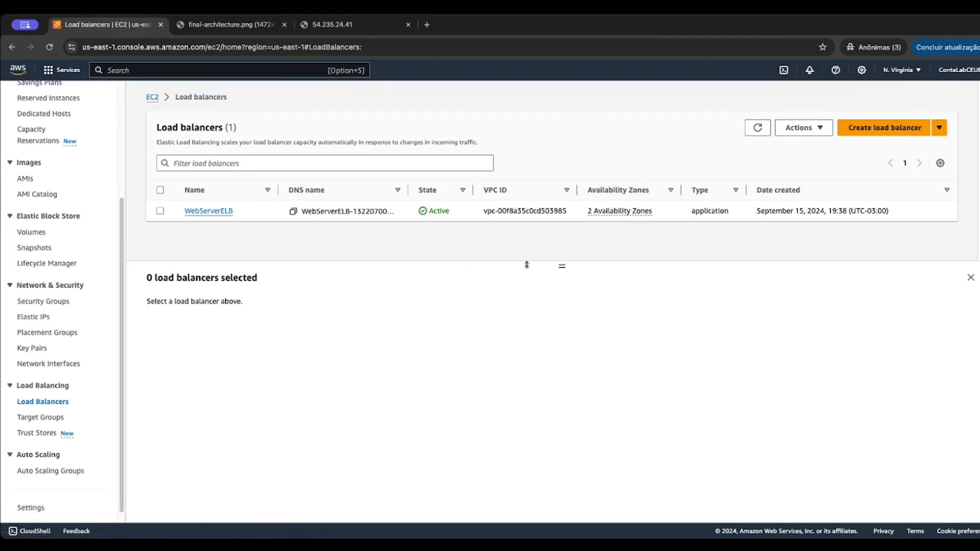
left_click(225, 211)
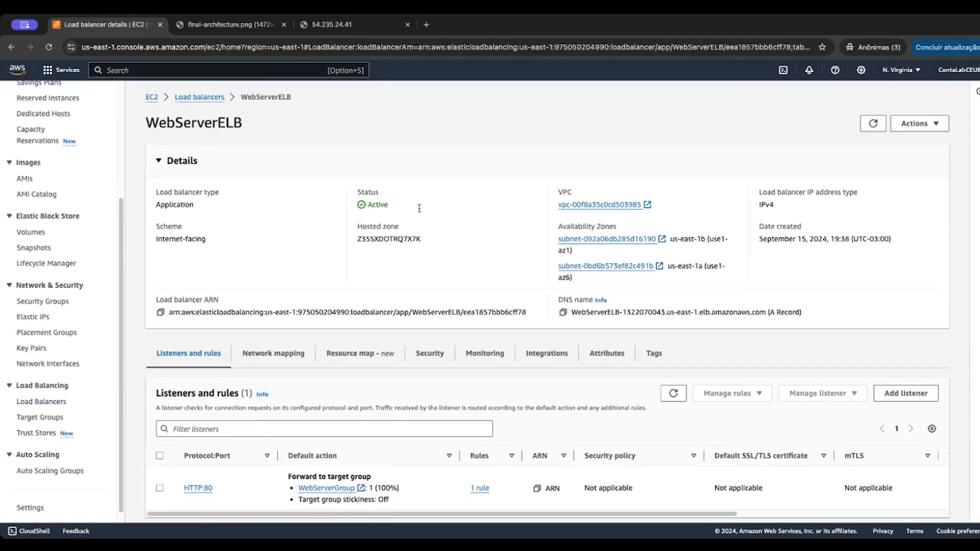
left_click(563, 313)
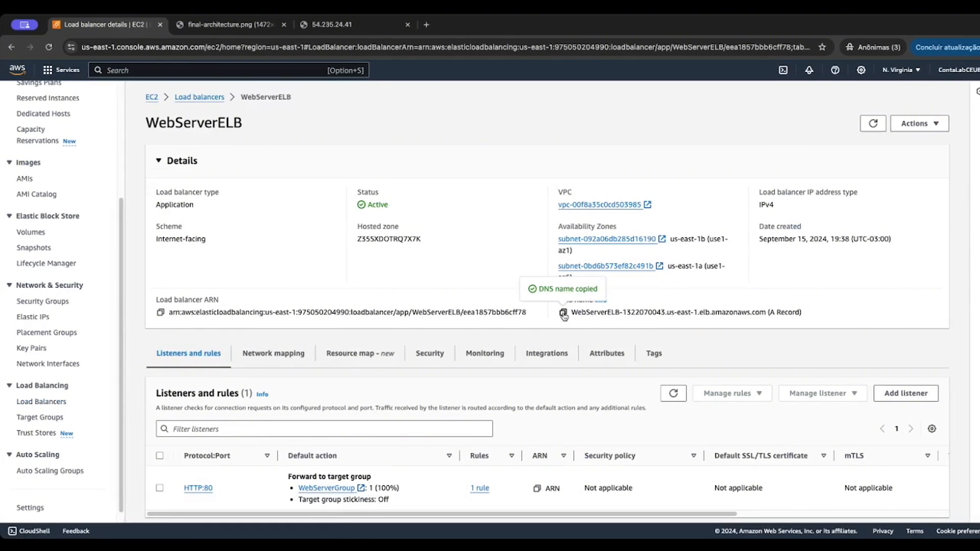
Load WebServerELB-1322070043.us-east-1.elb.amazonaws.com in the browser tab that shows the web server's page
left_click(377, 27)
left_click(377, 44)
key("BackSpace")
type("WebServerELB-1322070043.us-east-1.elb.amazonaws.com")
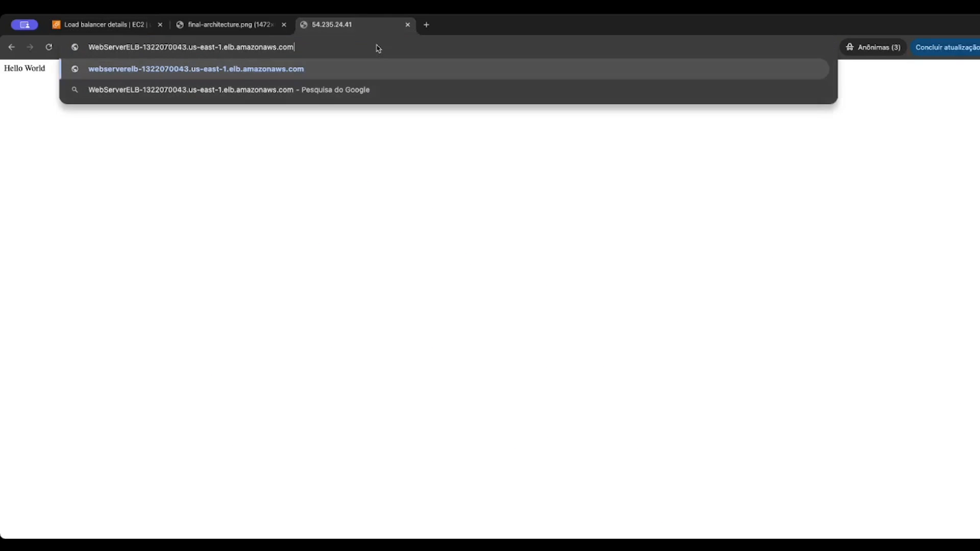
key("Return")
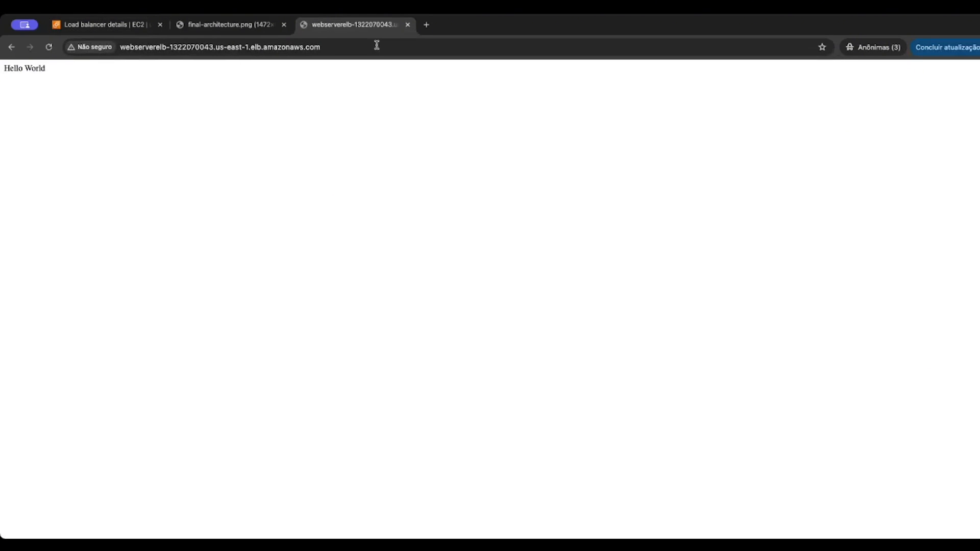
Reload the load balancer's web page several times to test its response, returning briefly to the WebServerELB details in between
left_click(369, 51)
key("Return")
left_click(370, 51)
key("Return")
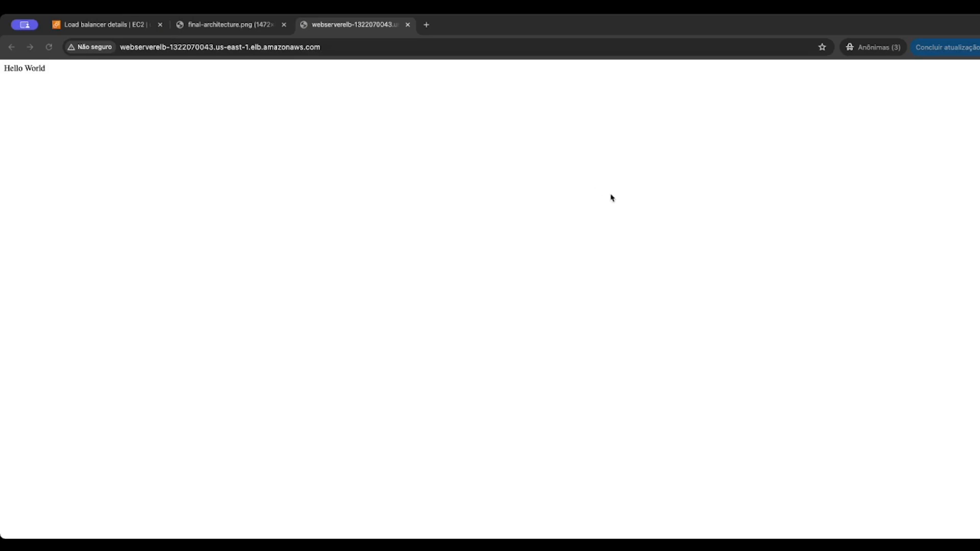
left_click(121, 25)
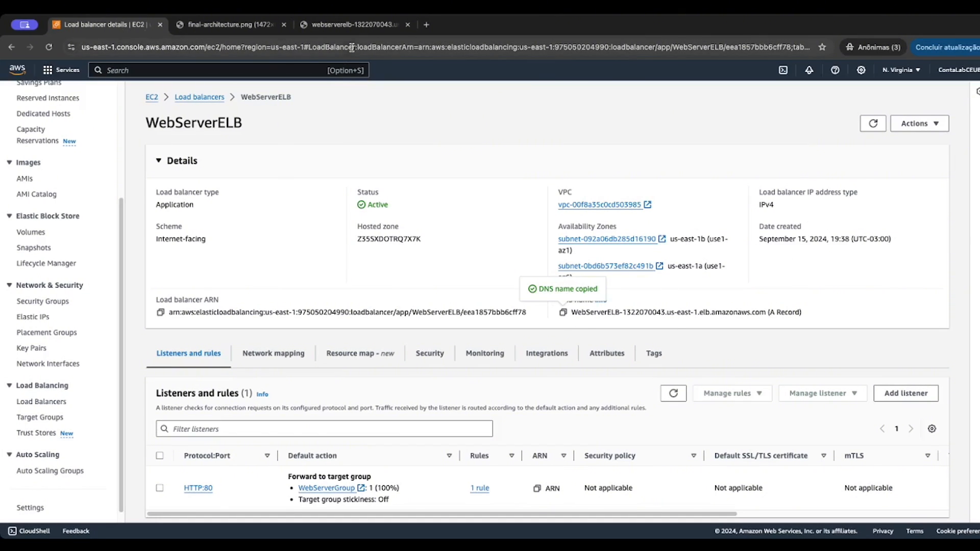
left_click(350, 30)
left_click(318, 48)
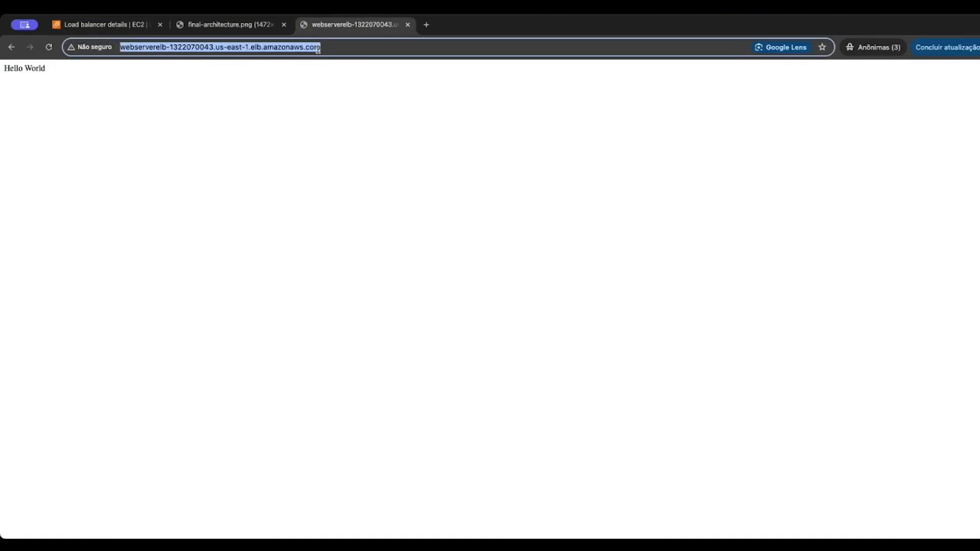
key("Return")
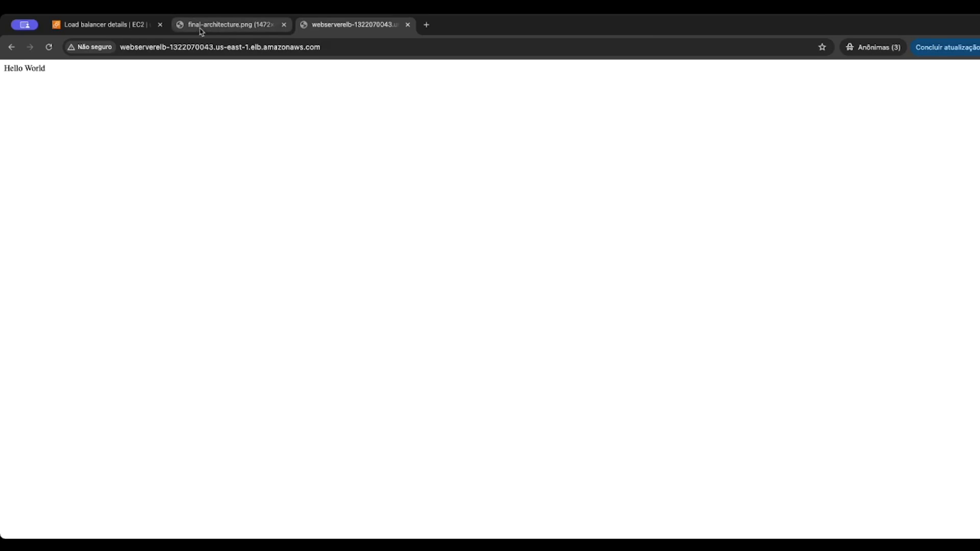
Search the AWS console for cloudwatch, open CloudWatch, and review the list of all alarms
left_click(128, 28)
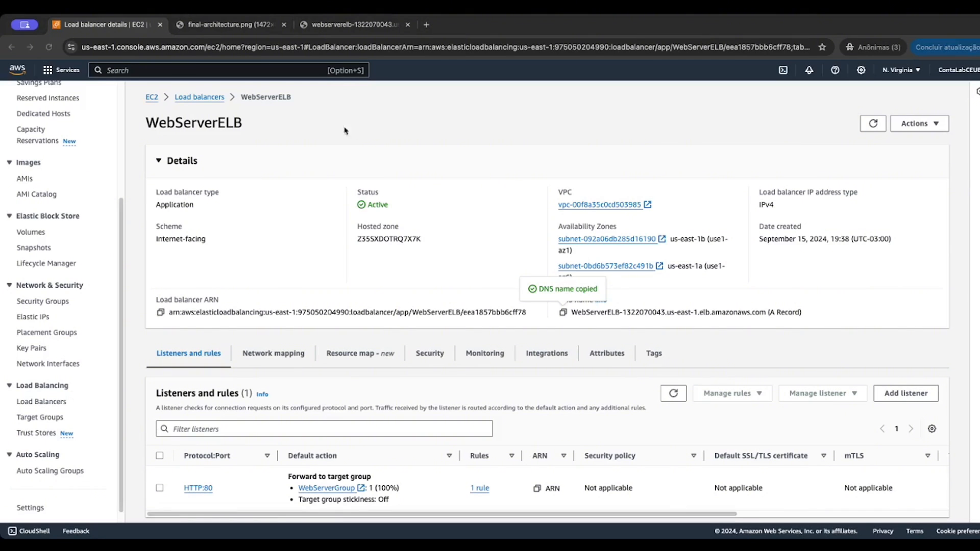
scroll(46, 207, "up", 3)
left_click(160, 70)
type("cloud")
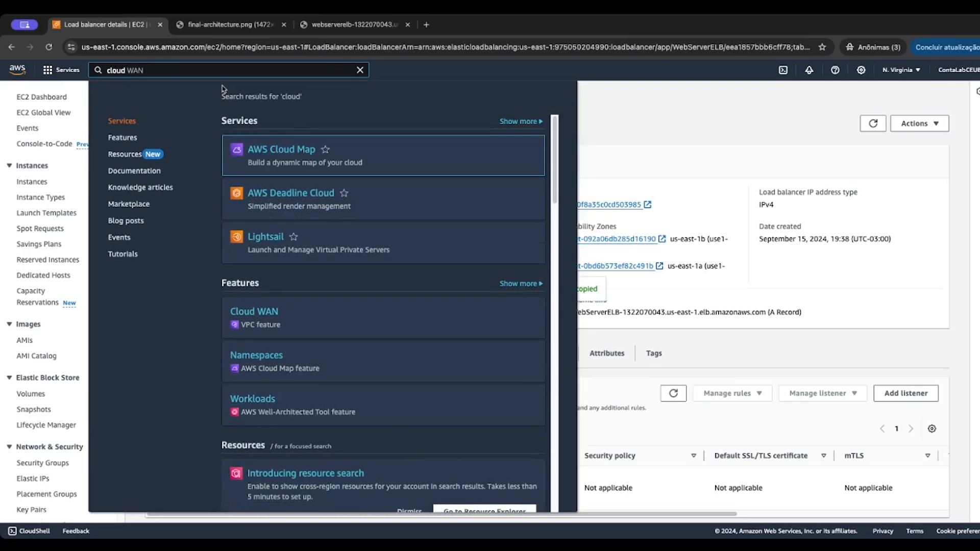
type("watch")
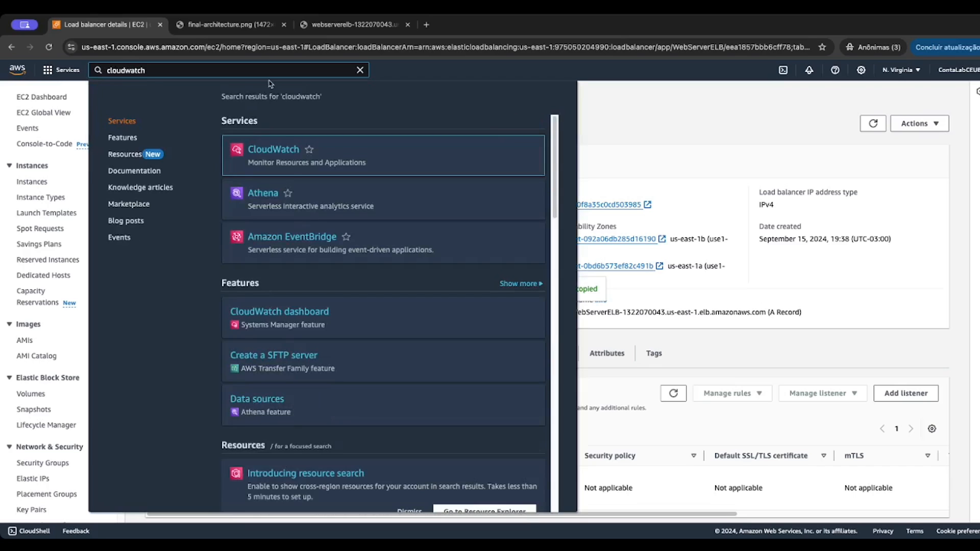
left_click(280, 154)
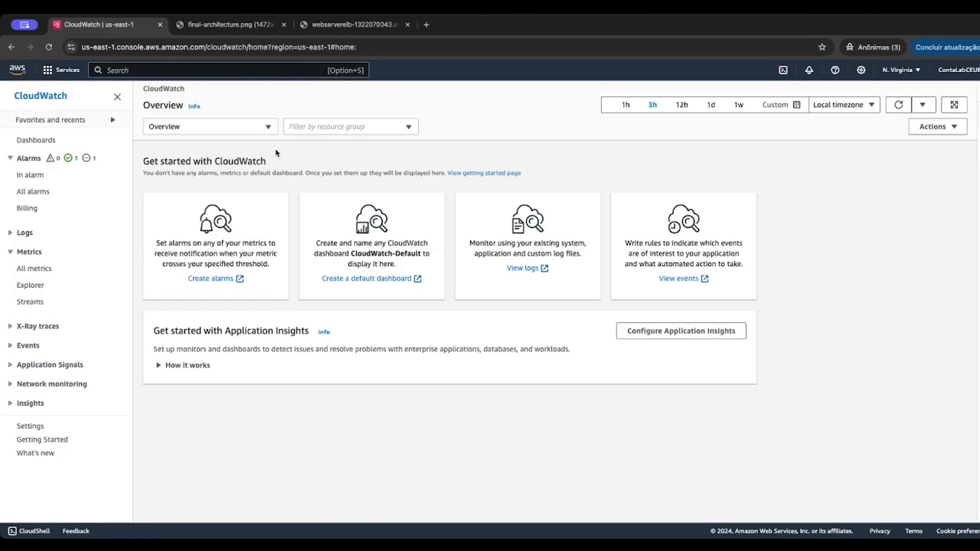
left_click(33, 193)
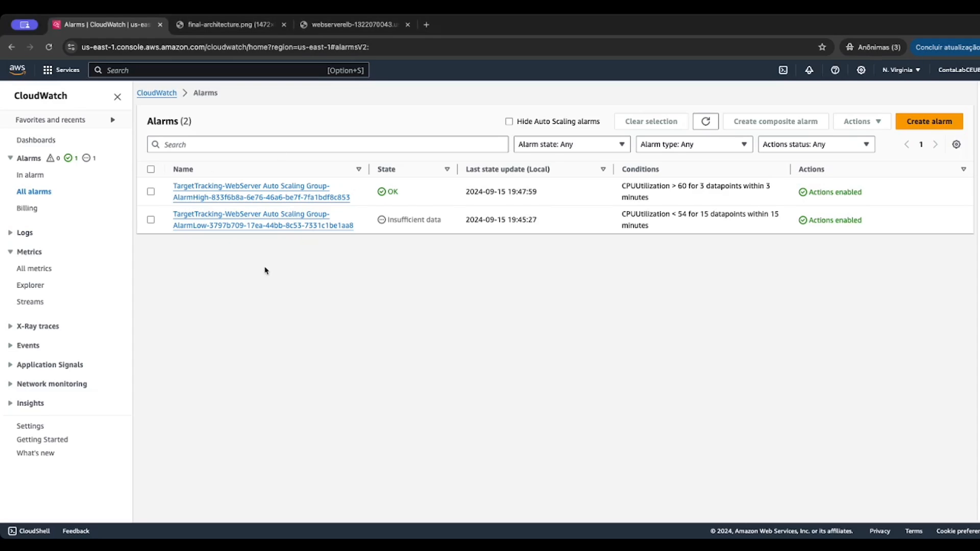
Return to the running EC2 instances and open the connection options for the WebServerNewInstances instance in us-east-1b
left_click(71, 69)
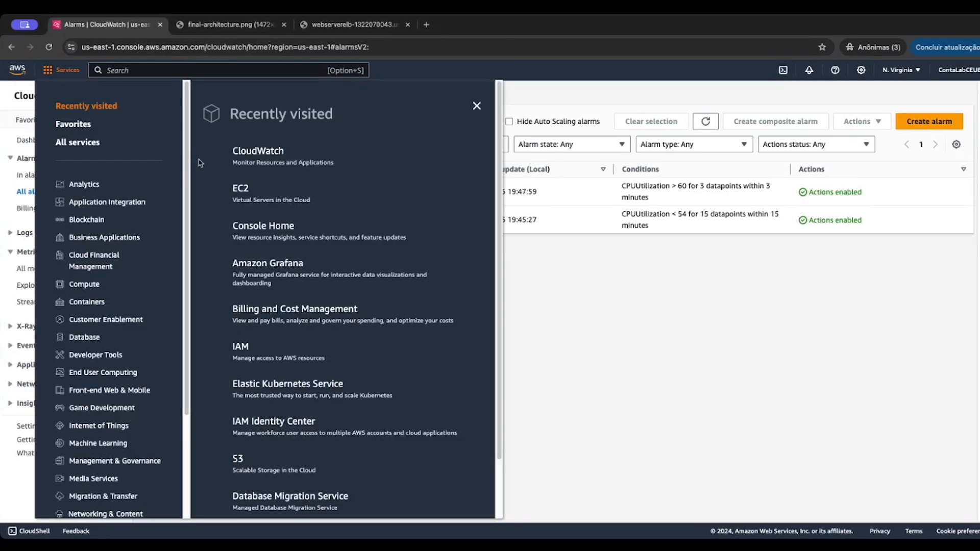
left_click(239, 189)
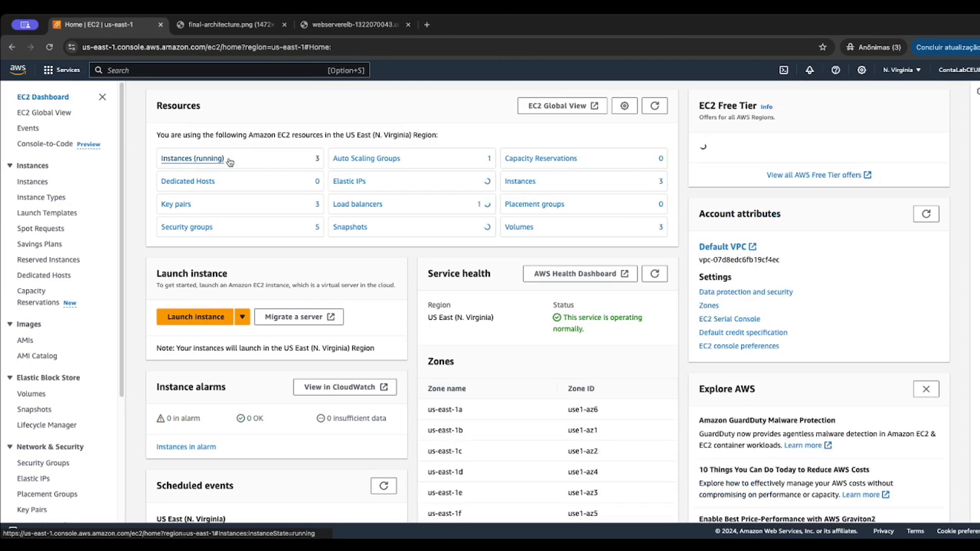
left_click(197, 158)
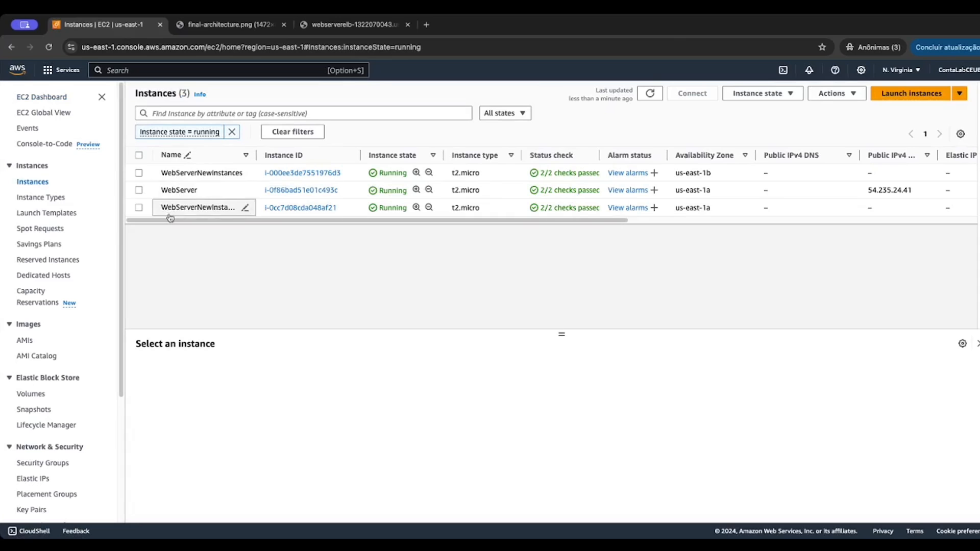
left_click(139, 173)
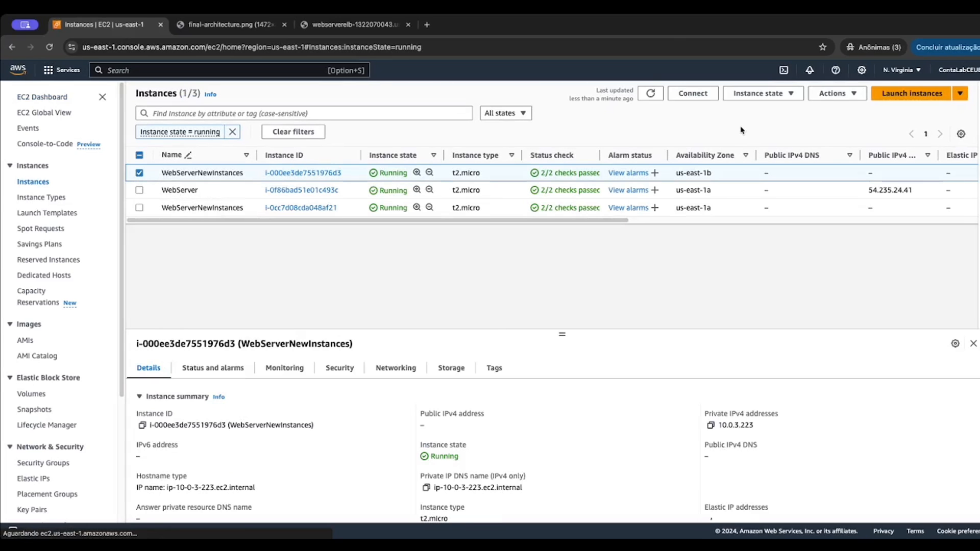
left_click(693, 93)
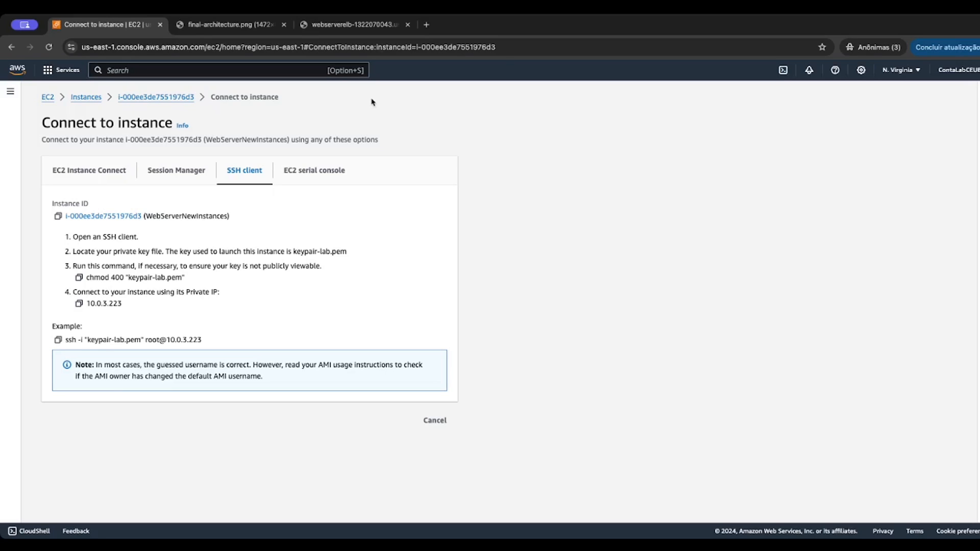
Examine the Session Manager and EC2 Instance Connect options and their requirements for this instance
left_click(164, 178)
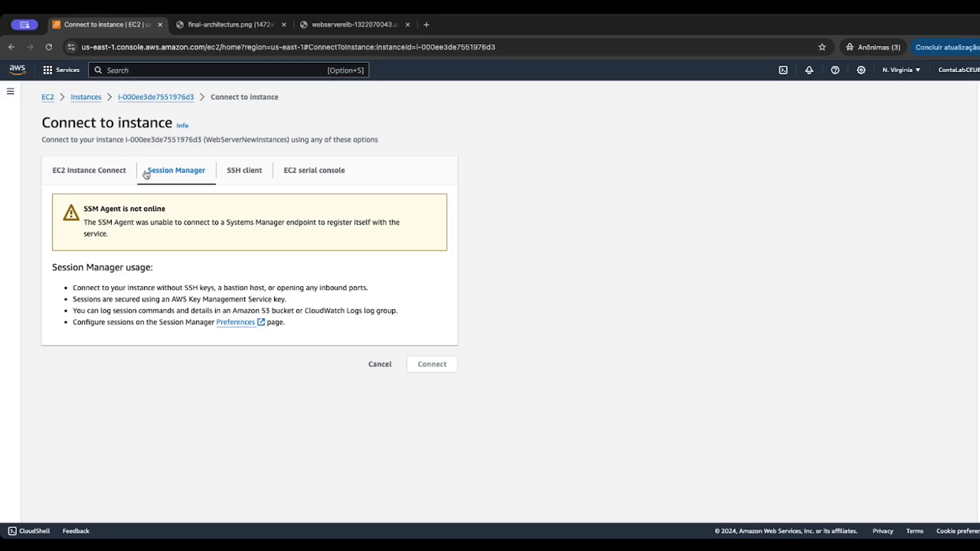
left_click(117, 174)
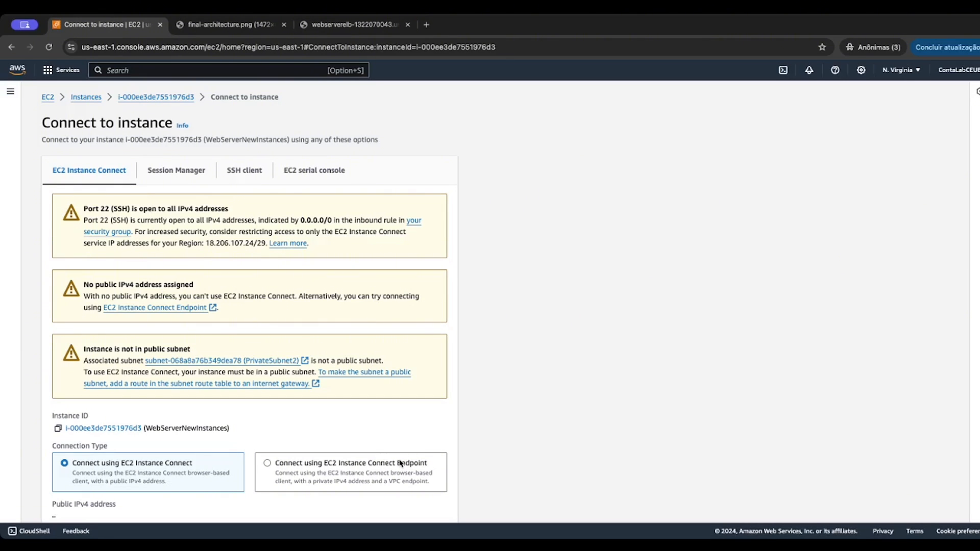
scroll(366, 427, "down", 1)
scroll(367, 422, "down", 3)
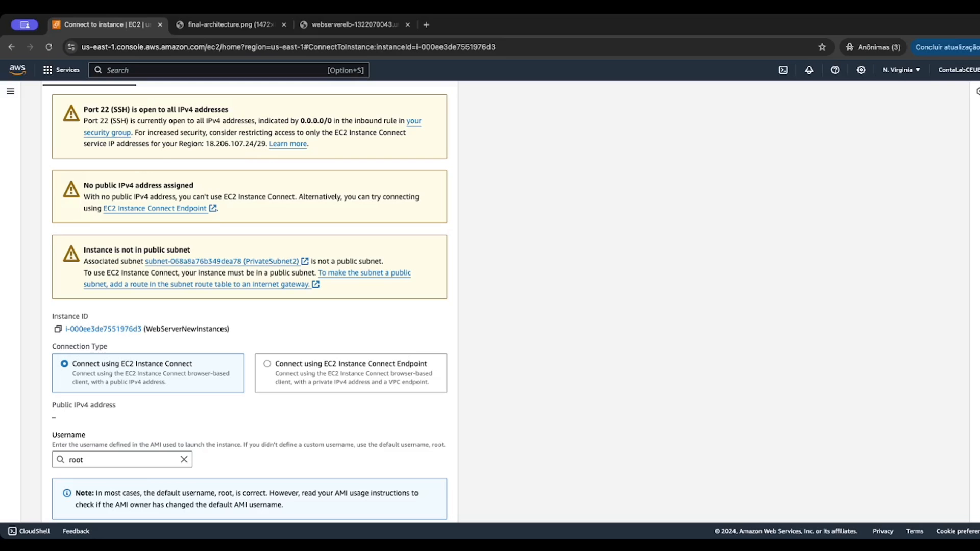
scroll(544, 323, "up", 2)
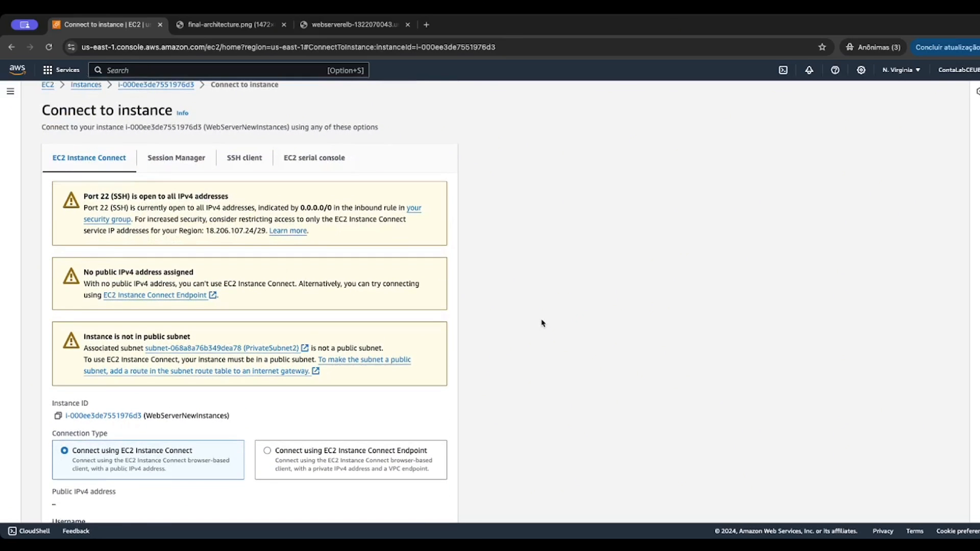
scroll(542, 323, "down", 3)
Choose to connect using EC2 Instance Connect Endpoint and start creating a new endpoint
left_click(356, 319)
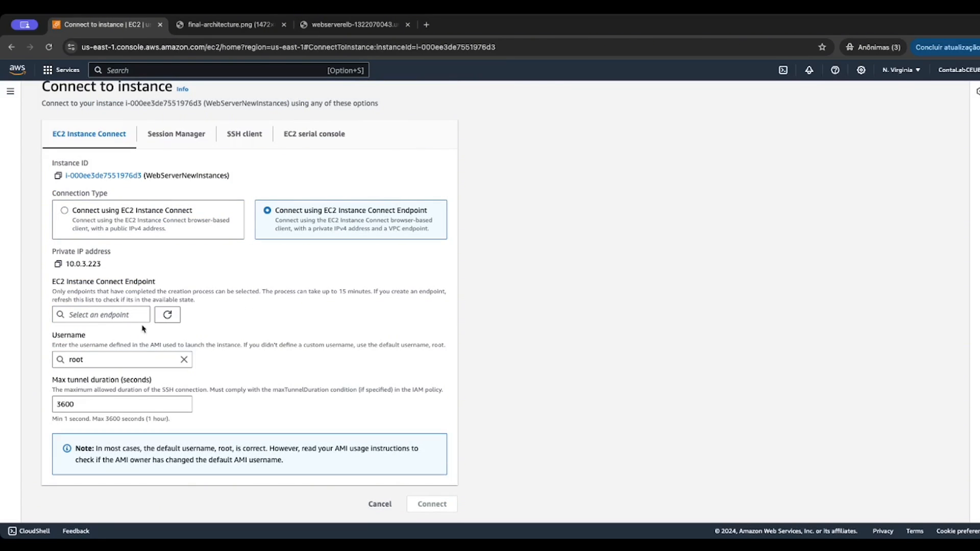
left_click(106, 315)
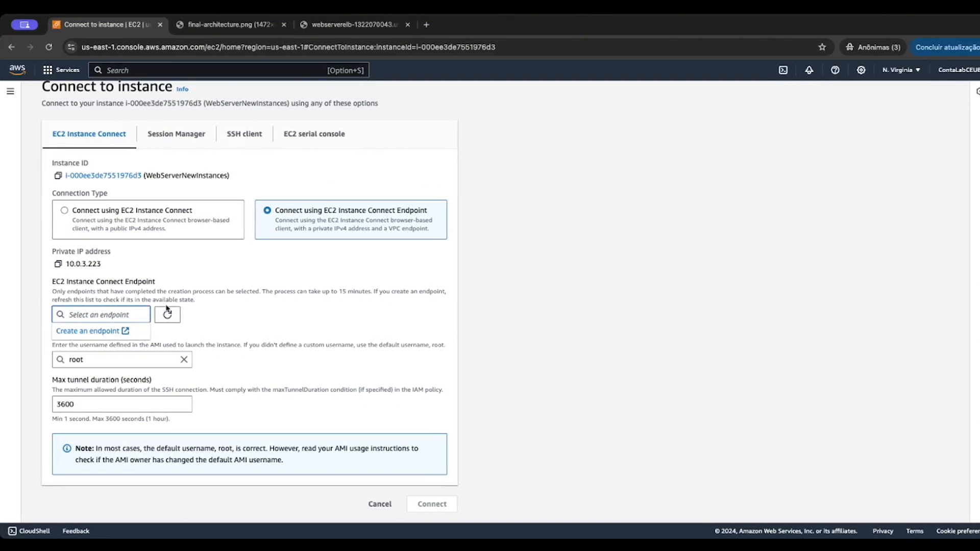
left_click(104, 332)
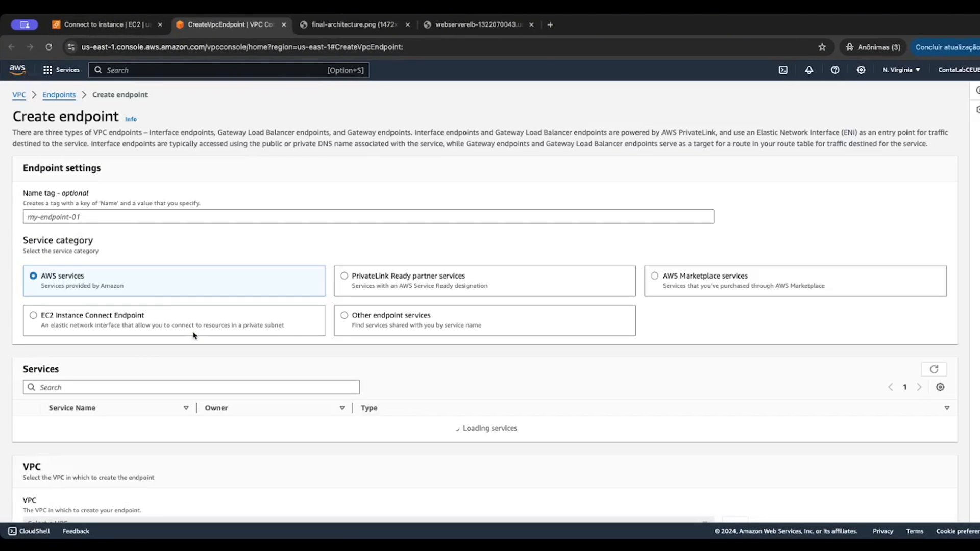
Name the endpoint WebServerConnectEndpoint and set its service category to EC2 Instance Connect Endpoint
left_click(118, 216)
type("WebServerC")
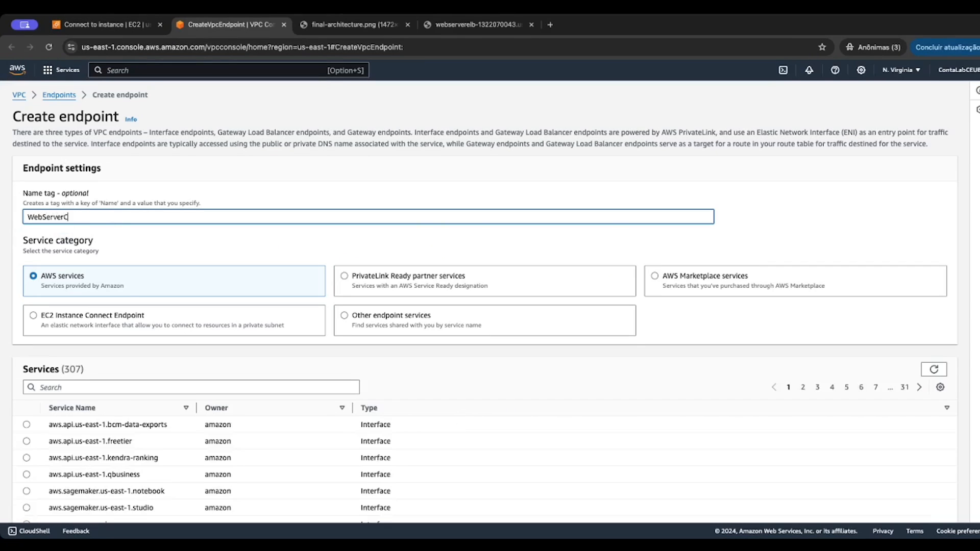
type("onnectEndpoint")
left_click(181, 325)
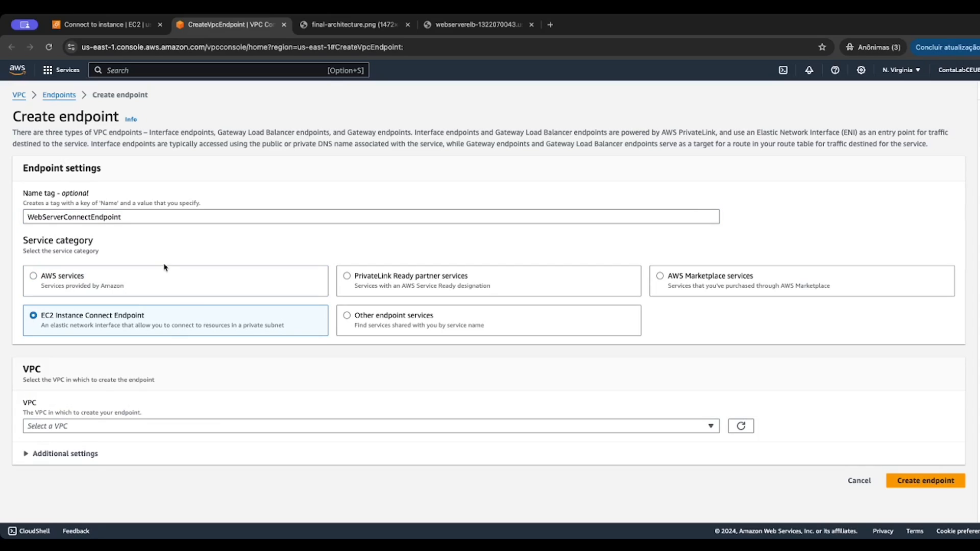
Place the endpoint in WebServerVPC and assign it the WebServerSG security group
left_click(215, 426)
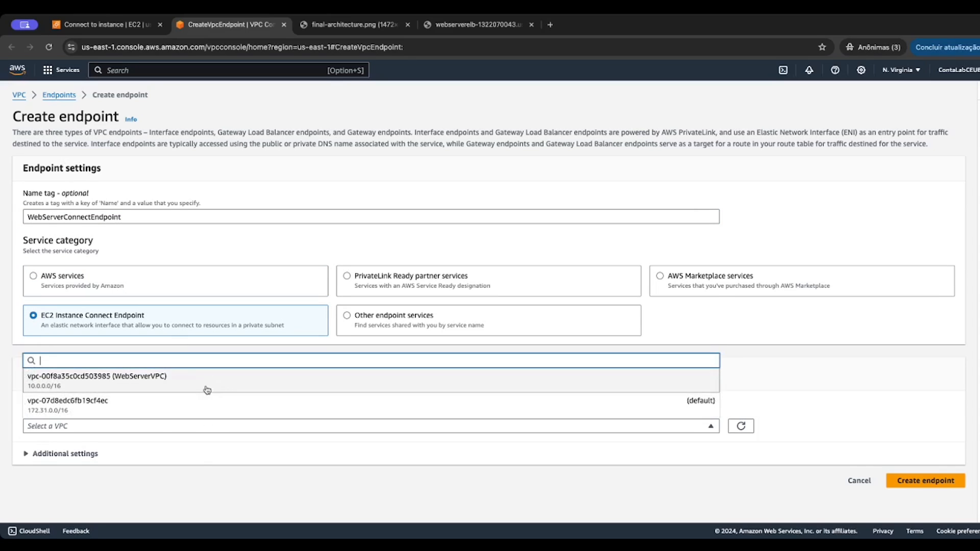
left_click(206, 387)
scroll(170, 323, "down", 3)
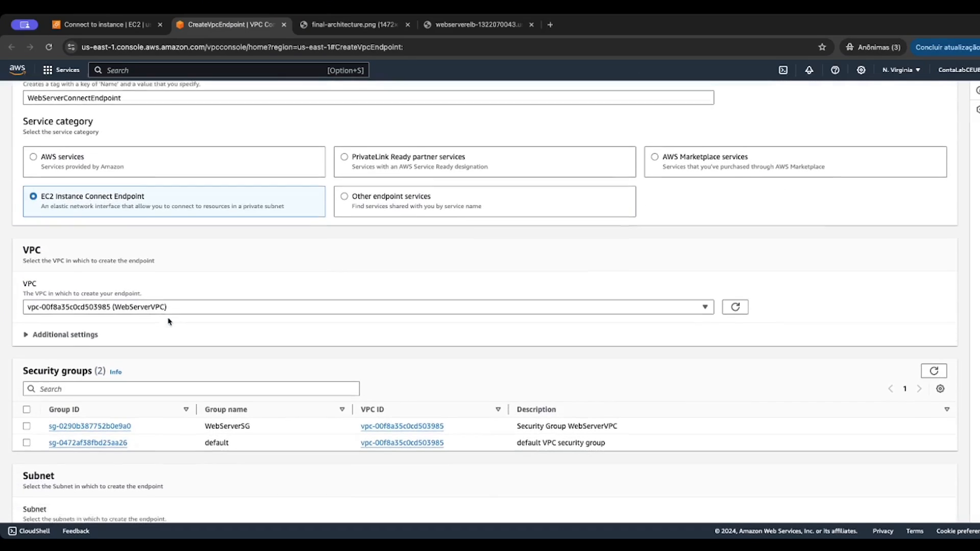
left_click(26, 423)
scroll(84, 330, "down", 4)
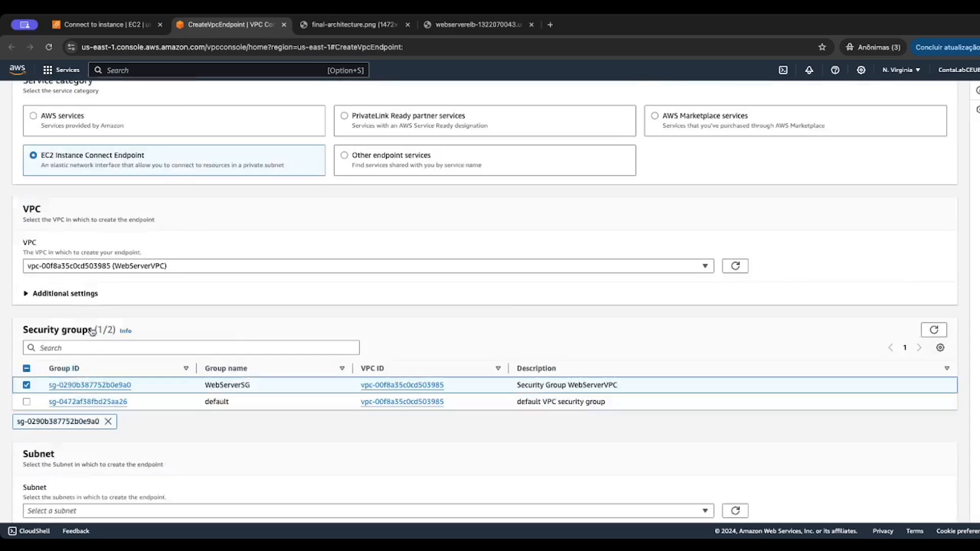
Review the endpoint settings entered so far and expand the additional settings for the VPC
scroll(92, 332, "up", 4)
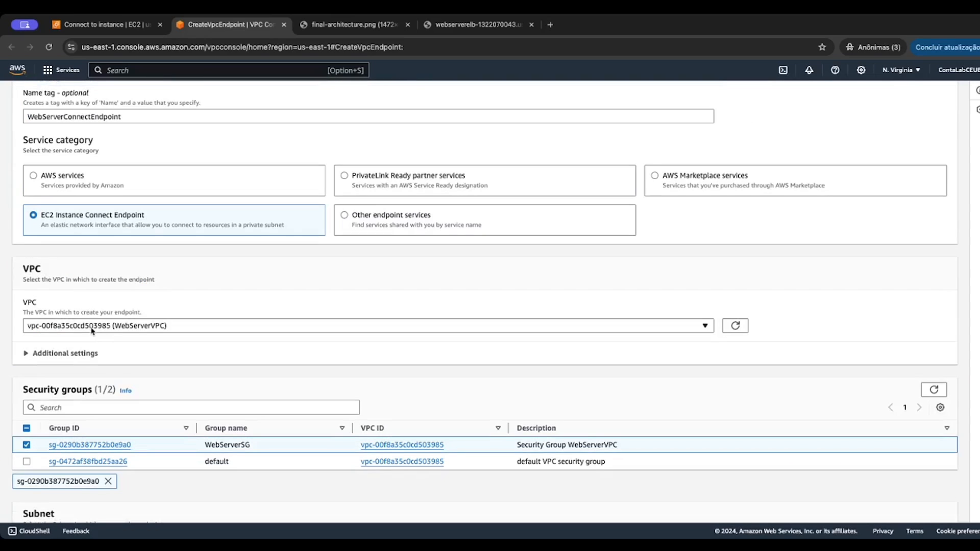
scroll(93, 331, "up", 2)
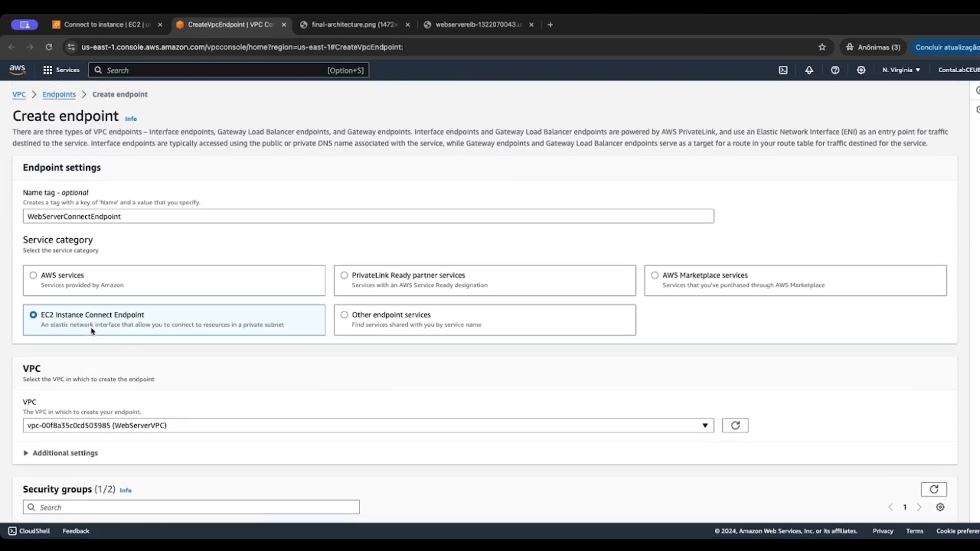
scroll(158, 299, "down", 2)
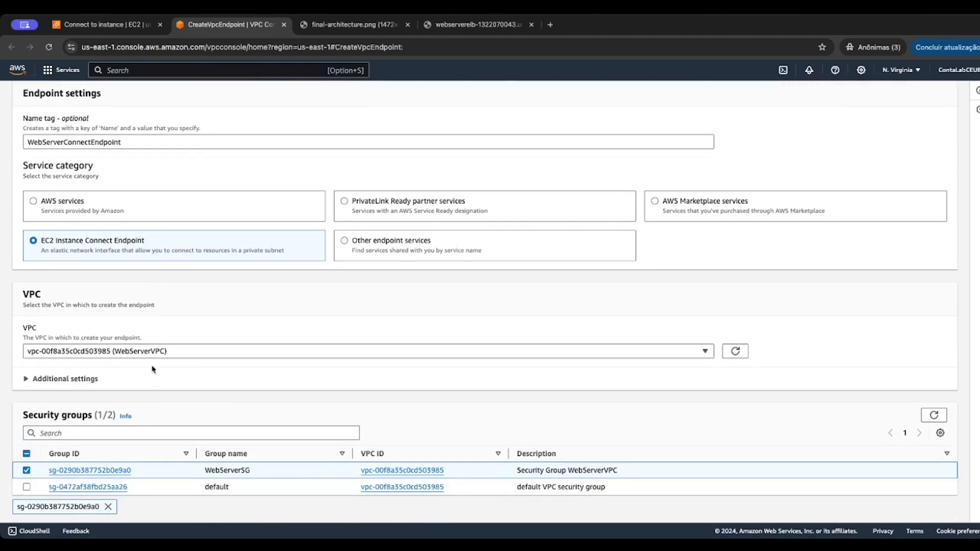
left_click(59, 382)
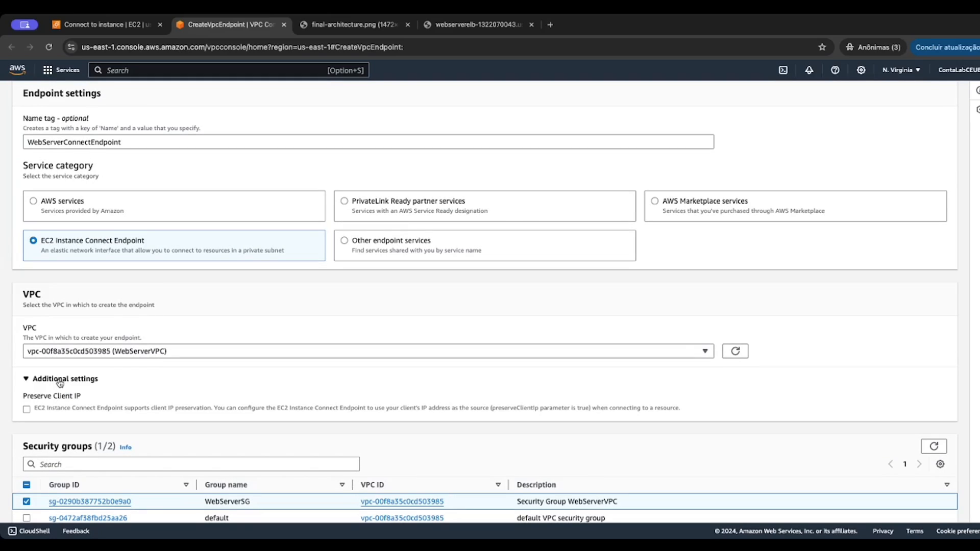
Collapse the additional VPC settings and choose PrivateSubnet1 as the subnet for the endpoint
left_click(59, 383)
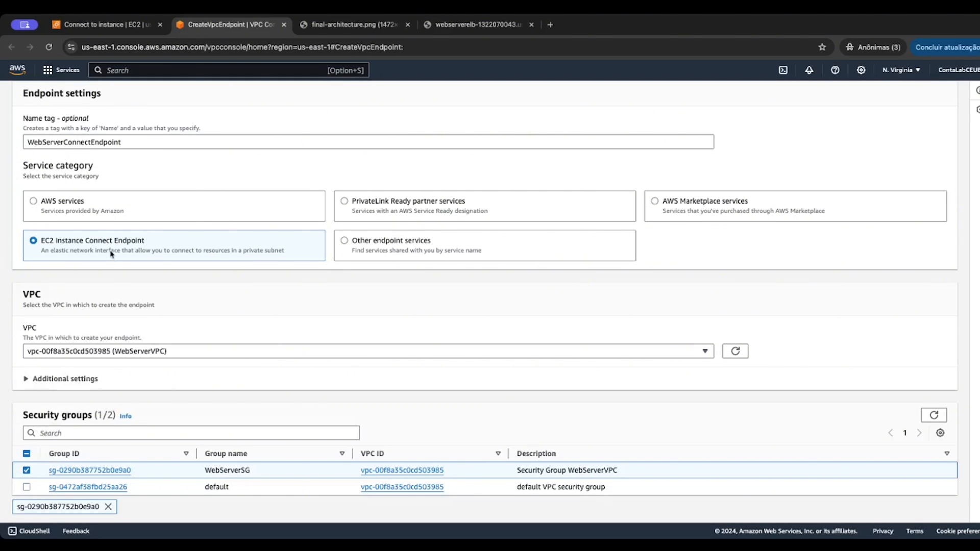
scroll(109, 256, "down", 4)
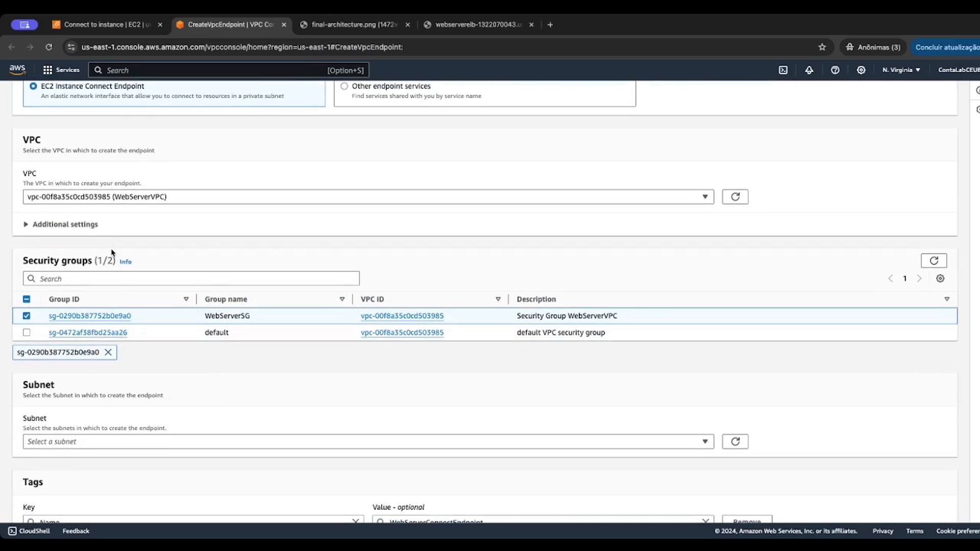
scroll(112, 253, "down", 2)
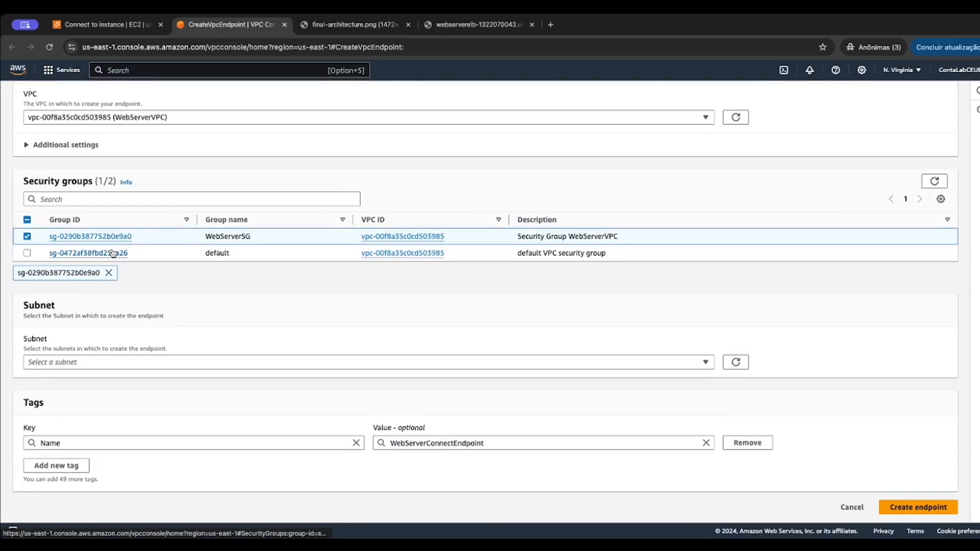
left_click(195, 361)
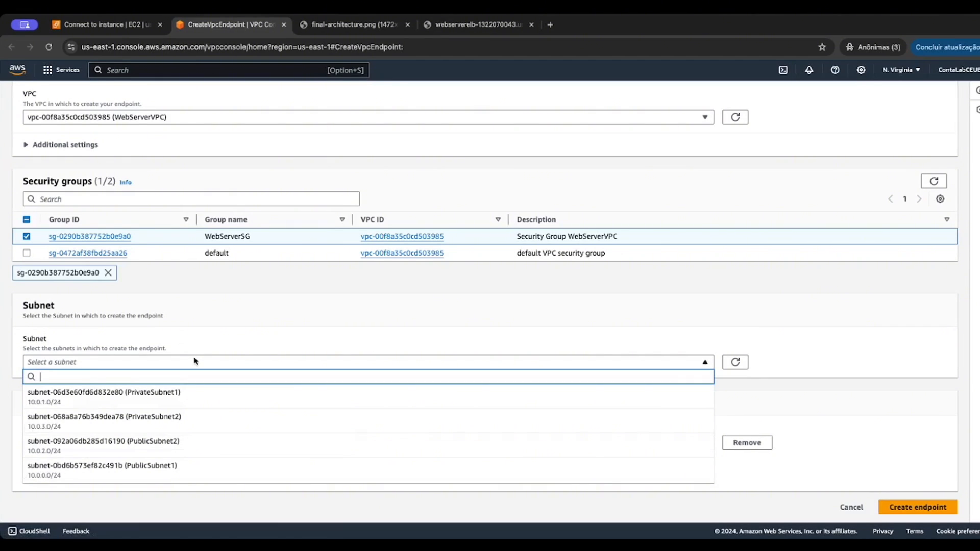
left_click(194, 393)
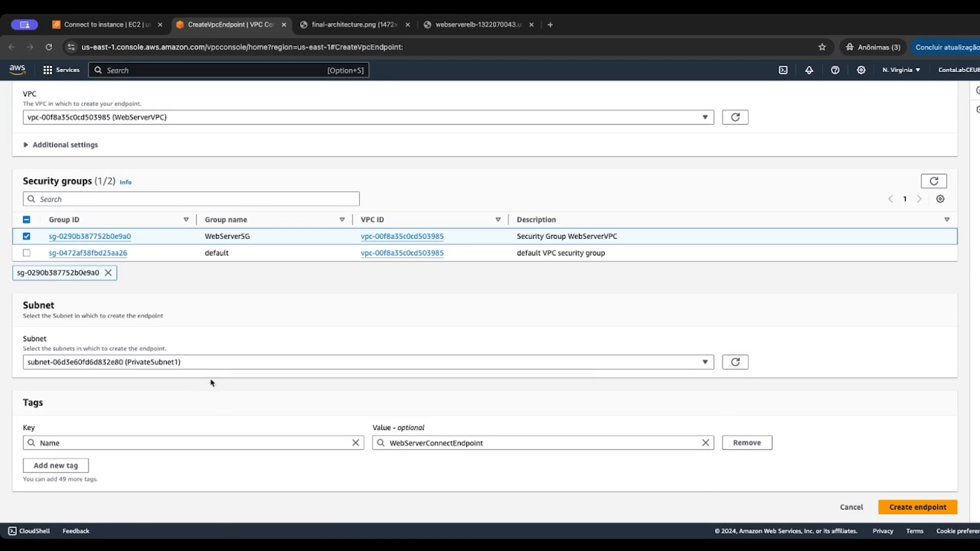
left_click(206, 363)
left_click(520, 314)
Create the WebServerConnectEndpoint endpoint and refresh the endpoint list to check its status
left_click(938, 508)
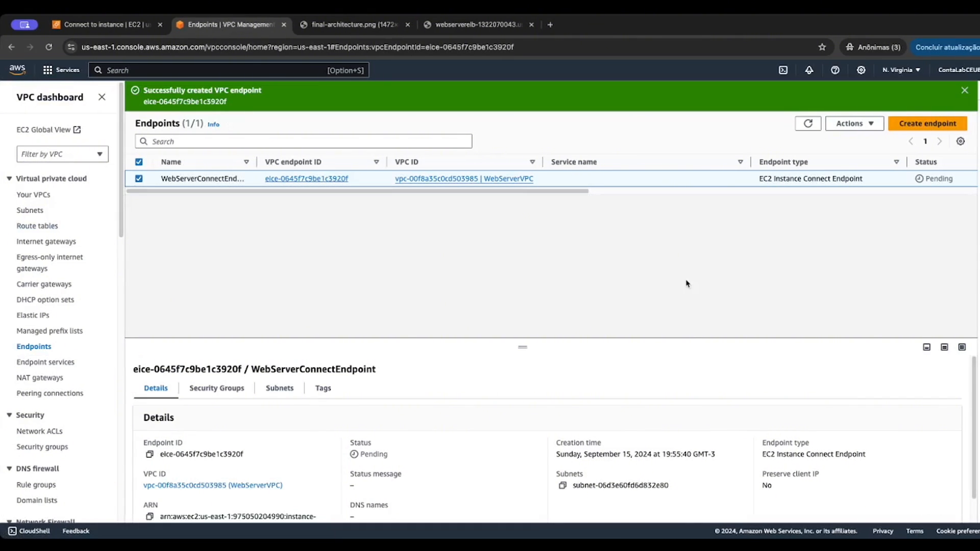
left_click(801, 128)
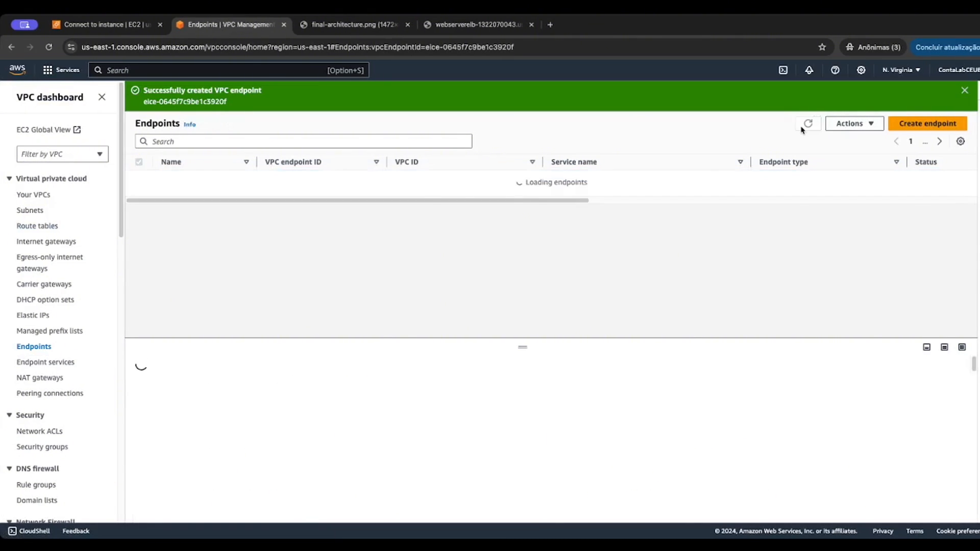
left_click_drag(587, 191, 536, 193)
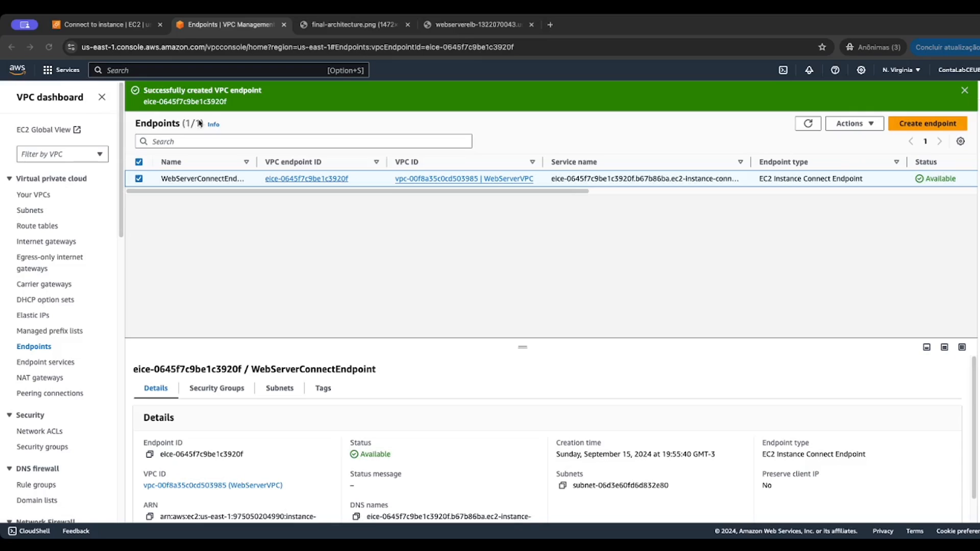
Search for the EC2 service and open its list of running instances
left_click(150, 73)
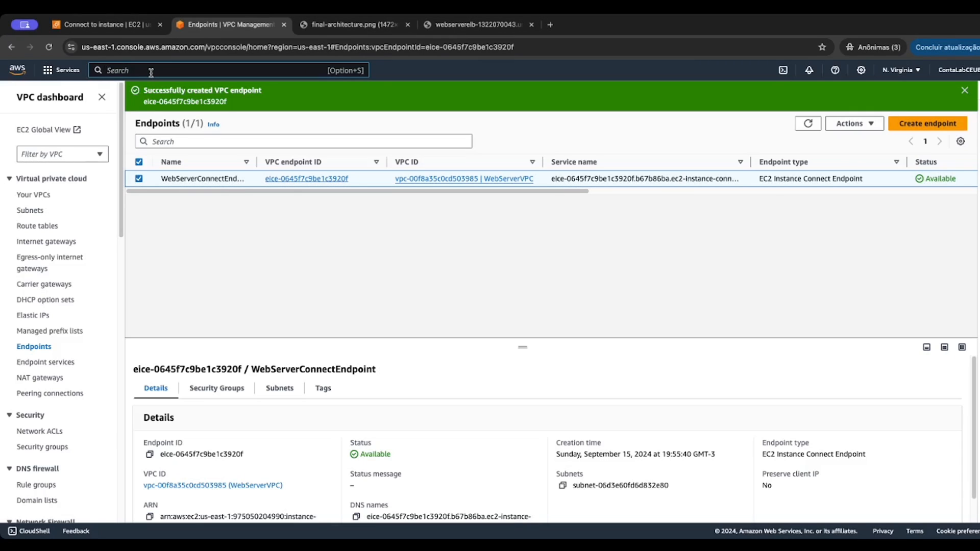
left_click(151, 73)
type("ec2")
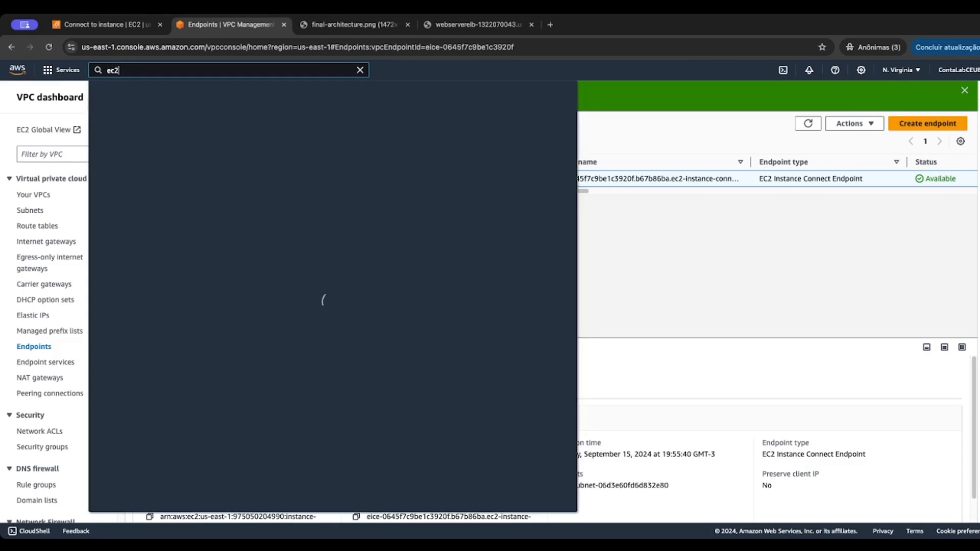
left_click(256, 150)
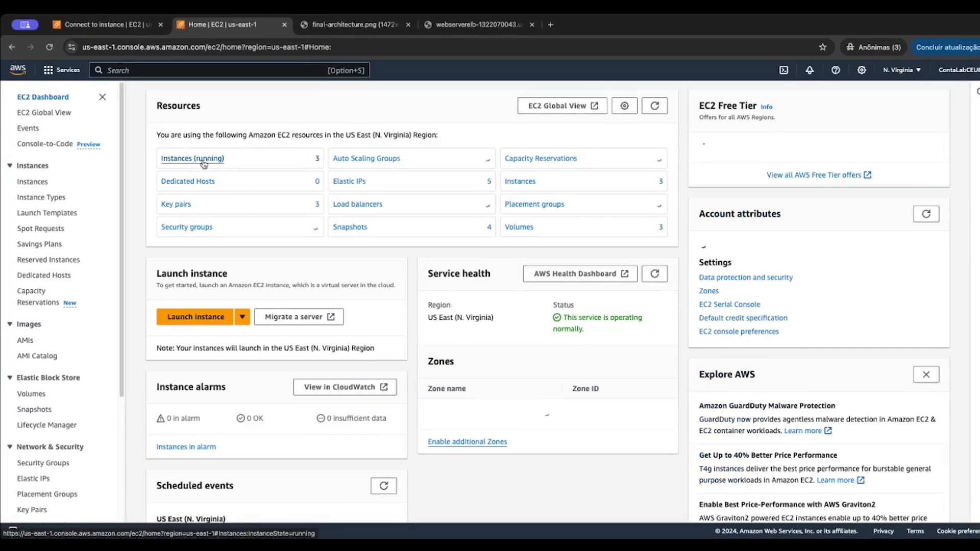
left_click(203, 160)
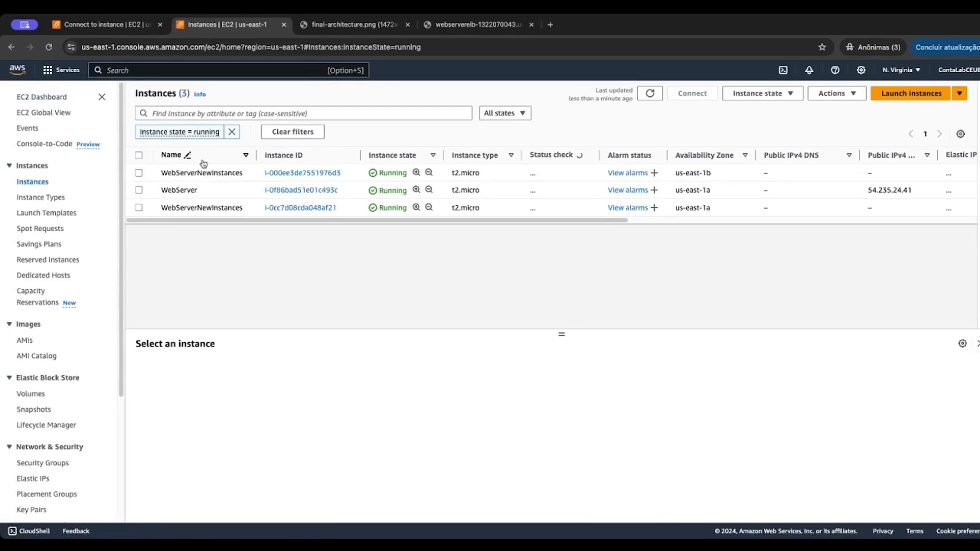
Connect to the WebServerNewInstances instance in us-east-1b through the EC2 Instance Connect Endpoint with the username ec2-user
left_click(140, 174)
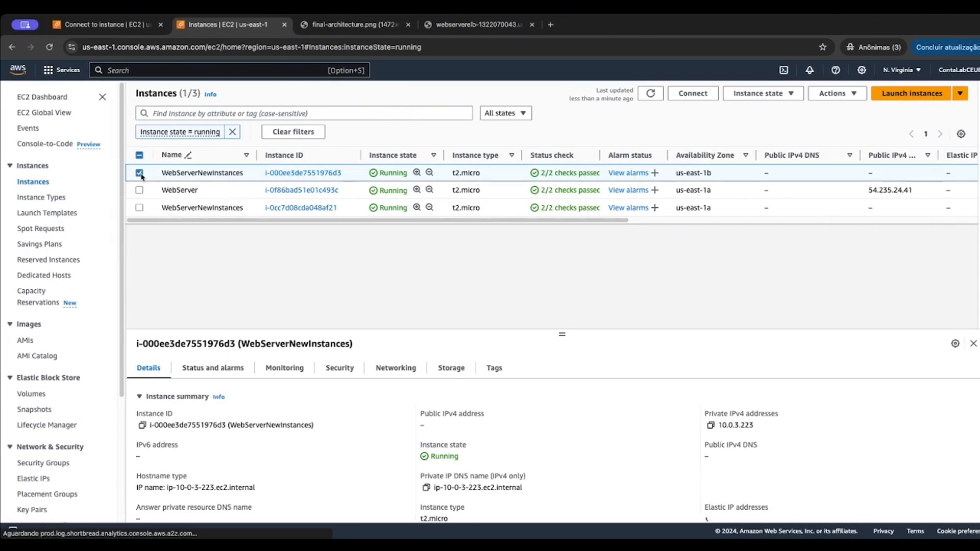
left_click(675, 98)
scroll(281, 388, "down", 3)
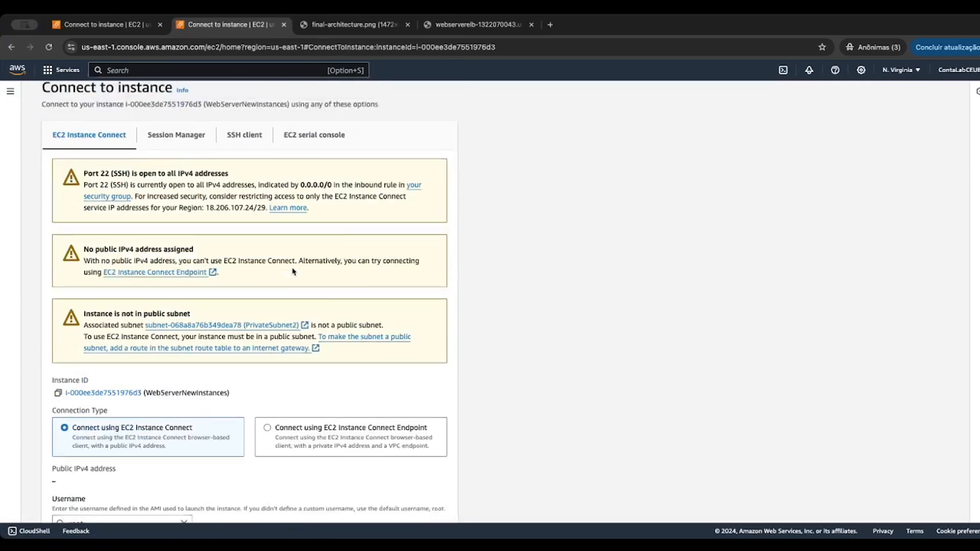
left_click(344, 406)
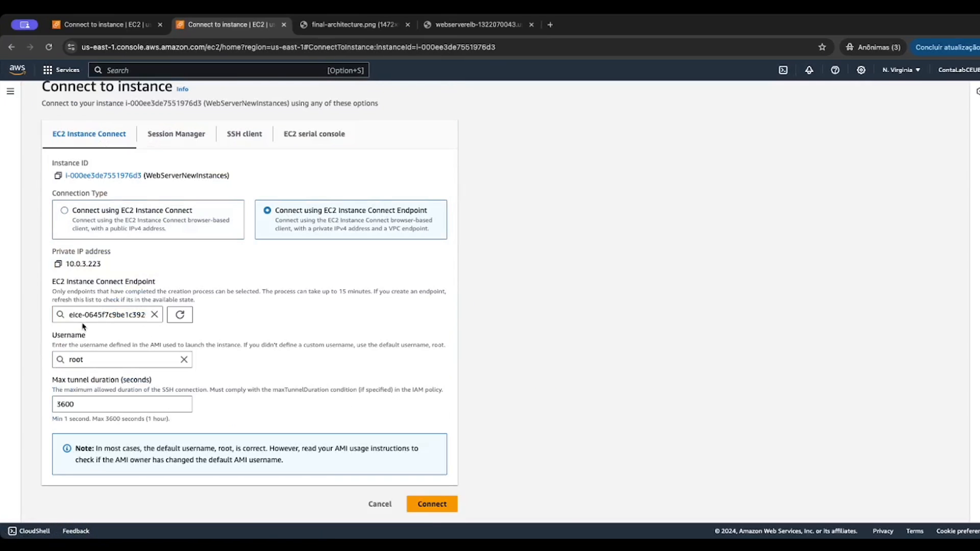
left_click(90, 360)
type("ec2-user")
left_click(434, 504)
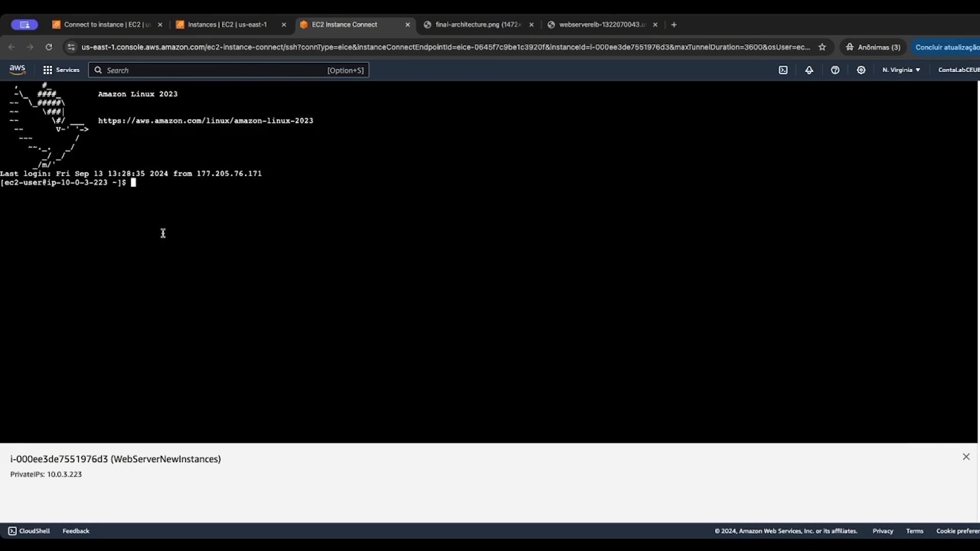
Connect to the WebServerNewInstances instance in us-east-1a through the EC2 Instance Connect Endpoint, also as ec2-user
left_click(204, 24)
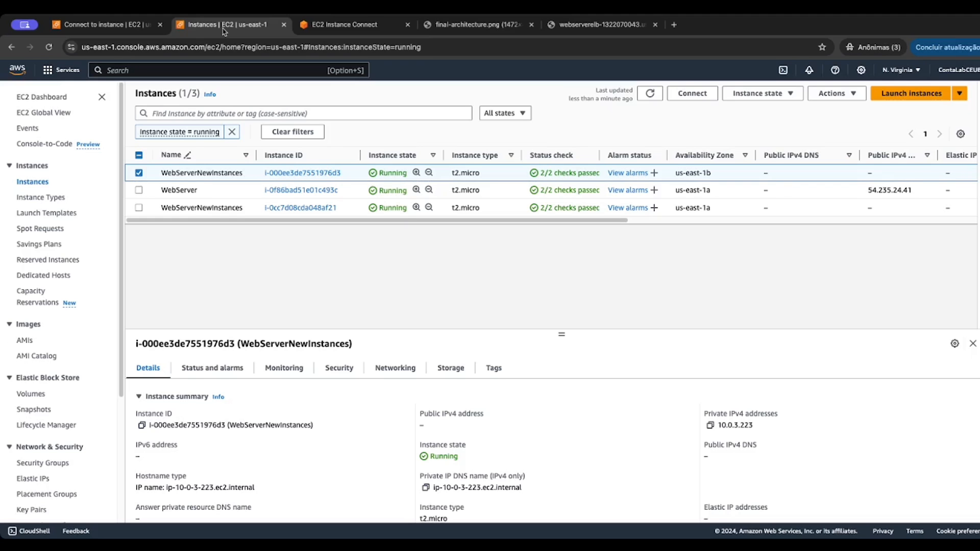
left_click(139, 172)
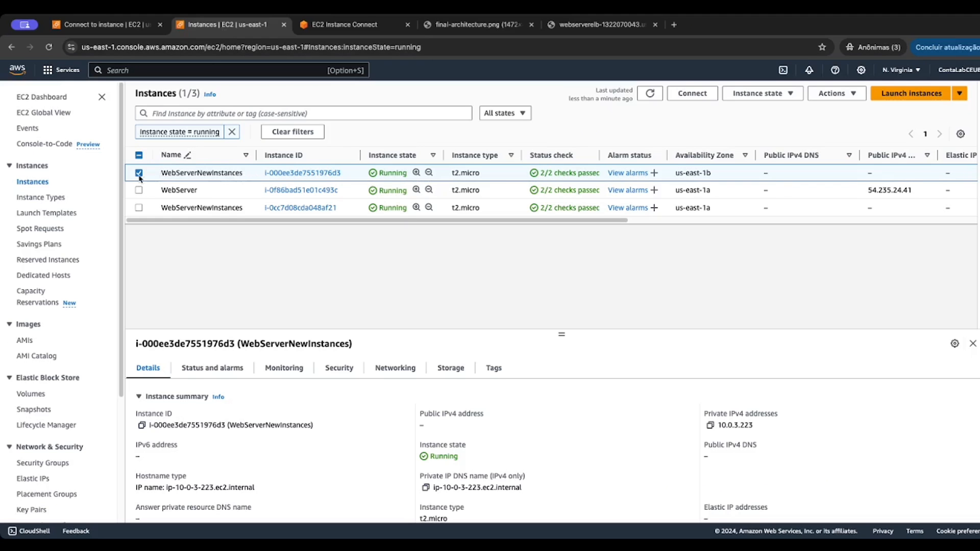
left_click(138, 207)
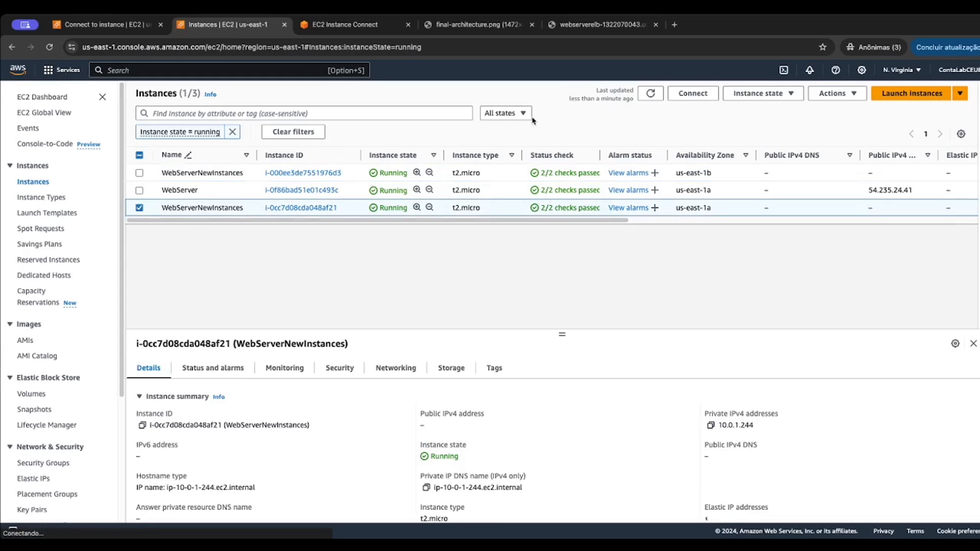
left_click(690, 97)
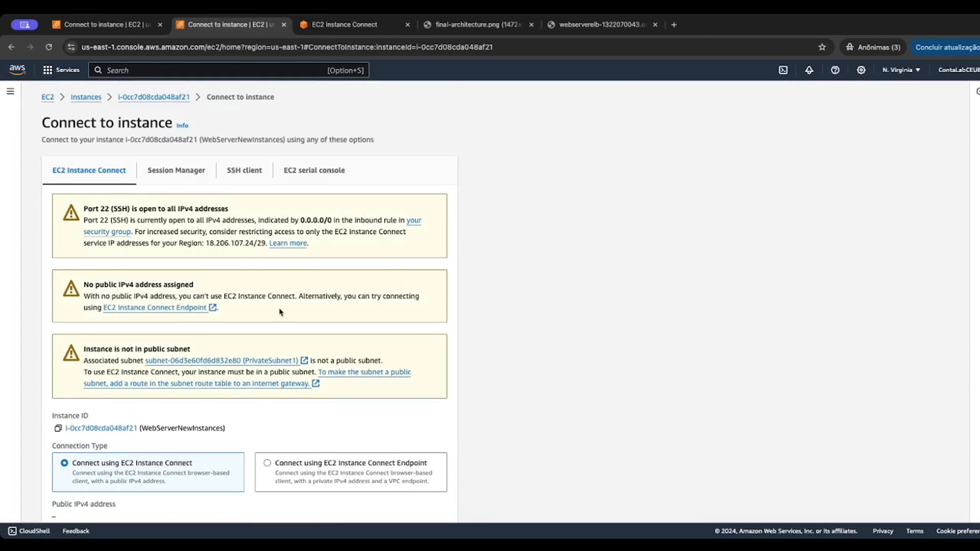
scroll(306, 313, "down", 5)
left_click(276, 340)
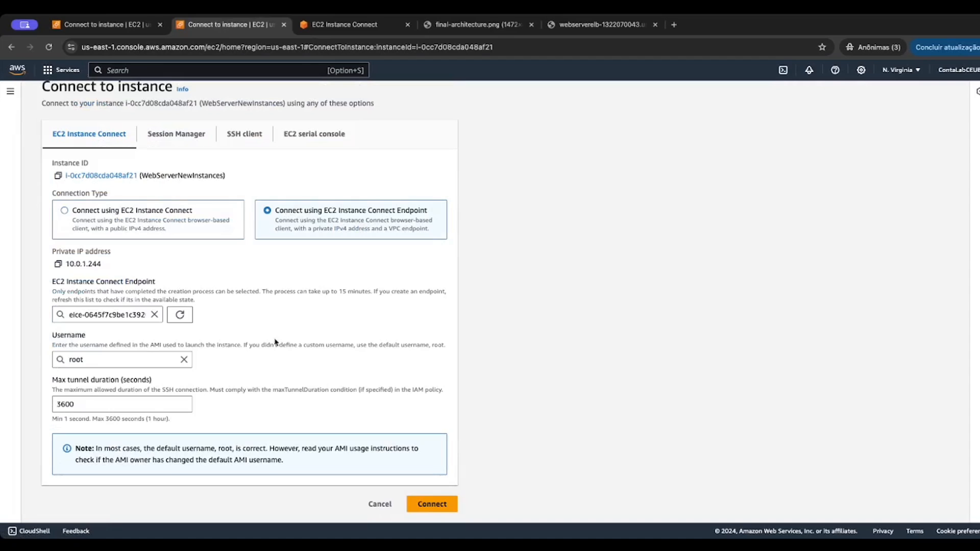
left_click(112, 364)
type("ec2-user")
key("Return")
left_click(433, 505)
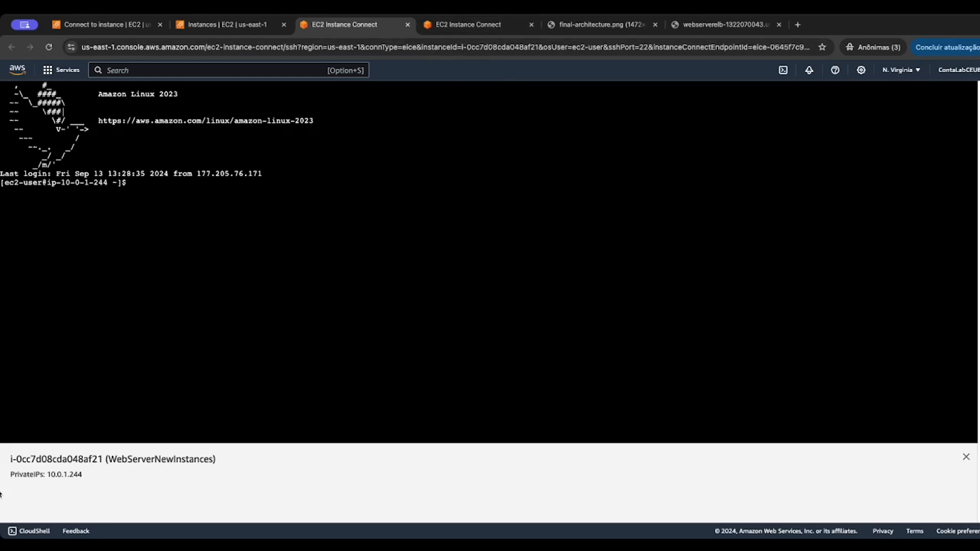
Compare the private IP addresses shown in the two open instance terminal sessions
left_click_drag(48, 474, 89, 471)
left_click(468, 30)
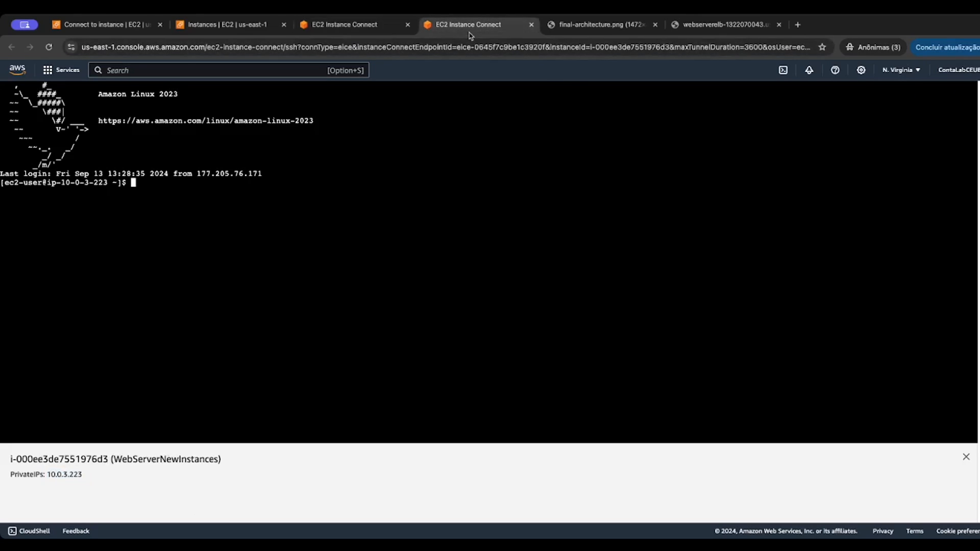
left_click_drag(50, 474, 86, 474)
left_click(86, 475)
triple_click(85, 474)
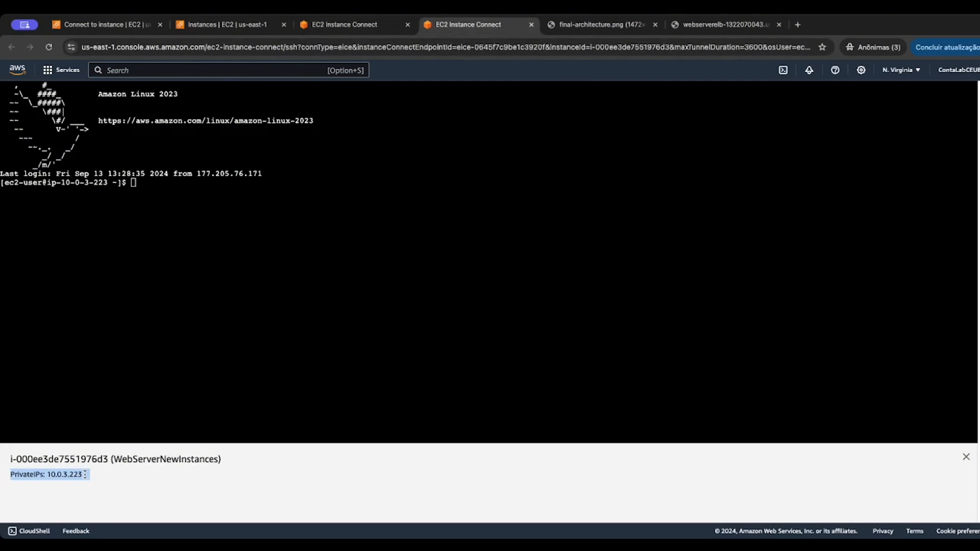
left_click(365, 27)
left_click(433, 25)
left_click(365, 27)
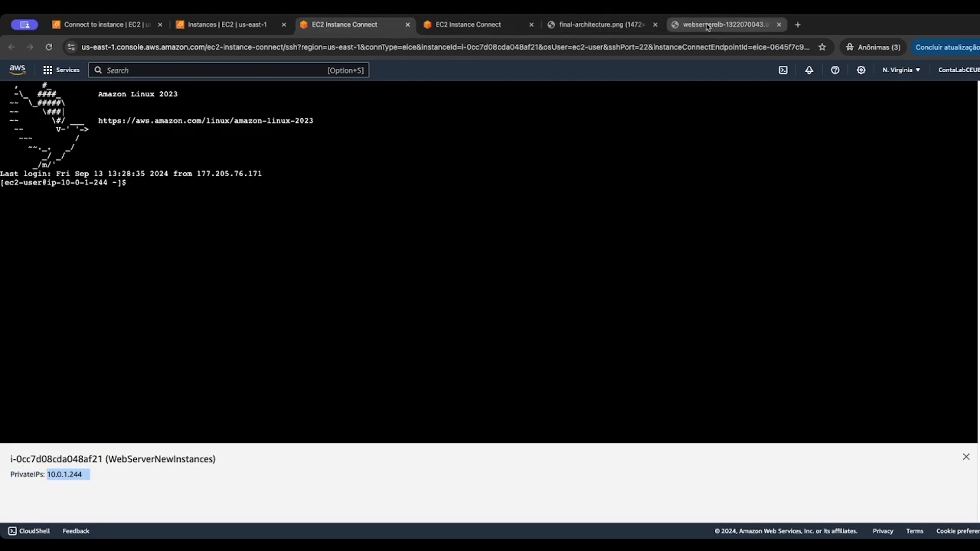
Close the load balancer web page and the final-architecture.png diagram
left_click(724, 24)
left_click(779, 25)
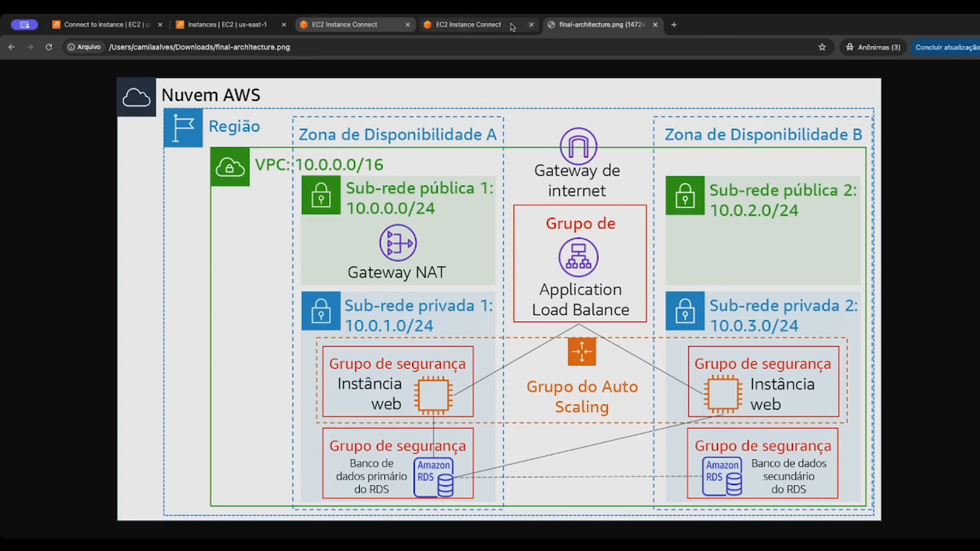
left_click(655, 25)
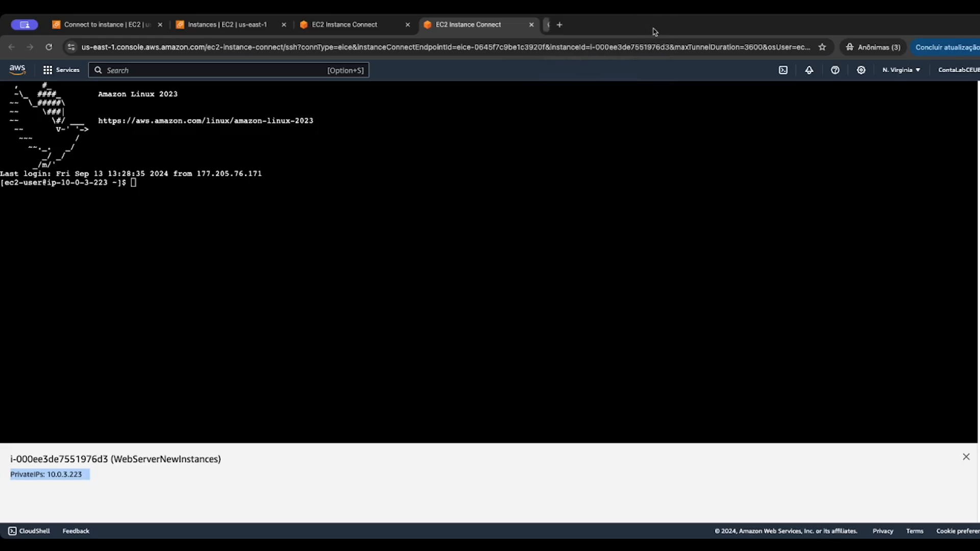
left_click(221, 25)
Install the stress package on the us-east-1a instance with "sudo yum install stress -y"
left_click(360, 27)
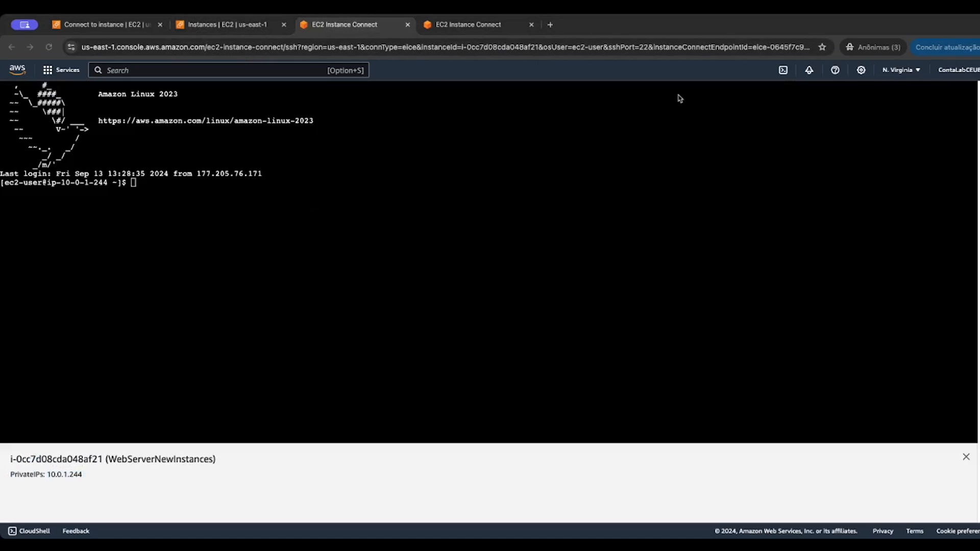
left_click(289, 210)
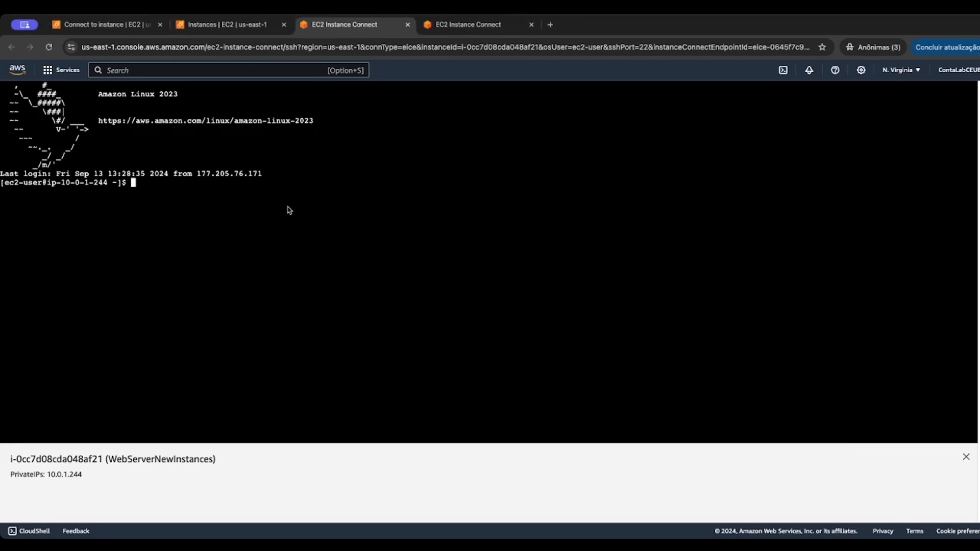
type("sudo yum install stress -y")
key("Return")
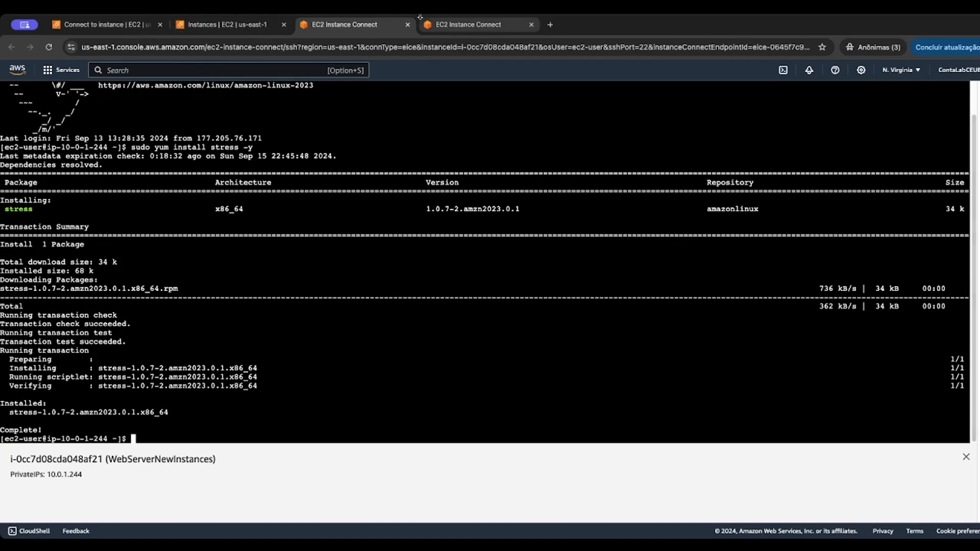
Run "sudo yum install stress -y" in the terminal session of the us-east-1b instance (10.0.3.223)
left_click(434, 26)
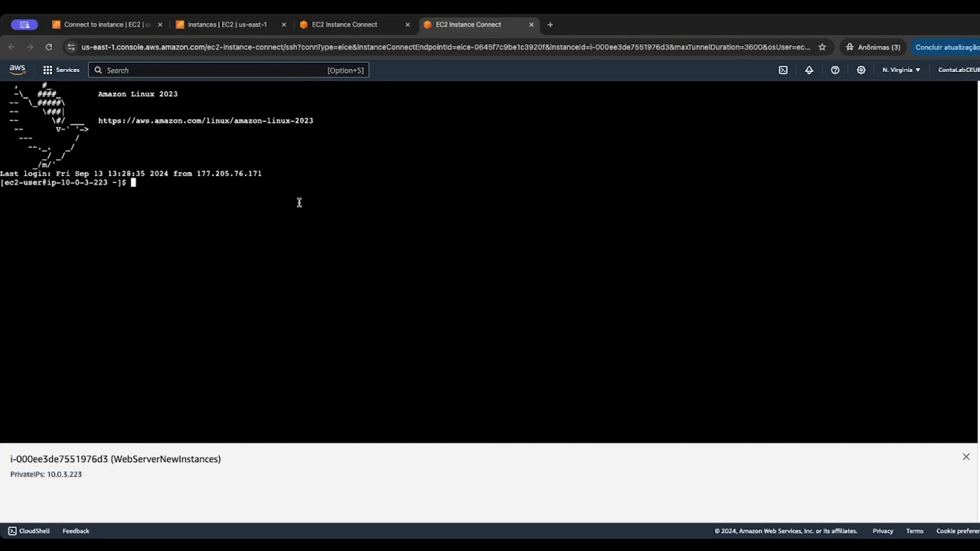
type("sudo yum install stress -y")
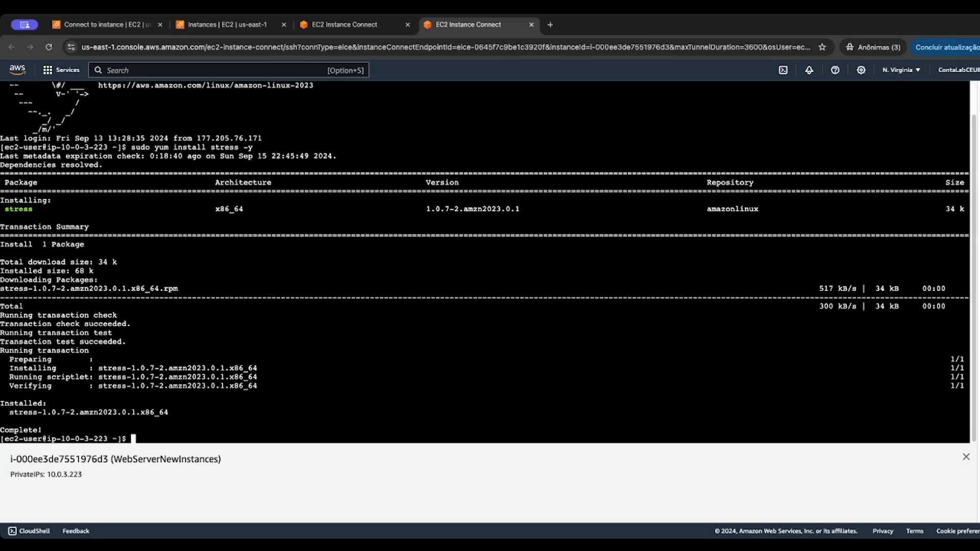
key("super+Tab")
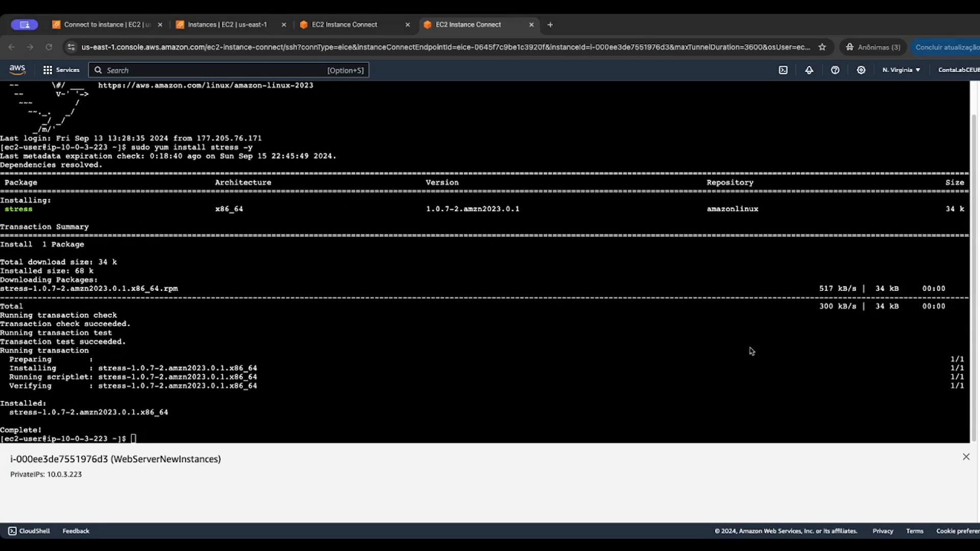
Return to the 10.0.1.244 instance's session and clear its terminal output
left_click(346, 32)
left_click(347, 32)
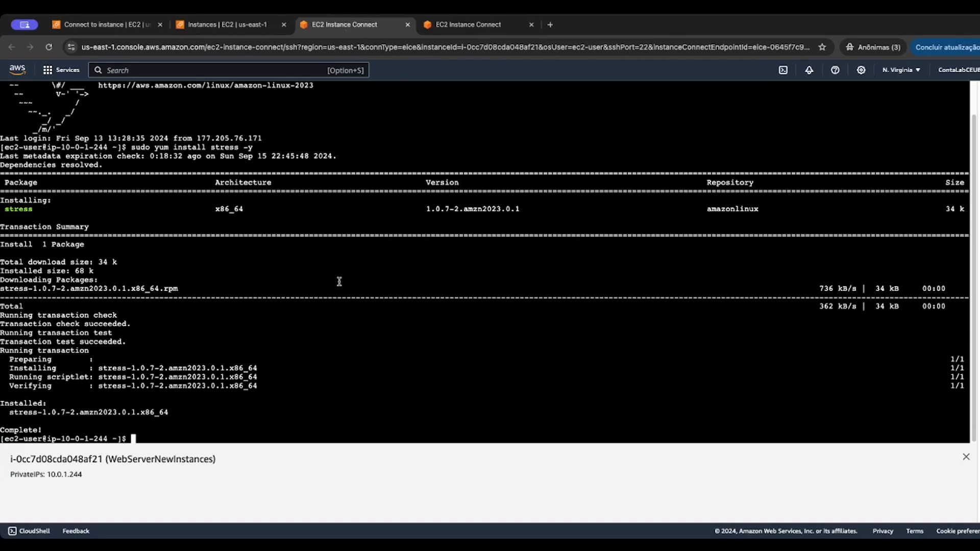
type("clear")
key("Return")
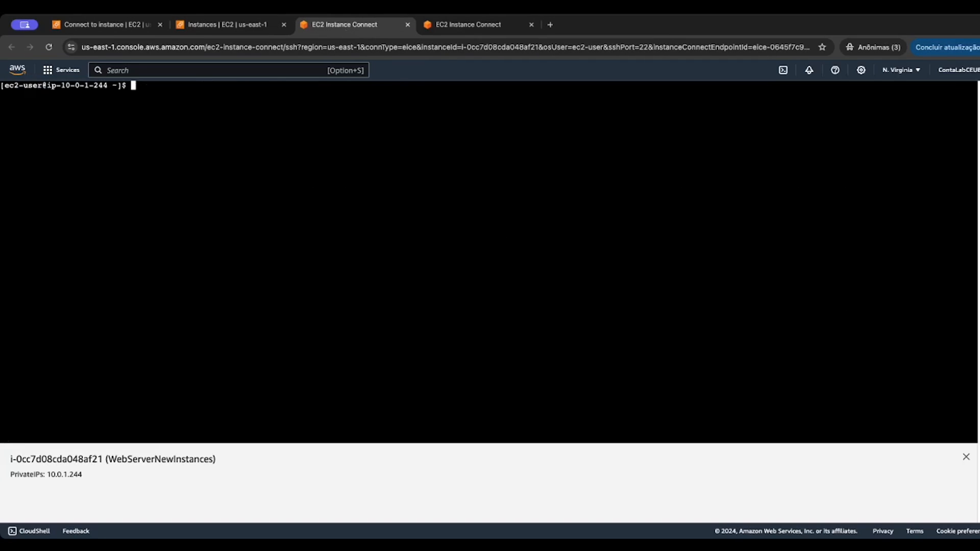
Run "stress --cpu 1 --timeout 600" on both the 10.0.1.244 and 10.0.3.223 instances and check both sessions
type("stress --cpu 1 --timeout 600")
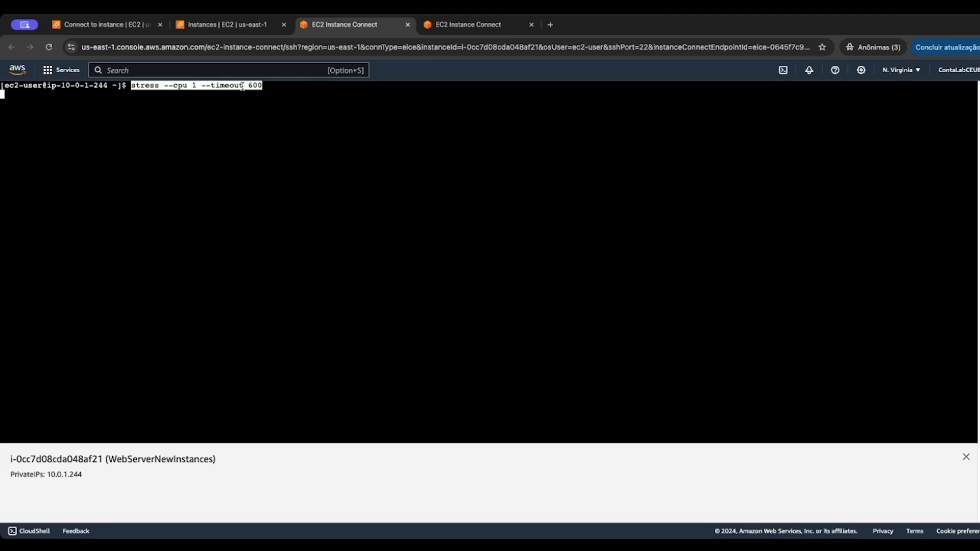
left_click(456, 29)
type("clear")
key("Return")
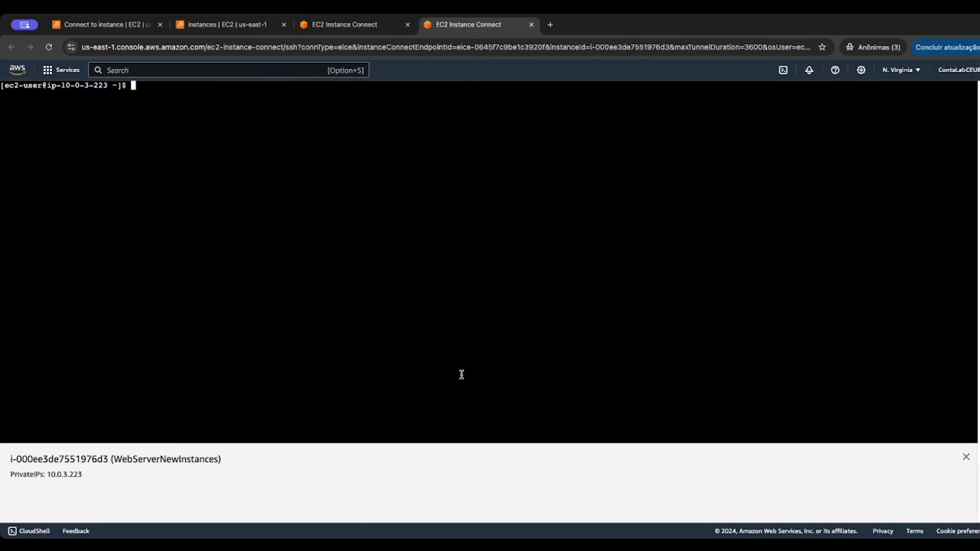
type("stress --cpu 1 --timeout 600")
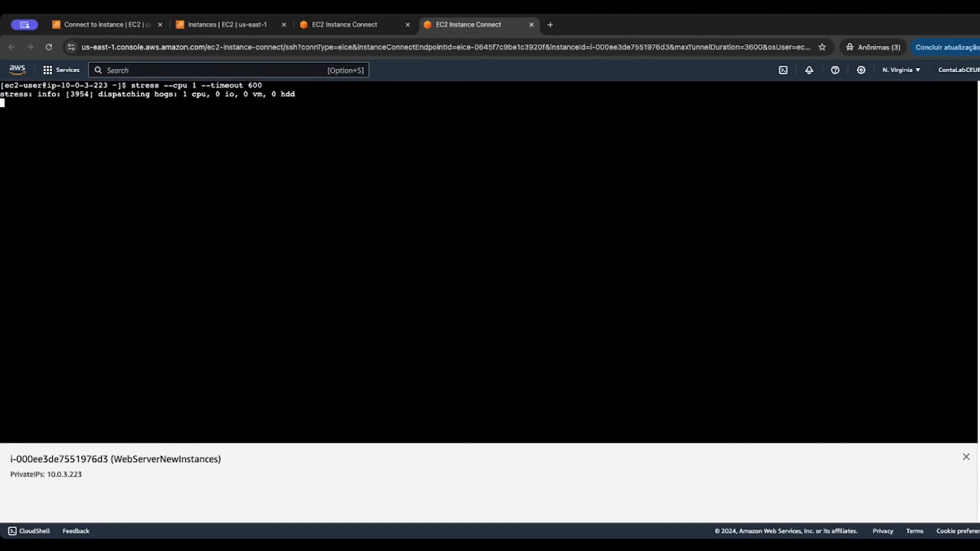
left_click(375, 28)
left_click(441, 30)
left_click(328, 28)
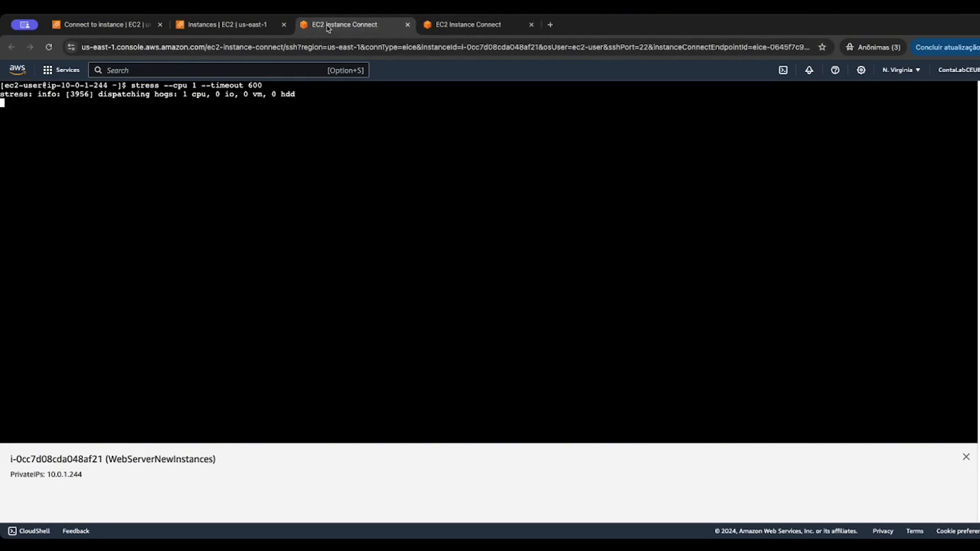
Open CloudWatch from the EC2 instances page, display all alarms, and refresh the list
left_click(212, 25)
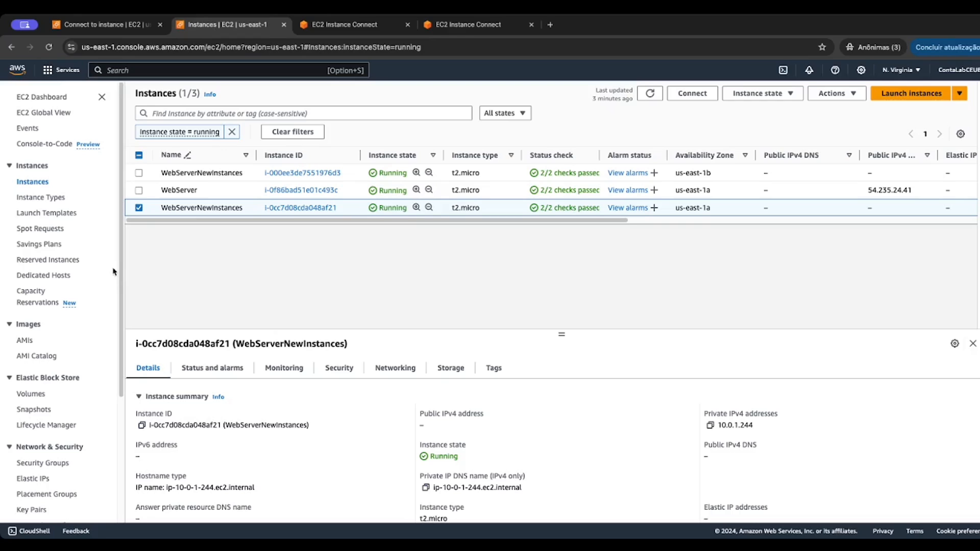
left_click(191, 71)
type("cloud watch")
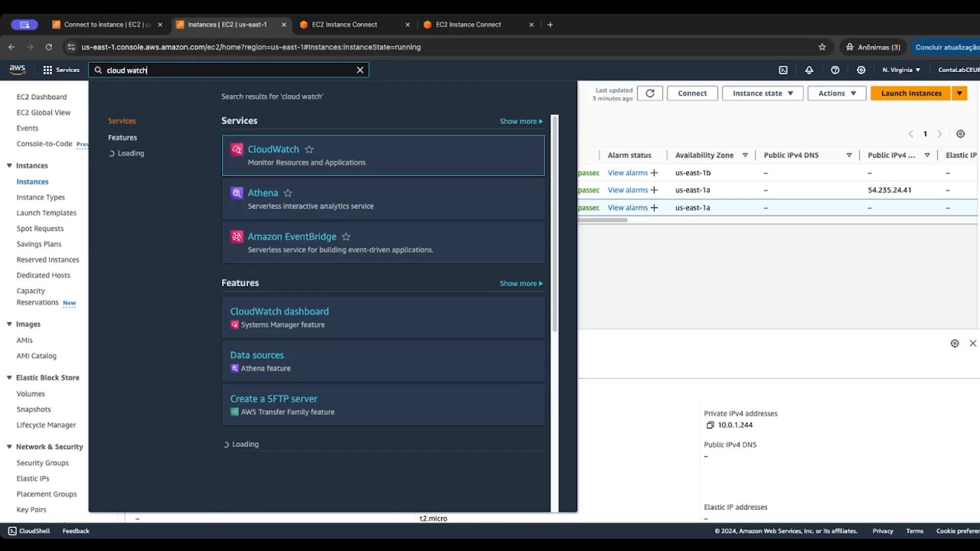
left_click(278, 153)
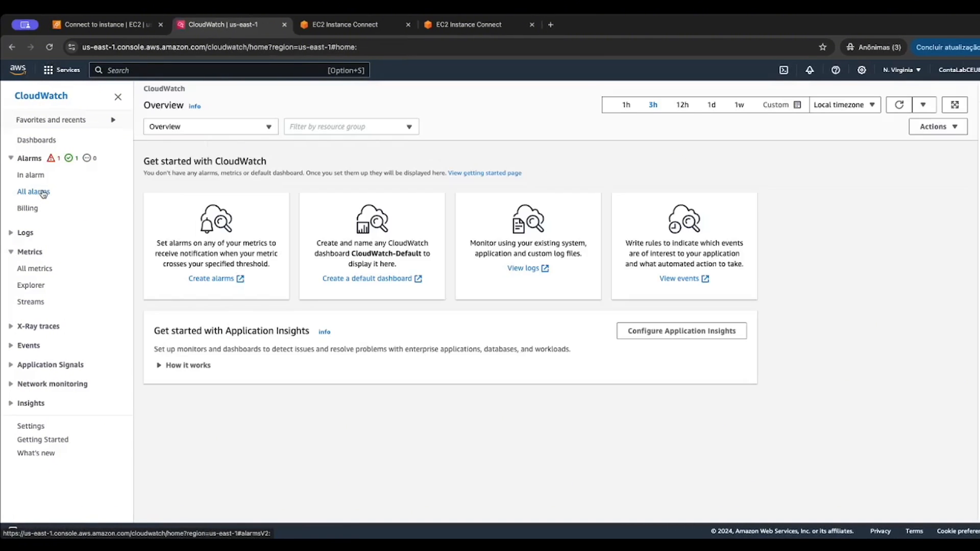
left_click(43, 194)
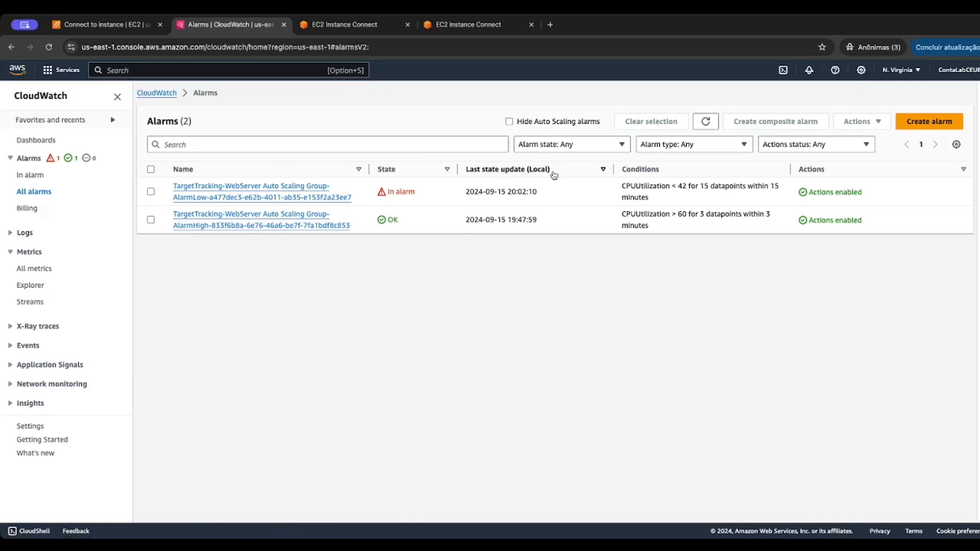
left_click(707, 128)
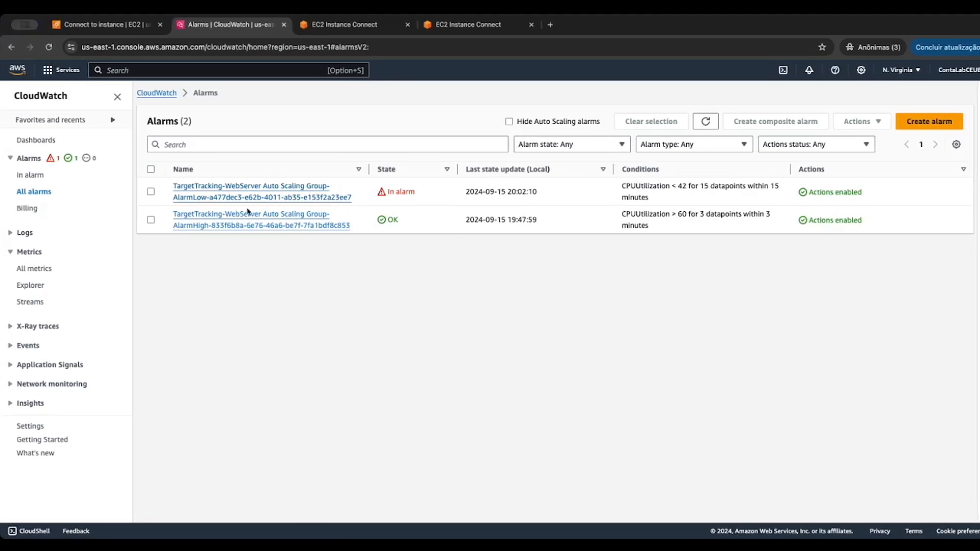
View the AlarmHigh alarm's CPUUtilization graph over the last 5 minutes and refresh it repeatedly
left_click(174, 225)
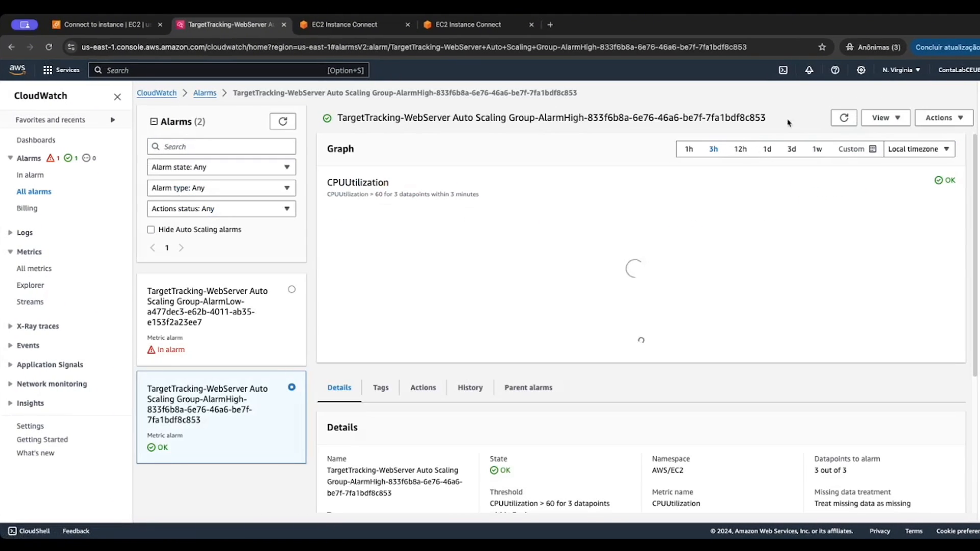
left_click(873, 152)
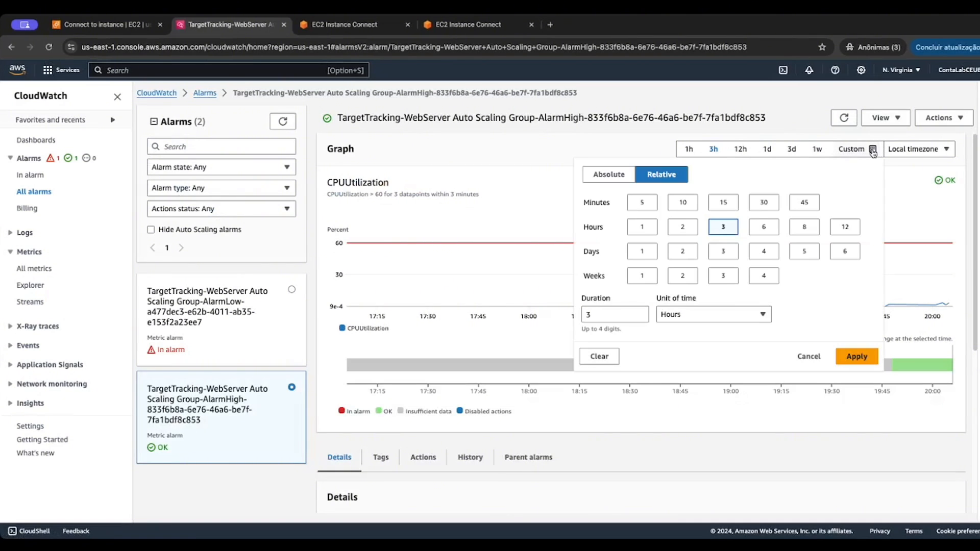
left_click(645, 206)
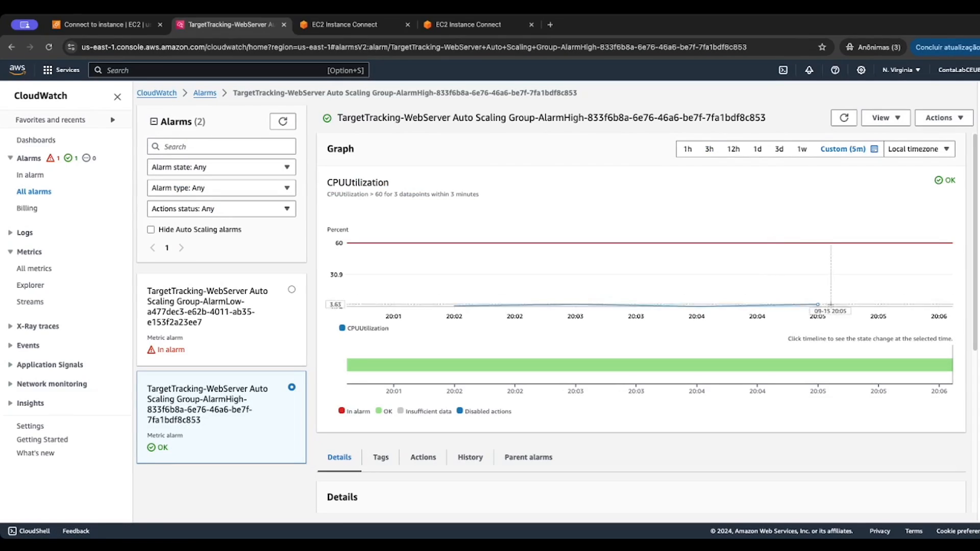
left_click(843, 116)
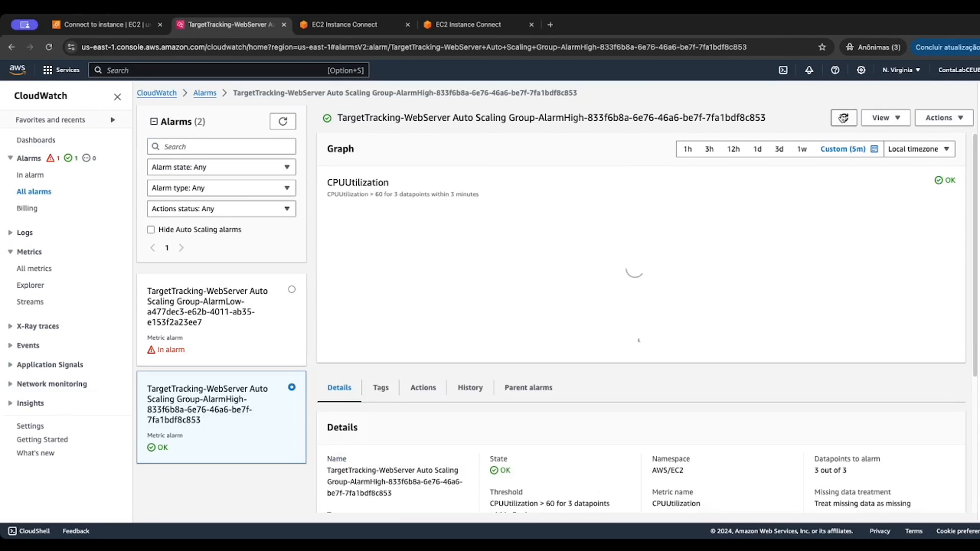
left_click(843, 117)
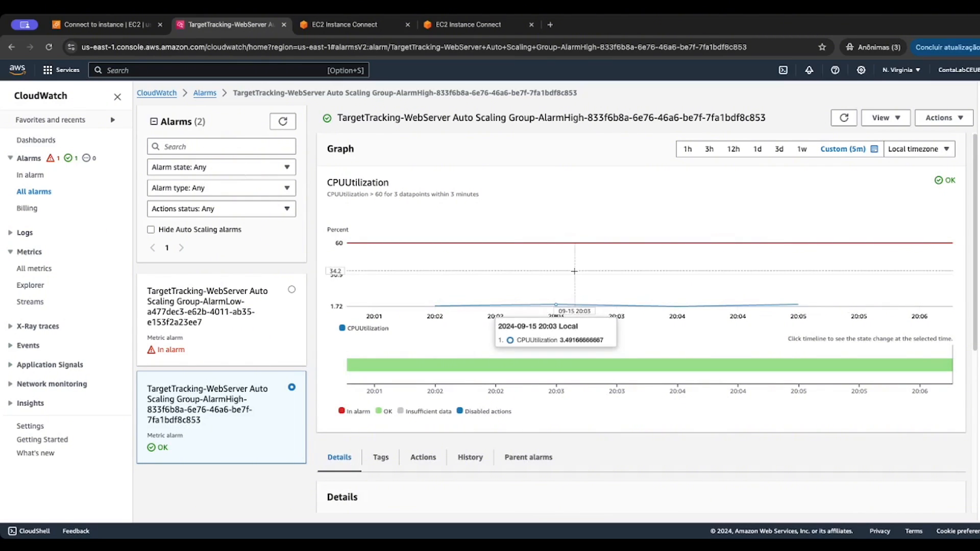
left_click(843, 119)
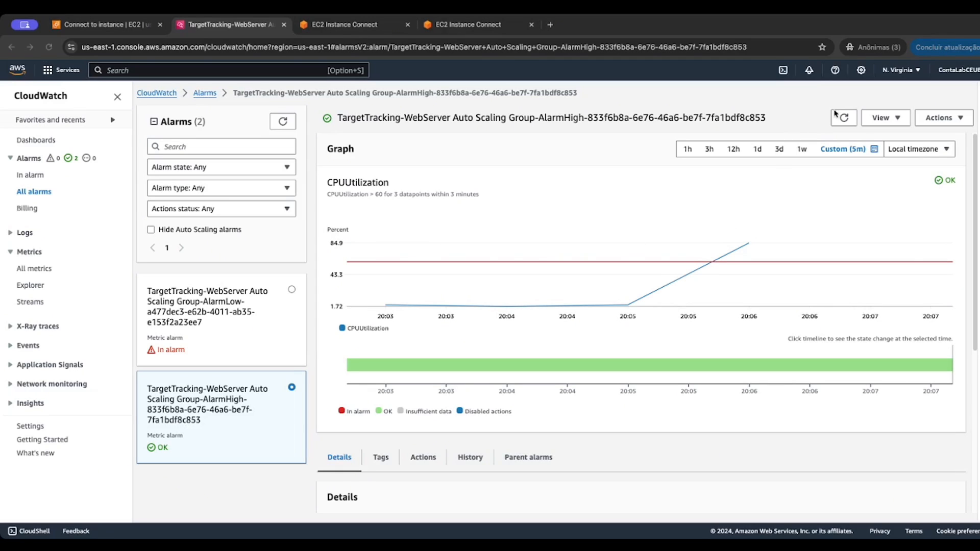
left_click(843, 117)
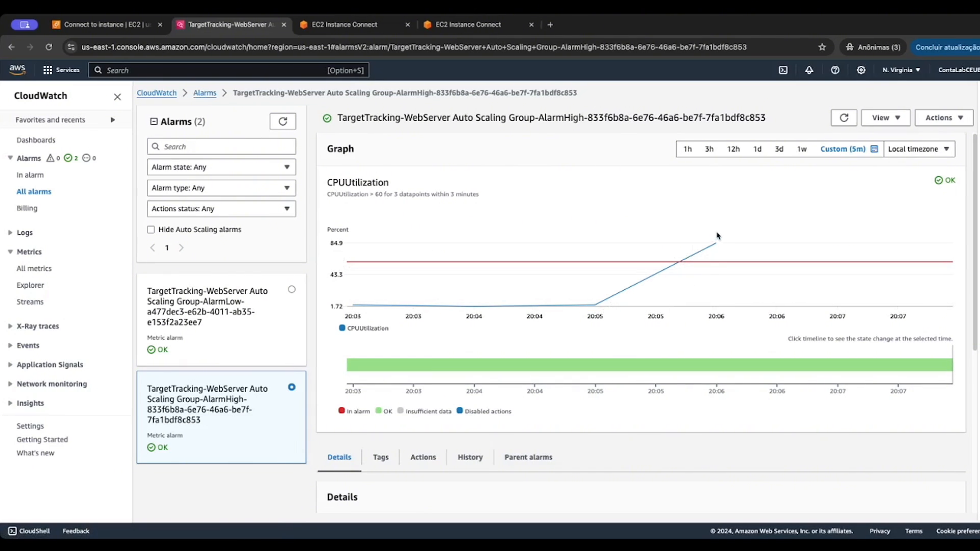
Return to the list of all alarms and refresh it to check both target-tracking alarm states
left_click(207, 94)
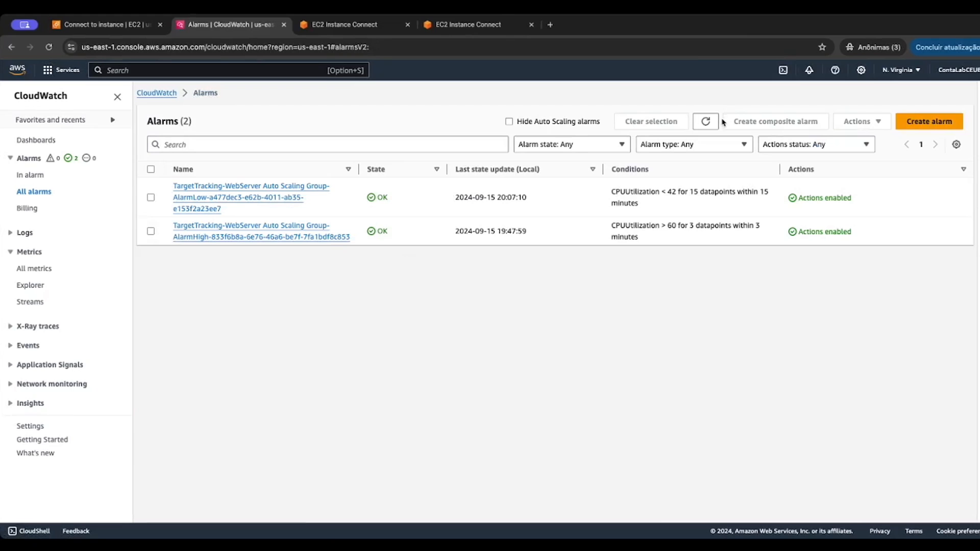
left_click(710, 121)
left_click(710, 124)
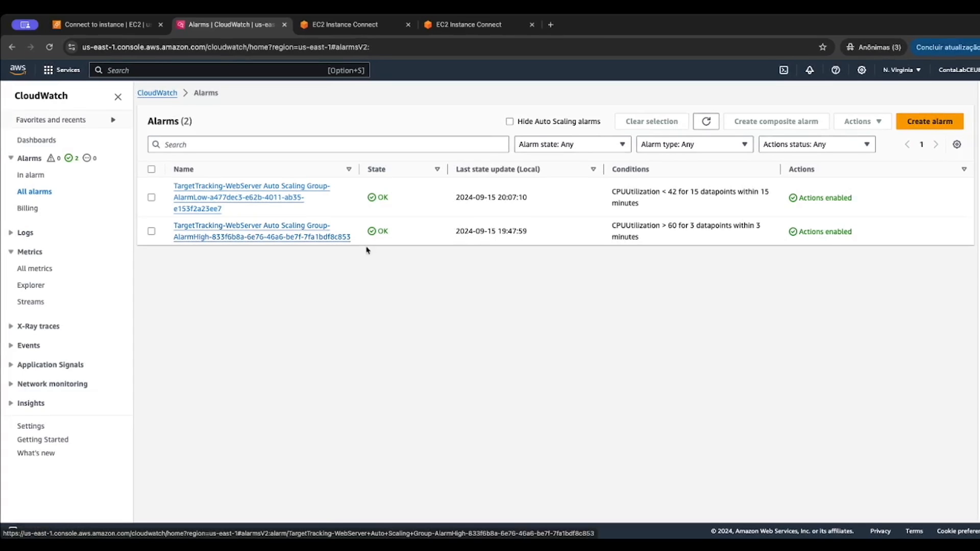
left_click(705, 122)
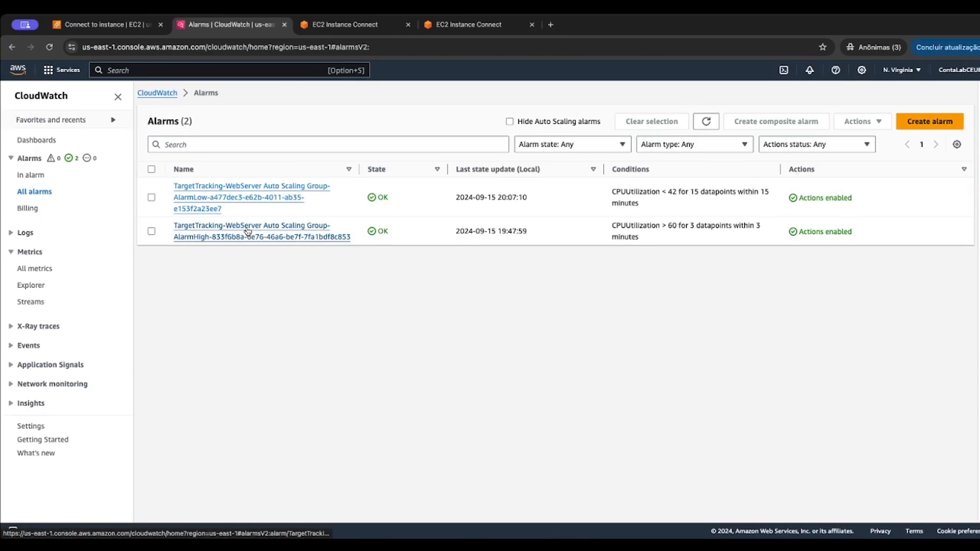
Reopen the AlarmHigh alarm, apply a custom 5-minute range to its graph, and inspect the refreshed CPU utilization
left_click(248, 232)
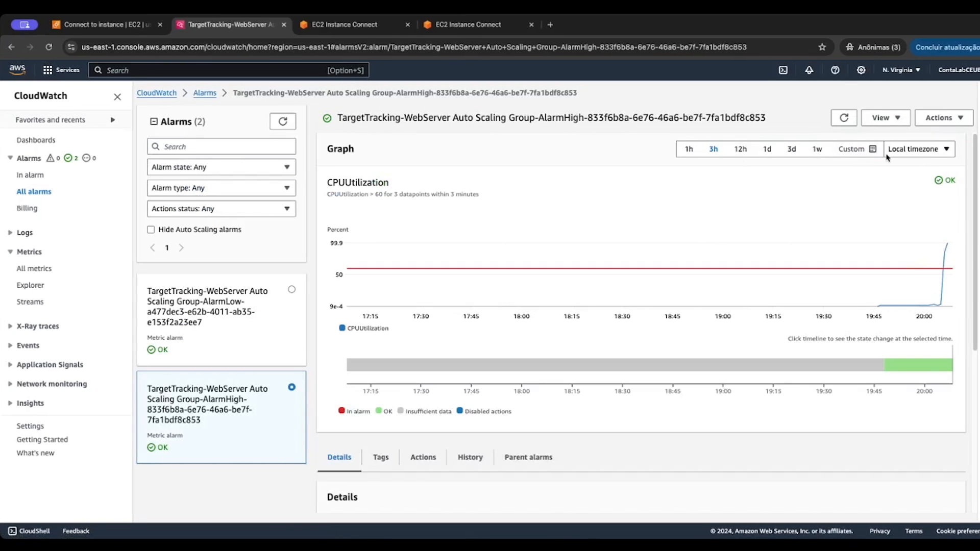
left_click(868, 149)
left_click(662, 204)
left_click(868, 356)
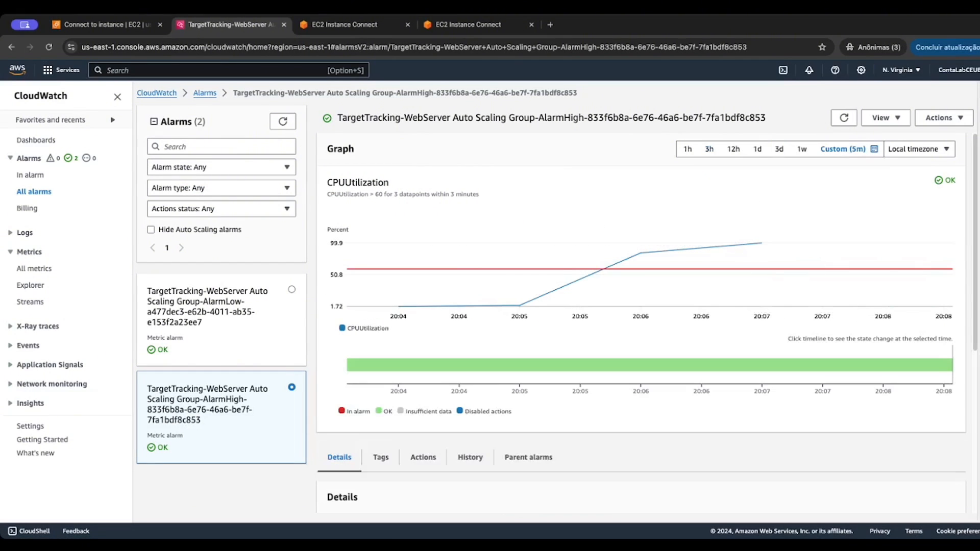
mouse_move(764, 246)
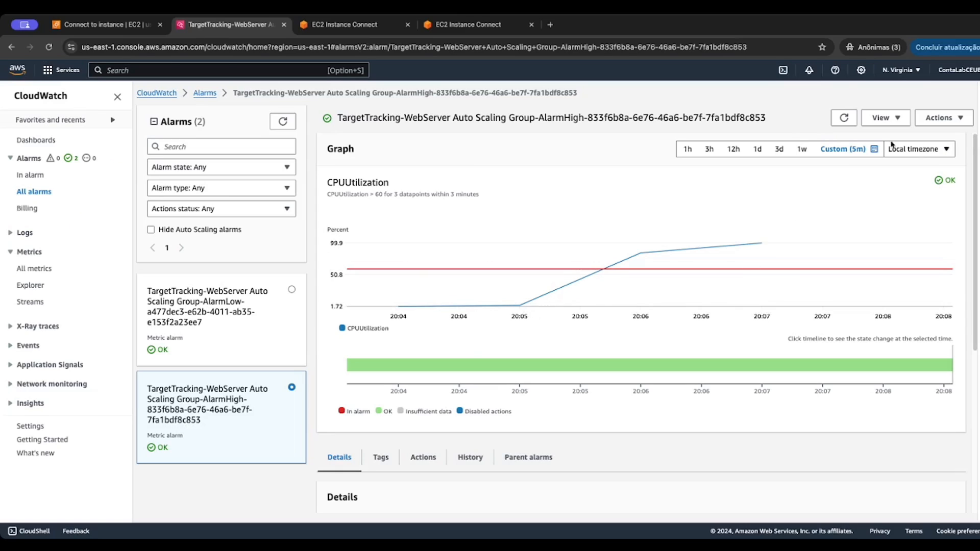
left_click(843, 118)
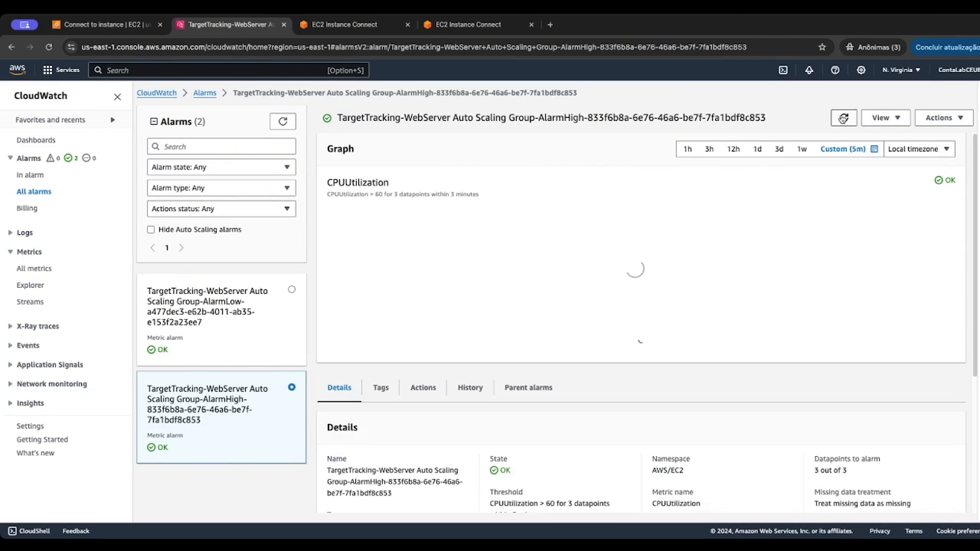
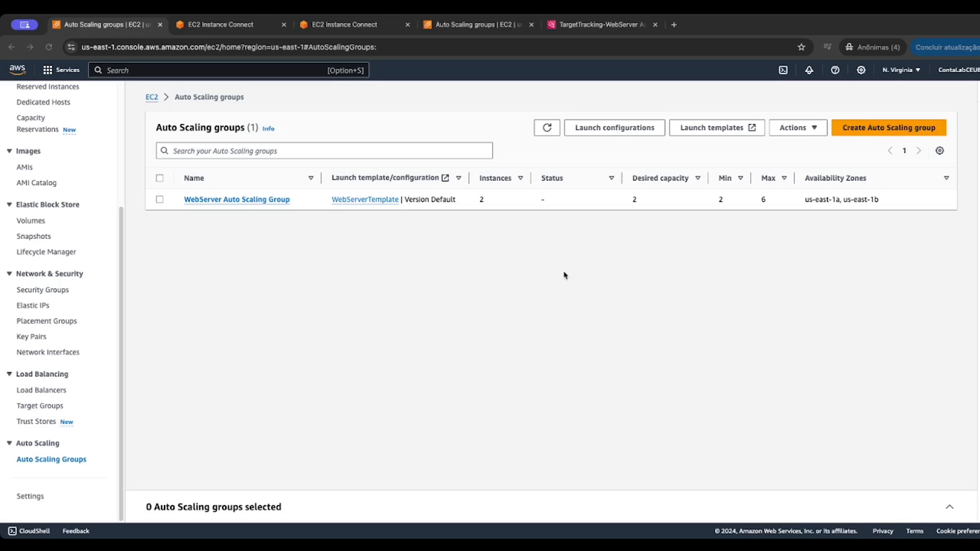
Open the WebServer Auto Scaling Group and show its dynamic scaling policies
left_click(238, 200)
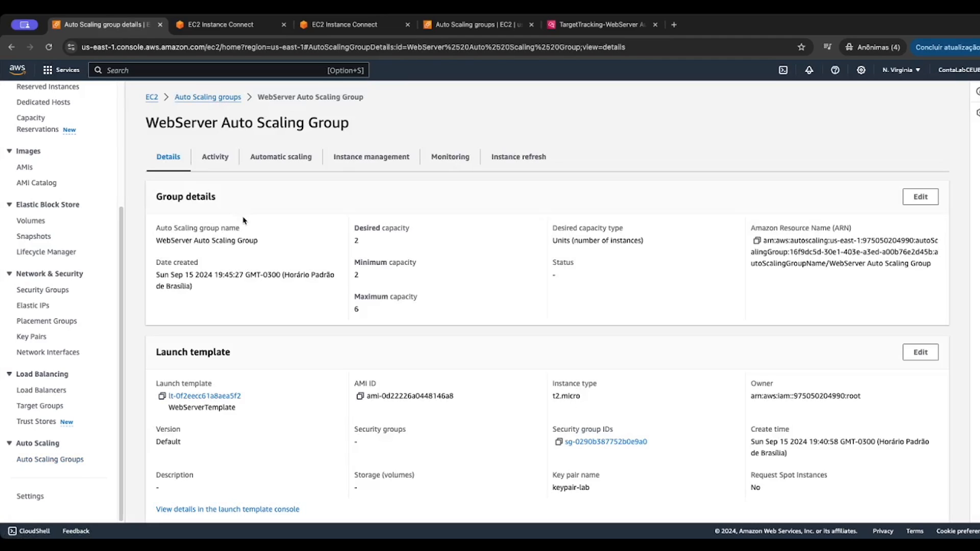
scroll(294, 242, "down", 5)
scroll(293, 242, "up", 5)
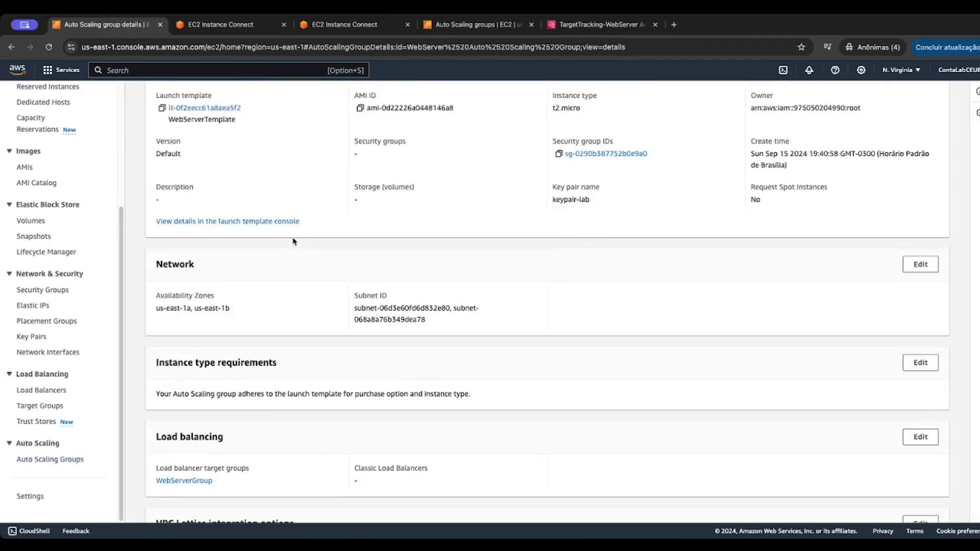
left_click(271, 162)
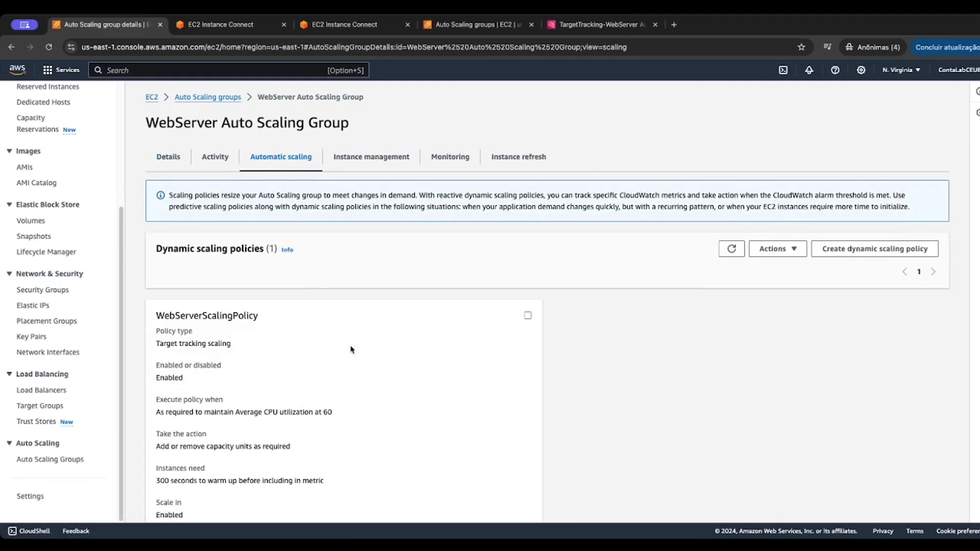
scroll(333, 357, "down", 2)
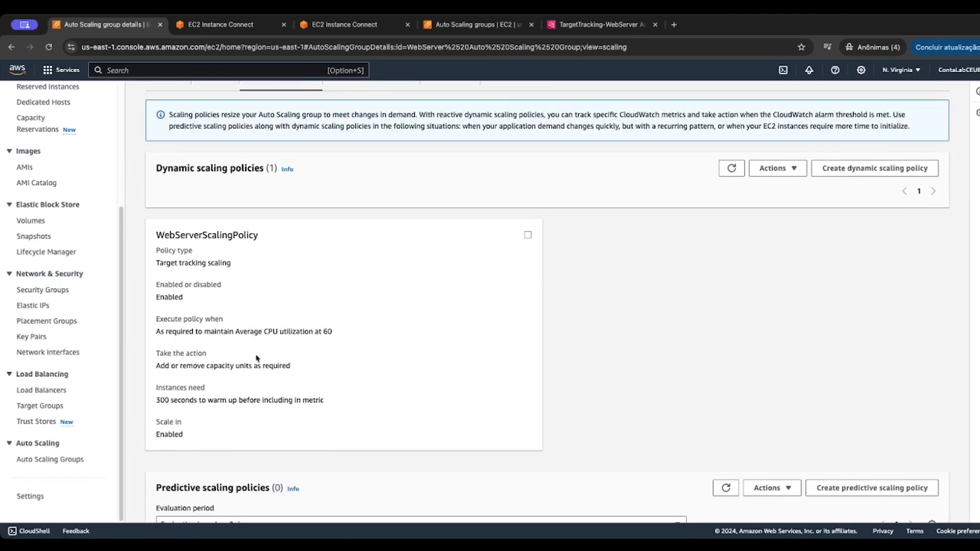
Edit WebServerScalingPolicy and set its average CPU utilization target value to 45
left_click(528, 234)
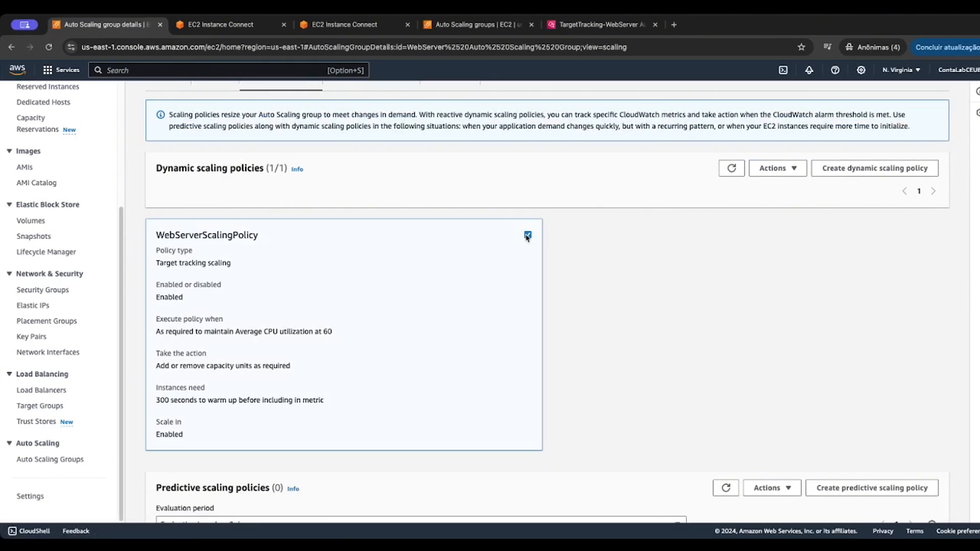
left_click(765, 177)
left_click(778, 233)
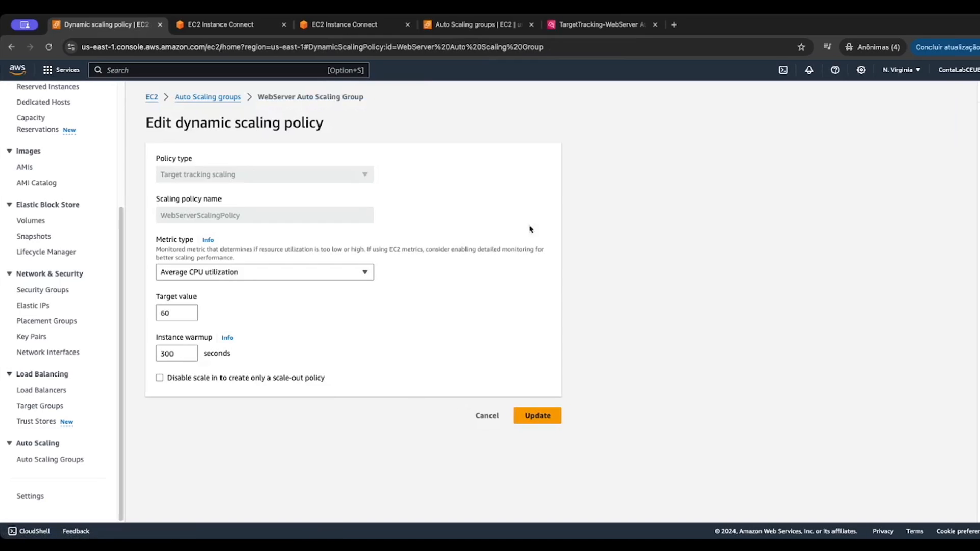
left_click(171, 313)
key("BackSpace")
key("BackSpace")
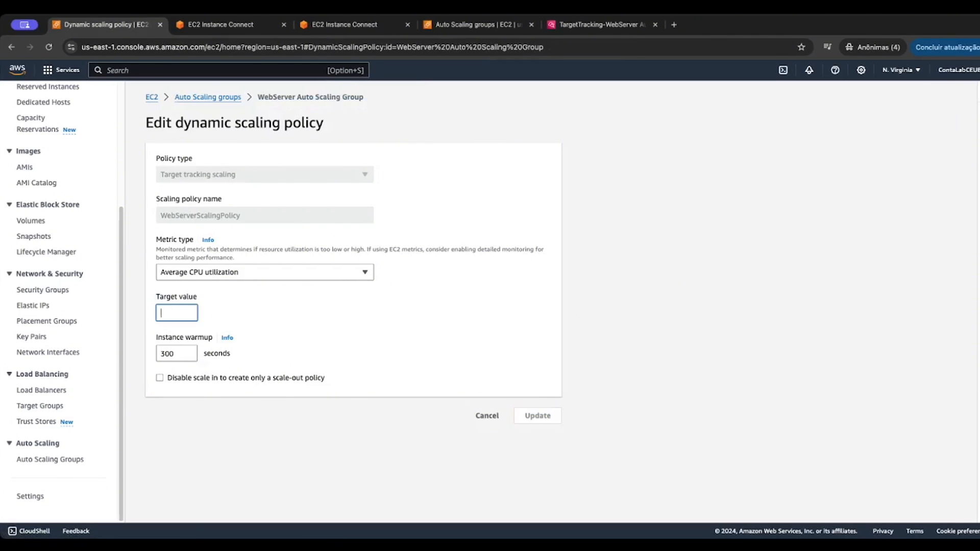
type("45")
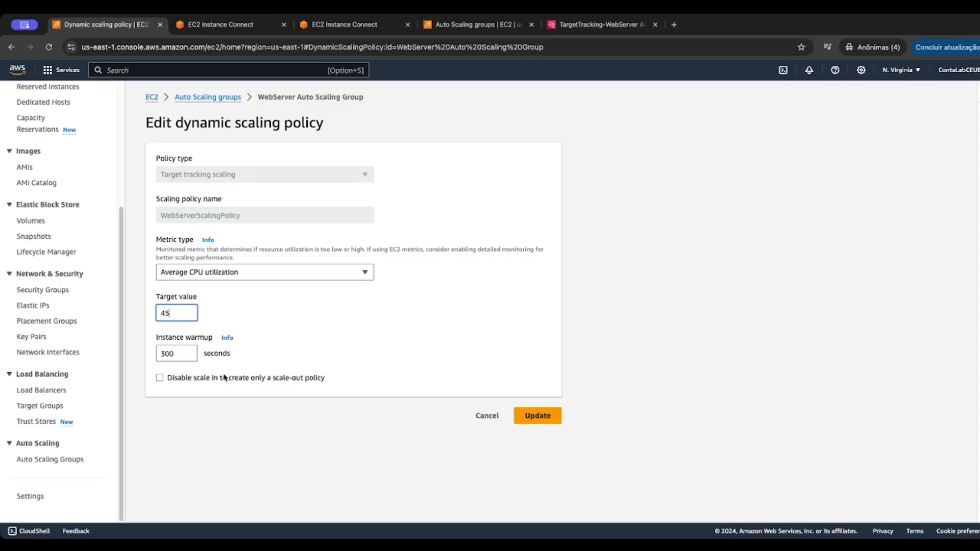
Set the policy's instance warmup to 120 seconds and save the updated dynamic scaling policy
left_click(174, 353)
key("BackSpace")
key("BackSpace")
key("BackSpace")
type("120")
double_click(166, 355)
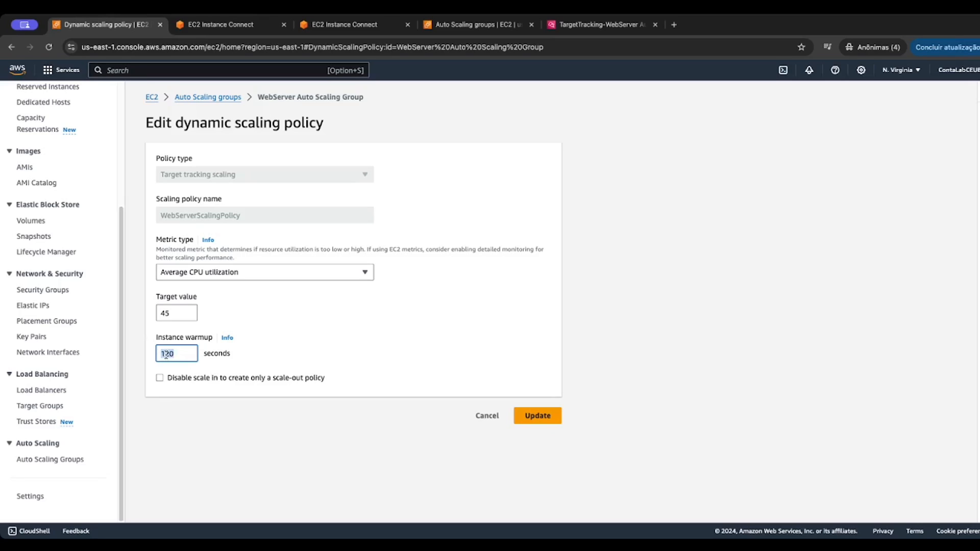
left_click(255, 379)
left_click(238, 378)
left_click(547, 422)
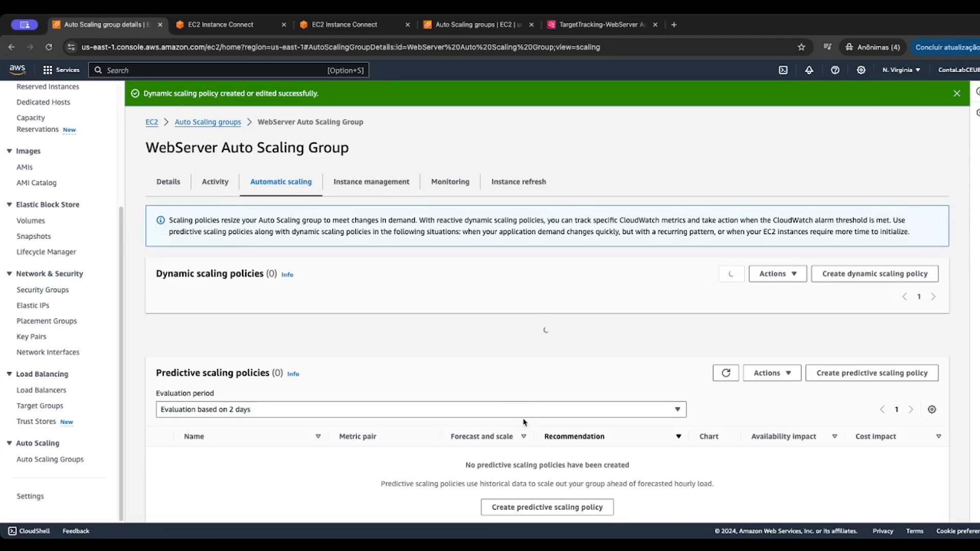
Find the CloudWatch service by searching for "cloud watch" and open it
scroll(62, 264, "up", 1)
scroll(61, 264, "up", 3)
left_click(200, 75)
type("c")
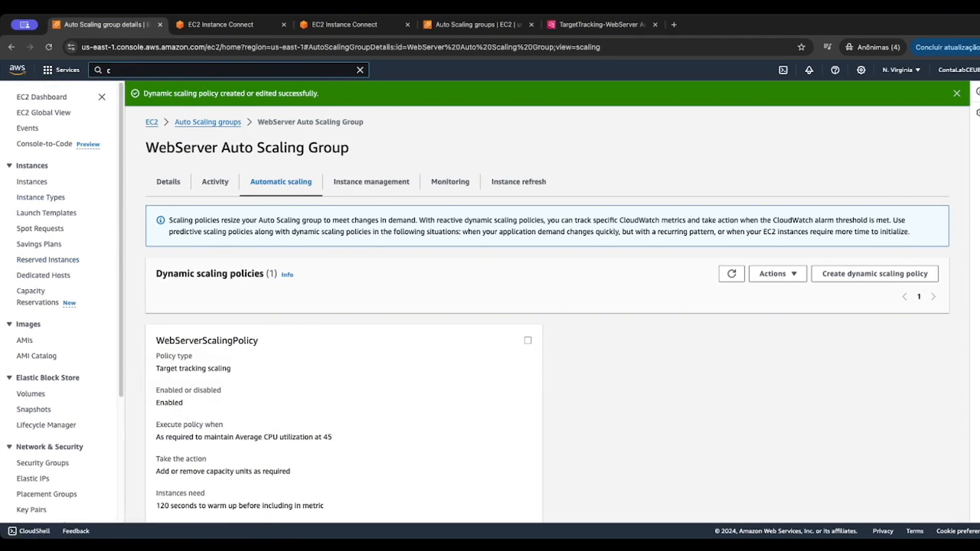
type("loud watc")
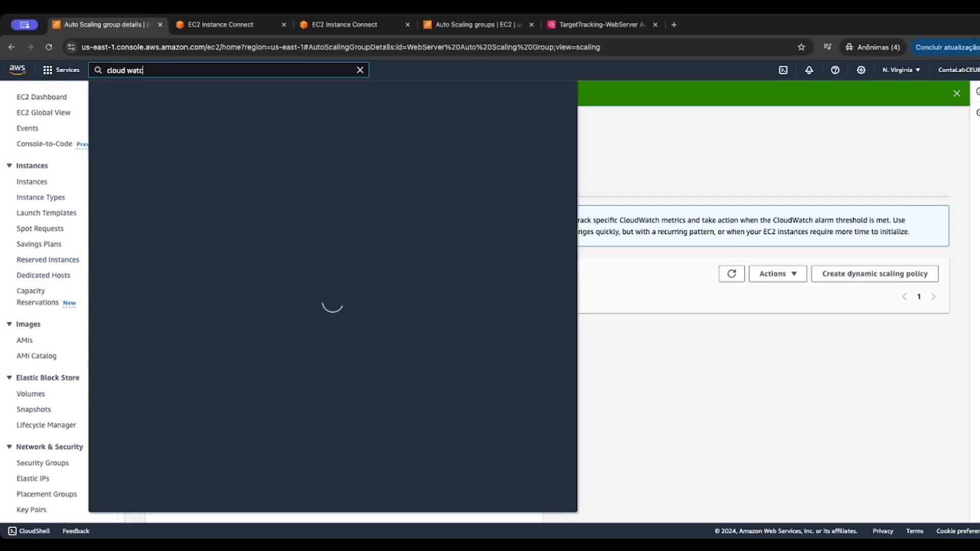
type("h")
left_click(284, 151)
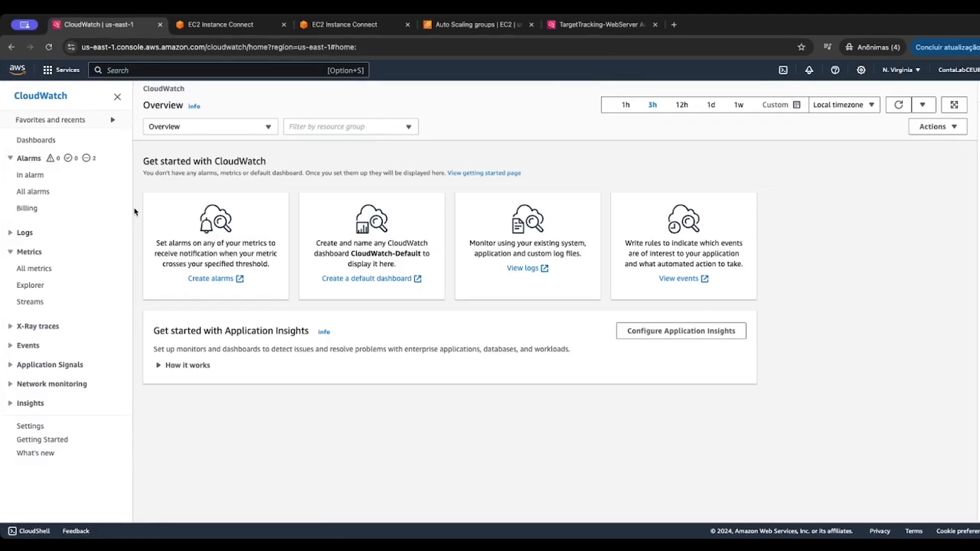
List all CloudWatch alarms, refresh the list, and examine the state and CPU condition of each target tracking alarm
left_click(41, 192)
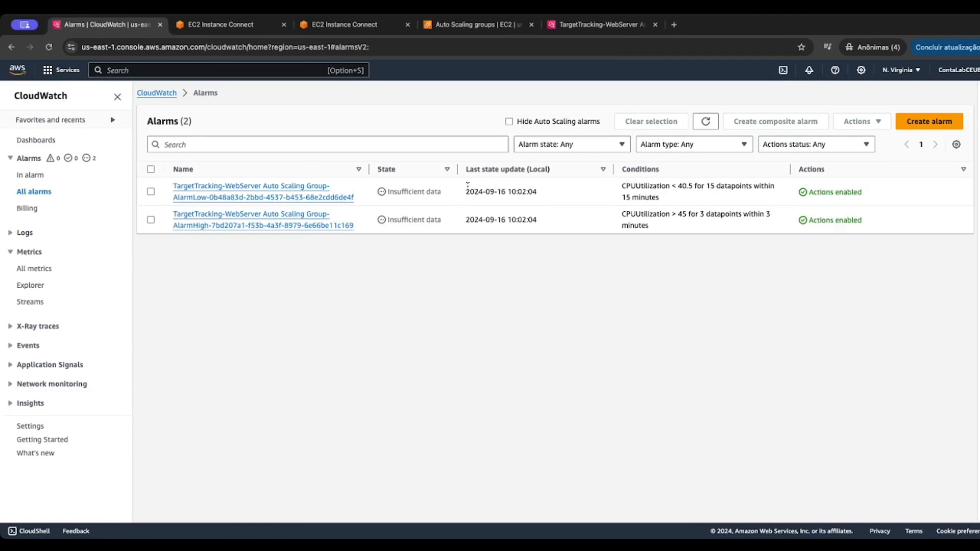
left_click(705, 121)
left_click_drag(622, 215, 647, 234)
left_click(649, 234)
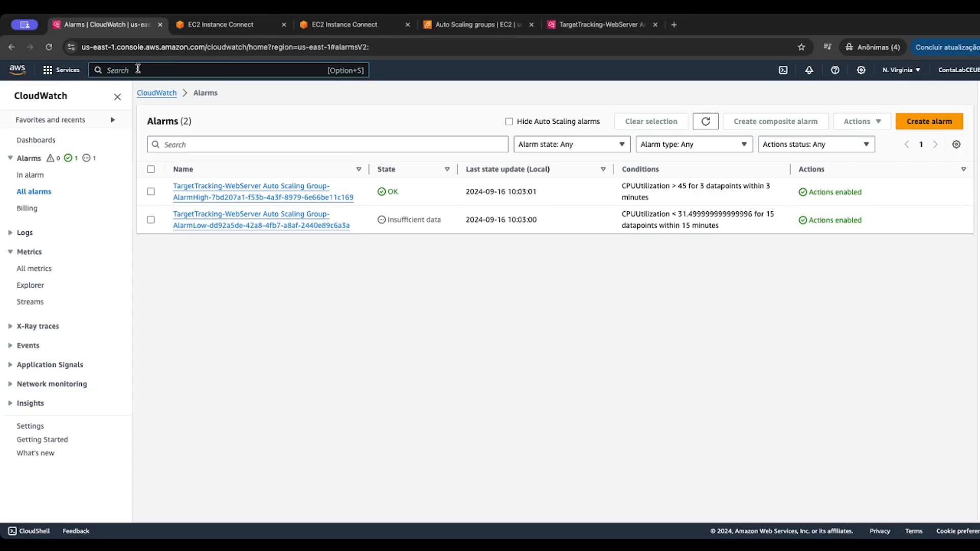
Open the EC2 service and list the running instances
left_click(133, 69)
type("ec2")
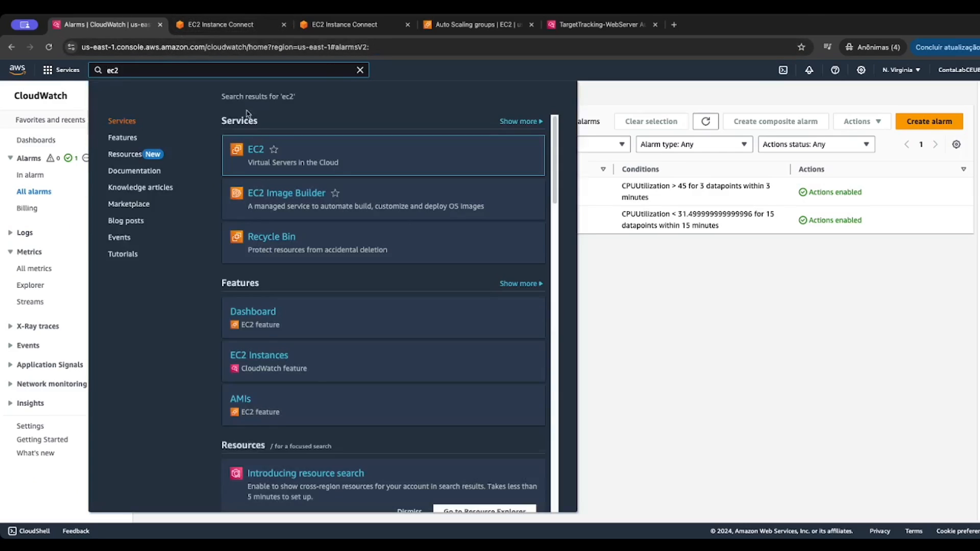
left_click(257, 152)
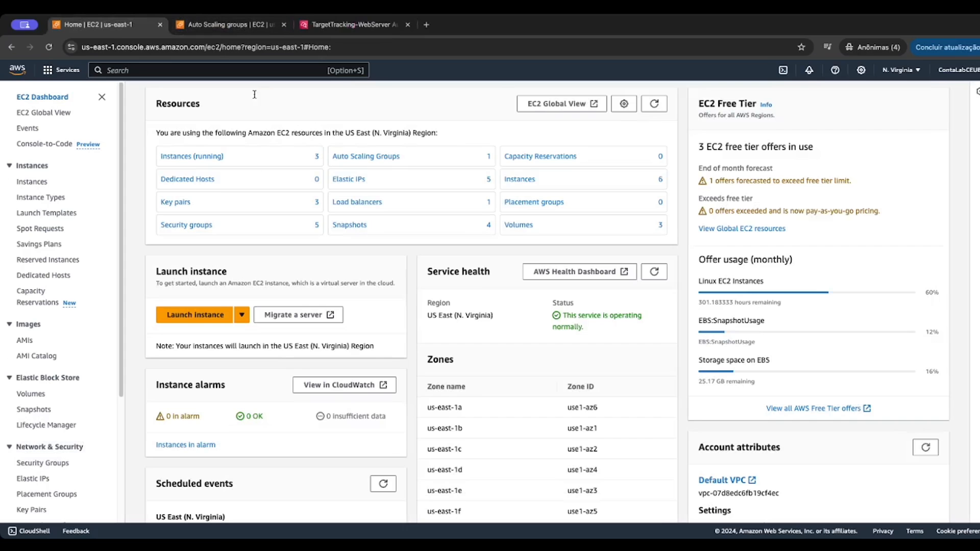
left_click(192, 156)
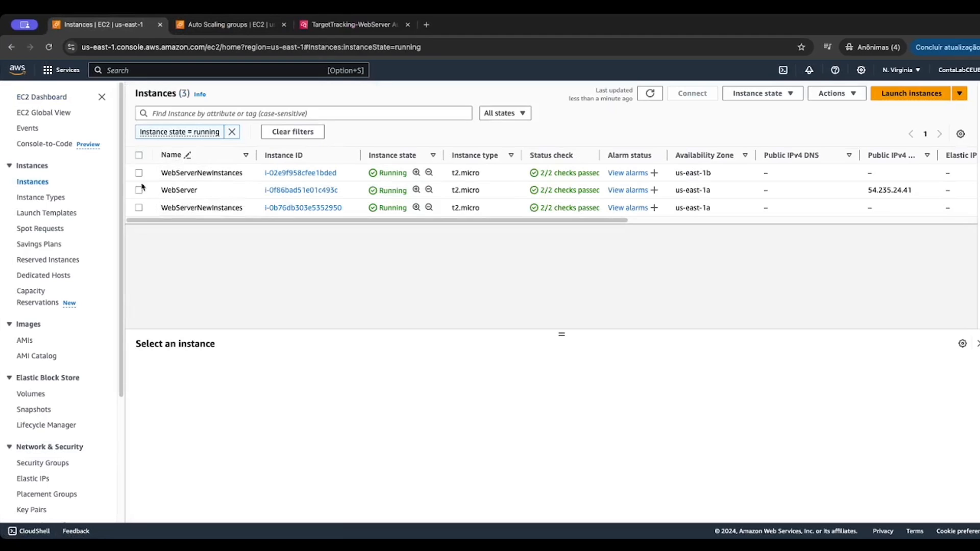
Connect to the WebServerNewInstances instance in us-east-1b through the EC2 Instance Connect Endpoint with the username ec2-user
left_click(139, 173)
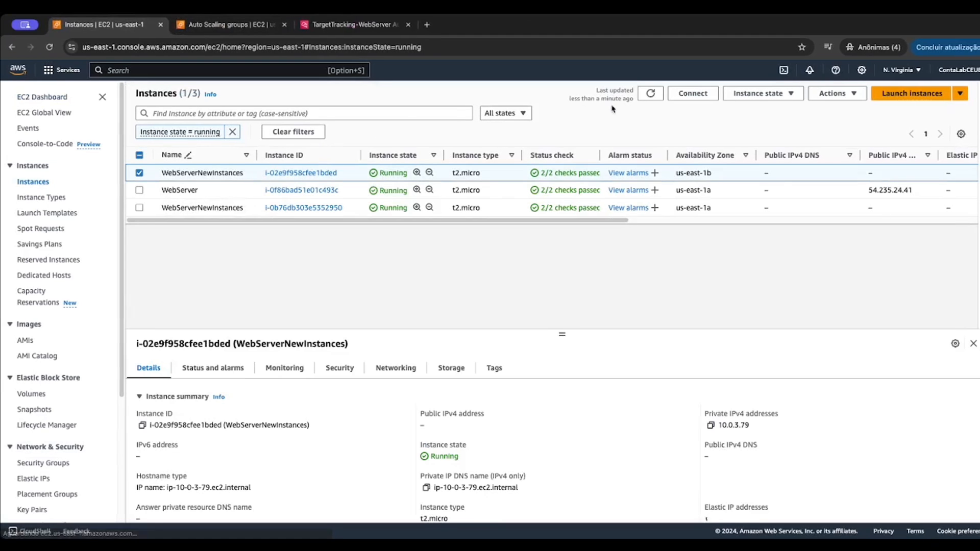
left_click(693, 92)
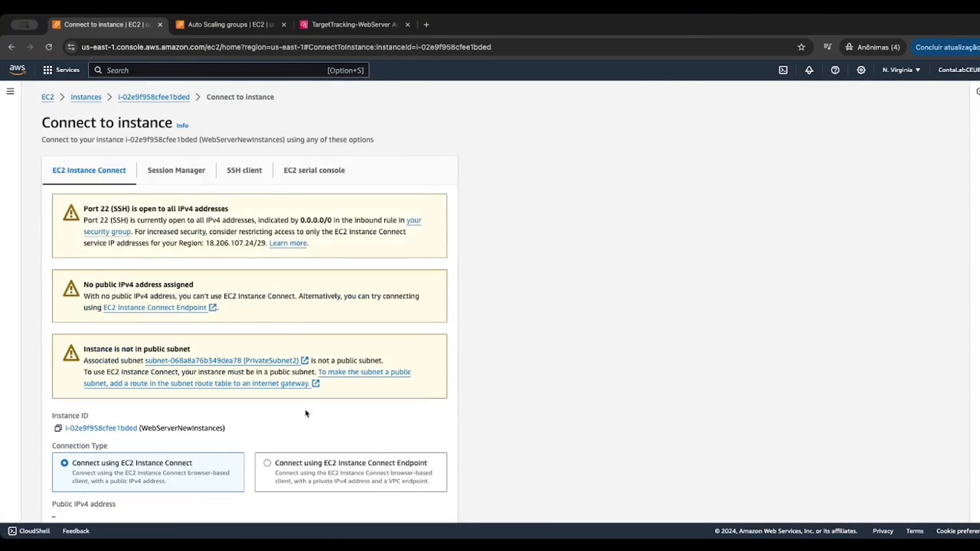
left_click(342, 462)
scroll(316, 302, "down", 1)
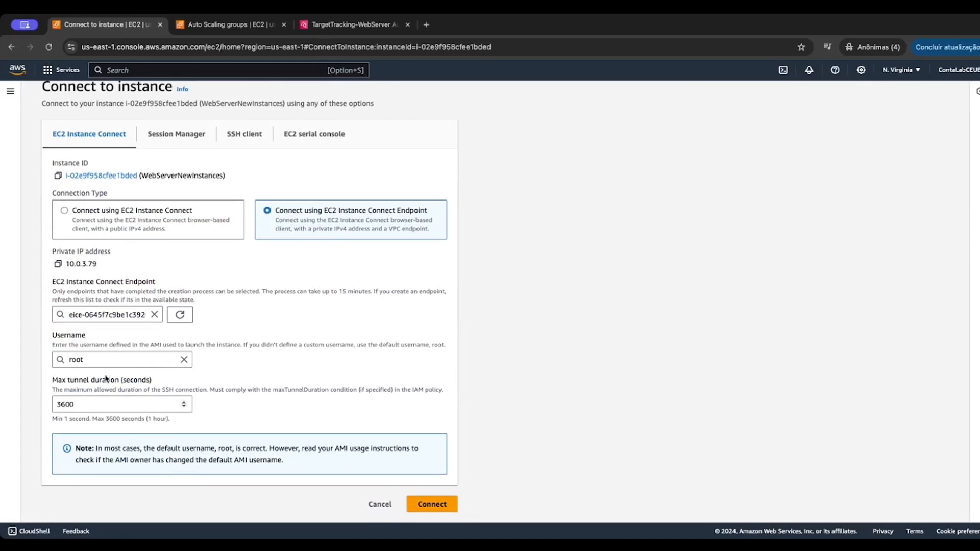
left_click(112, 360)
type("ec2-user")
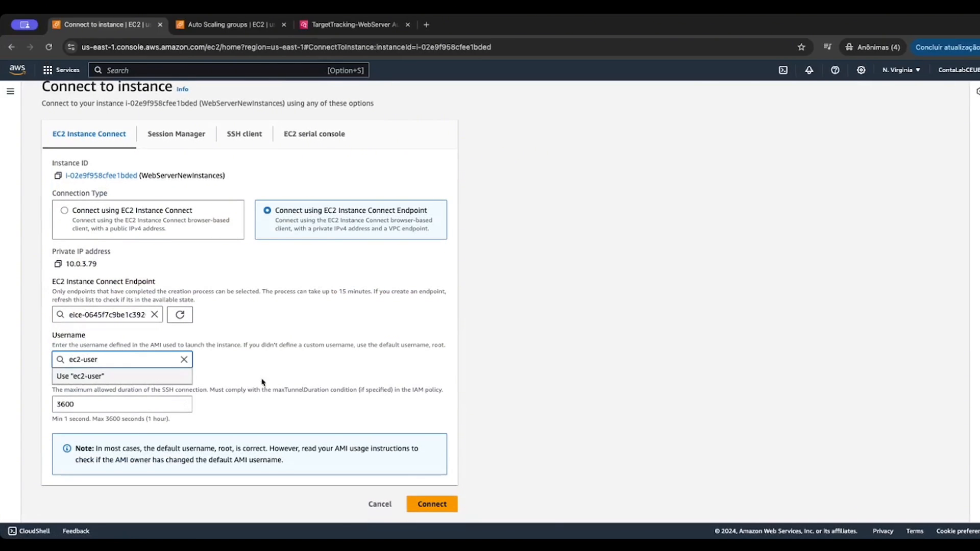
key("Return")
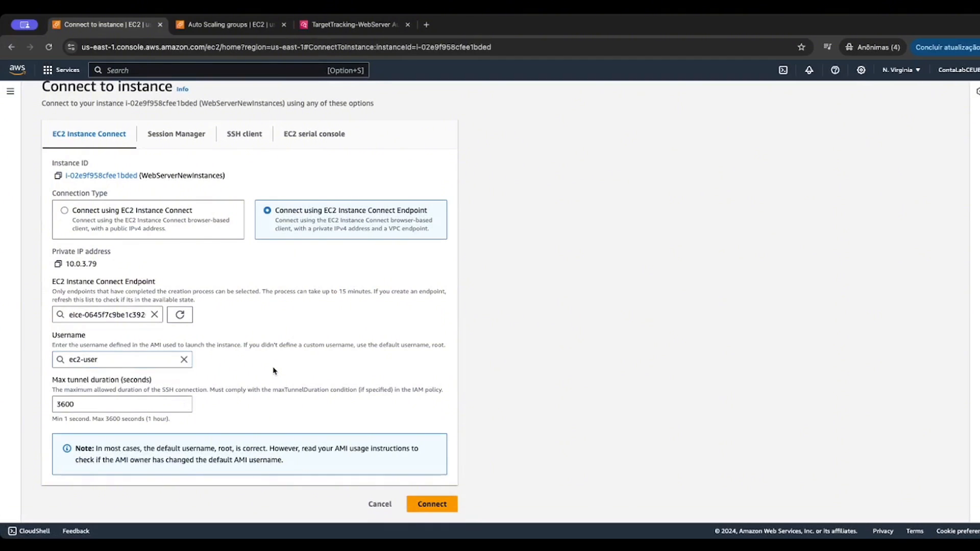
left_click(441, 509)
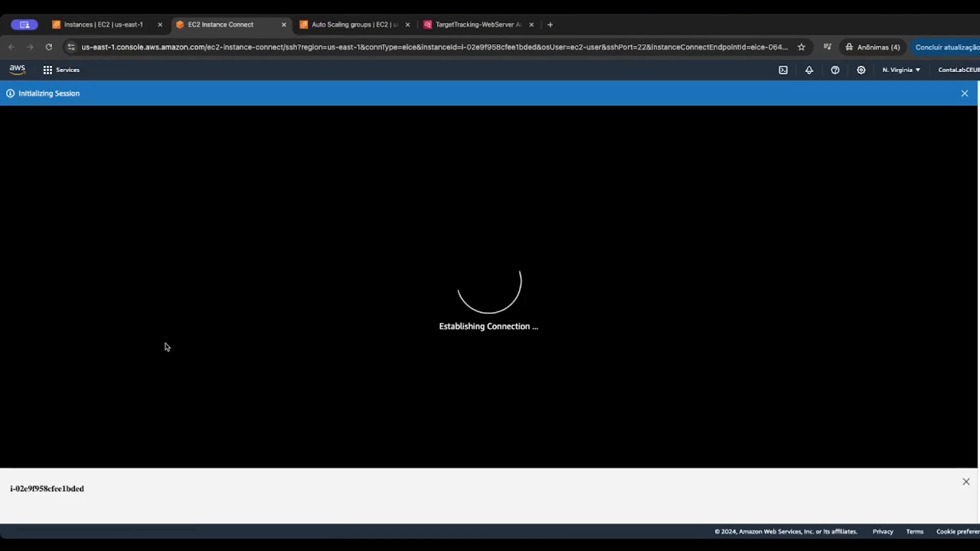
Connect to the us-east-1a WebServerNewInstances instance through the EC2 Instance Connect Endpoint as ec2-user, and return to the 10.0.3.79 terminal
left_click(113, 26)
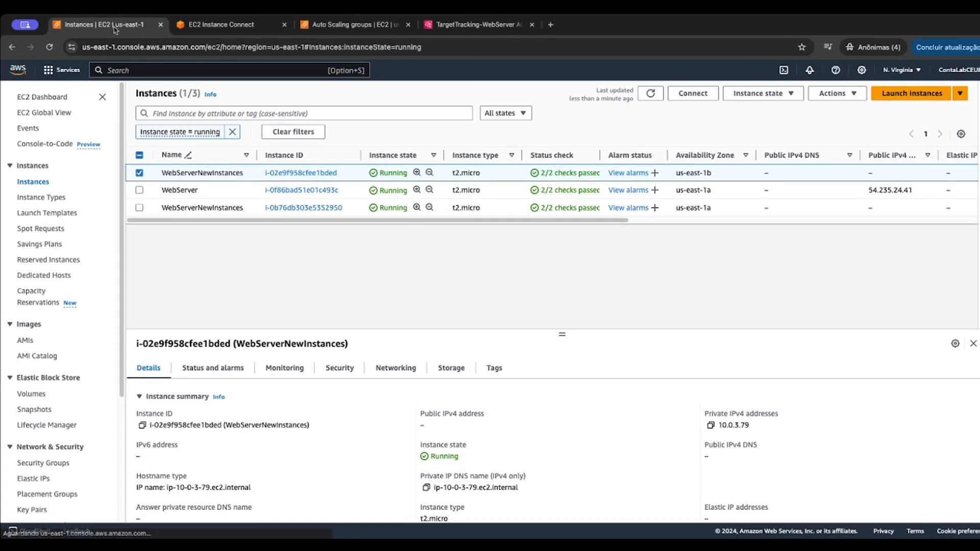
left_click(139, 173)
left_click(138, 207)
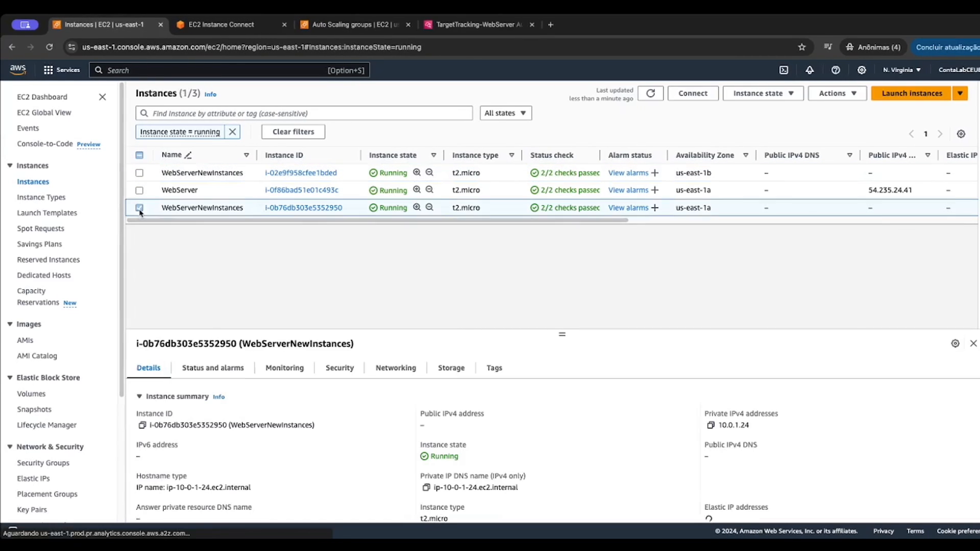
left_click(709, 93)
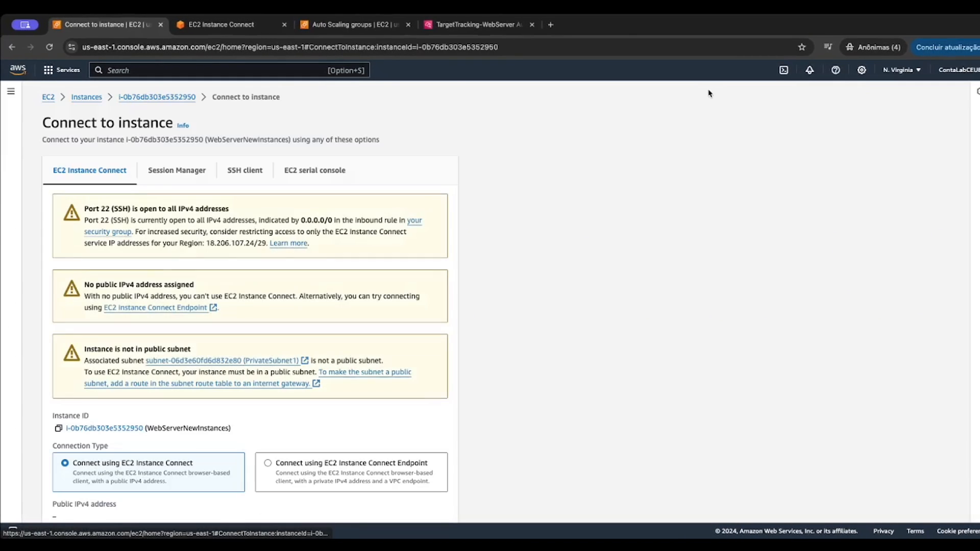
scroll(371, 265, "down", 3)
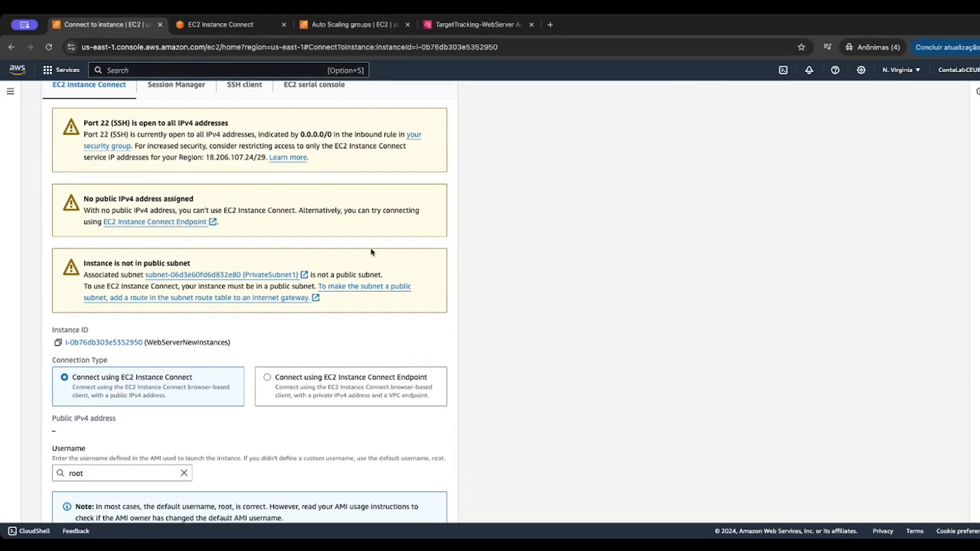
left_click(351, 386)
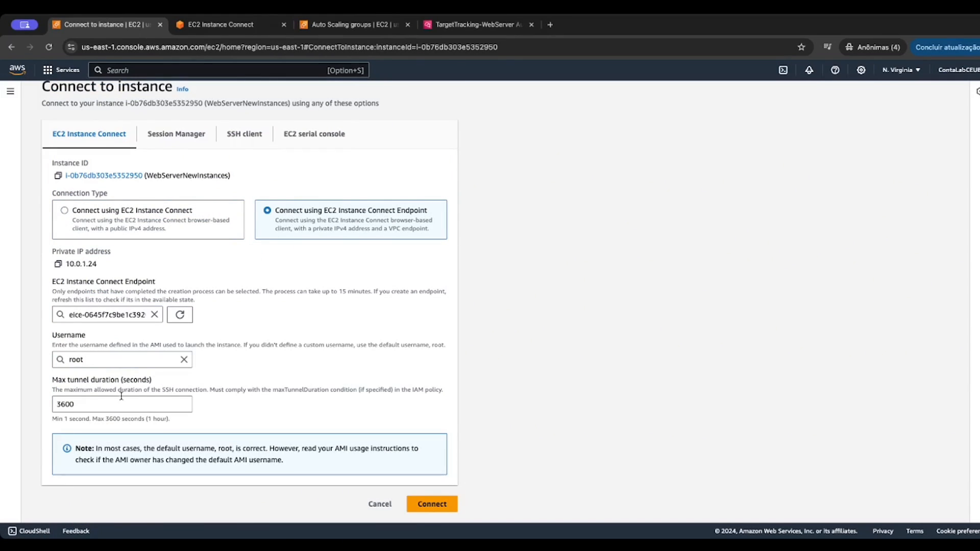
left_click(92, 361)
type("ec2-user")
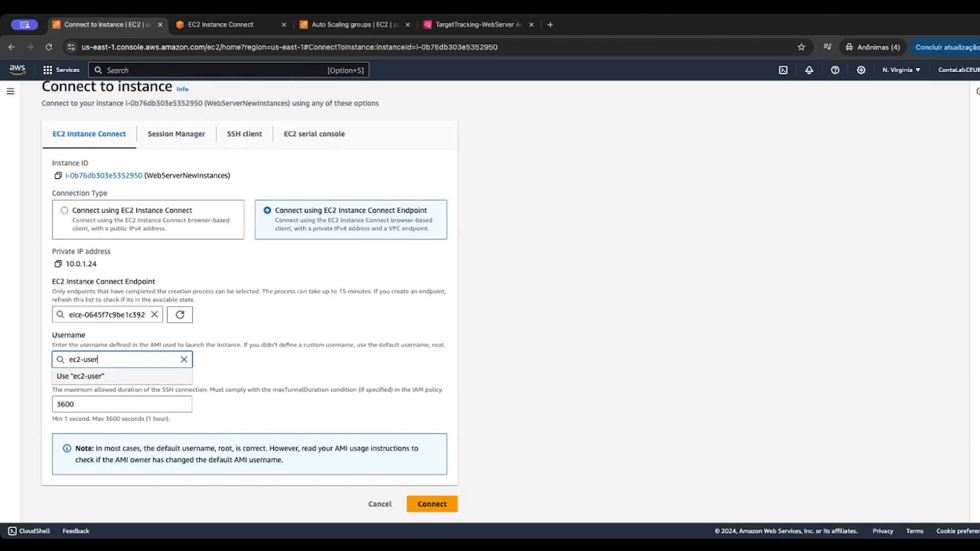
left_click(438, 505)
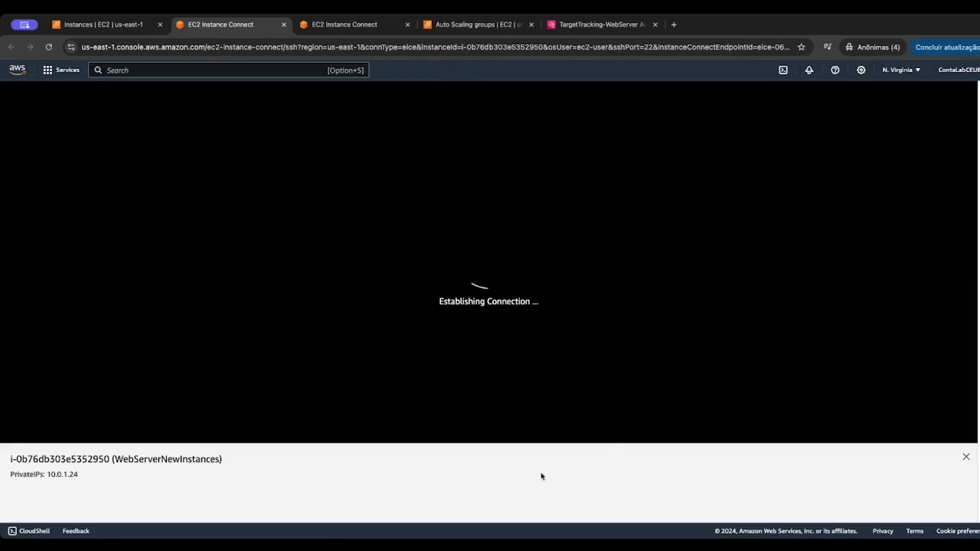
left_click(345, 25)
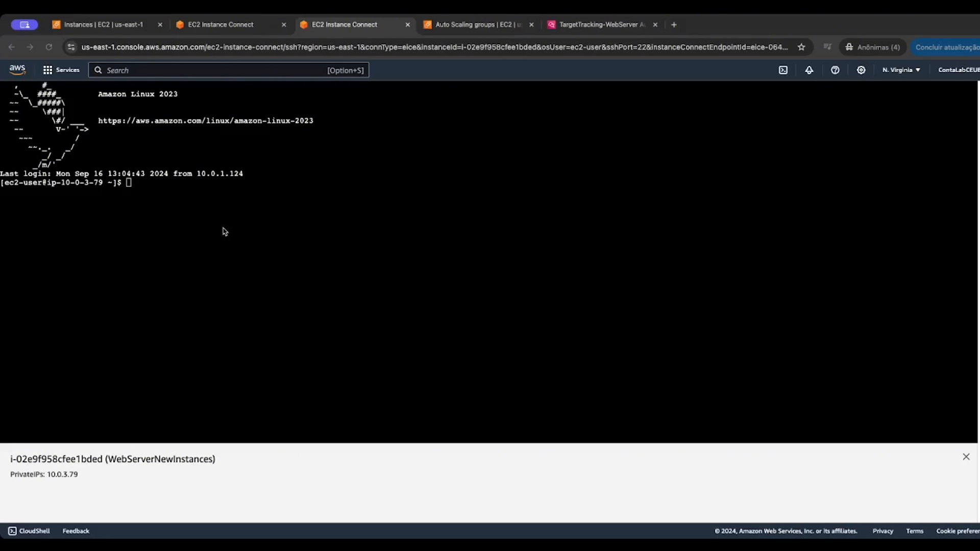
left_click(161, 202)
type("dfaF")
key("BackSpace")
key("BackSpace")
key("BackSpace")
key("BackSpace")
Become root with sudo su - on the 10.0.3.79 instance and run yum install stress-ng -y
left_click(437, 293)
type("sudo su -")
key("Return")
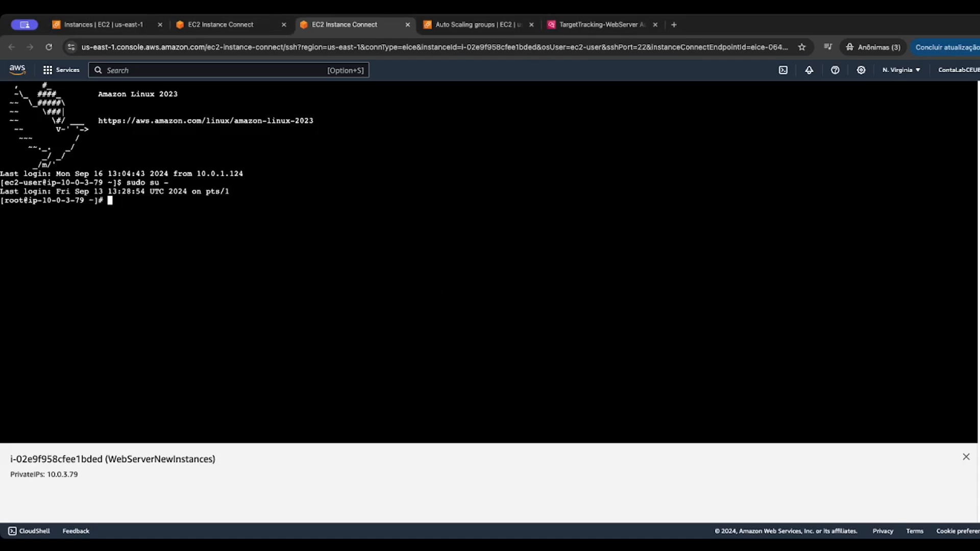
type("yum install stress-ng")
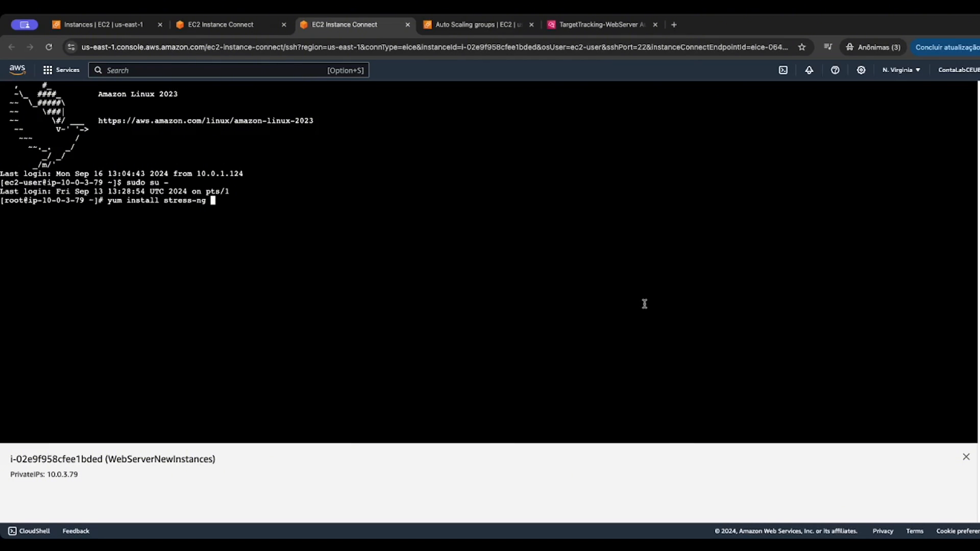
type("-y")
key("Return")
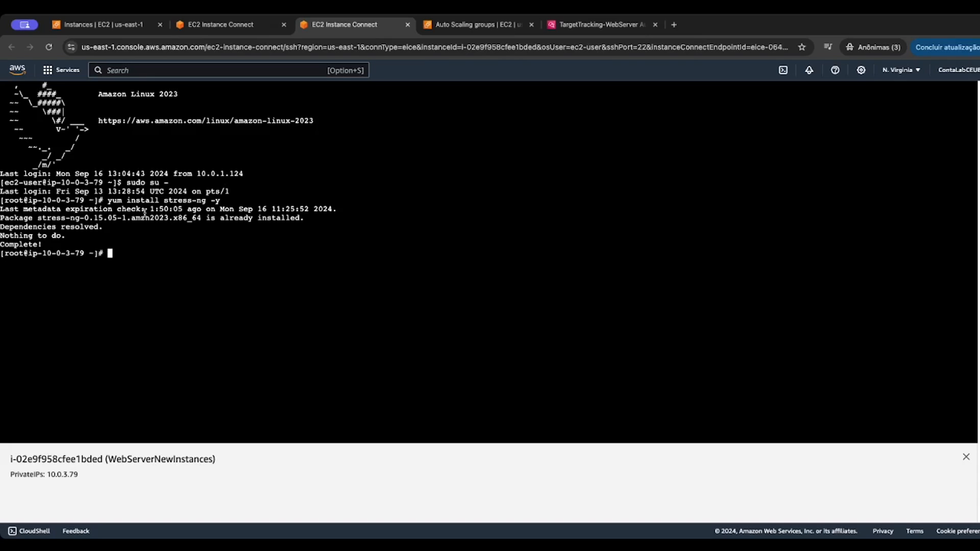
Copy the yum install stress-ng -y command from the terminal and switch to the 10.0.1.24 instance's session
mouse_move(106, 201)
left_mouse_down()
mouse_move(224, 201)
mouse_move(107, 201)
left_mouse_up()
key("super+c")
left_click(223, 201)
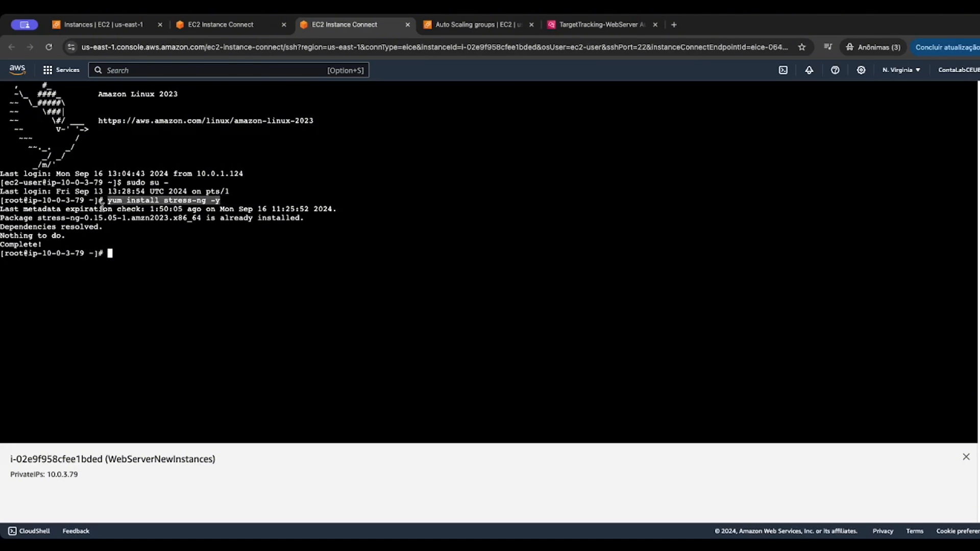
left_click(220, 24)
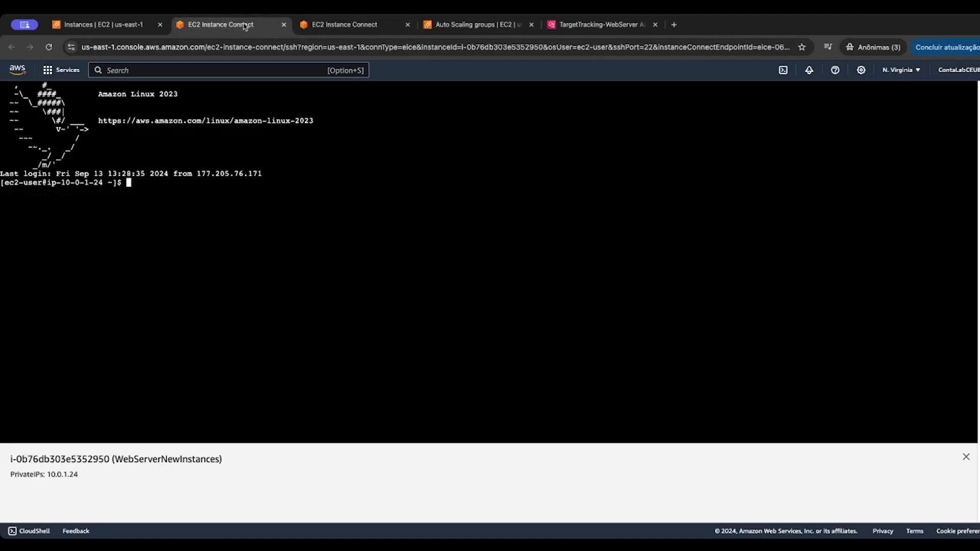
key("super+v")
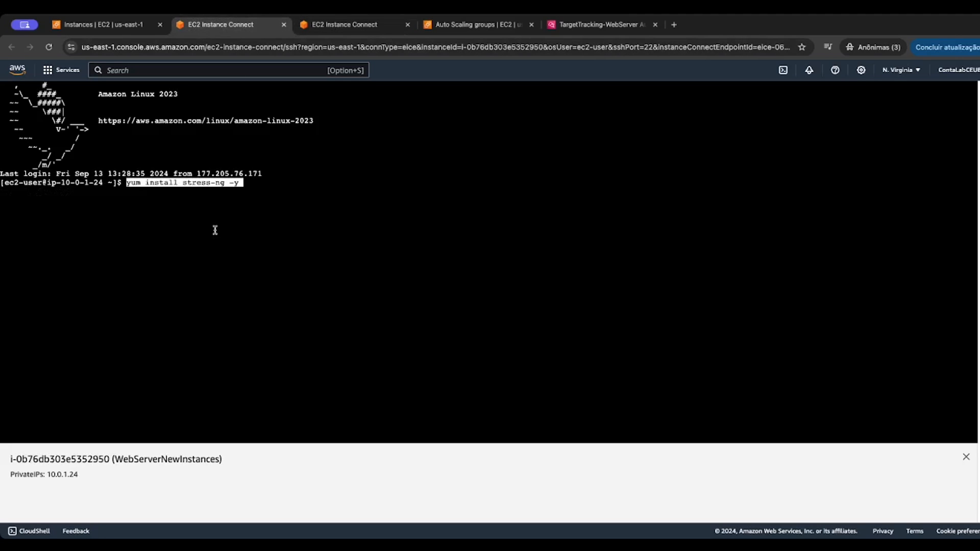
key("BackSpace")
key("BackSpace")
key("BackSpace")
key("BackSpace")
key("BackSpace")
key("BackSpace")
key("BackSpace")
key("BackSpace")
key("BackSpace")
key("BackSpace")
key("BackSpace")
key("BackSpace")
key("BackSpace")
key("BackSpace")
key("BackSpace")
key("BackSpace")
key("BackSpace")
key("BackSpace")
key("BackSpace")
key("BackSpace")
key("BackSpace")
key("BackSpace")
key("BackSpace")
key("BackSpace")
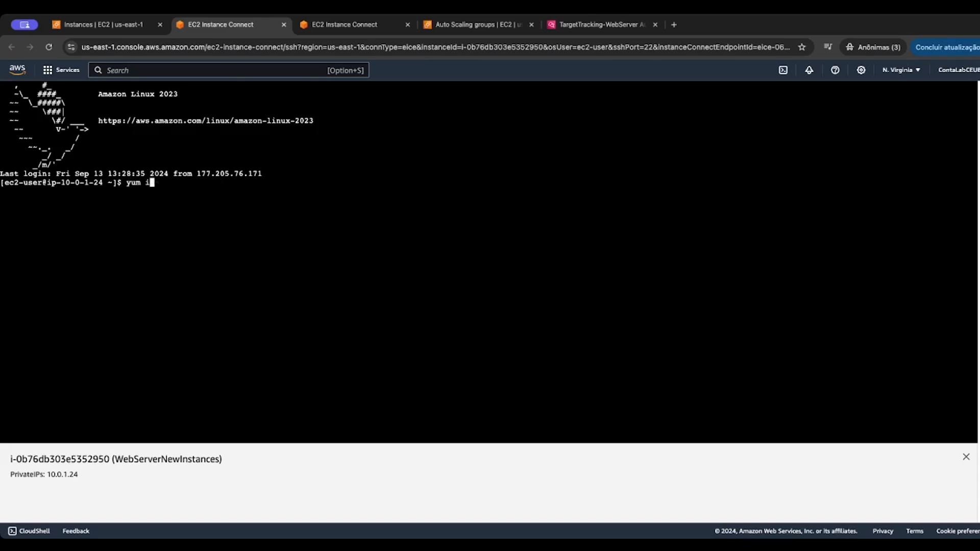
Become root with sudo su - on the 10.0.1.24 instance and run the copied yum install stress-ng -y command
type("sudo su ")
type("-")
key("Return")
key("super+v")
key("Return")
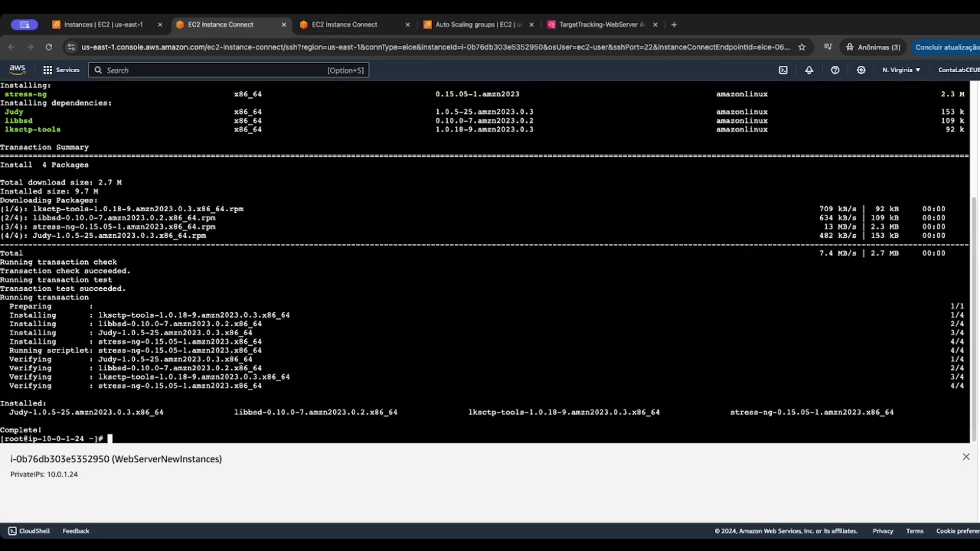
Clear the 10.0.1.24 instance's terminal and run stress-ng --matrix -4 --tz --ignite-cpu
key("super+Tab")
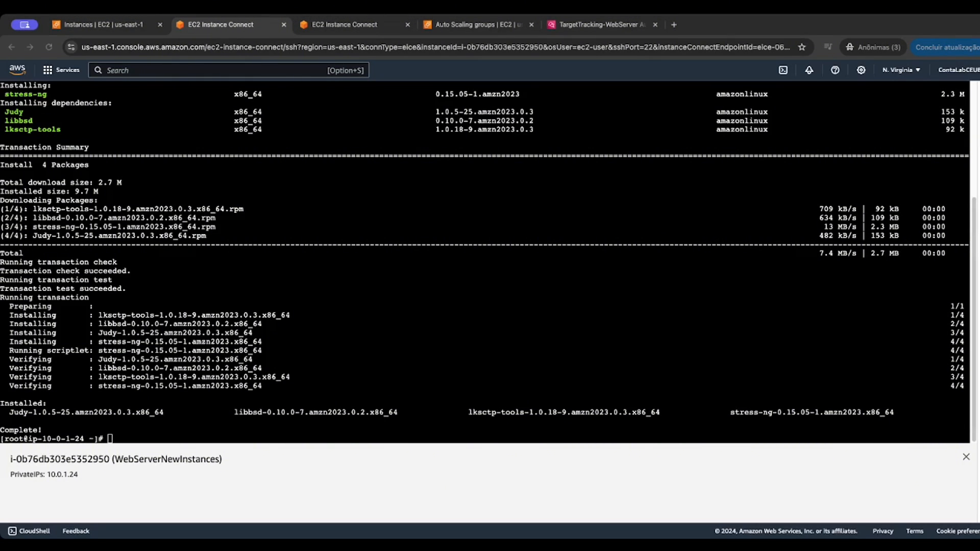
left_click(579, 287)
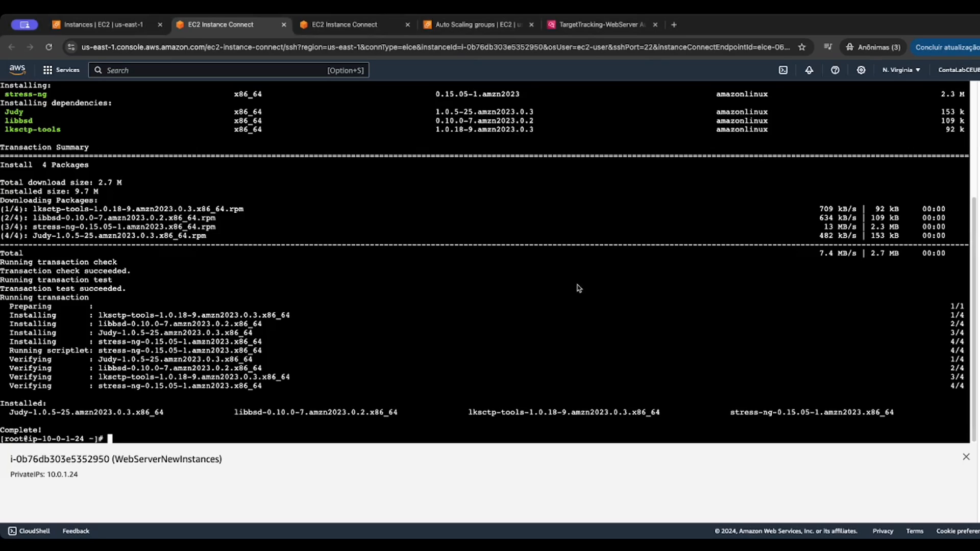
type("clear")
key("Return")
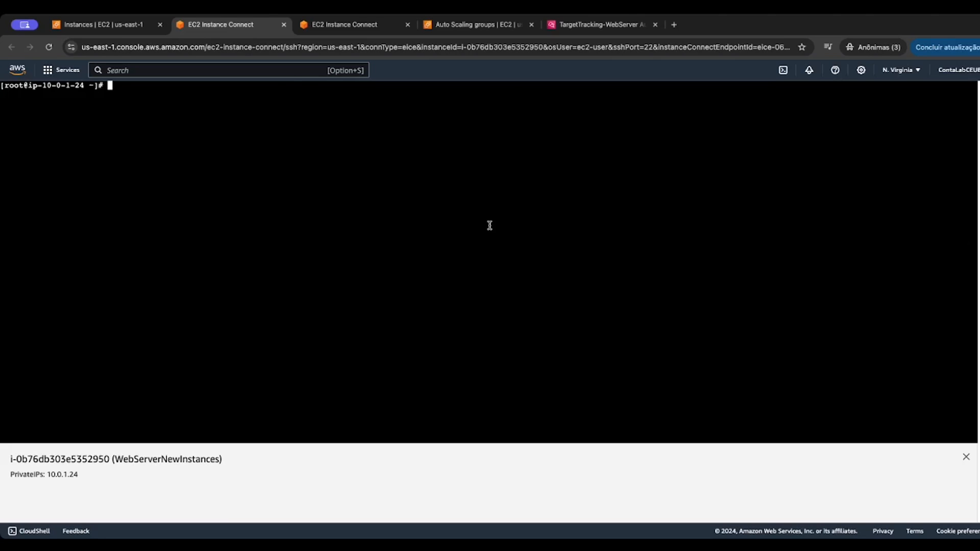
type("stress-ng --matrix -4 --tz --ignite-cpu")
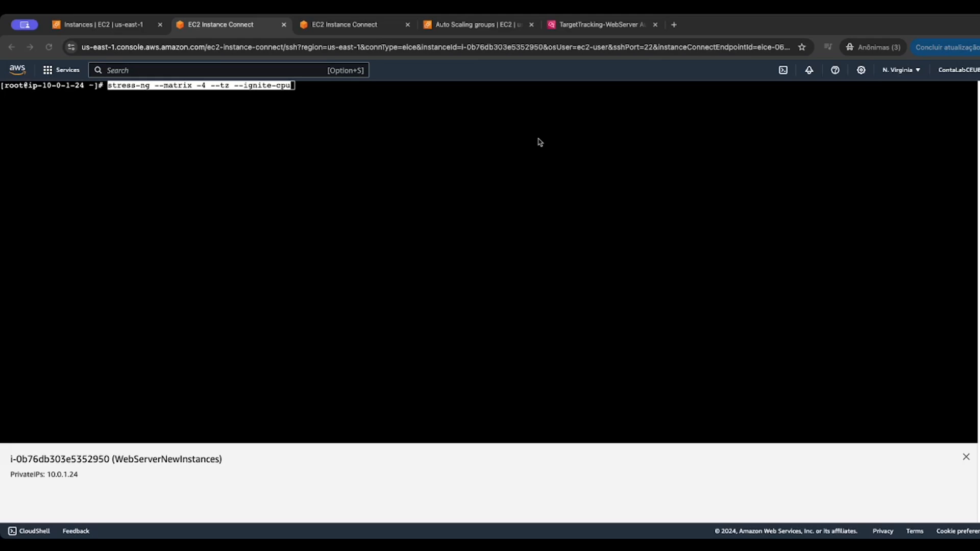
left_click(314, 89)
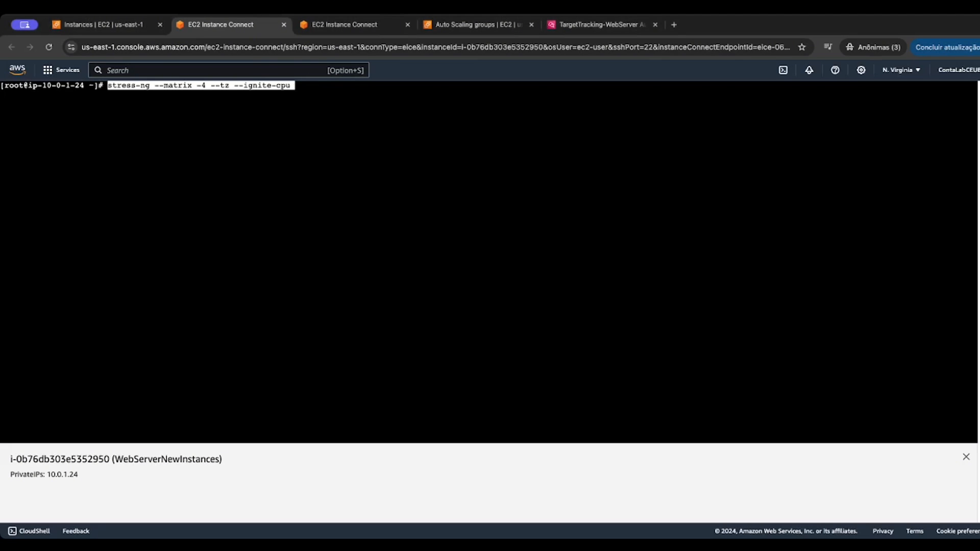
key("Return")
Copy the stress-ng --matrix -4 --tz --ignite-cpu command, run it on the 10.0.3.79 instance, and check both terminals
left_click_drag(300, 87, 108, 85)
key("super+c")
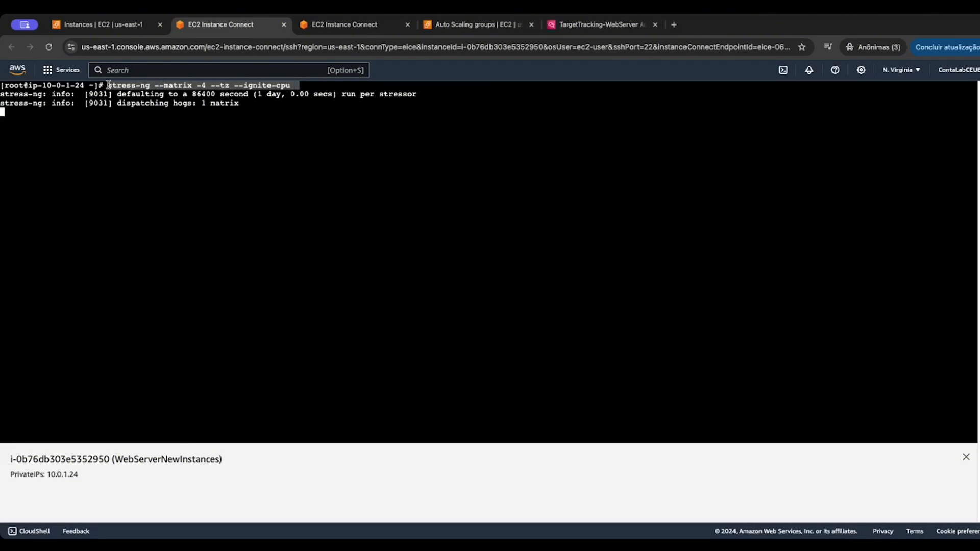
left_click(356, 26)
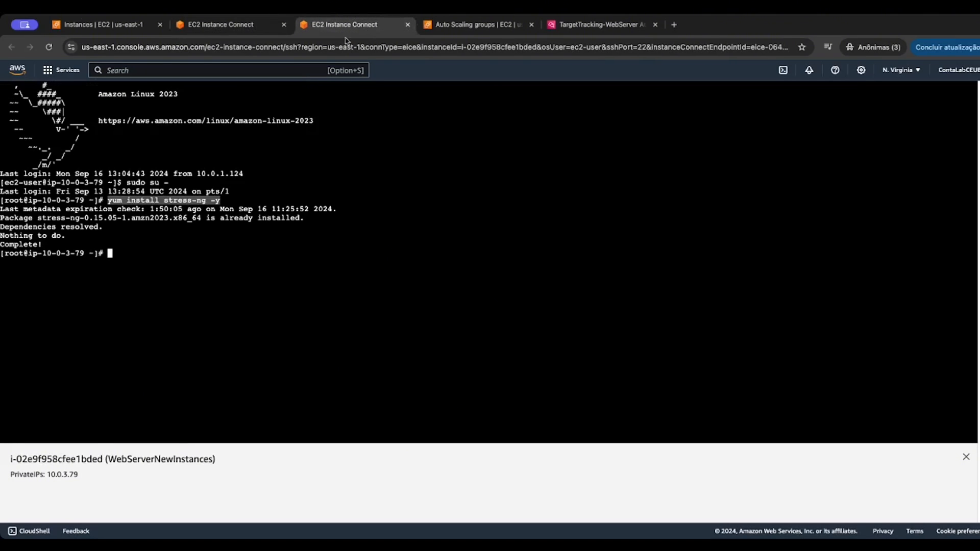
left_click(232, 248)
key("super+v")
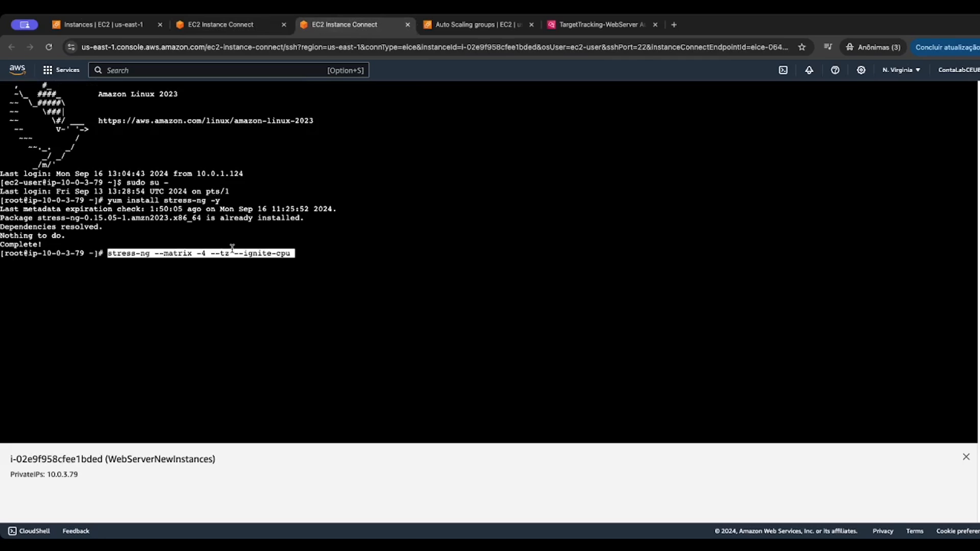
key("Return")
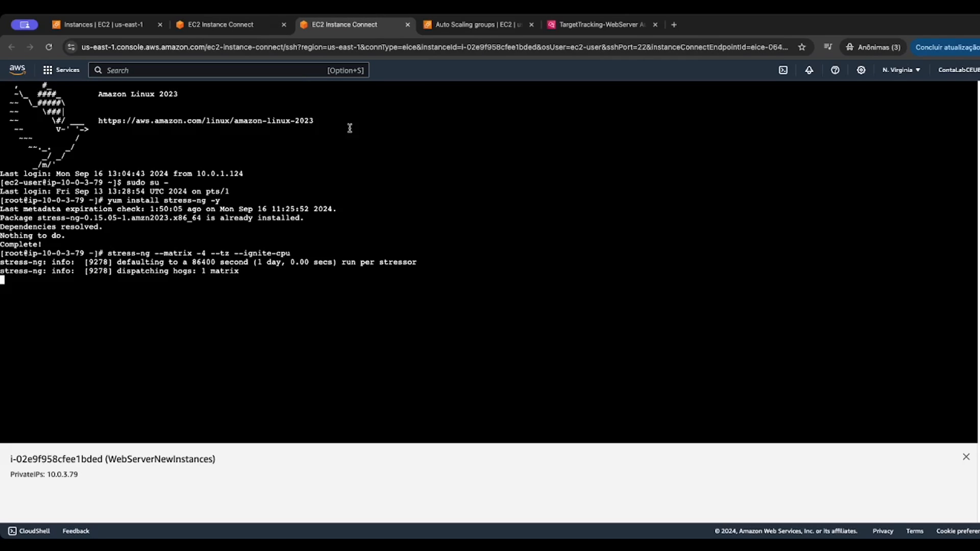
left_click(247, 29)
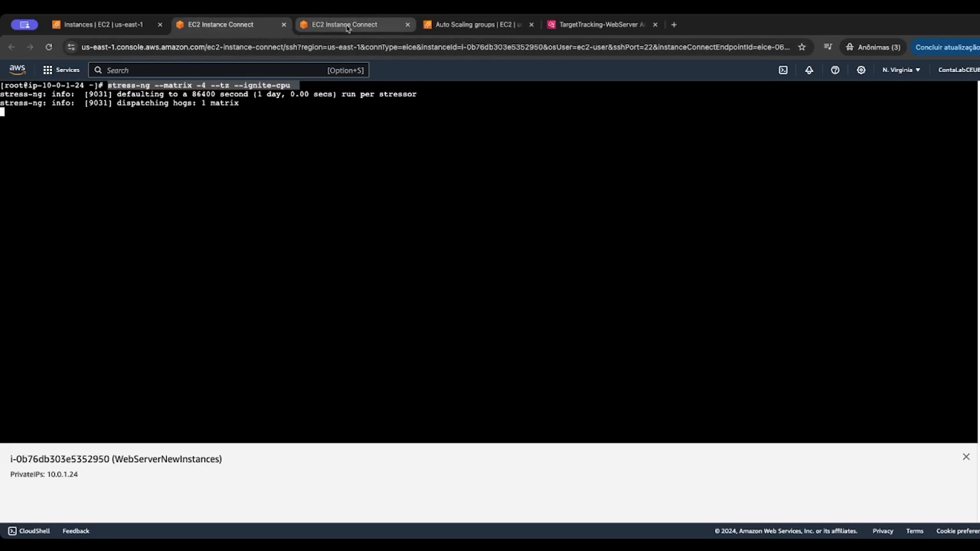
left_click(348, 27)
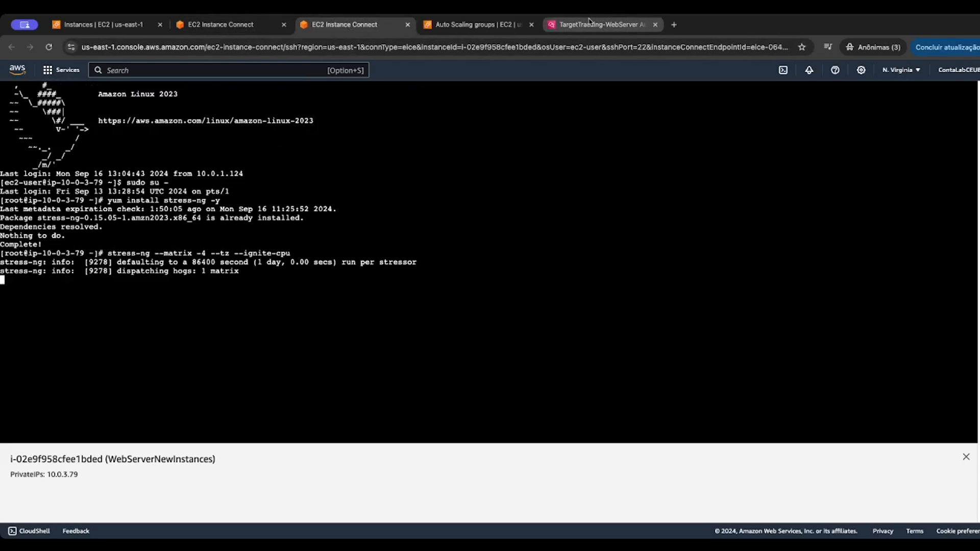
Return to CloudWatch, refresh the list of all alarms, and open the WebServer Auto Scaling Group AlarmHigh alarm
left_click(620, 25)
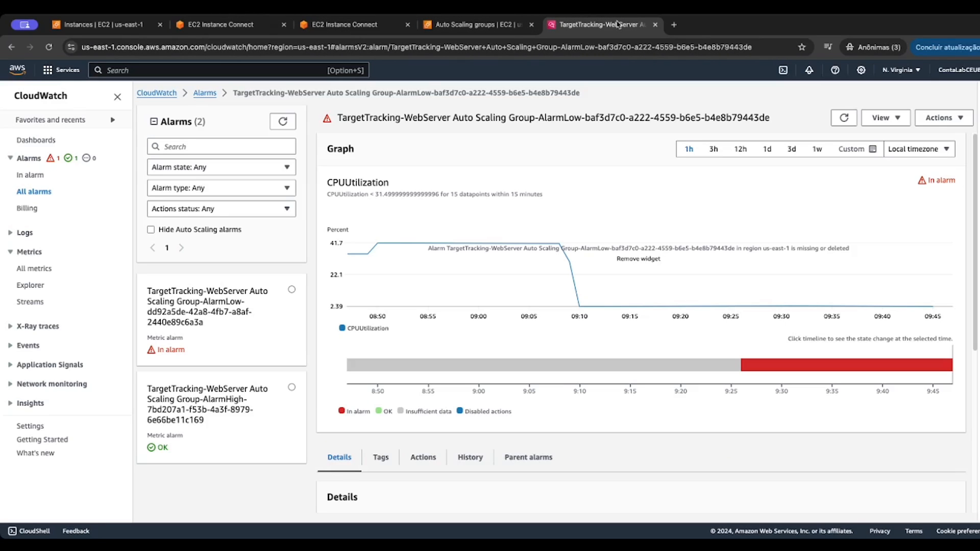
left_click(205, 92)
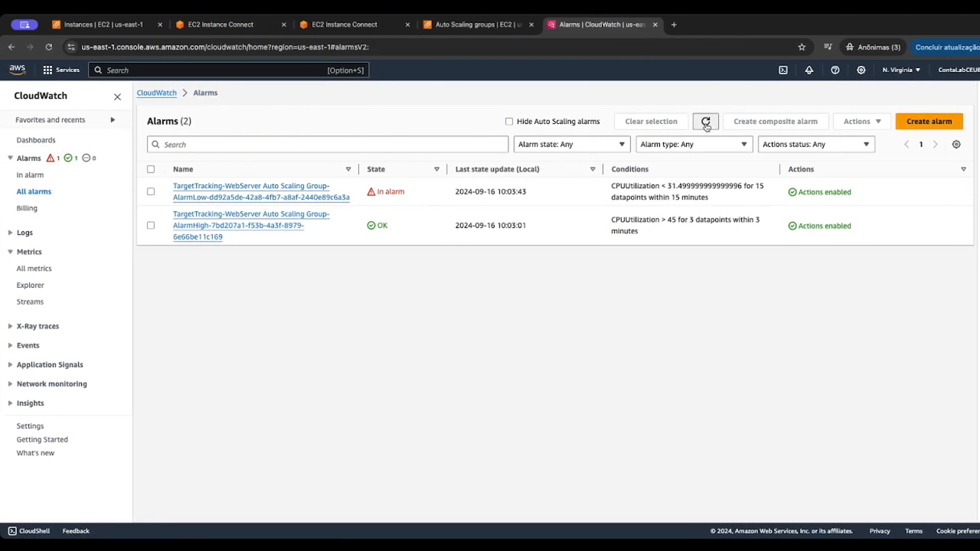
left_click(706, 123)
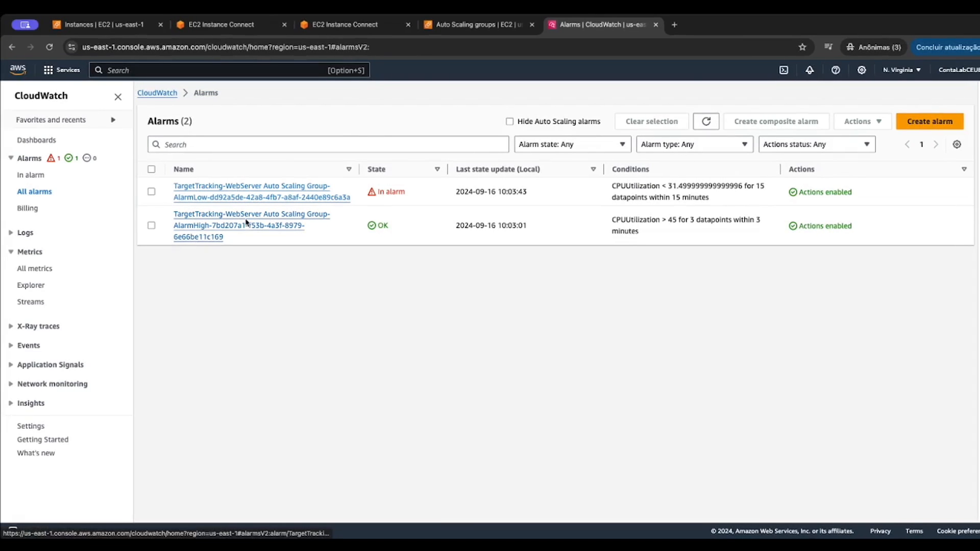
left_click(217, 236)
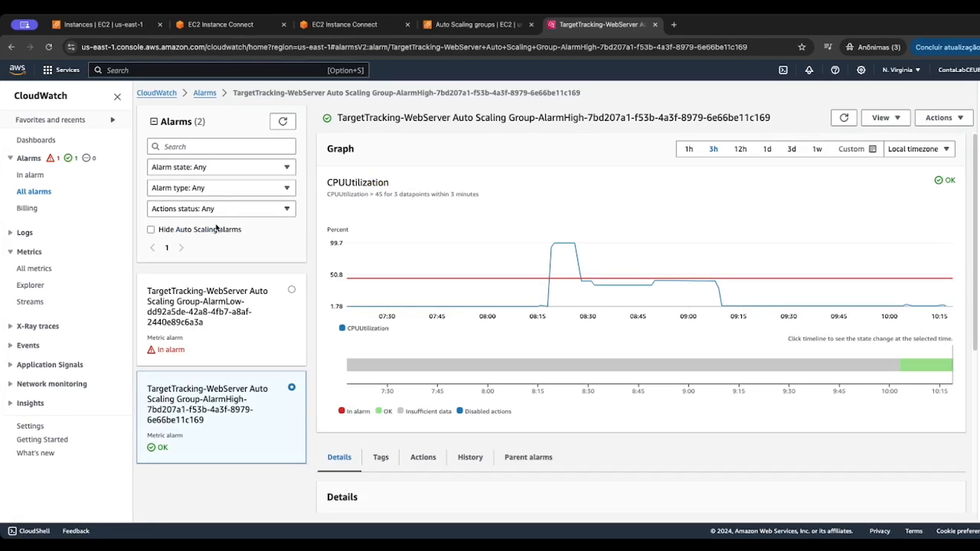
Set the AlarmHigh CPUUtilization graph to a custom relative range of 10 minutes and refresh it
left_click(689, 148)
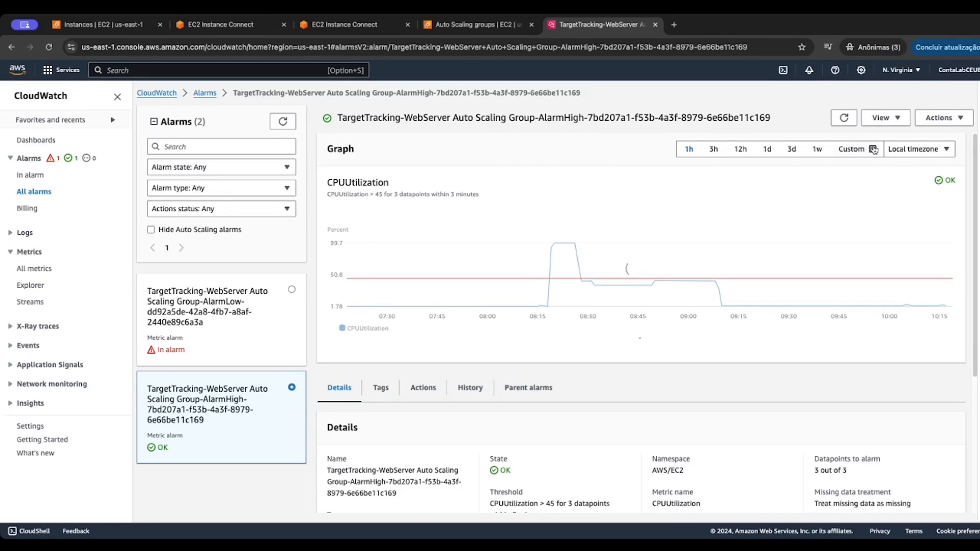
left_click(874, 150)
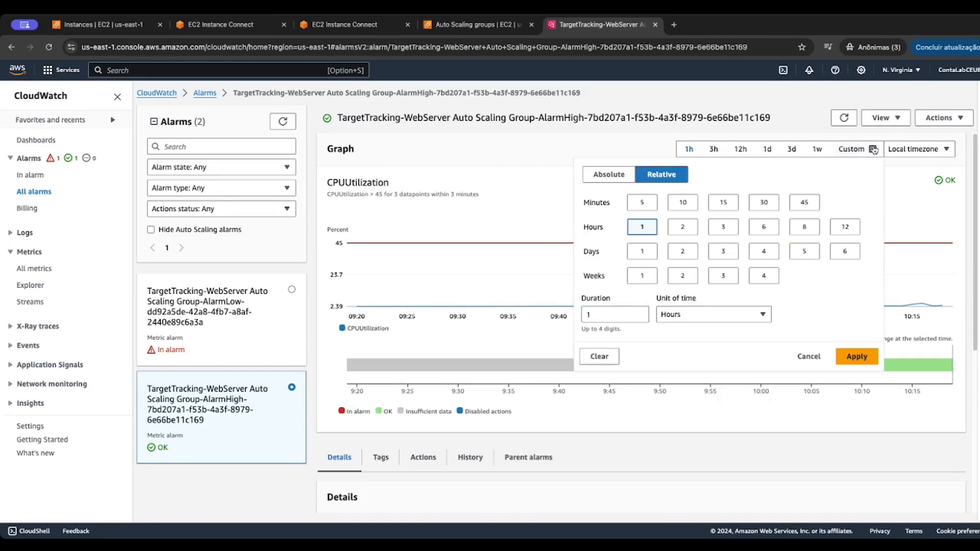
left_click(683, 203)
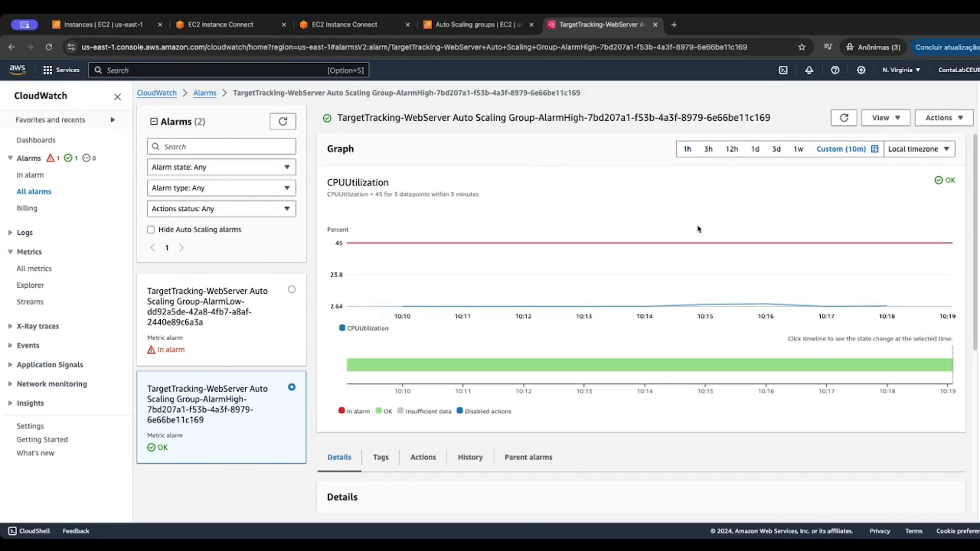
left_click(837, 120)
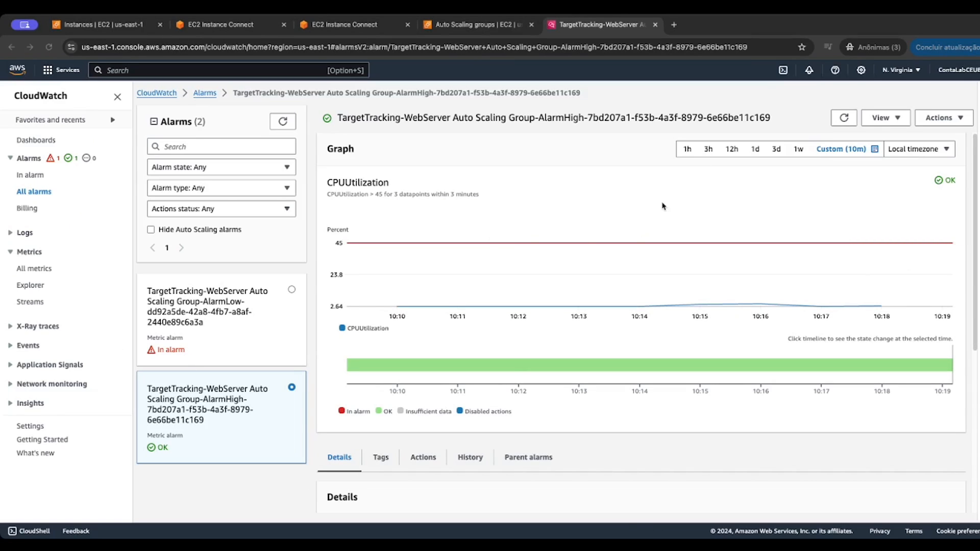
left_click(843, 119)
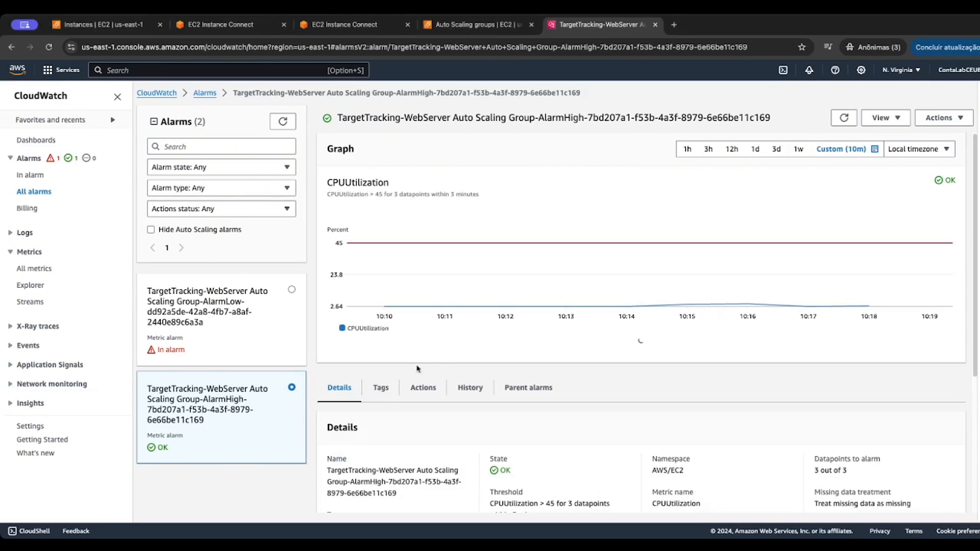
Check the running EC2 instances, deselect the us-east-1b WebServerNewInstances instance, and refresh the AlarmHigh graph in CloudWatch
left_click(137, 24)
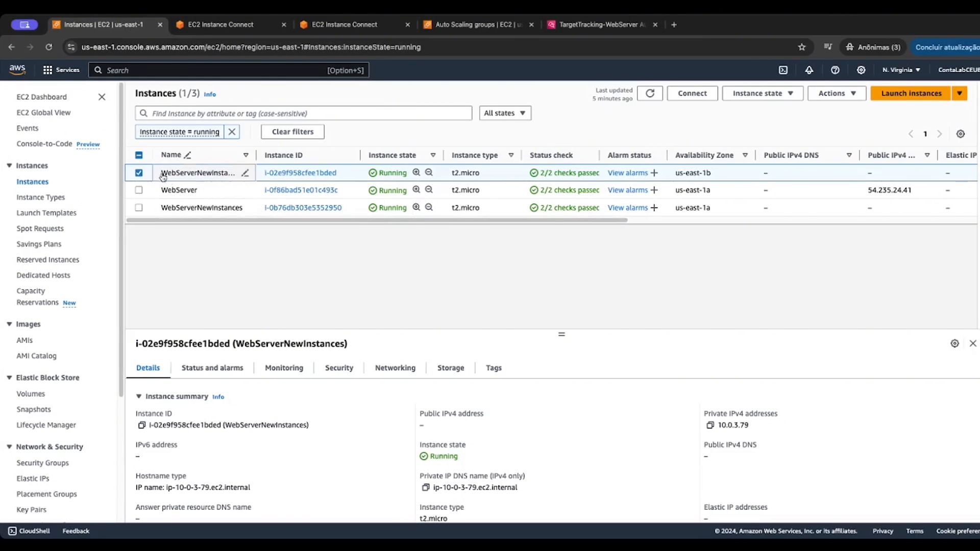
left_click(139, 173)
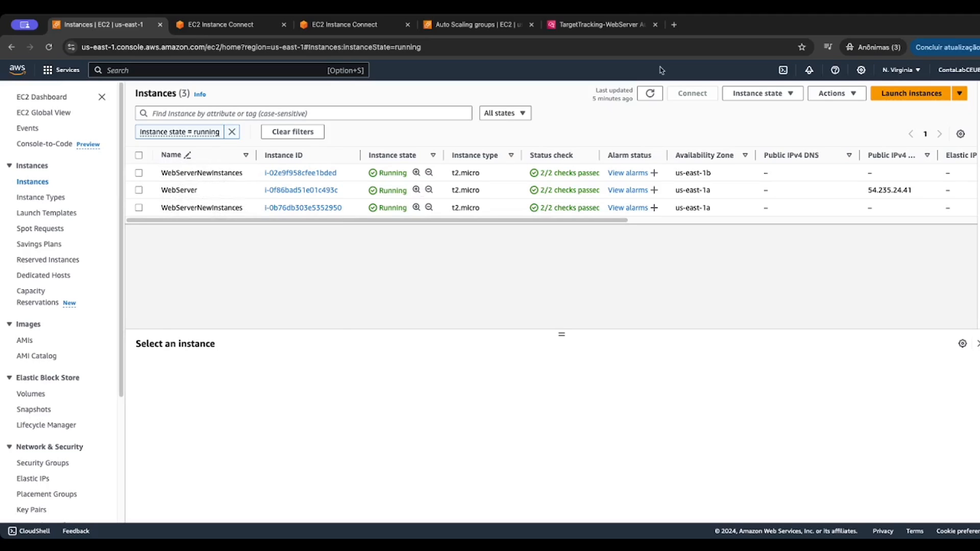
left_click(623, 27)
left_click(843, 117)
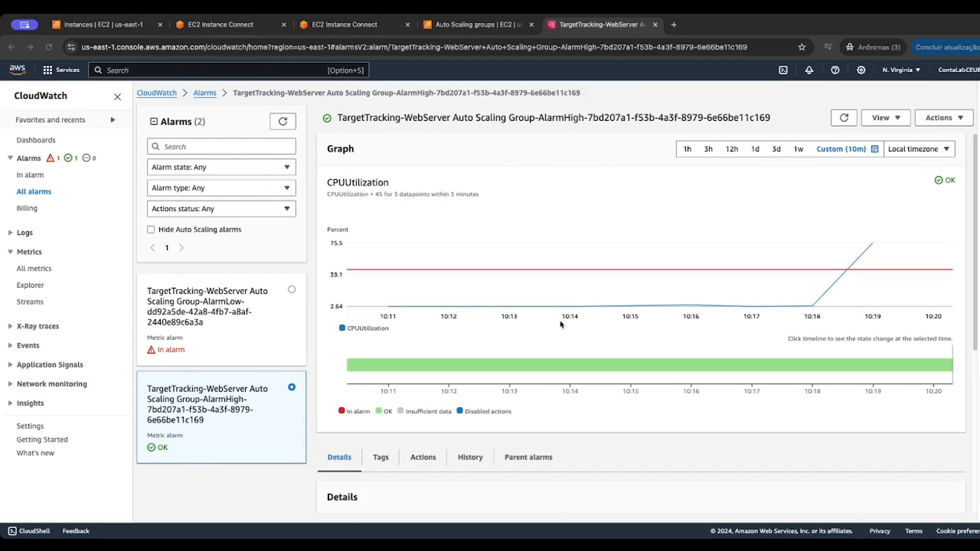
left_click(845, 117)
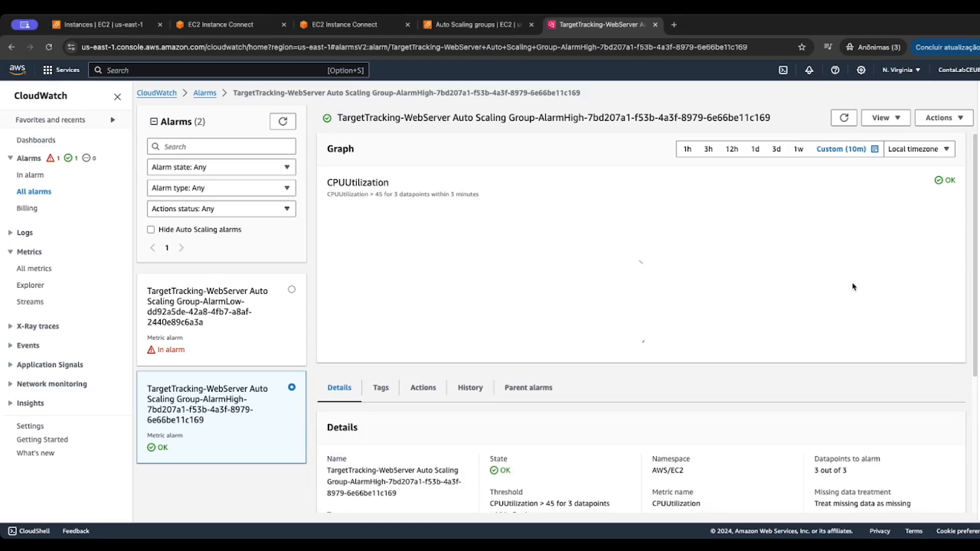
Examine the latest CPUUtilization datapoints against the AlarmHigh threshold, refreshing the alarm to follow its state
mouse_move(865, 243)
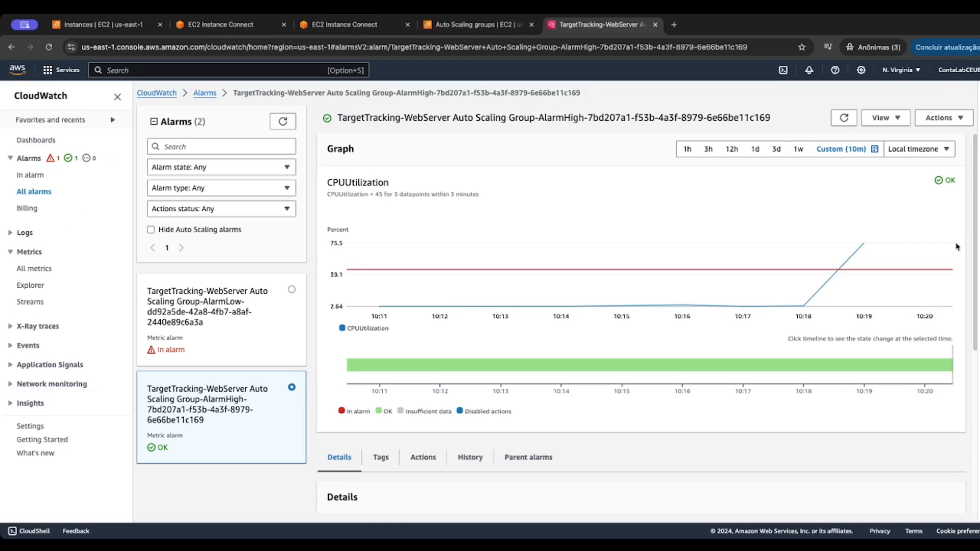
mouse_move(952, 248)
left_click(843, 119)
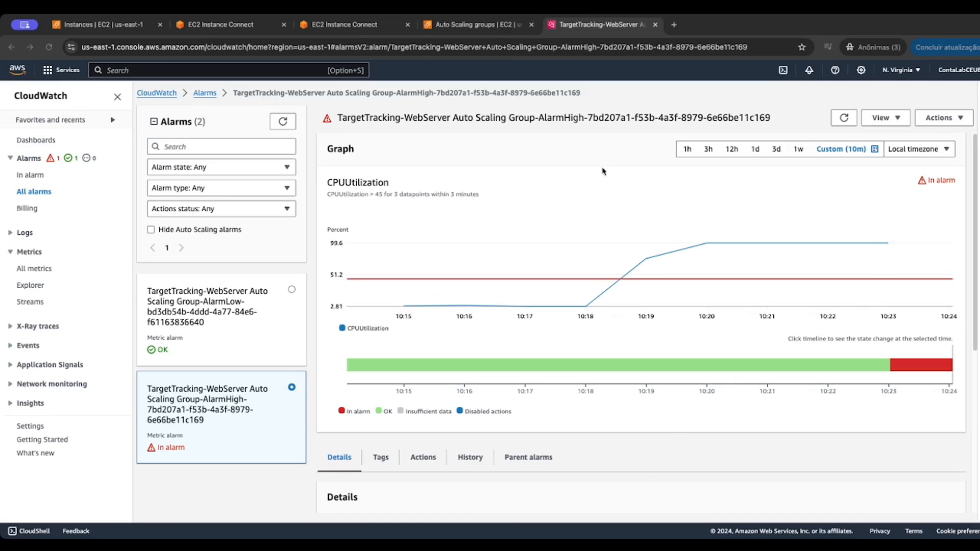
left_click(845, 119)
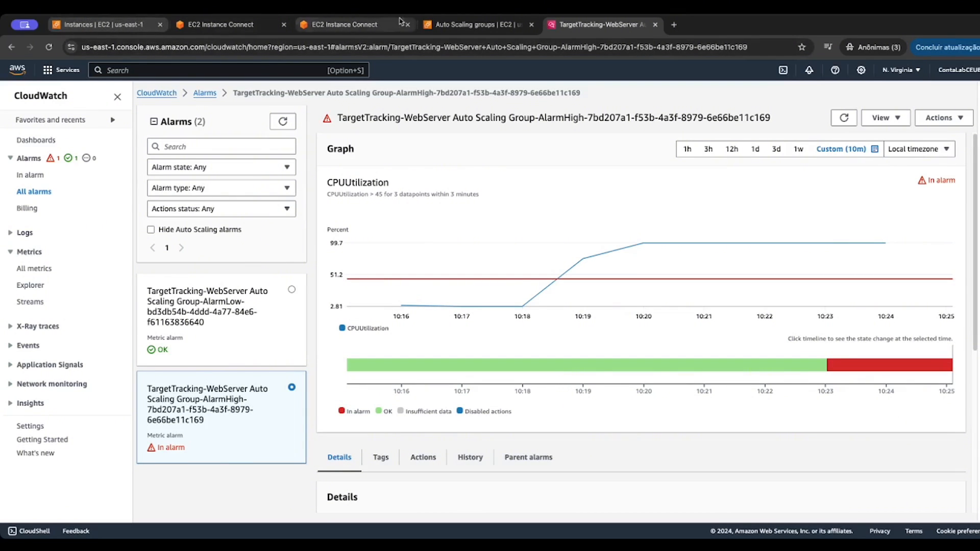
Open the WebServer Auto Scaling Group's activity history and examine the status and cause of the most recent instance launches
left_click(468, 25)
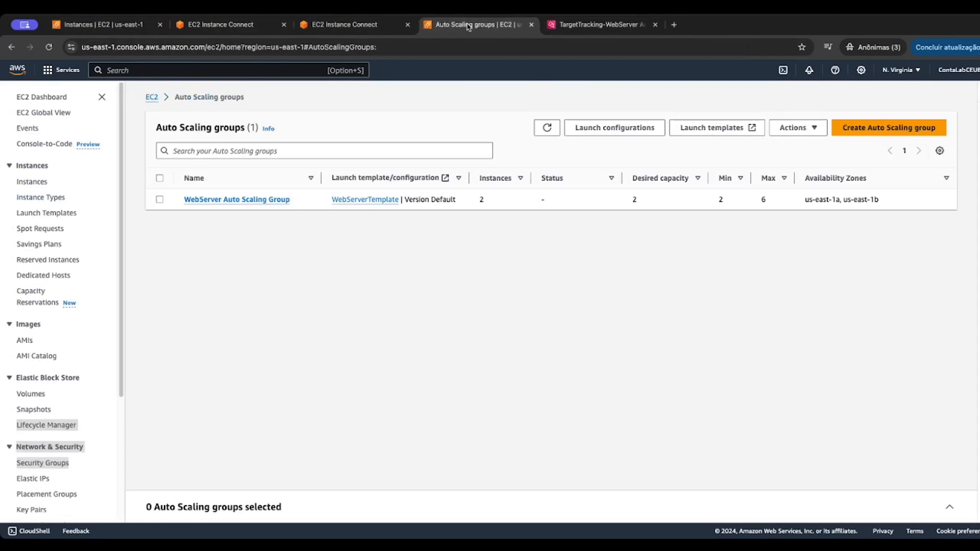
left_click(252, 199)
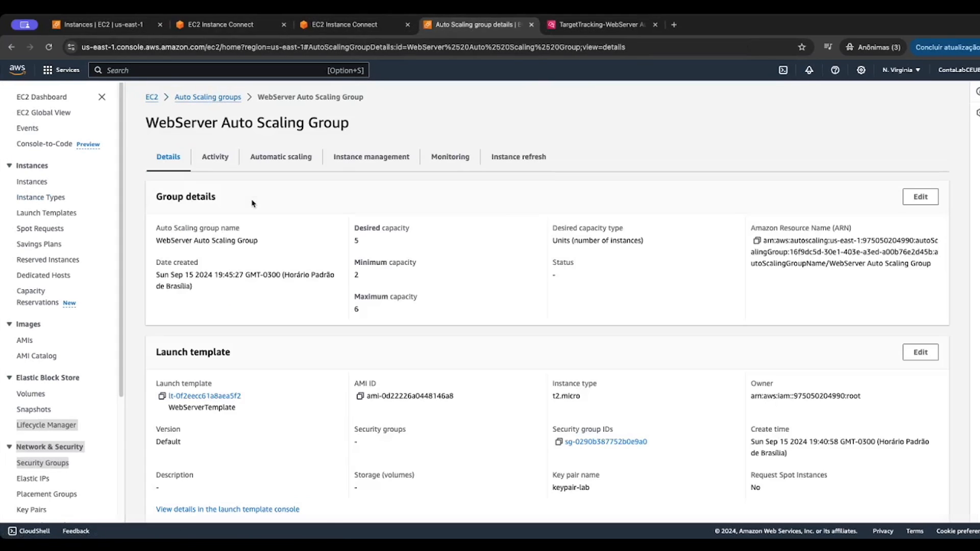
left_click(214, 163)
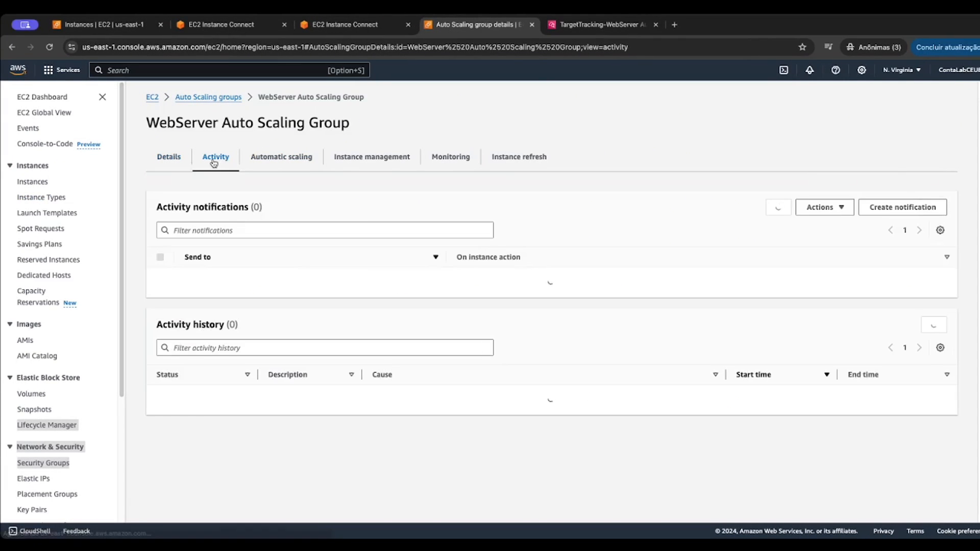
scroll(245, 249, "down", 1)
scroll(245, 249, "down", 1)
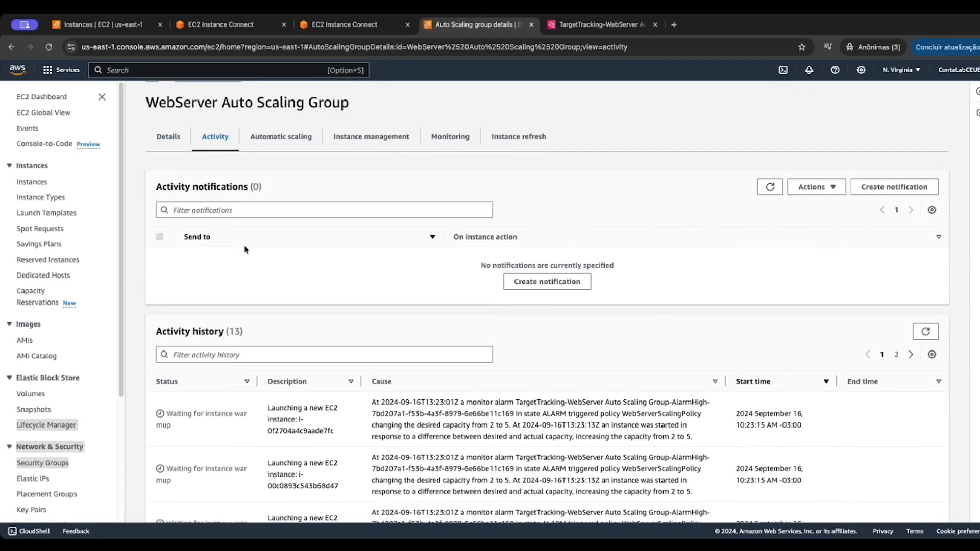
scroll(244, 250, "down", 2)
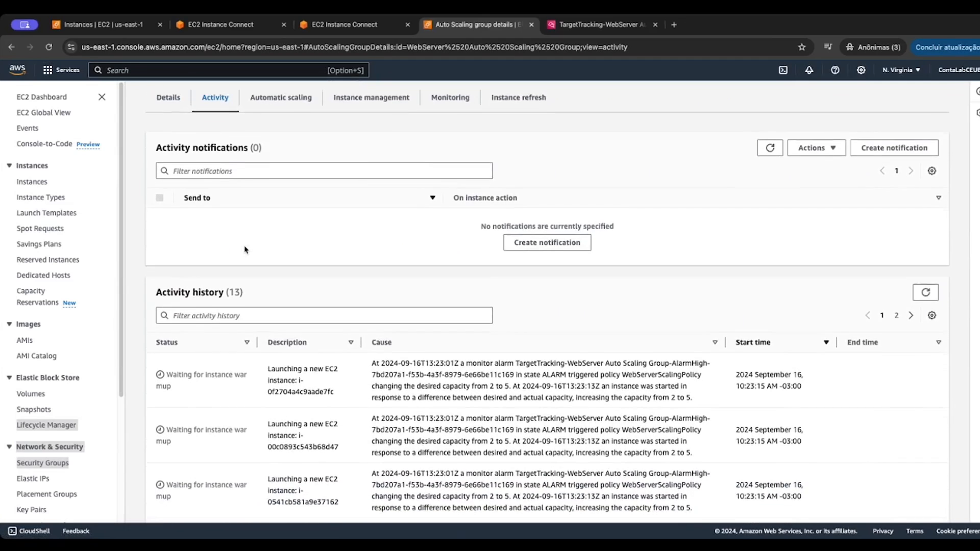
scroll(245, 250, "down", 3)
scroll(245, 249, "up", 3)
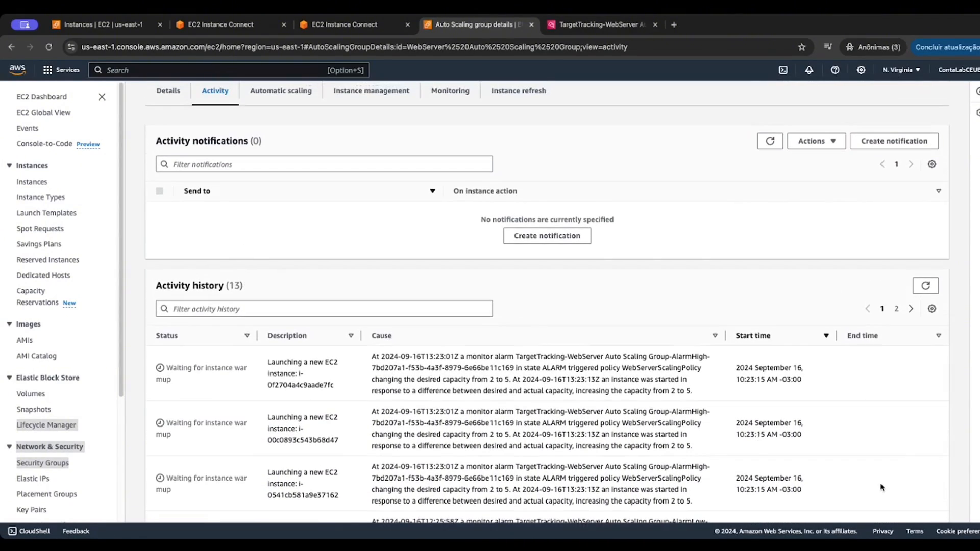
left_click_drag(816, 499, 139, 359)
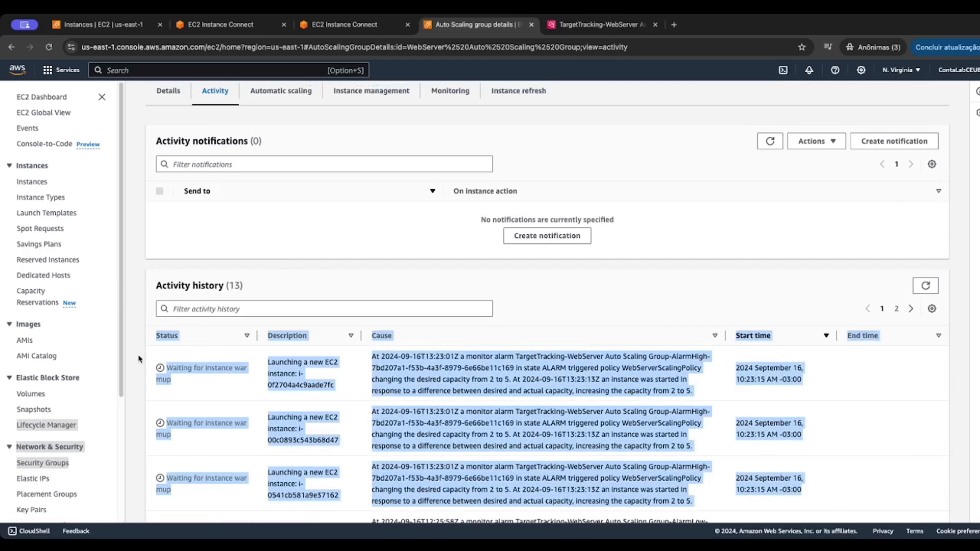
left_click(160, 375)
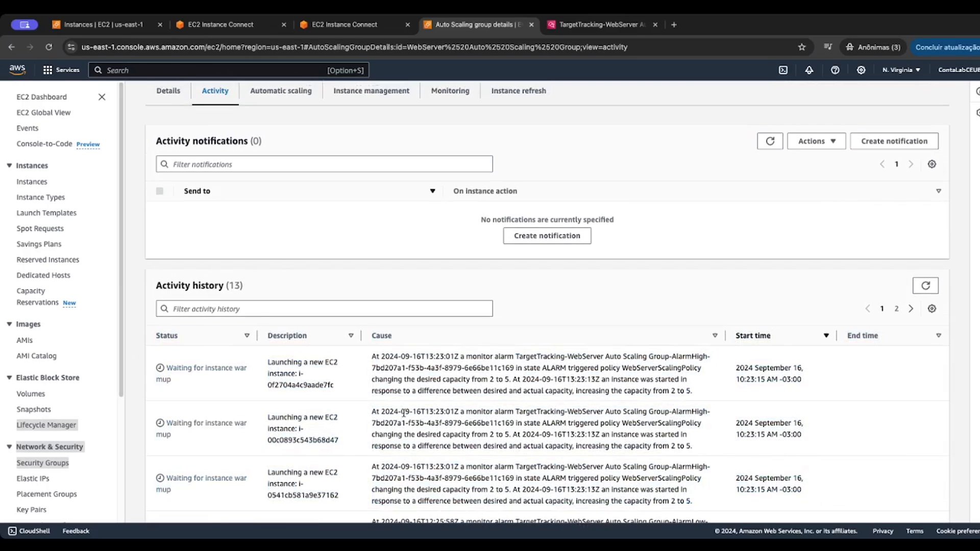
Highlight the three most recent launches in the activity history and refresh the AlarmHigh CPUUtilization graph in CloudWatch
left_click_drag(850, 500, 152, 369)
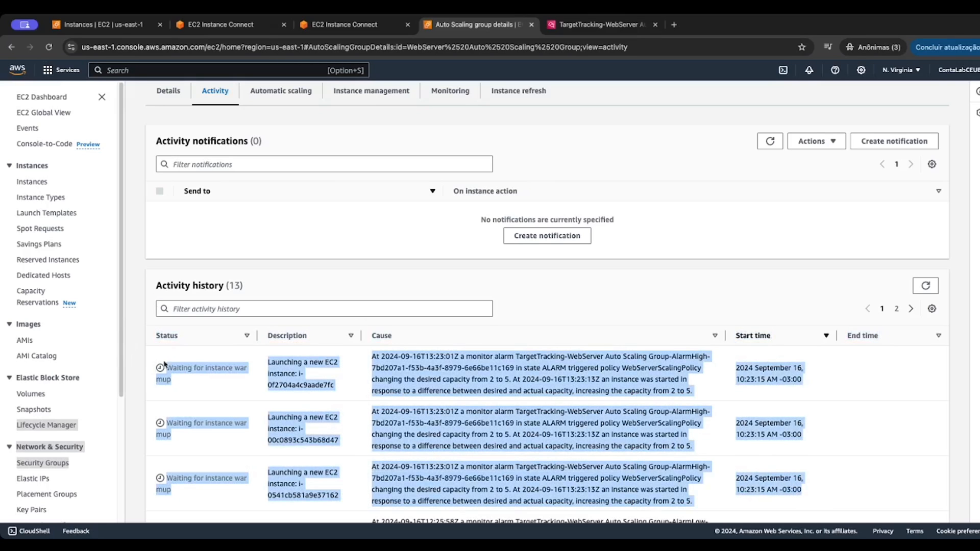
left_click(565, 27)
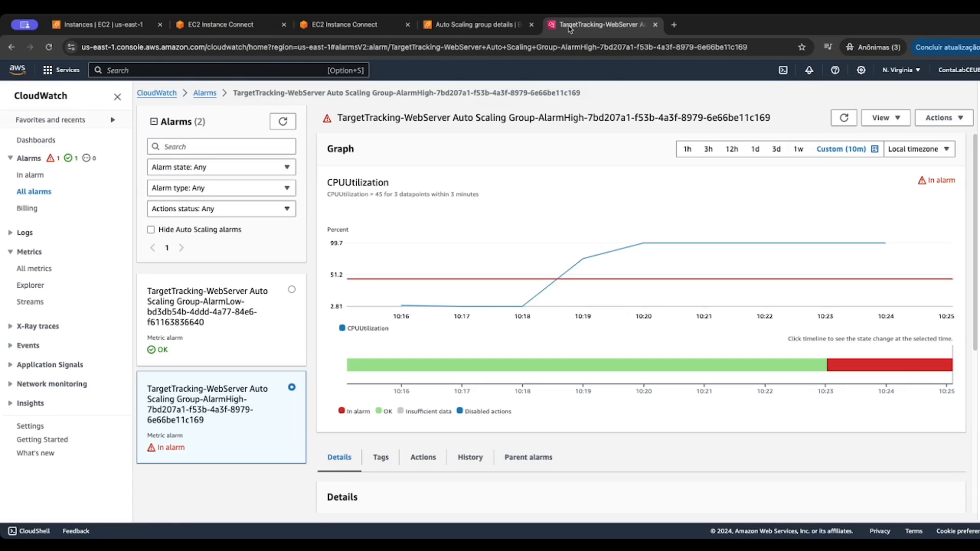
left_click(843, 118)
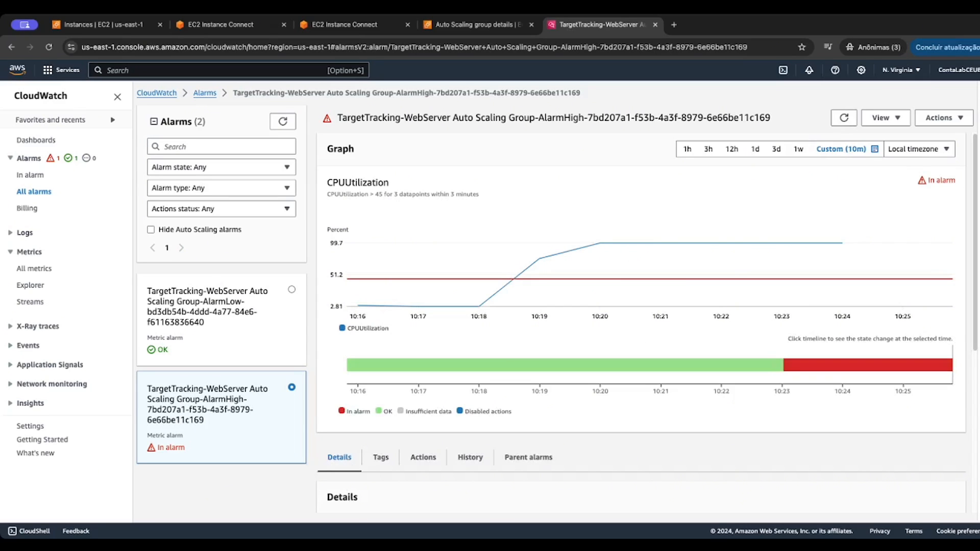
Refresh the running EC2 instances list to check for newly launched WebServerNewInstances and their status checks
left_click(107, 23)
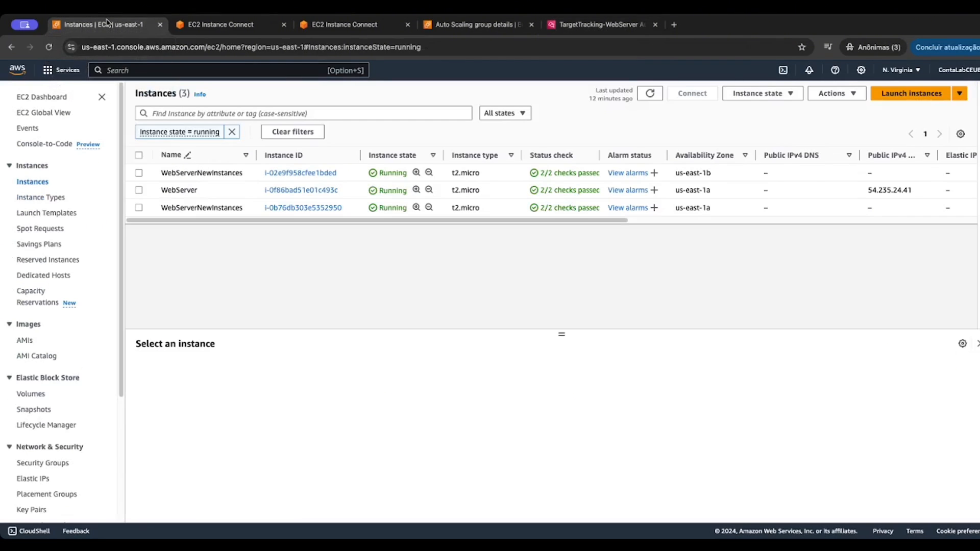
left_click(658, 93)
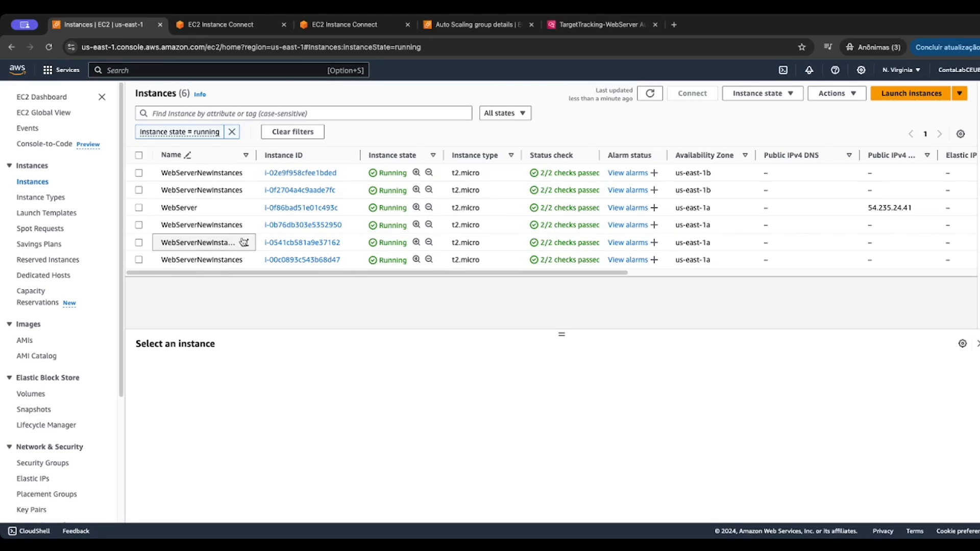
left_click(650, 93)
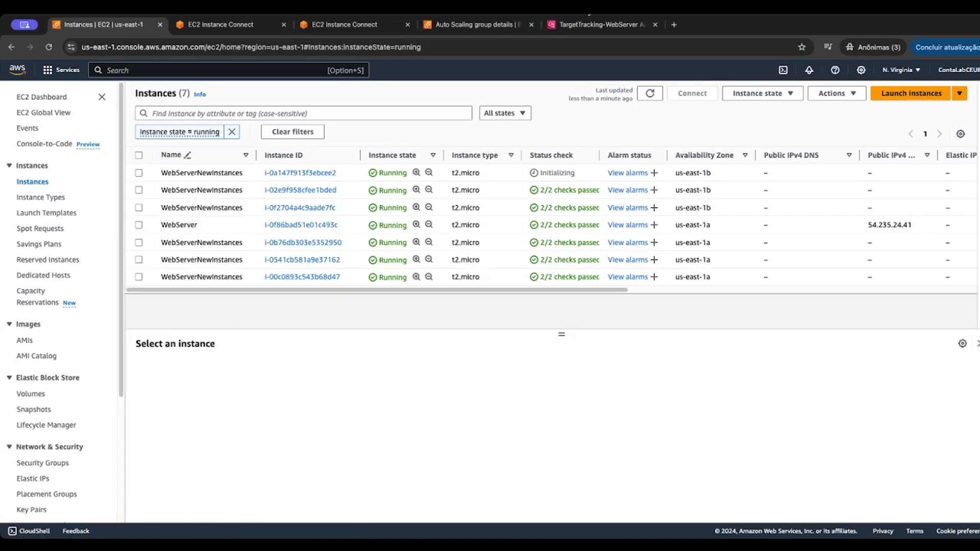
Check that stress-ng is still running in both EC2 Instance Connect sessions, and review the activity history and AlarmHigh graph
left_click(584, 28)
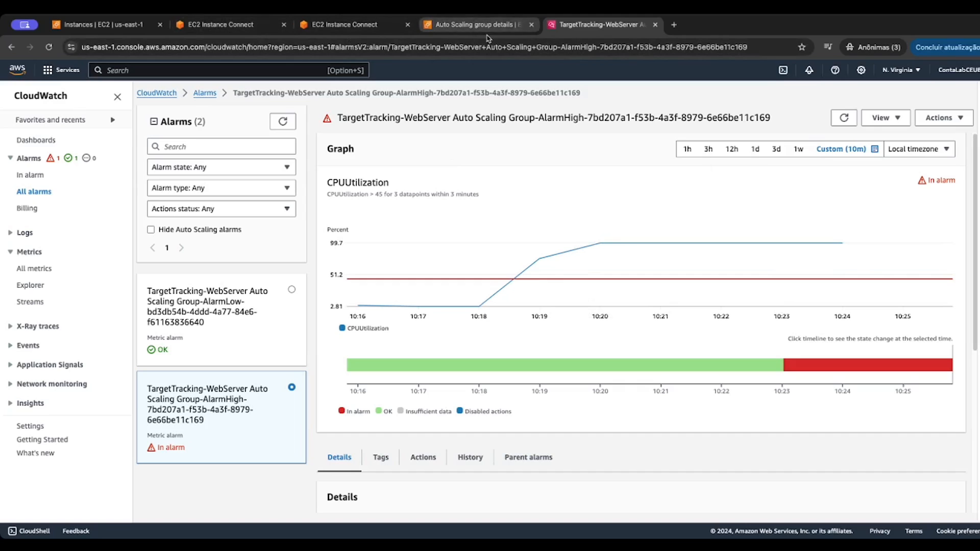
left_click(228, 25)
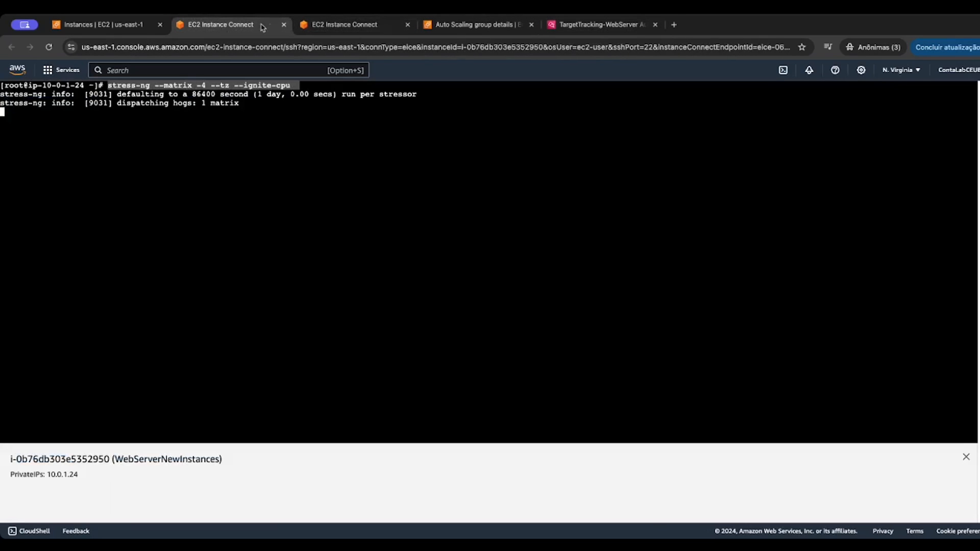
left_click(340, 29)
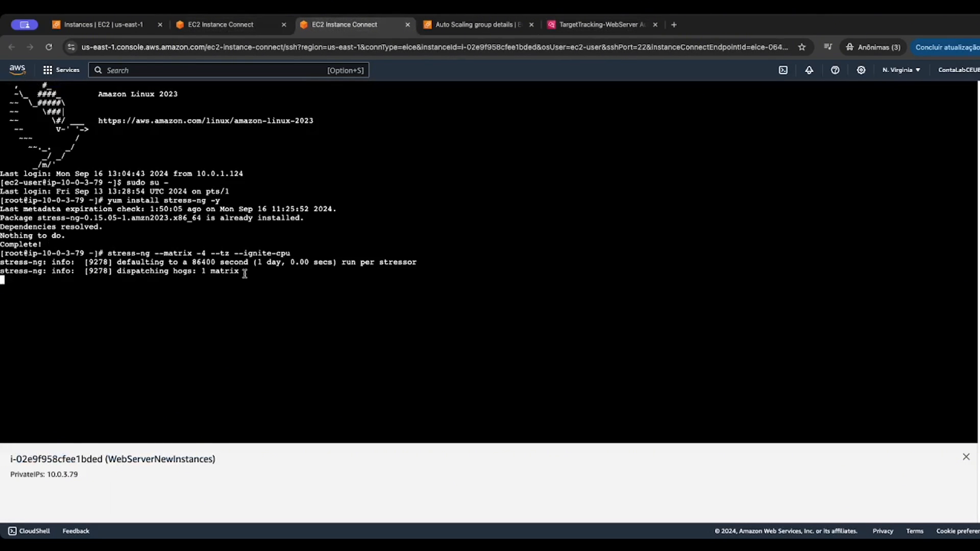
left_click(229, 28)
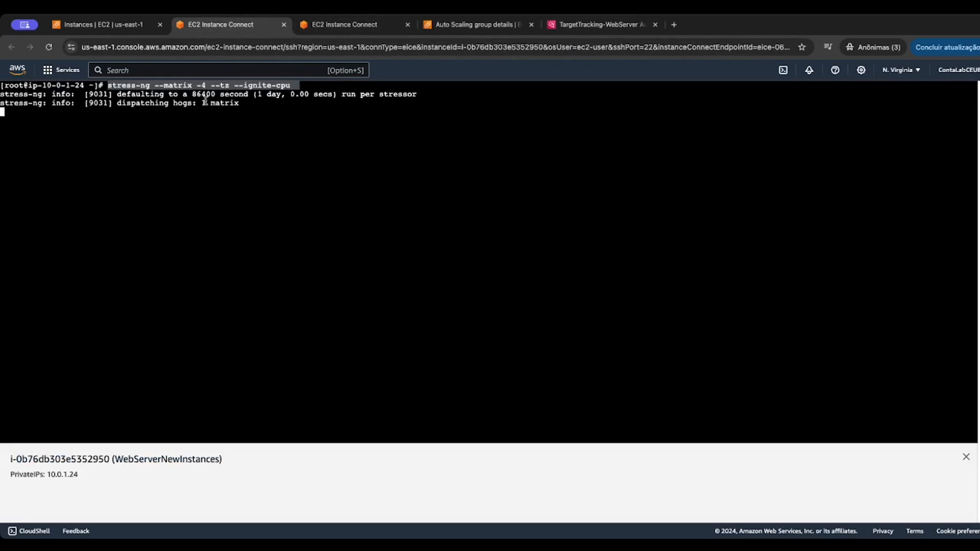
left_click(471, 32)
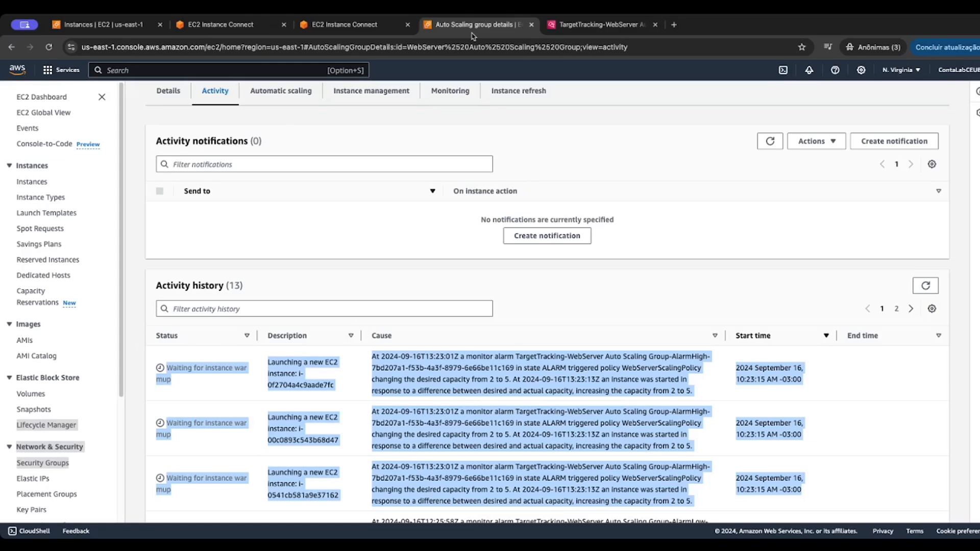
left_click(603, 27)
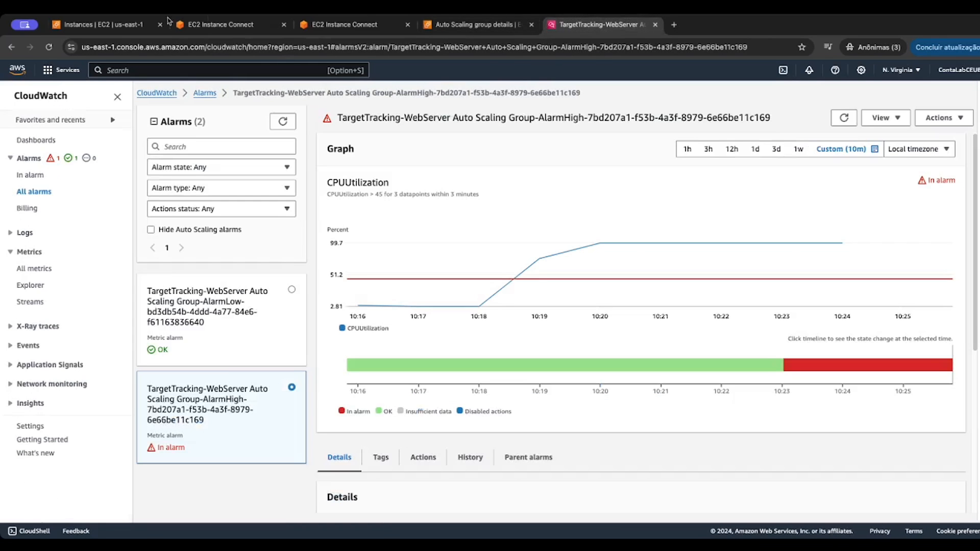
Recheck the running instances, and open the full CloudWatch alarms list to examine the AlarmLow alarm's CPUUtilization condition
left_click(102, 25)
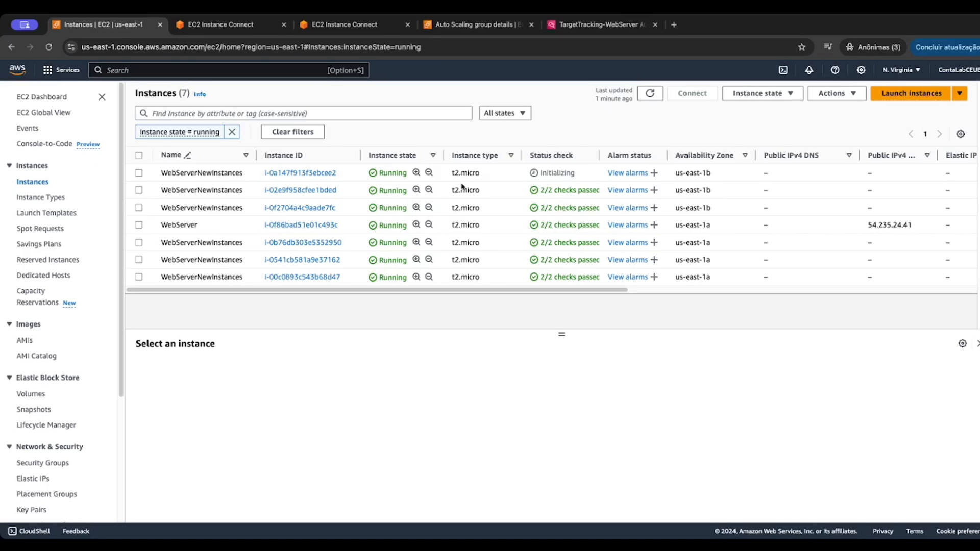
left_click(615, 23)
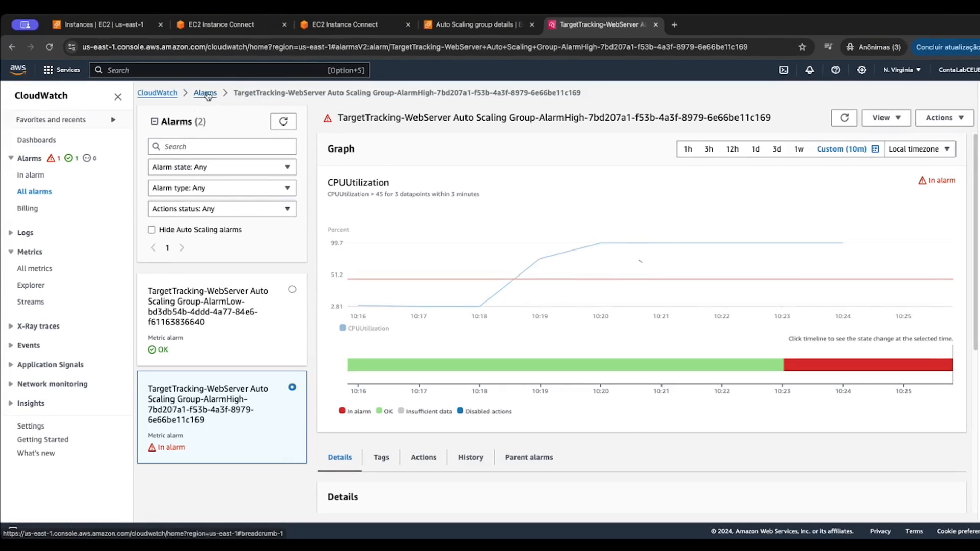
left_click(205, 93)
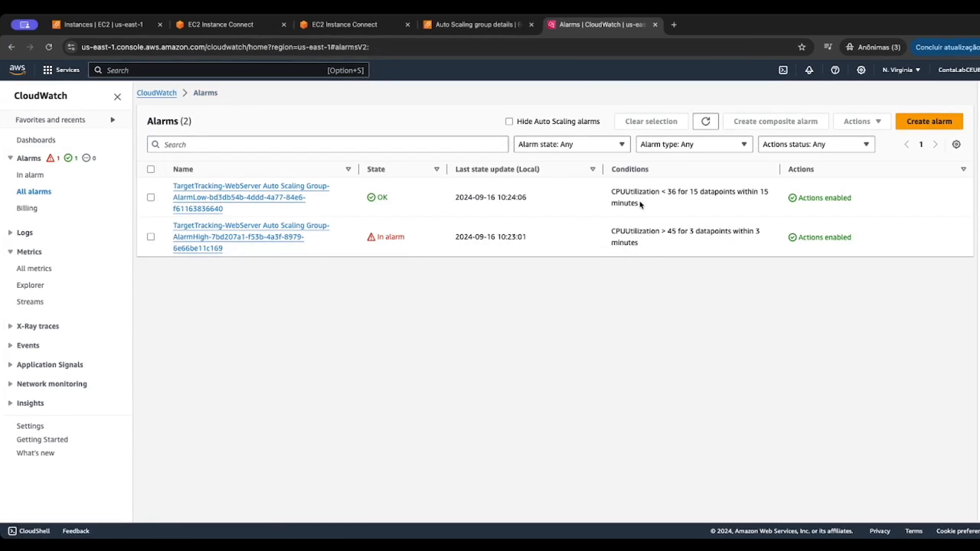
left_click_drag(642, 204, 611, 191)
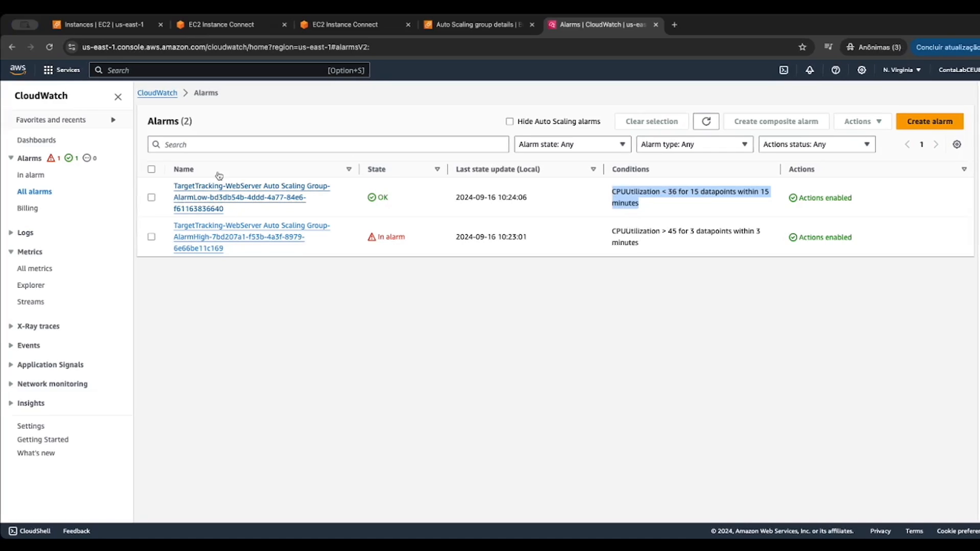
left_click(684, 195)
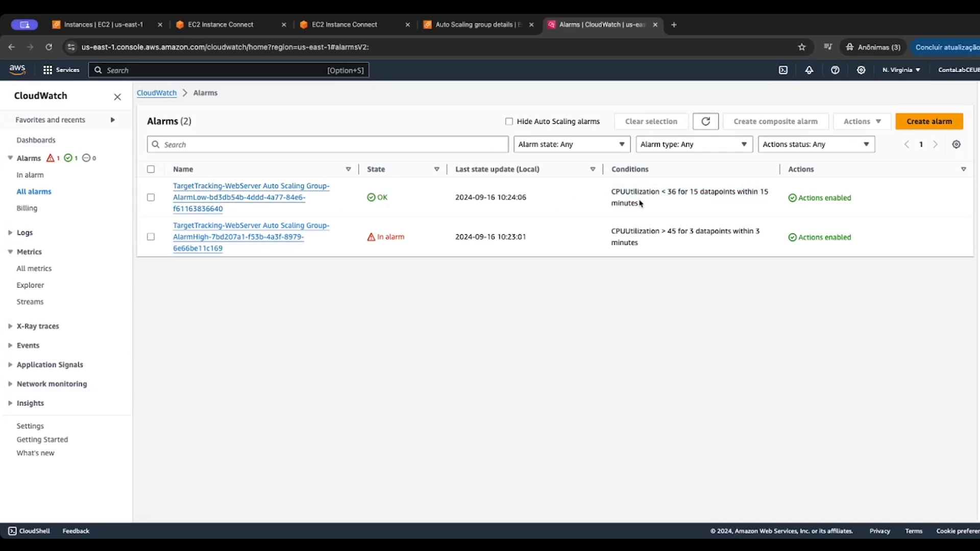
left_click_drag(641, 204, 611, 188)
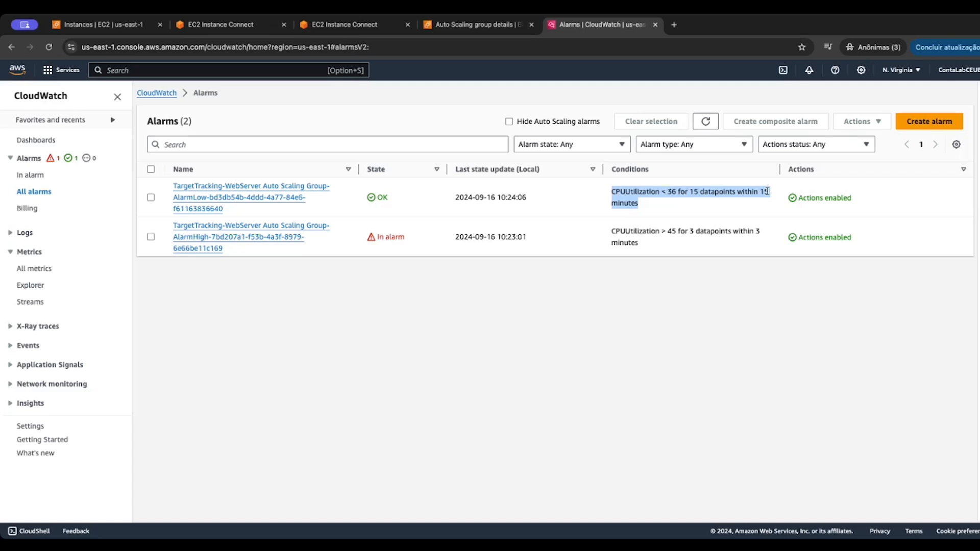
Review the Auto Scaling Group's activity history and both stress-ng terminal sessions, and return to the CloudWatch alarms list
left_click(445, 25)
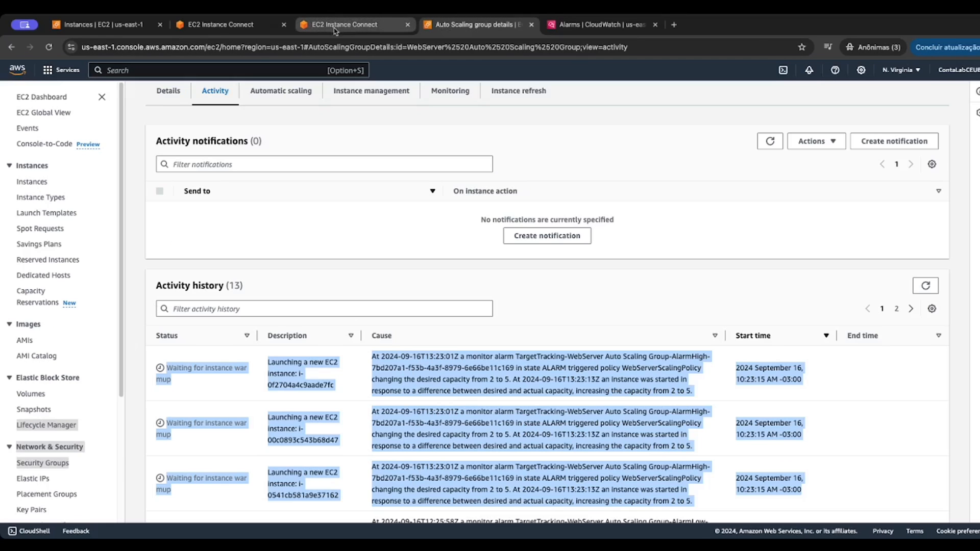
left_click(348, 30)
left_click(228, 30)
left_click(344, 25)
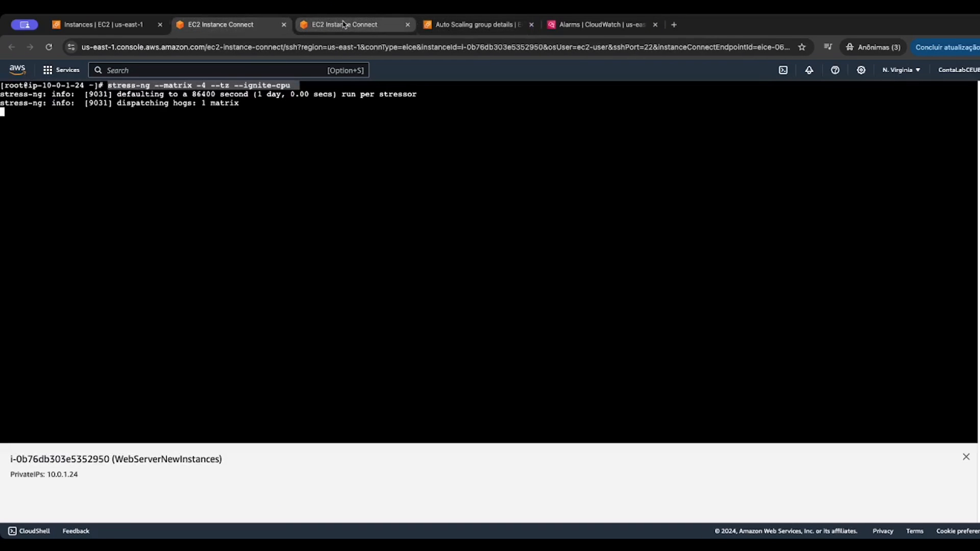
left_click(595, 24)
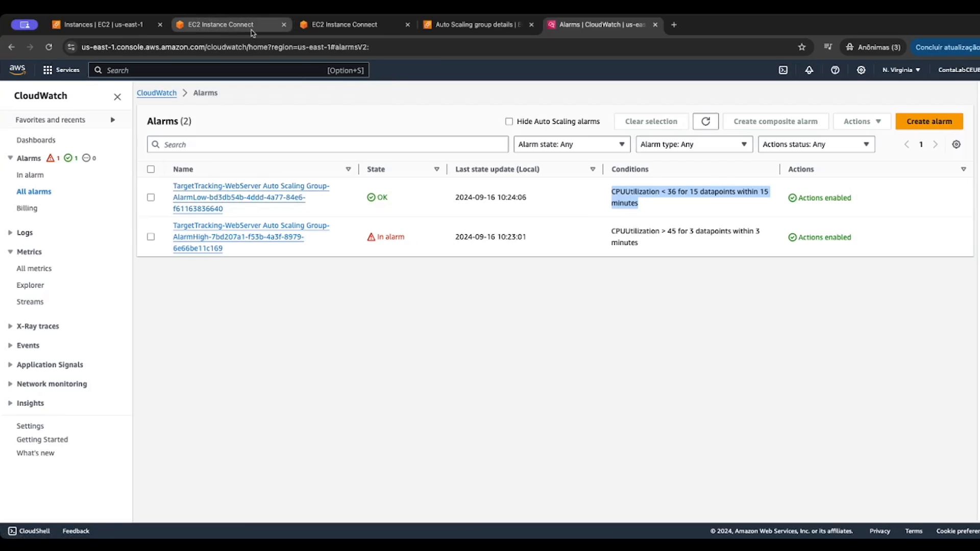
Suspend the running stress-ng process on both WebServerNewInstances terminals, 10.0.1.24 and 10.0.3.79
left_click(251, 29)
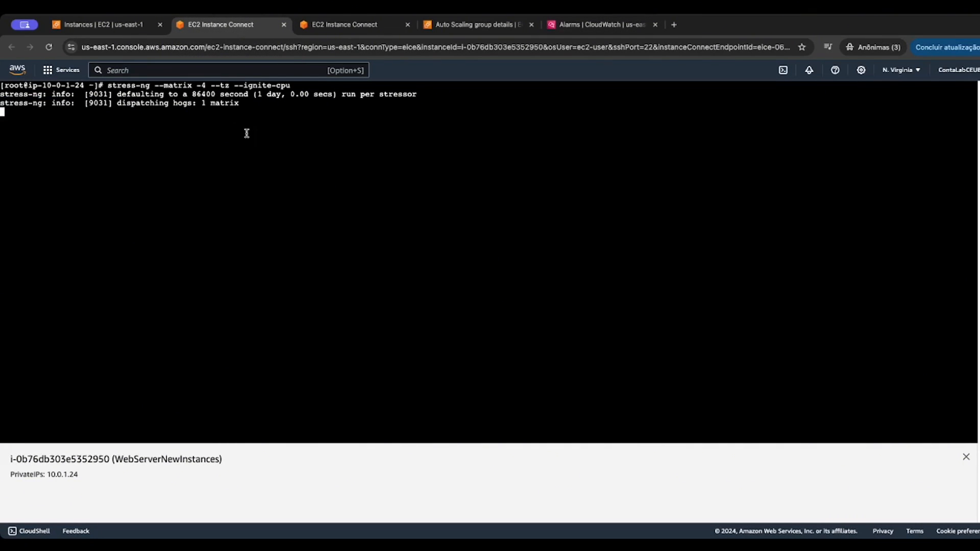
key("ctrl+z")
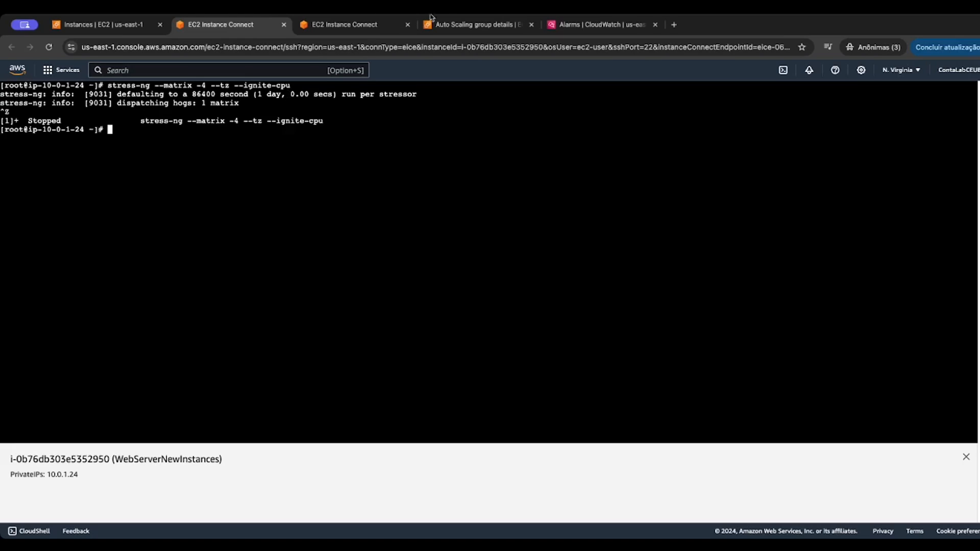
left_click(355, 25)
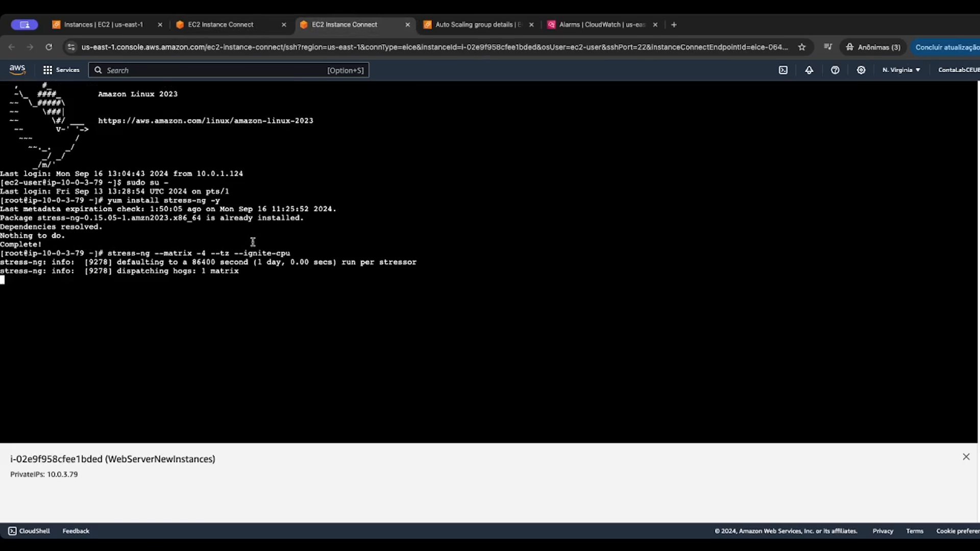
key("ctrl+z")
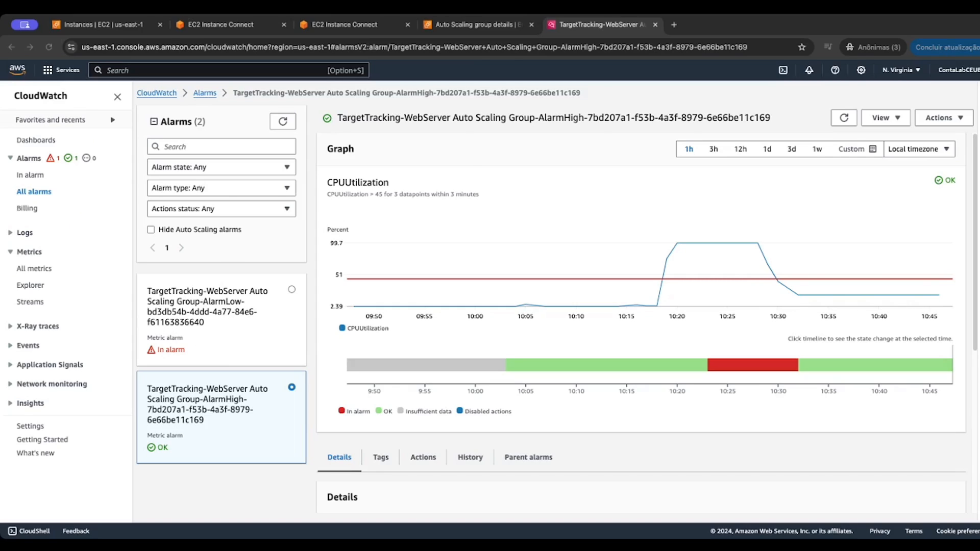
Refresh the WebServer Auto Scaling Group's activity history and examine the status and cause of the latest termination and launches
left_click(438, 25)
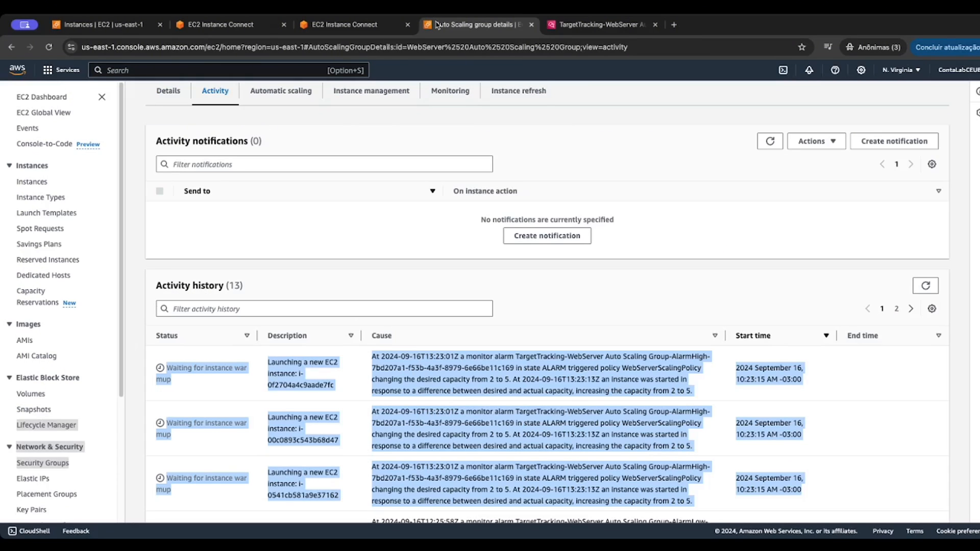
left_click(925, 286)
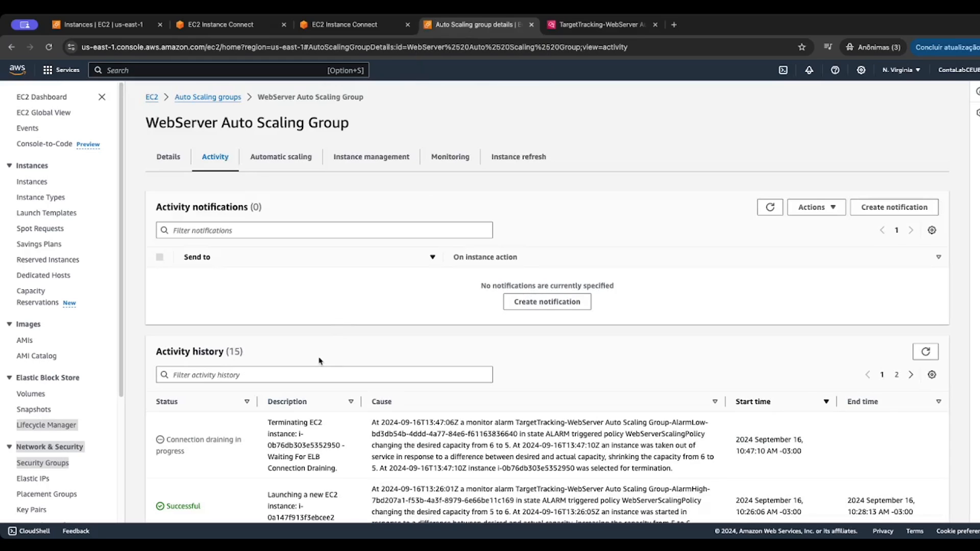
scroll(375, 361, "down", 1)
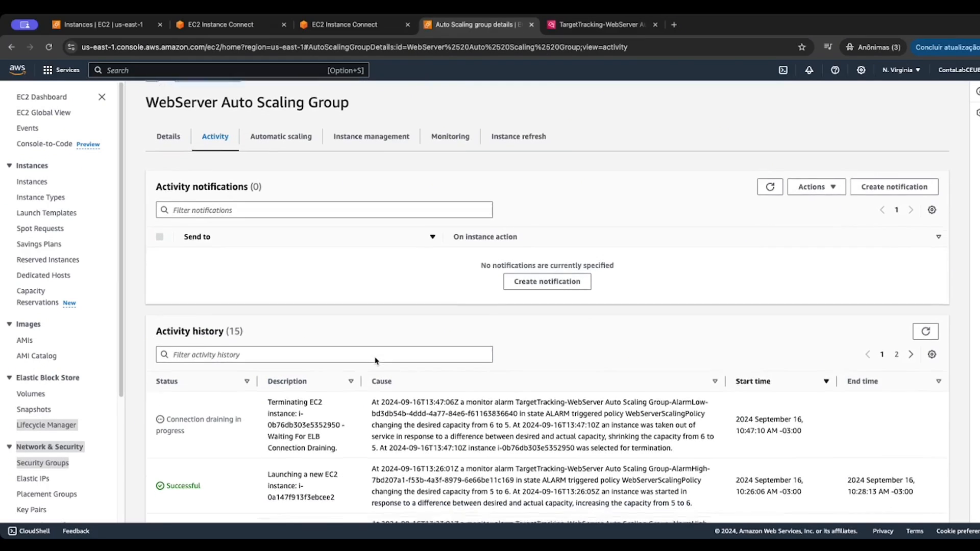
scroll(375, 361, "down", 2)
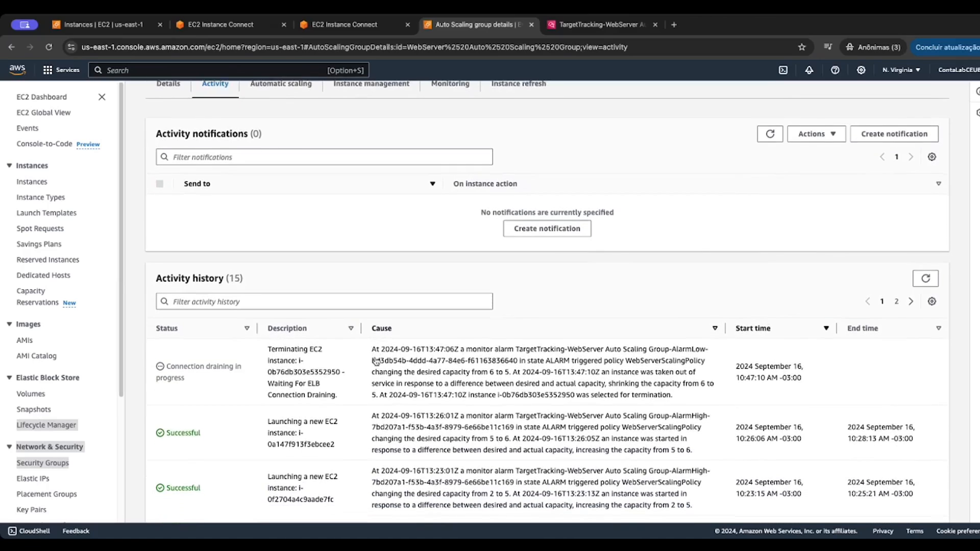
scroll(376, 361, "down", 1)
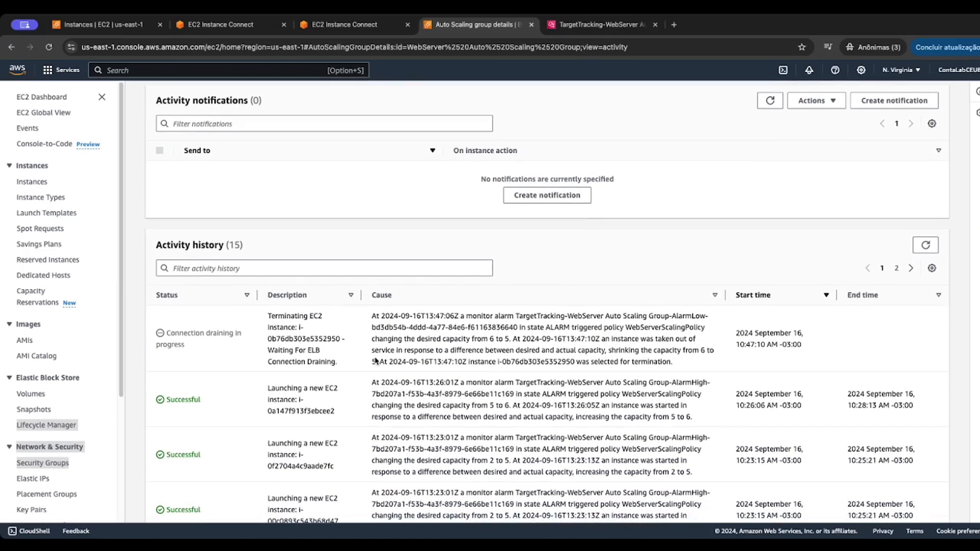
scroll(375, 358, "down", 1)
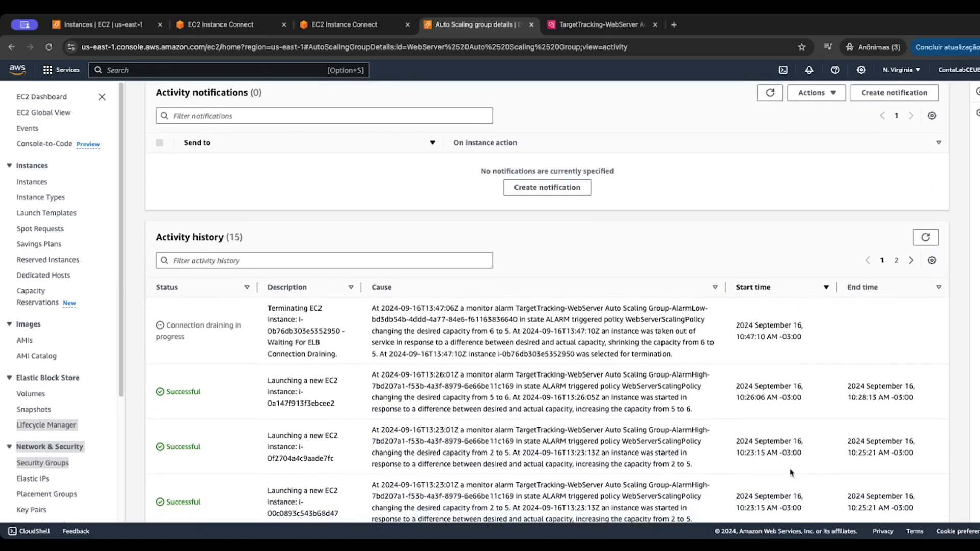
scroll(627, 381, "down", 2)
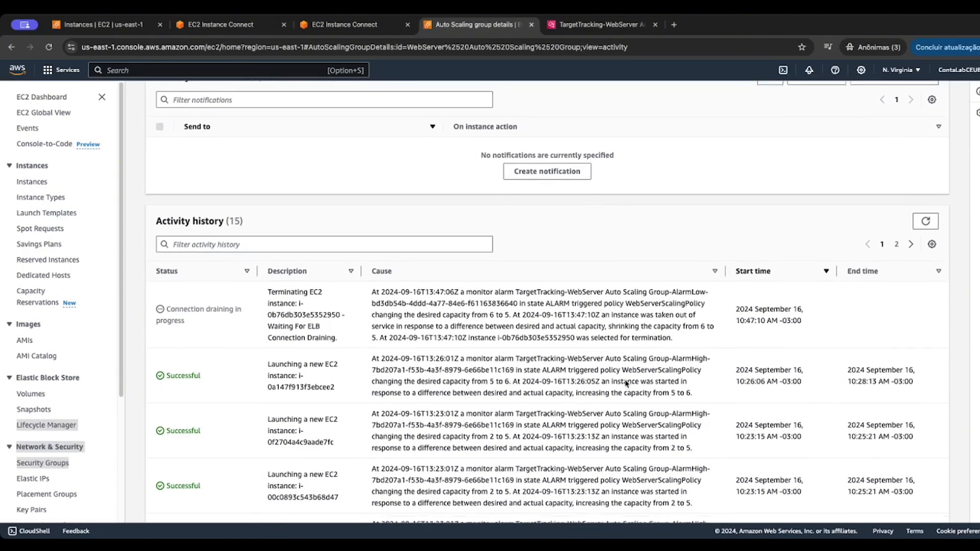
scroll(627, 383, "down", 1)
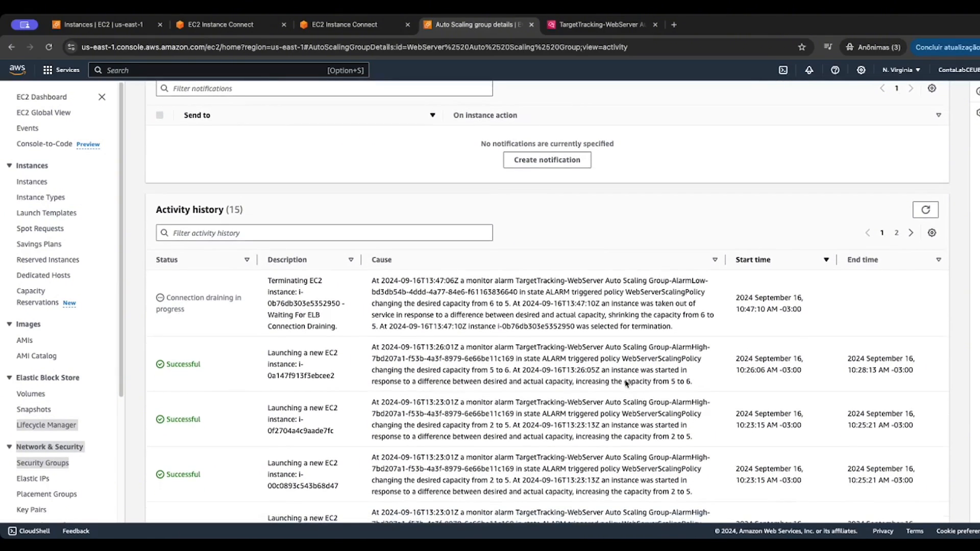
scroll(625, 381, "down", 1)
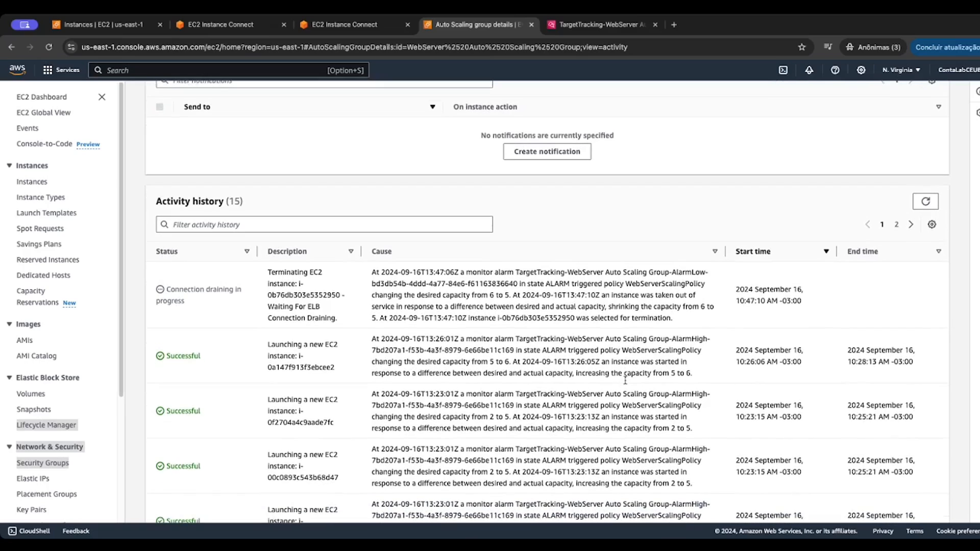
scroll(625, 383, "down", 2)
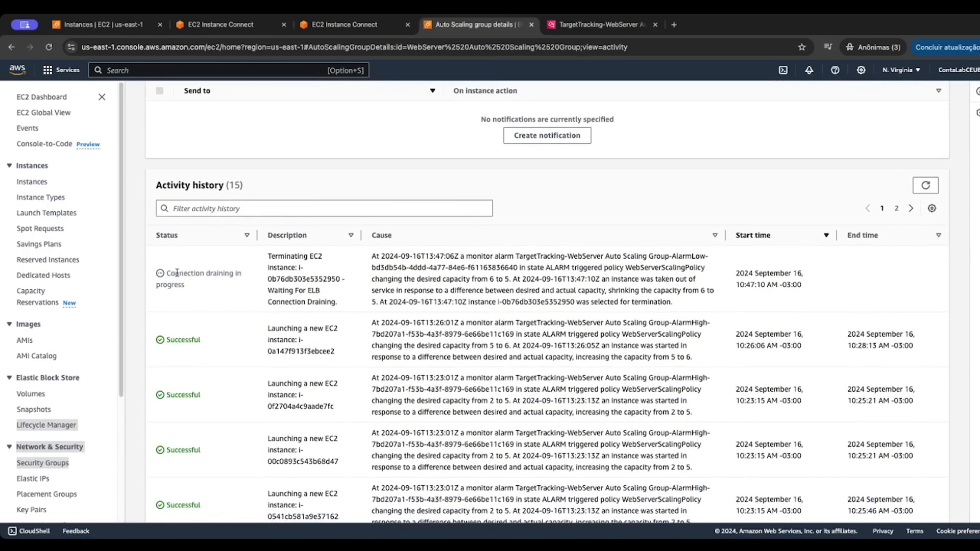
Examine the status, description and cause of the most recent termination in the WebServer Auto Scaling Group's activity history
left_click_drag(166, 272, 781, 308)
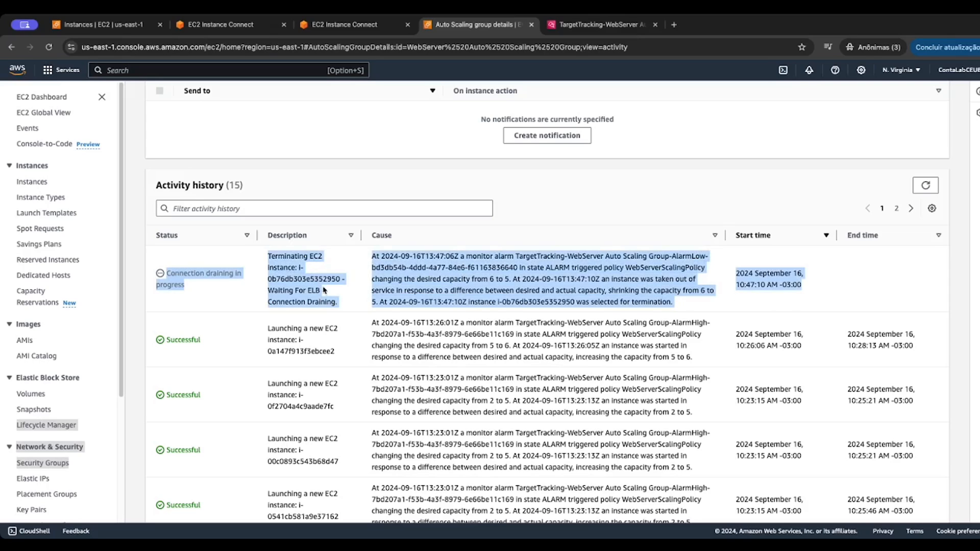
left_click(187, 275)
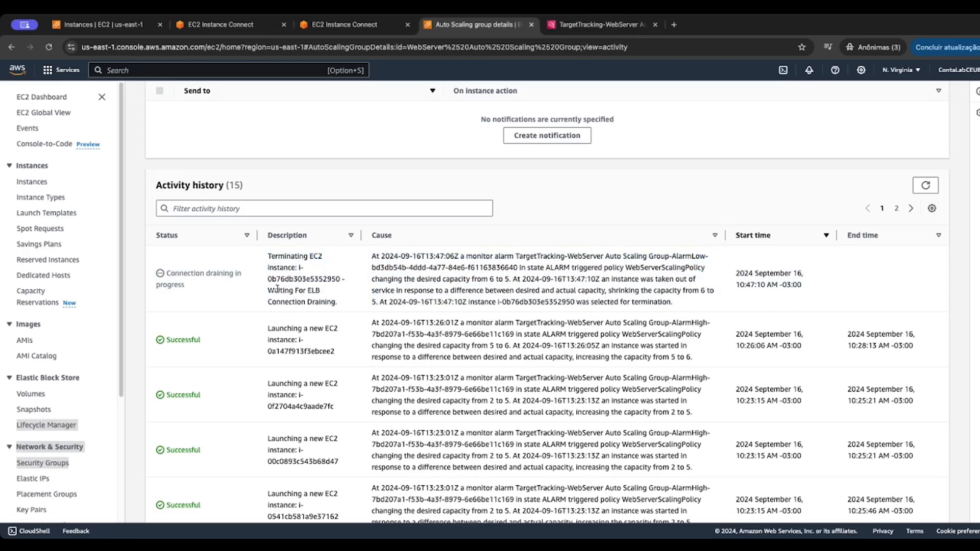
left_click_drag(758, 303, 167, 261)
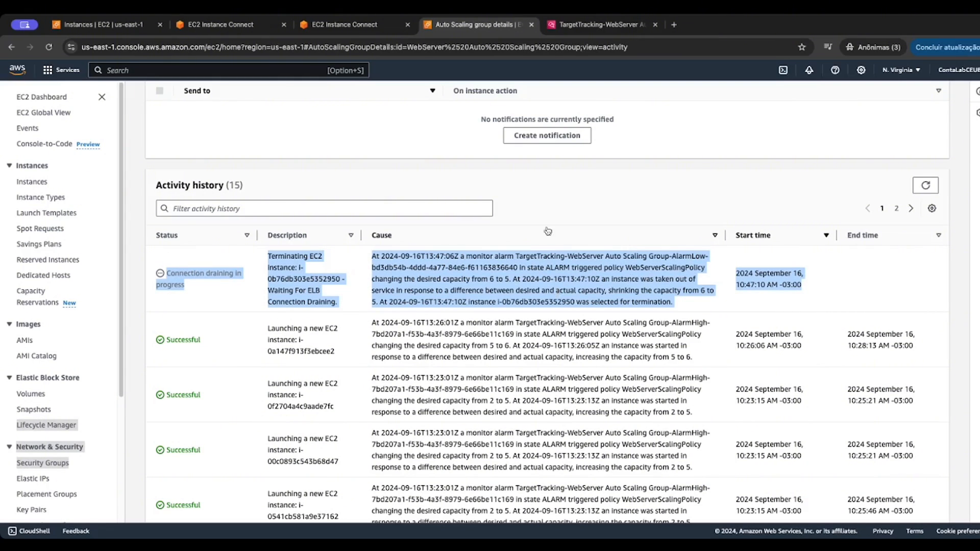
scroll(458, 331, "up", 3)
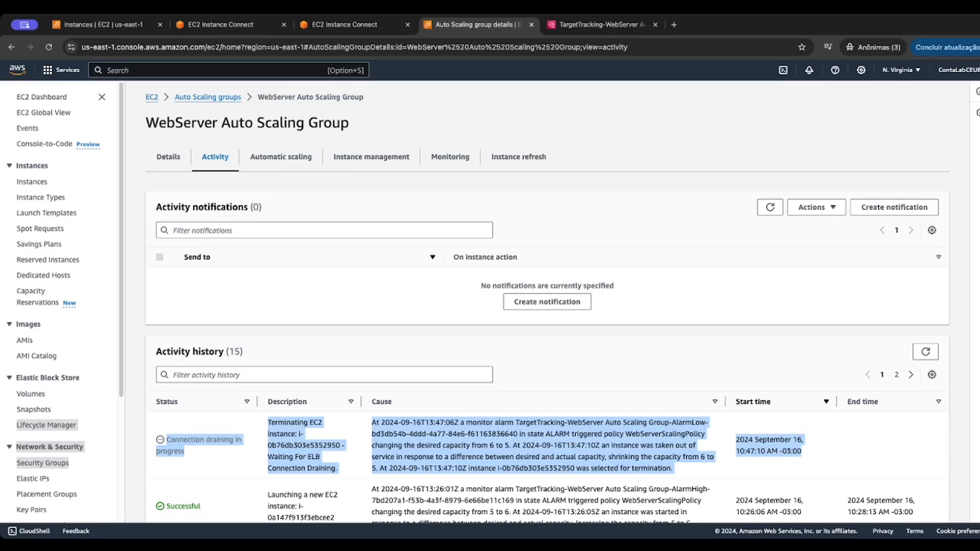
Refresh the EC2 instances list filtered by running state to recheck the WebServerNewInstances instances
left_click(79, 23)
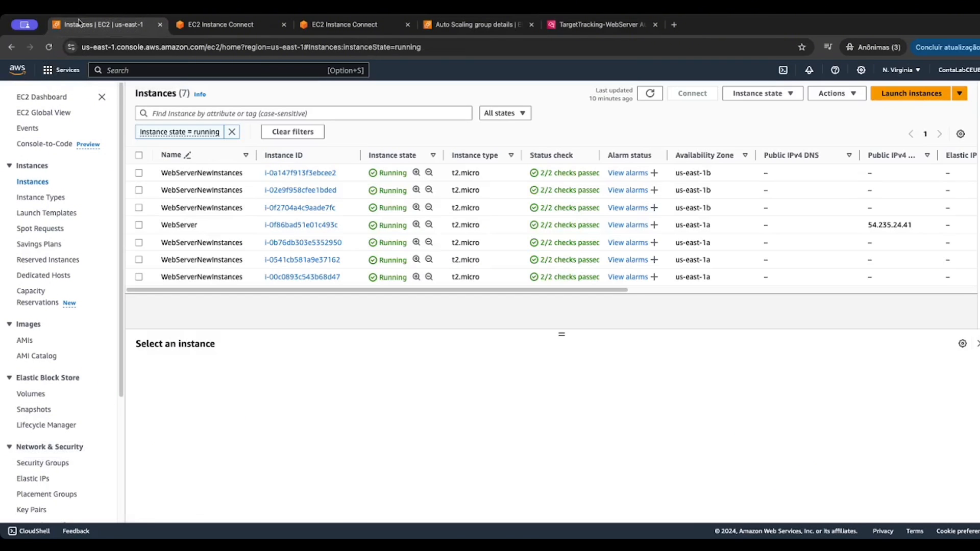
left_click(650, 94)
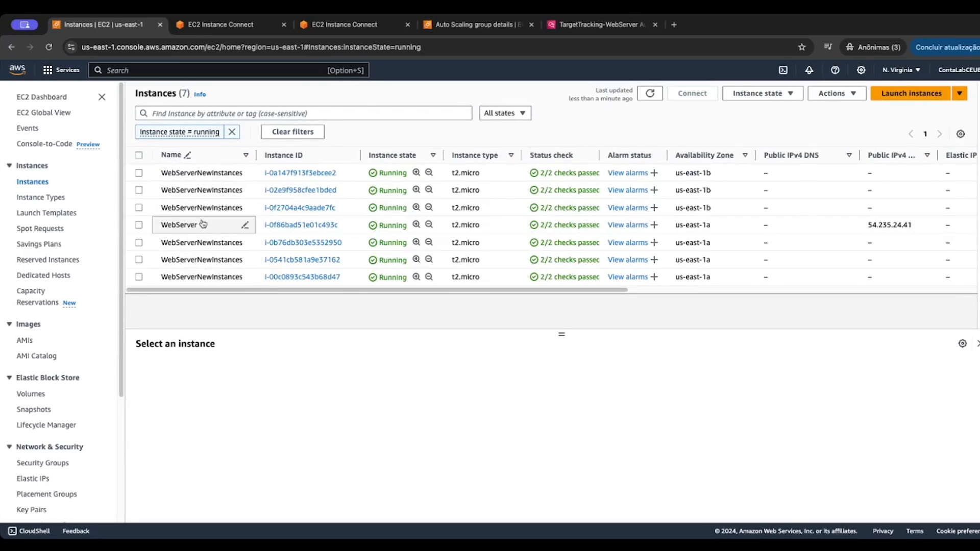
left_click(651, 95)
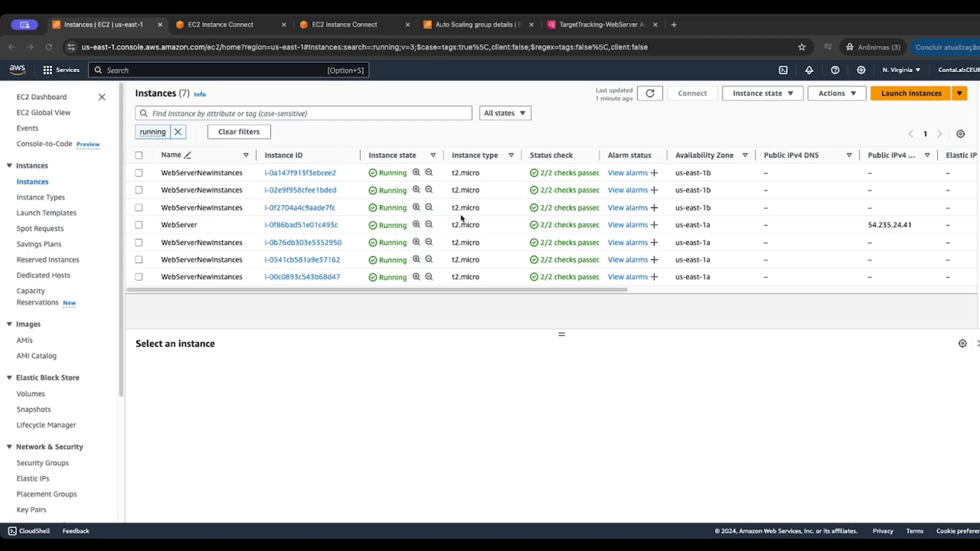
Open the WebServerGroup target group in a separate tab beside the Auto Scaling group and examine its registered targets' health status
left_click(517, 30)
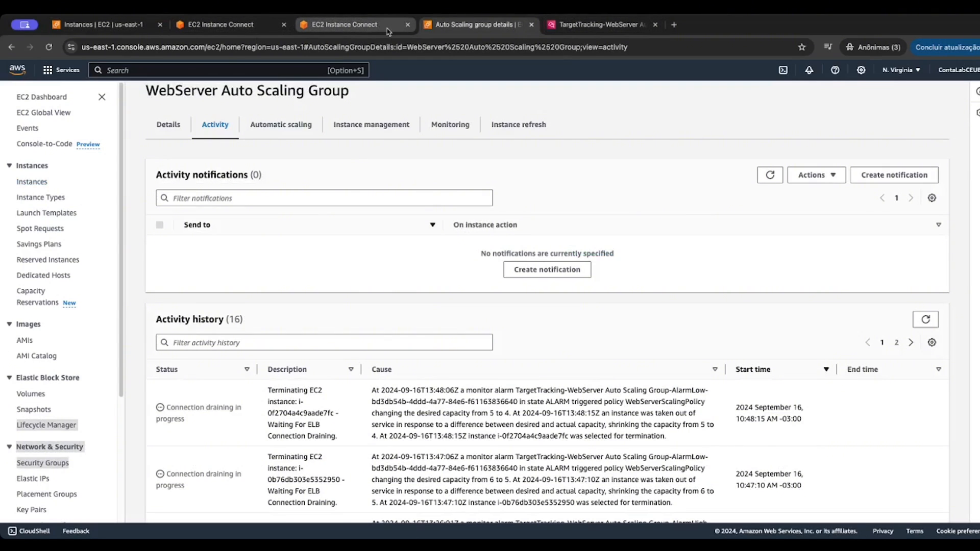
left_click(475, 93)
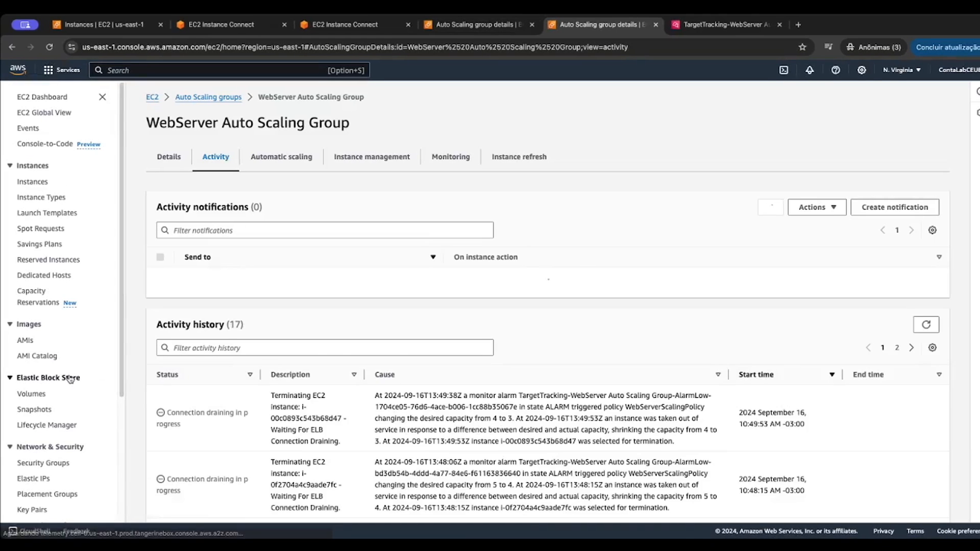
scroll(108, 366, "down", 3)
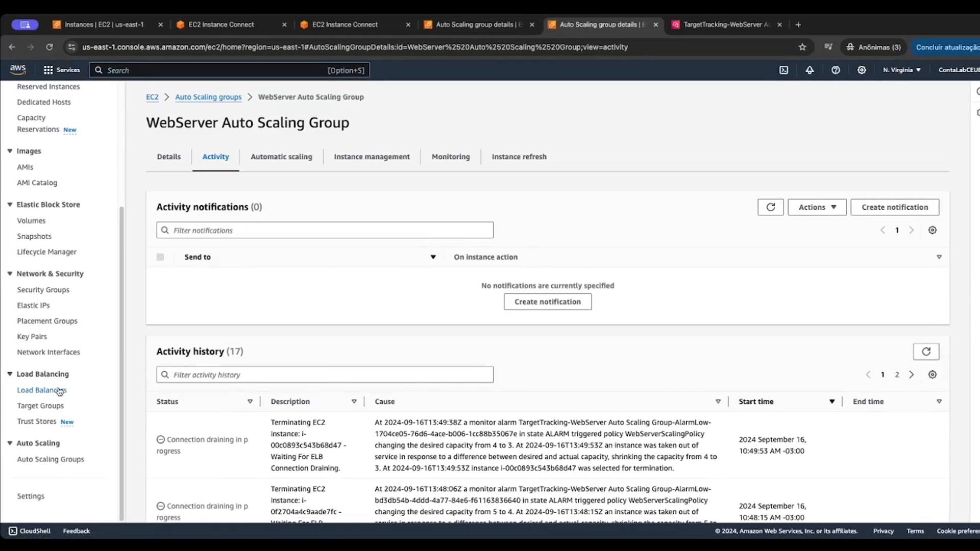
left_click(53, 406)
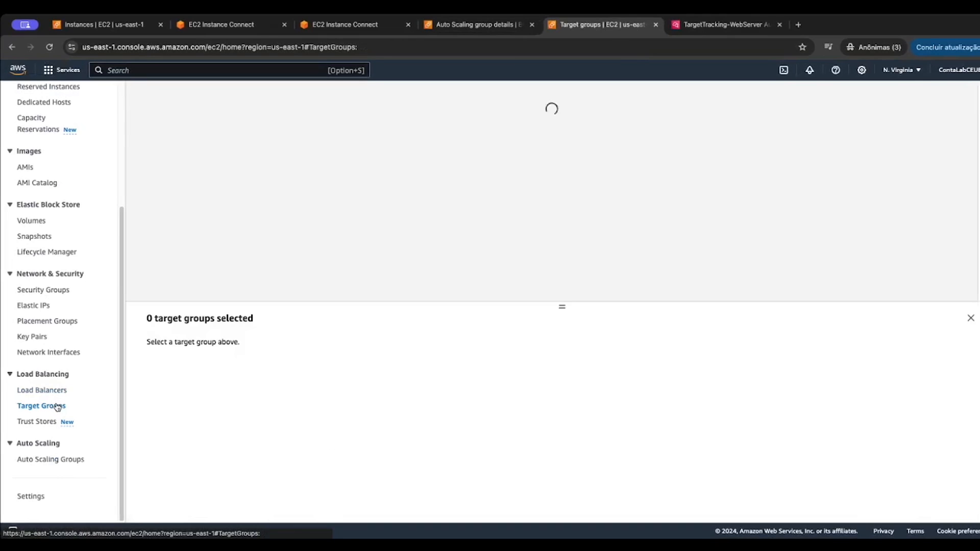
left_click(248, 199)
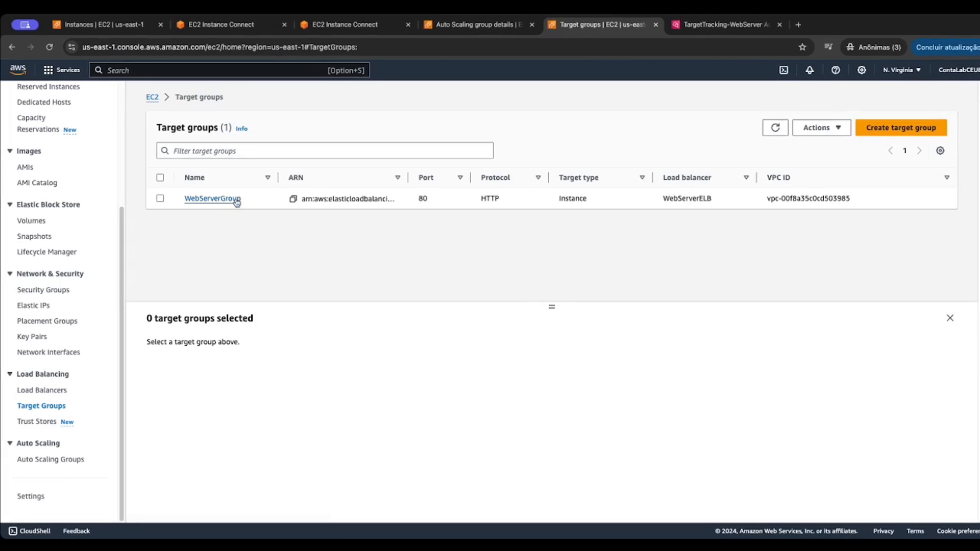
scroll(575, 281, "down", 3)
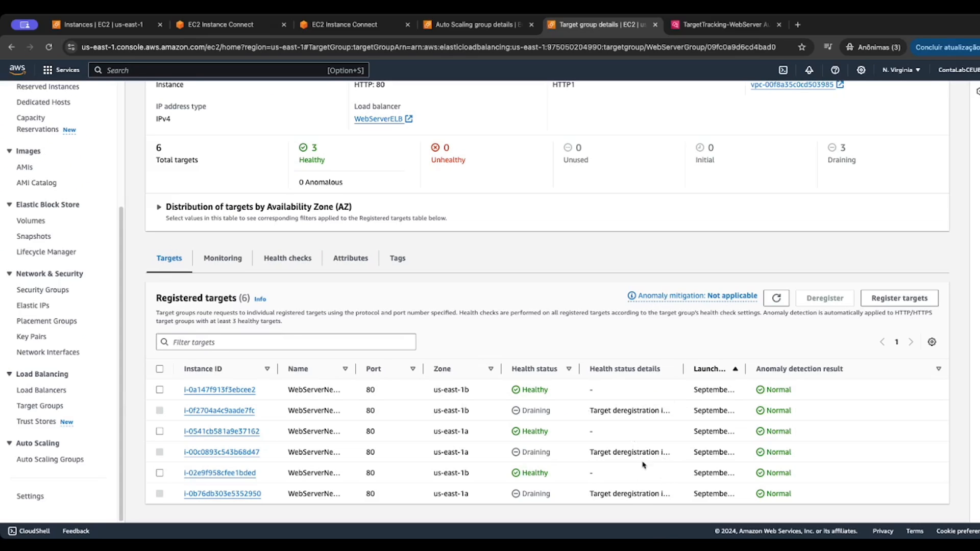
scroll(652, 415, "up", 3)
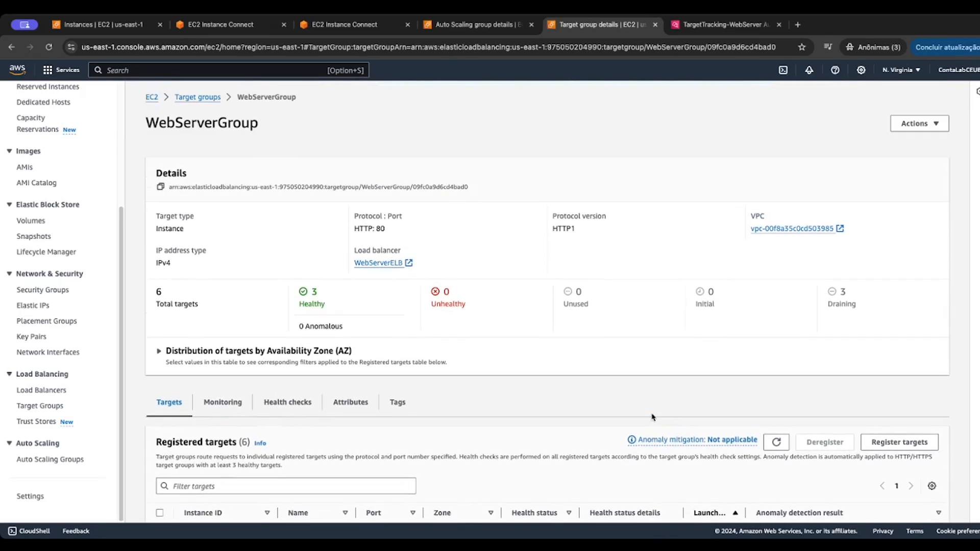
Return to the EC2 instances list, refresh it and remove the running filter to list instances in all states
left_click(97, 24)
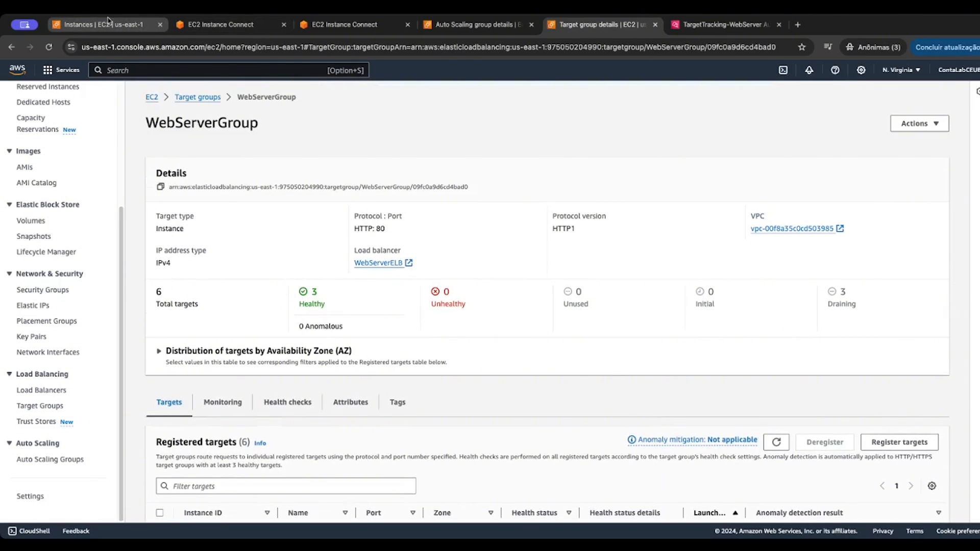
left_click(650, 93)
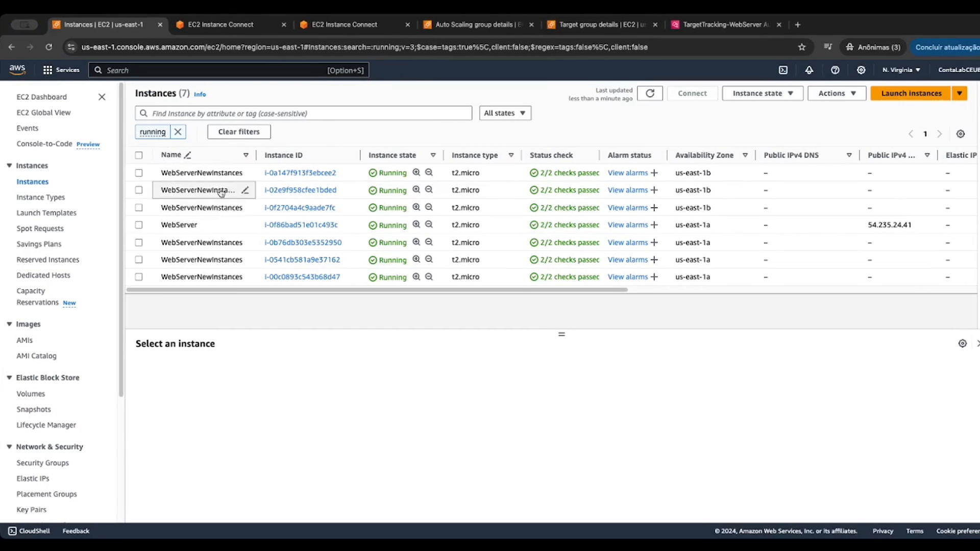
left_click(179, 132)
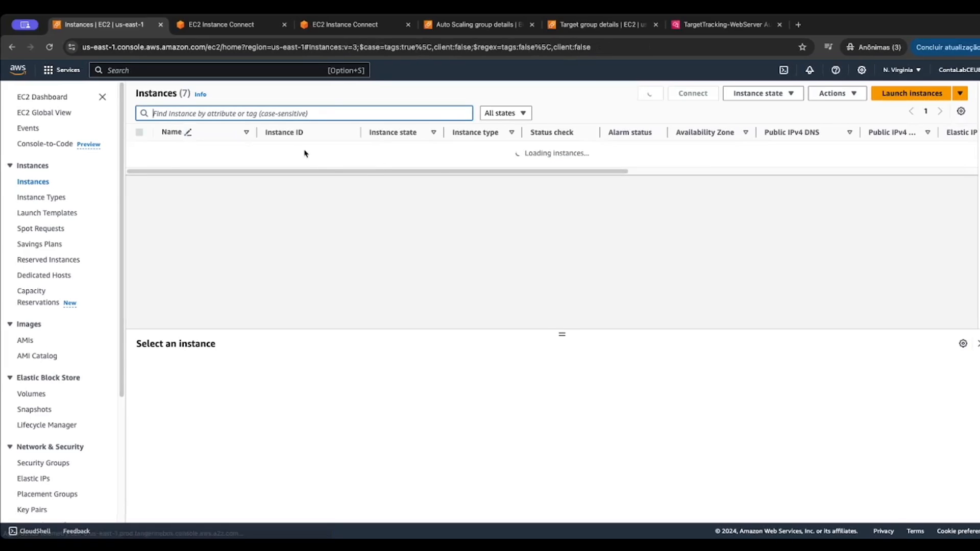